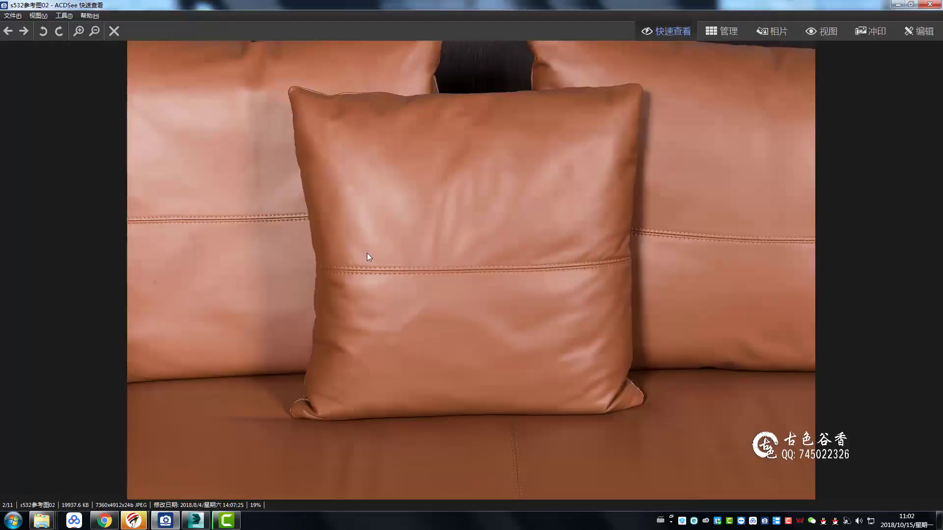
Step: Browse the s507 folder and view a sofa reference photo
{"action": "left_click", "coordinate": [935, 5]}
{"action": "left_click", "coordinate": [282, 17]}
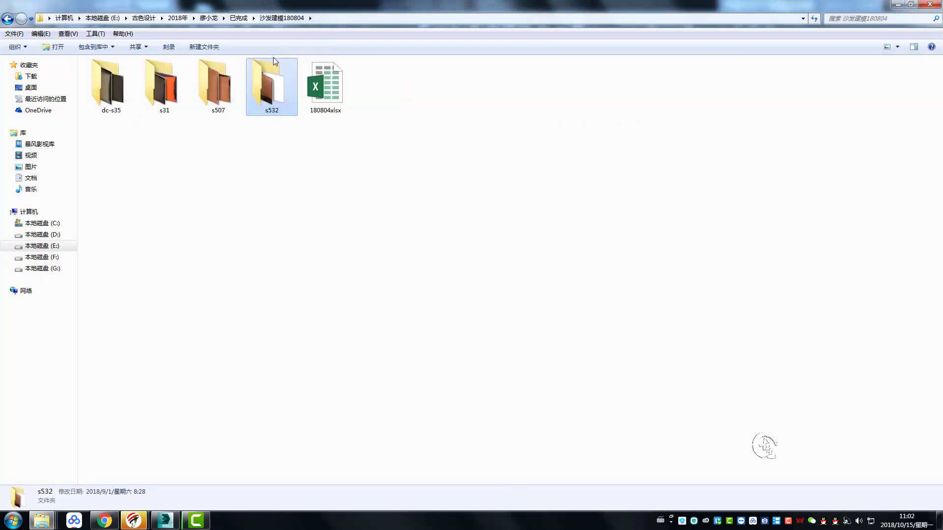
{"action": "double_click", "coordinate": [215, 86]}
{"action": "double_click", "coordinate": [164, 89]}
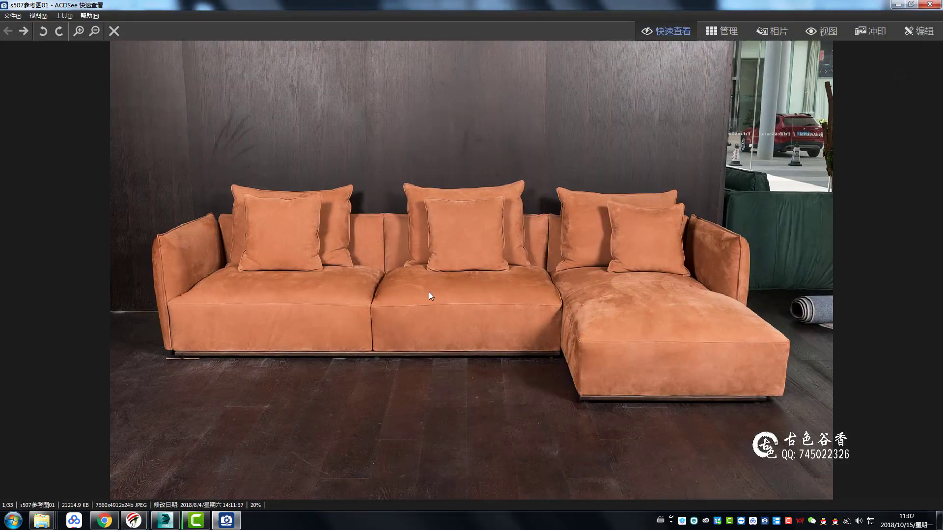
{"action": "scroll", "coordinate": [429, 292], "scroll_direction": "up", "scroll_amount": 4}
{"action": "left_click", "coordinate": [929, 4]}
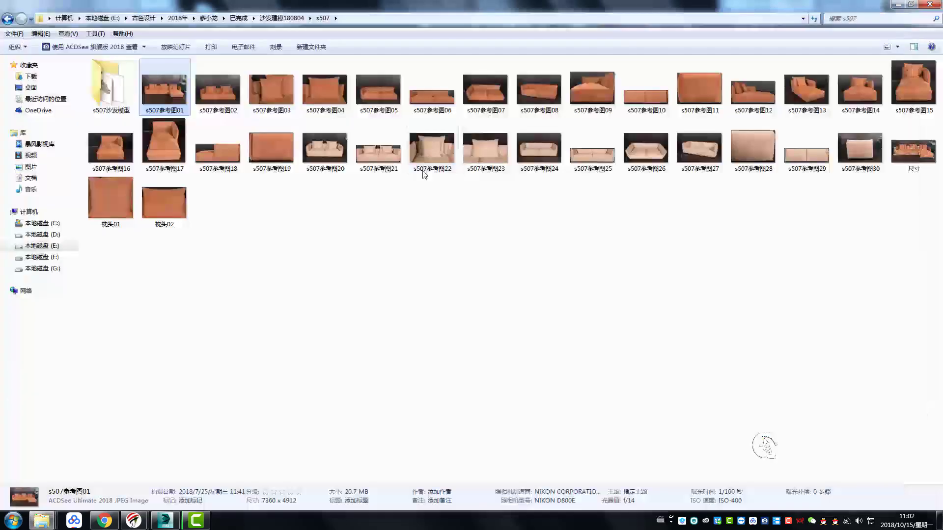
Step: Open the s507沙发模型 scene file in 3ds Max
{"action": "double_click", "coordinate": [111, 88]}
{"action": "left_click", "coordinate": [486, 94]}
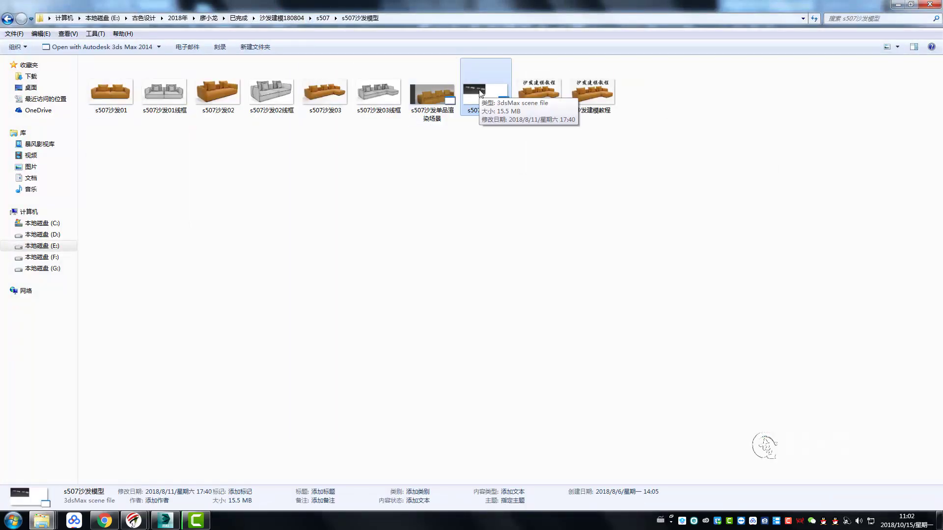
{"action": "left_click", "coordinate": [165, 520]}
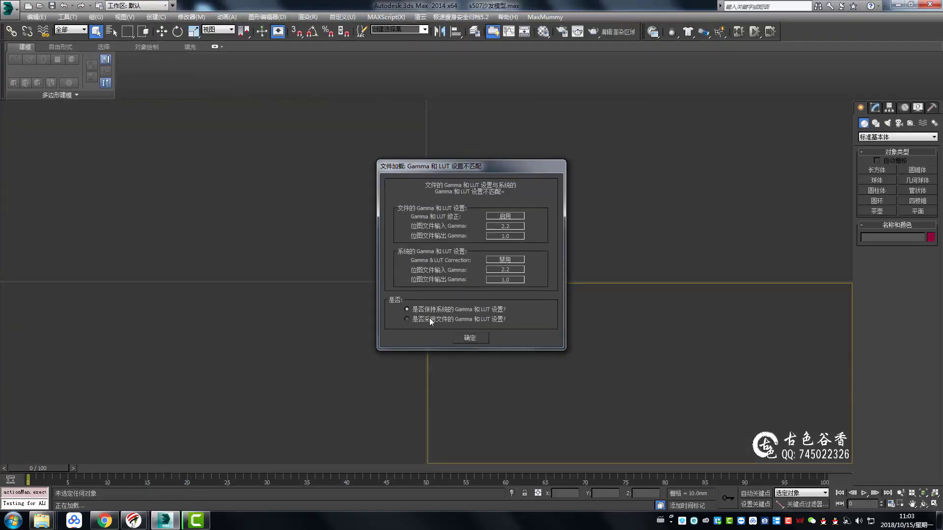
Step: Accept the Gamma/LUT prompt and turn on edged faces with F4
{"action": "left_click", "coordinate": [472, 337]}
{"action": "scroll", "coordinate": [643, 288], "scroll_direction": "up", "scroll_amount": 5}
{"action": "scroll", "coordinate": [643, 287], "scroll_direction": "up", "scroll_amount": 5}
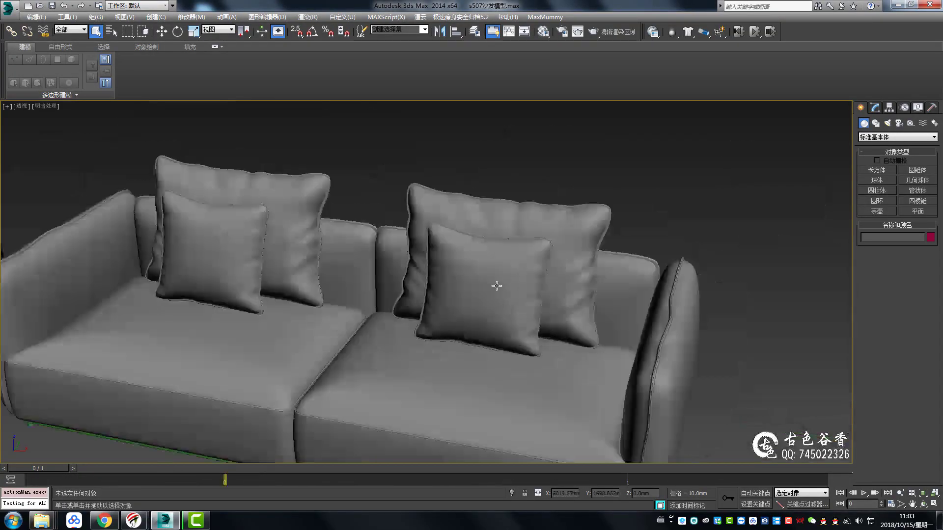
{"action": "key", "text": "F4"}
{"action": "scroll", "coordinate": [643, 305], "scroll_direction": "down", "scroll_amount": 8}
Step: Select the checkered L-shaped sofa and Shift-drag it with Move to create a clone
{"action": "left_click", "coordinate": [643, 317]}
{"action": "scroll", "coordinate": [643, 316], "scroll_direction": "down", "scroll_amount": 5}
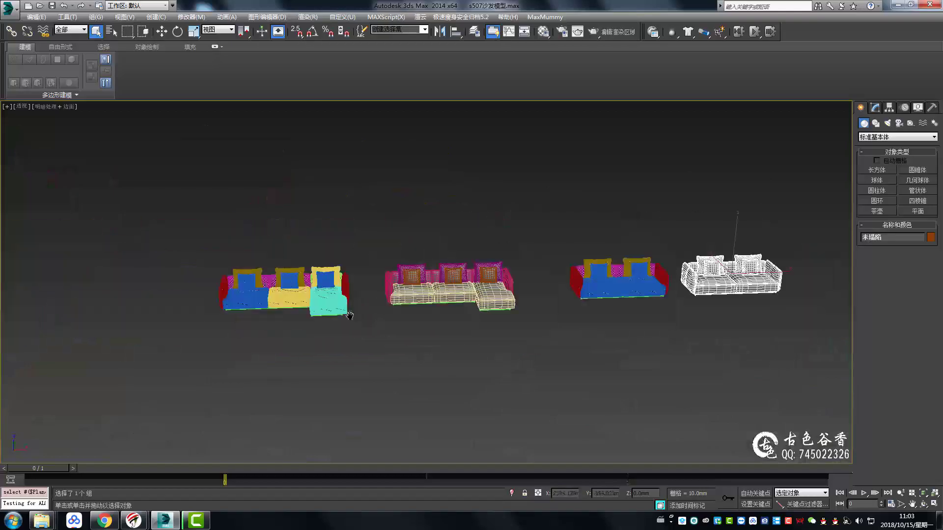
{"action": "scroll", "coordinate": [299, 289], "scroll_direction": "up", "scroll_amount": 5}
{"action": "left_click", "coordinate": [299, 288]}
{"action": "scroll", "coordinate": [299, 289], "scroll_direction": "up", "scroll_amount": 6}
{"action": "scroll", "coordinate": [471, 280], "scroll_direction": "down", "scroll_amount": 8}
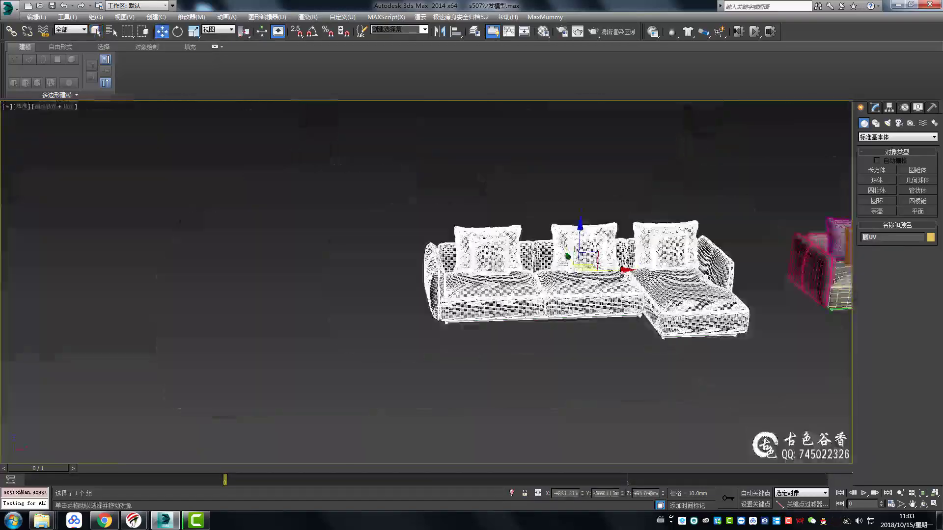
{"action": "key", "text": "w"}
{"action": "left_click_drag", "start_coordinate": [594, 255], "coordinate": [221, 265], "text": "shift"}
{"action": "left_click", "coordinate": [493, 313]}
Step: Position the cloned sofa beside the original and center both sofas in view
{"action": "middle_click_drag", "start_coordinate": [176, 236], "coordinate": [392, 237]}
{"action": "scroll", "coordinate": [392, 237], "scroll_direction": "up", "scroll_amount": 3}
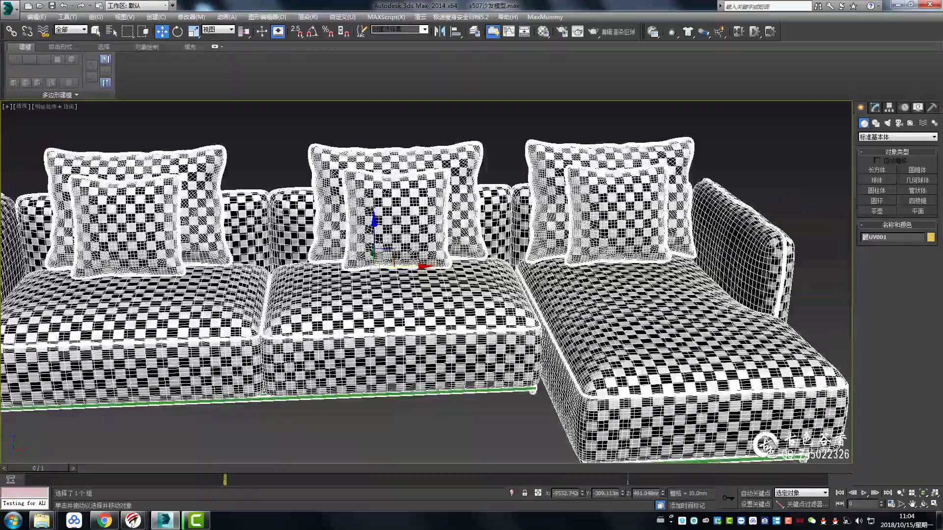
{"action": "scroll", "coordinate": [391, 237], "scroll_direction": "up", "scroll_amount": 2}
{"action": "scroll", "coordinate": [391, 237], "scroll_direction": "up", "scroll_amount": 2}
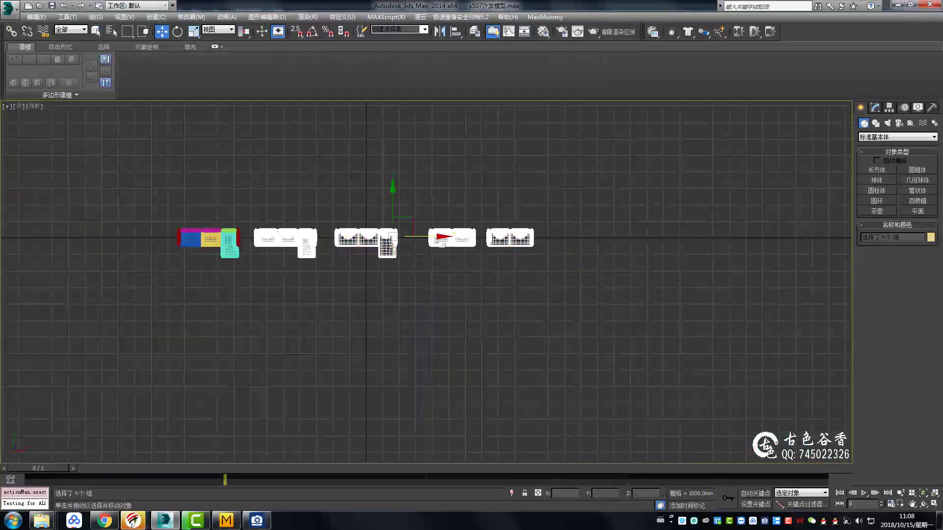
{"action": "scroll", "coordinate": [290, 269], "scroll_direction": "up", "scroll_amount": 3}
{"action": "middle_click_drag", "start_coordinate": [290, 269], "coordinate": [601, 269]}
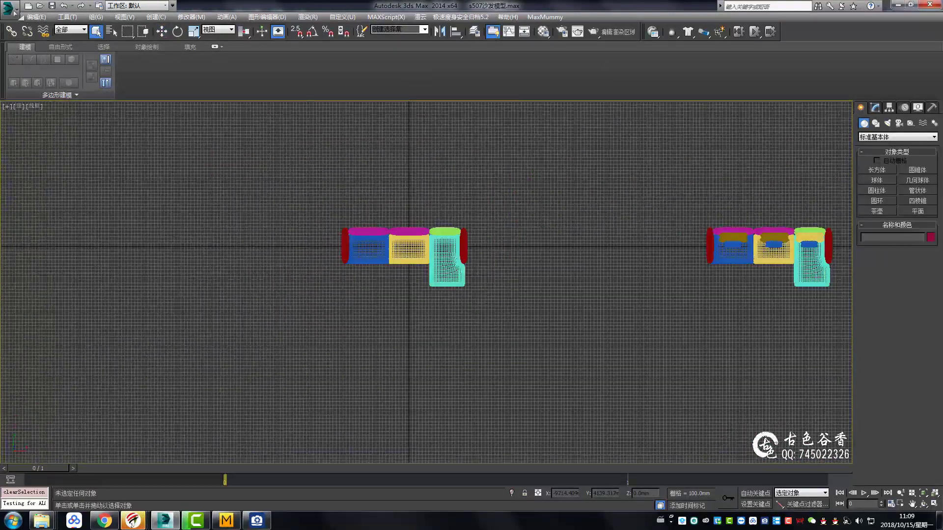
{"action": "left_click", "coordinate": [9, 9]}
{"action": "mouse_move", "coordinate": [109, 104]}
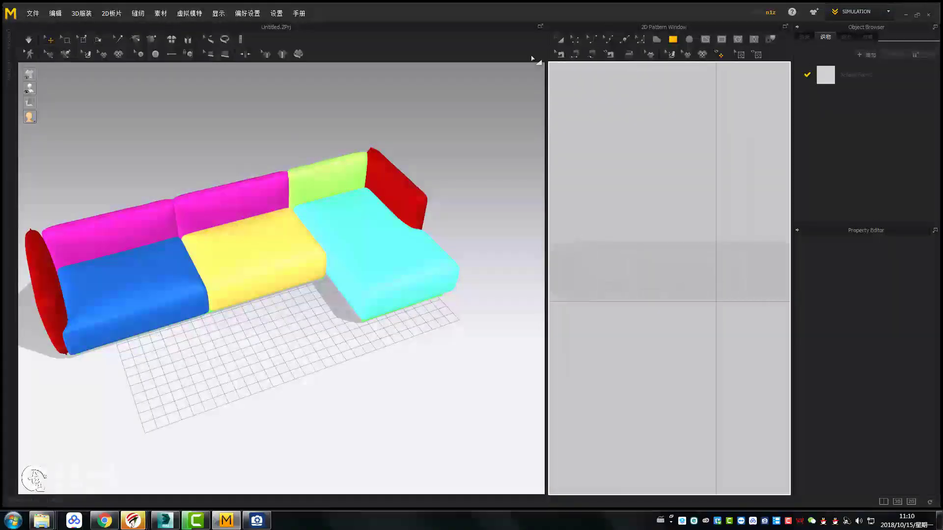
Step: Draw a rectangular pattern piece and inspect its panel on the sofa backrest
{"action": "left_click_drag", "start_coordinate": [594, 267], "coordinate": [593, 264]}
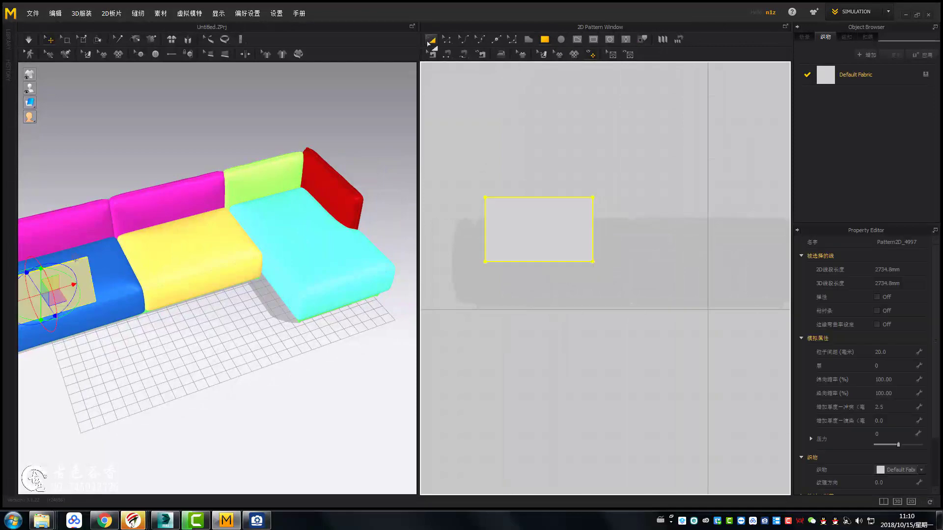
{"action": "mouse_move", "coordinate": [150, 244]}
{"action": "right_mouse_down"}
{"action": "mouse_move", "coordinate": [282, 225]}
{"action": "mouse_move", "coordinate": [214, 117]}
{"action": "mouse_move", "coordinate": [255, 147]}
{"action": "right_mouse_up"}
{"action": "scroll", "coordinate": [281, 224], "scroll_direction": "up", "scroll_amount": 5}
{"action": "middle_click_drag", "start_coordinate": [549, 223], "coordinate": [547, 247]}
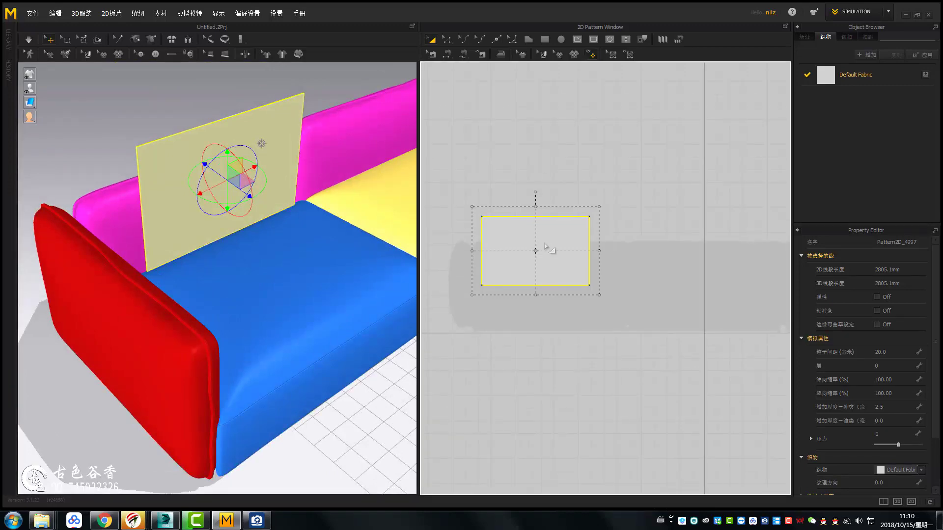
{"action": "right_click_drag", "start_coordinate": [221, 221], "coordinate": [255, 171]}
{"action": "middle_click_drag", "start_coordinate": [582, 244], "coordinate": [591, 251]}
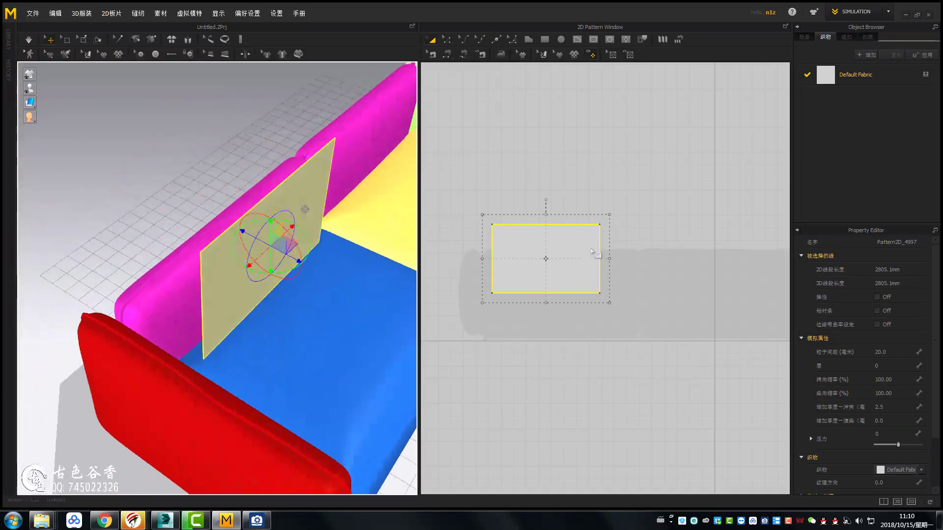
Step: Place a copy of the rectangle above the first and check both panels in 3D
{"action": "left_click", "coordinate": [546, 164]}
{"action": "middle_click_drag", "start_coordinate": [437, 143], "coordinate": [439, 153]}
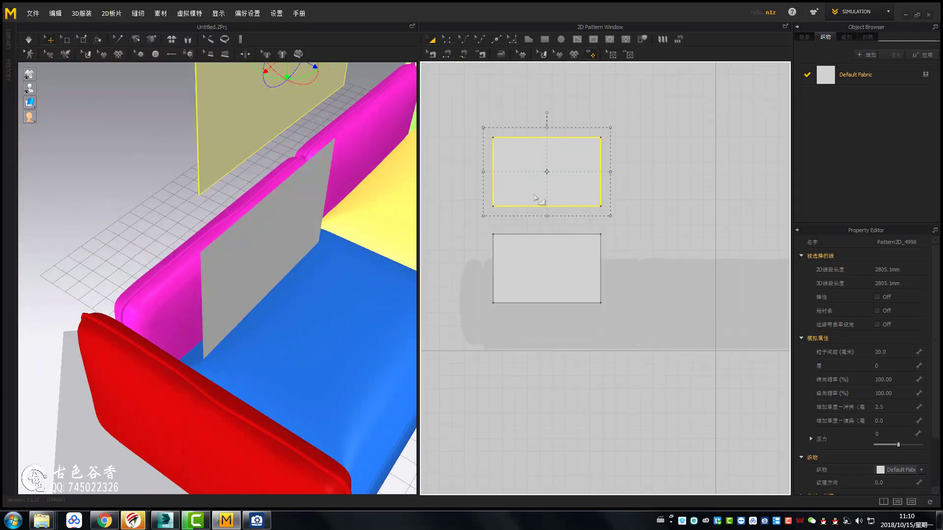
{"action": "mouse_move", "coordinate": [301, 256]}
{"action": "right_mouse_down"}
{"action": "mouse_move", "coordinate": [294, 189]}
{"action": "mouse_move", "coordinate": [237, 274]}
{"action": "mouse_move", "coordinate": [255, 272]}
{"action": "mouse_move", "coordinate": [196, 206]}
{"action": "right_mouse_up"}
{"action": "left_click", "coordinate": [187, 200]}
{"action": "left_click", "coordinate": [245, 246]}
{"action": "right_click_drag", "start_coordinate": [245, 246], "coordinate": [275, 221]}
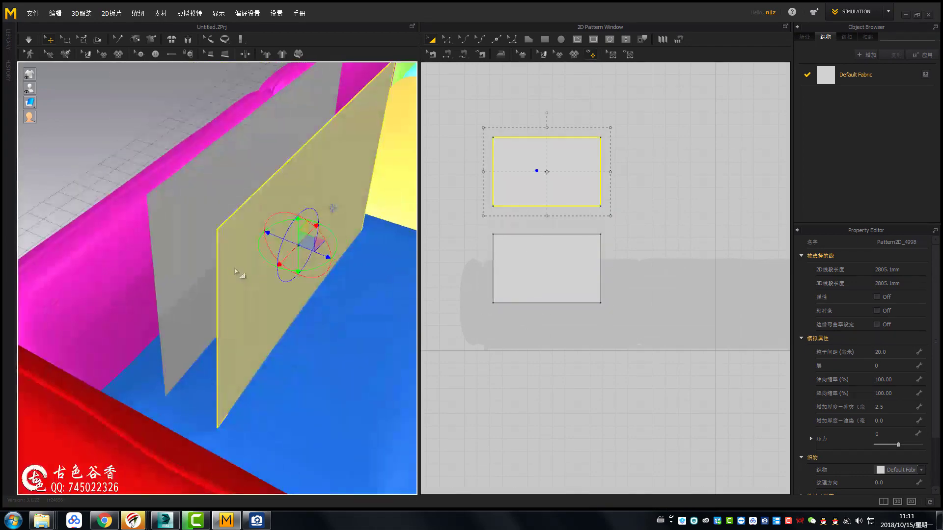
{"action": "left_click", "coordinate": [294, 246]}
{"action": "middle_click_drag", "start_coordinate": [536, 141], "coordinate": [537, 143]}
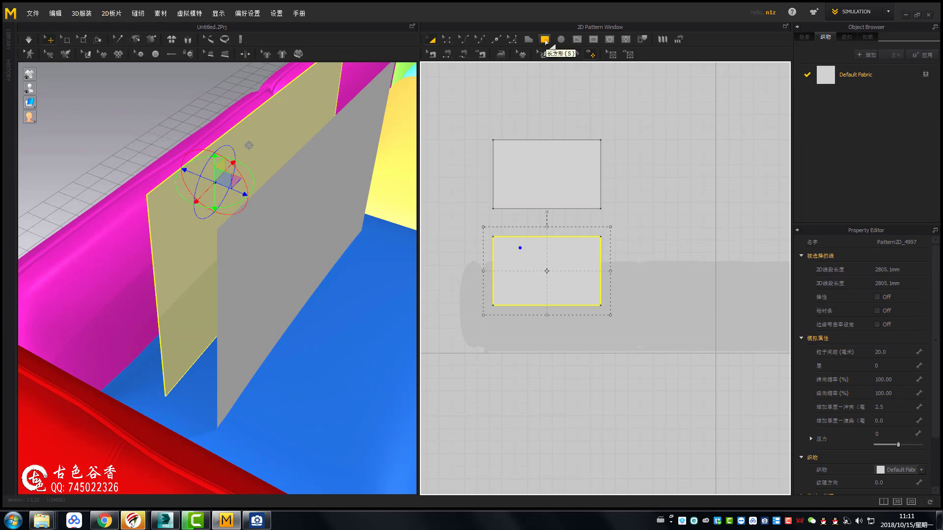
Step: Paste a third rectangle and position it at the top of the pattern
{"action": "middle_click_drag", "start_coordinate": [558, 263], "coordinate": [573, 248]}
{"action": "left_click", "coordinate": [568, 170]}
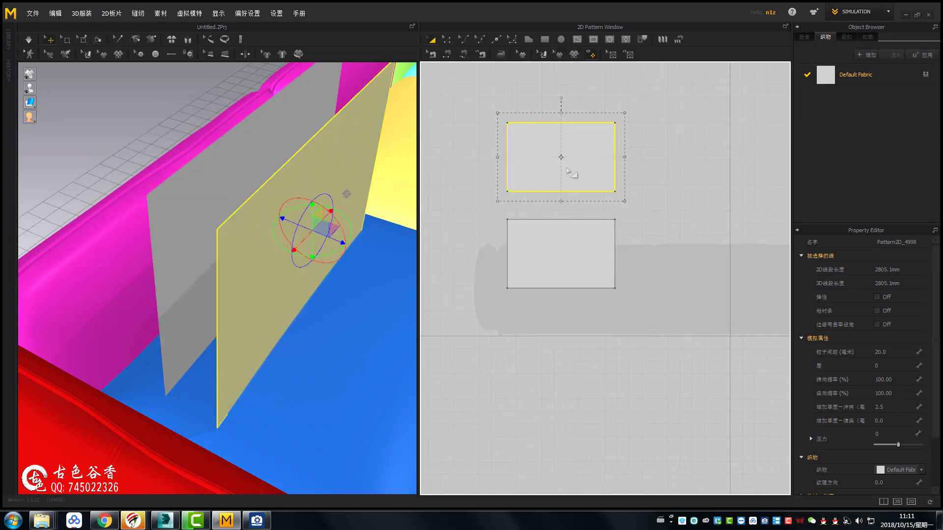
{"action": "left_click", "coordinate": [558, 79]}
{"action": "middle_click_drag", "start_coordinate": [560, 98], "coordinate": [579, 154]}
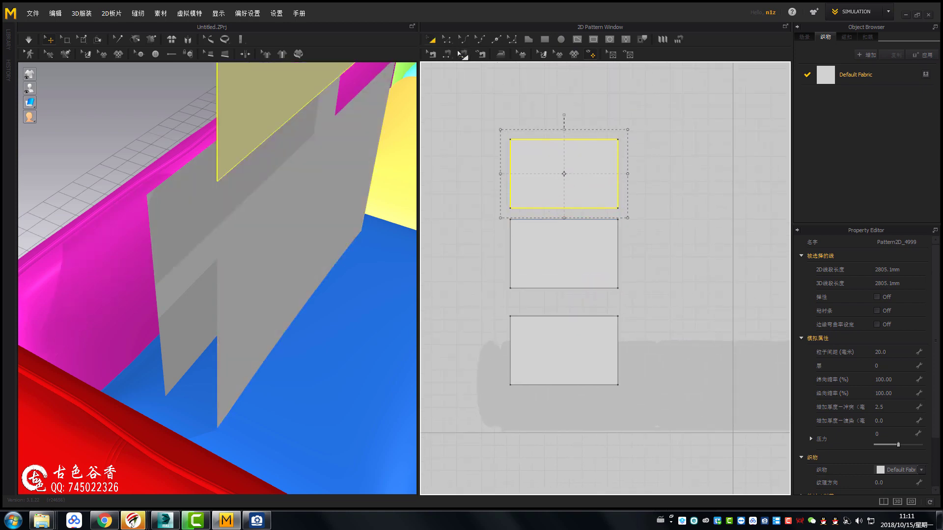
Step: Shrink the top rectangle into a thin strip, move it between the panels, and select the pieces
{"action": "left_click_drag", "start_coordinate": [569, 190], "coordinate": [568, 191]}
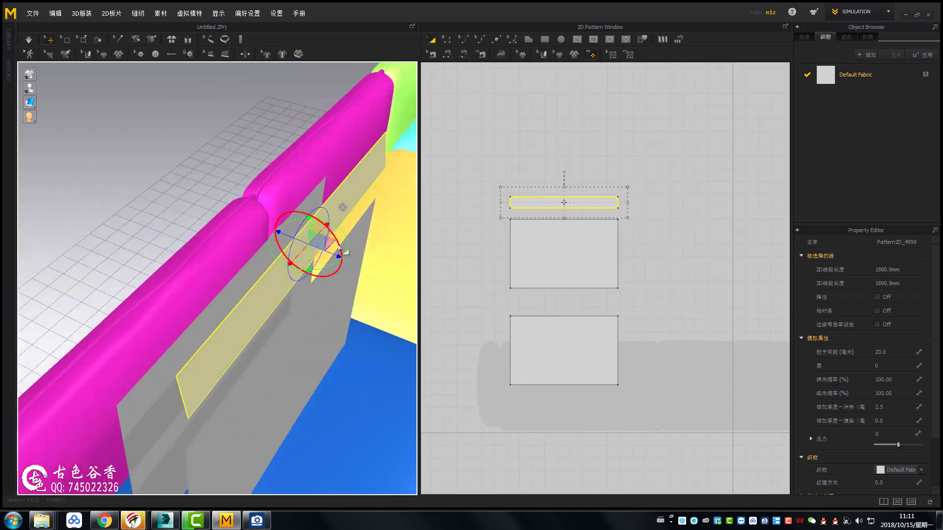
{"action": "mouse_move", "coordinate": [284, 192]}
{"action": "right_mouse_down"}
{"action": "mouse_move", "coordinate": [308, 174]}
{"action": "mouse_move", "coordinate": [343, 189]}
{"action": "right_mouse_up"}
{"action": "middle_click_drag", "start_coordinate": [587, 208], "coordinate": [533, 214]}
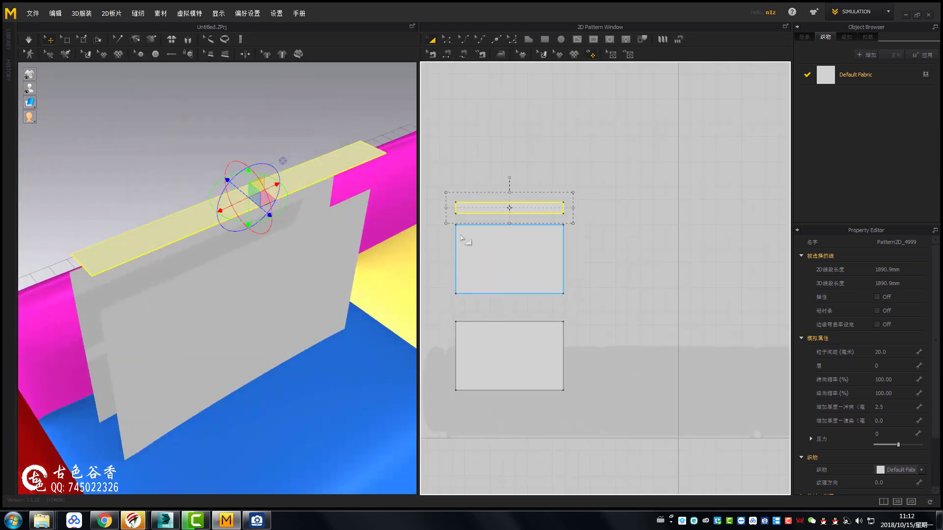
{"action": "left_click_drag", "start_coordinate": [534, 215], "coordinate": [534, 314]}
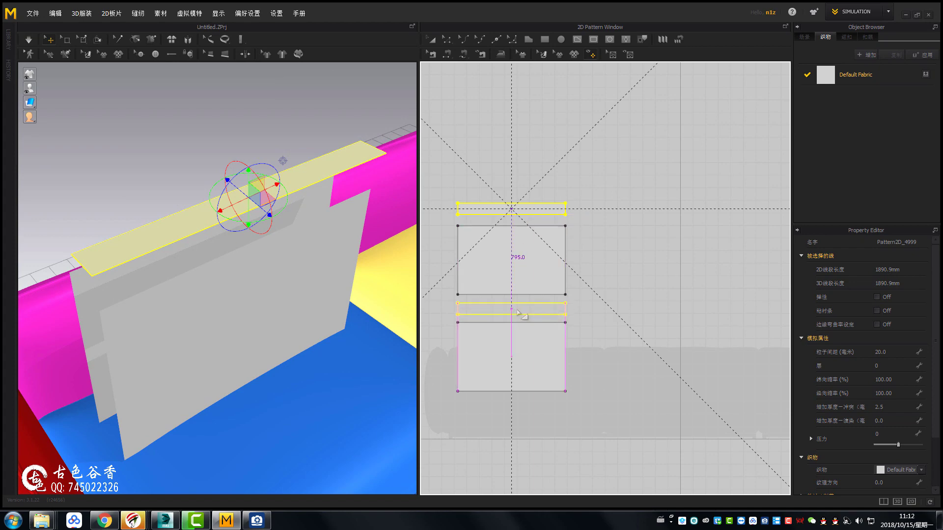
{"action": "left_click", "coordinate": [529, 258]}
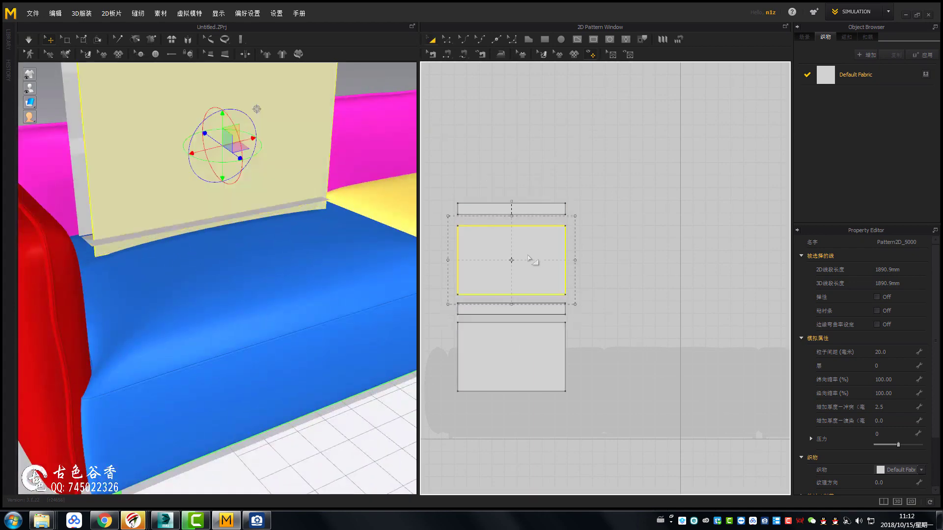
{"action": "left_click", "coordinate": [505, 358], "text": "shift"}
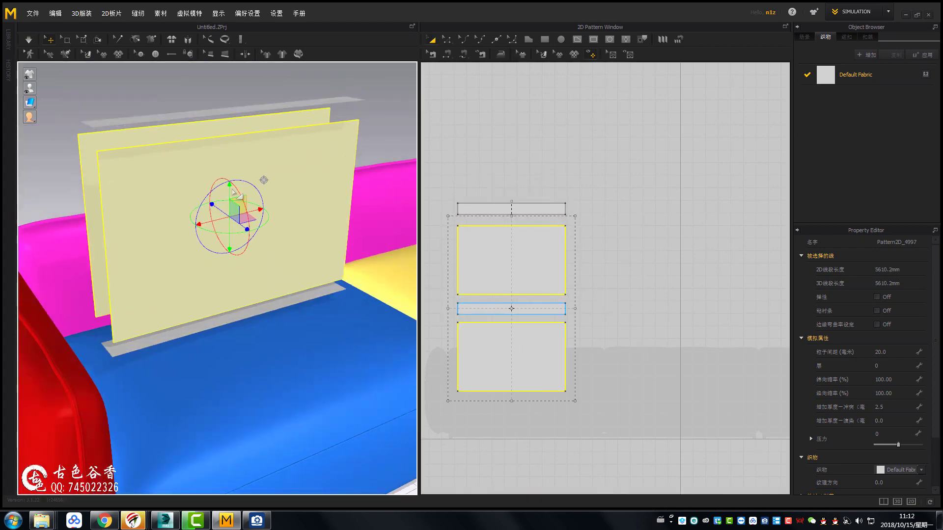
{"action": "left_click", "coordinate": [533, 211]}
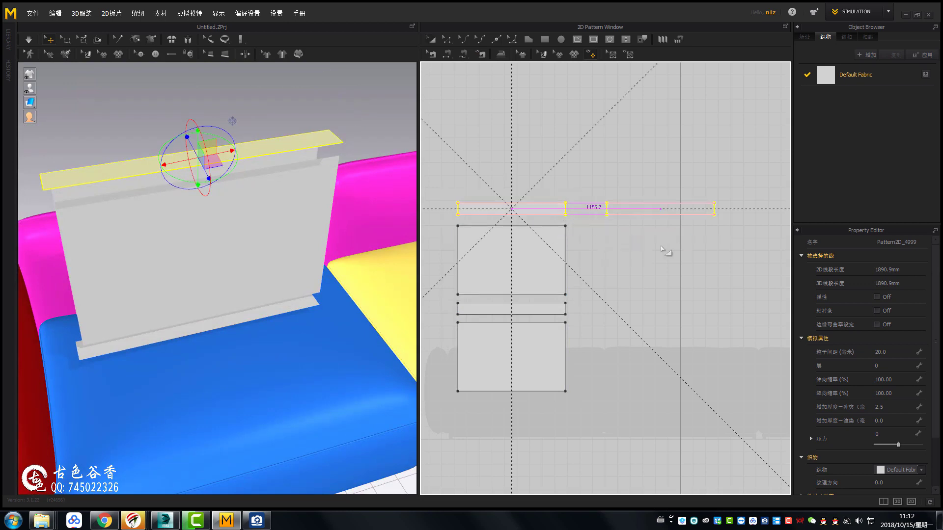
Step: Rotate the strip 90 degrees clockwise and place it beside the rectangles
{"action": "right_click", "coordinate": [643, 209]}
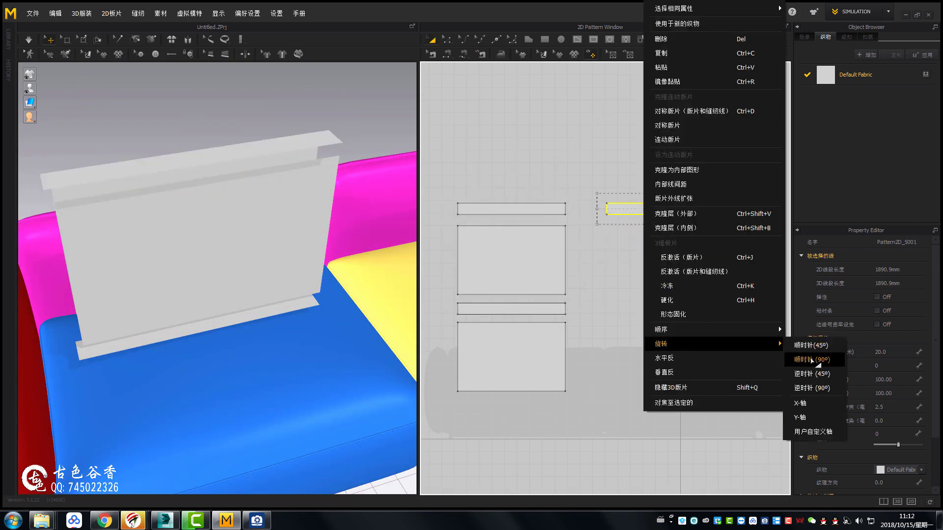
{"action": "left_click", "coordinate": [810, 360]}
{"action": "left_click", "coordinate": [587, 244]}
{"action": "scroll", "coordinate": [618, 320], "scroll_direction": "up", "scroll_amount": 3}
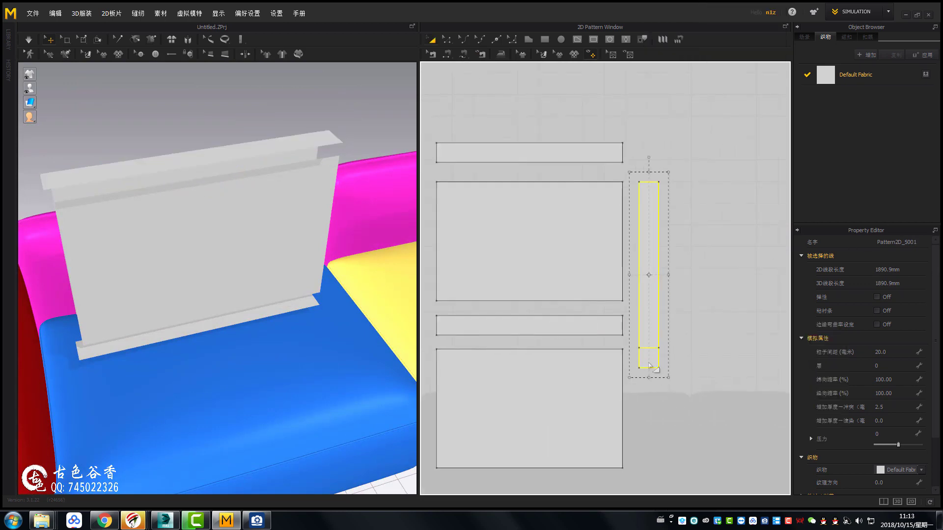
Step: Select the upper rectangle's right edge in edge-edit mode, then return to pattern selection
{"action": "key", "text": "z"}
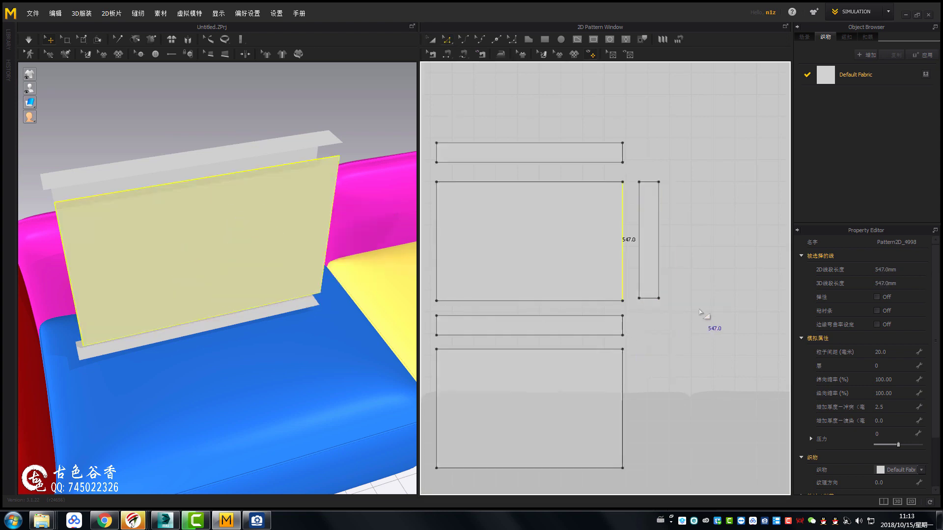
{"action": "scroll", "coordinate": [671, 285], "scroll_direction": "up", "scroll_amount": 3}
{"action": "left_click", "coordinate": [672, 284]}
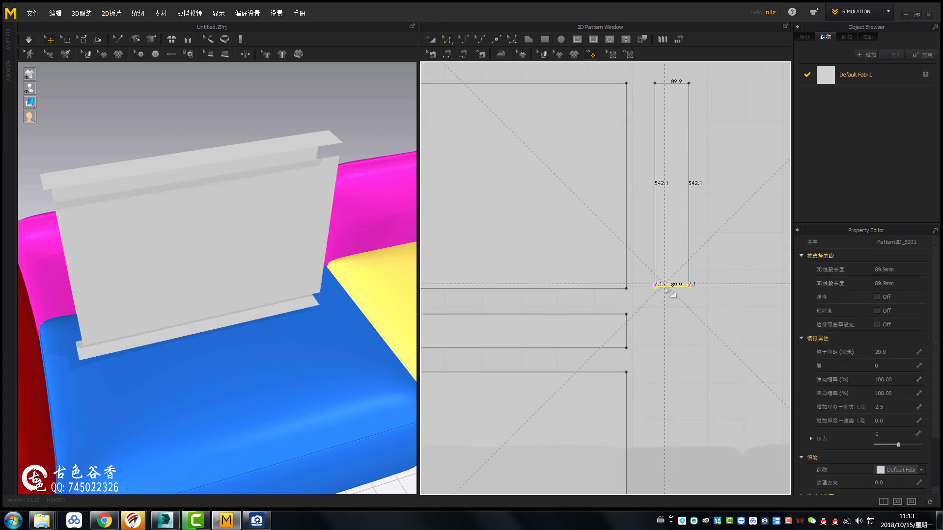
{"action": "scroll", "coordinate": [669, 287], "scroll_direction": "up", "scroll_amount": 5}
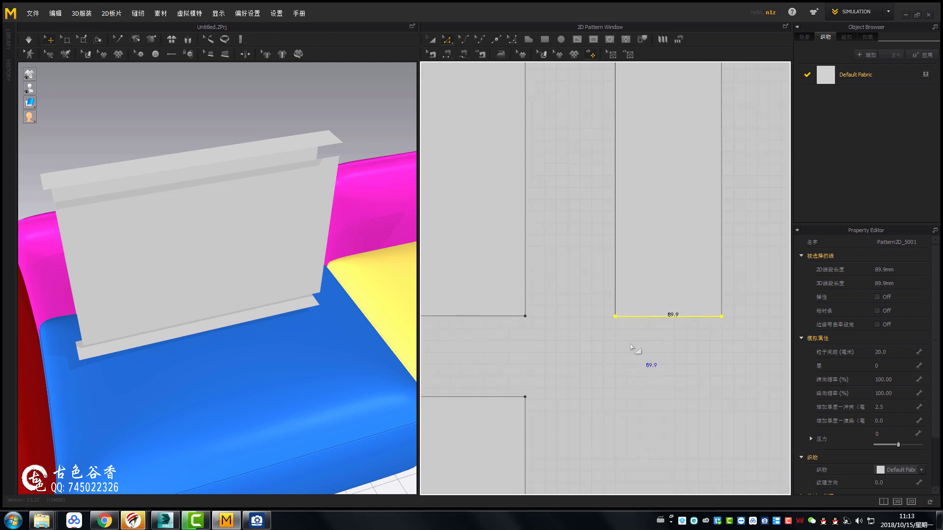
{"action": "scroll", "coordinate": [636, 353], "scroll_direction": "down", "scroll_amount": 5}
{"action": "key", "text": "a"}
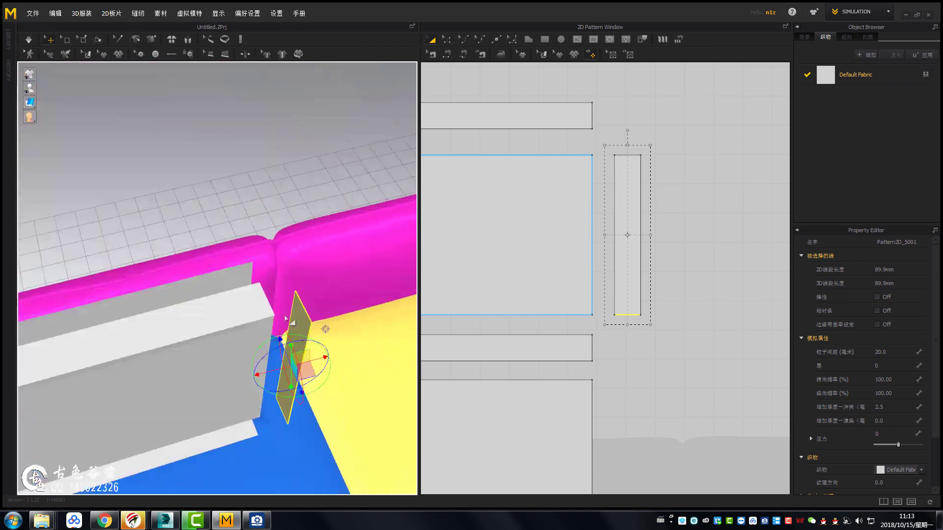
Step: Place a copy of the narrow side strip to the left of the back panel
{"action": "left_click", "coordinate": [445, 42]}
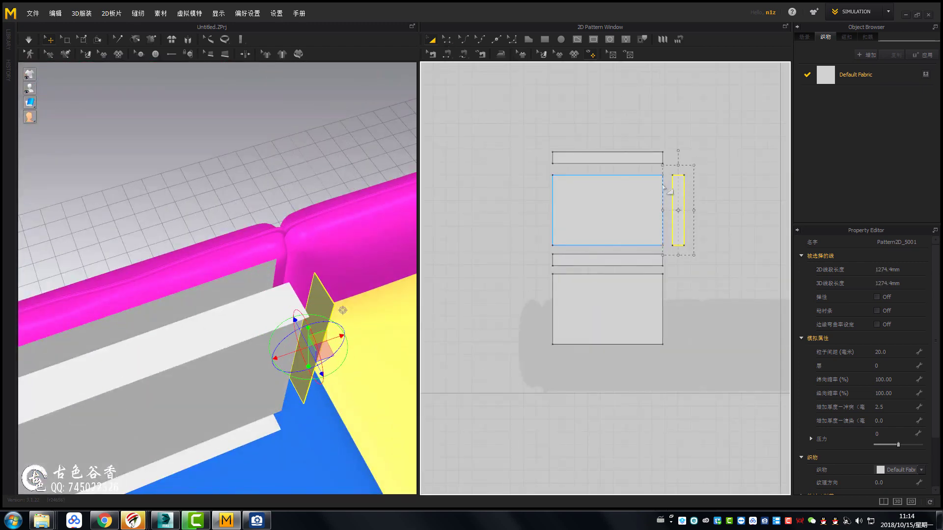
{"action": "left_click", "coordinate": [531, 210]}
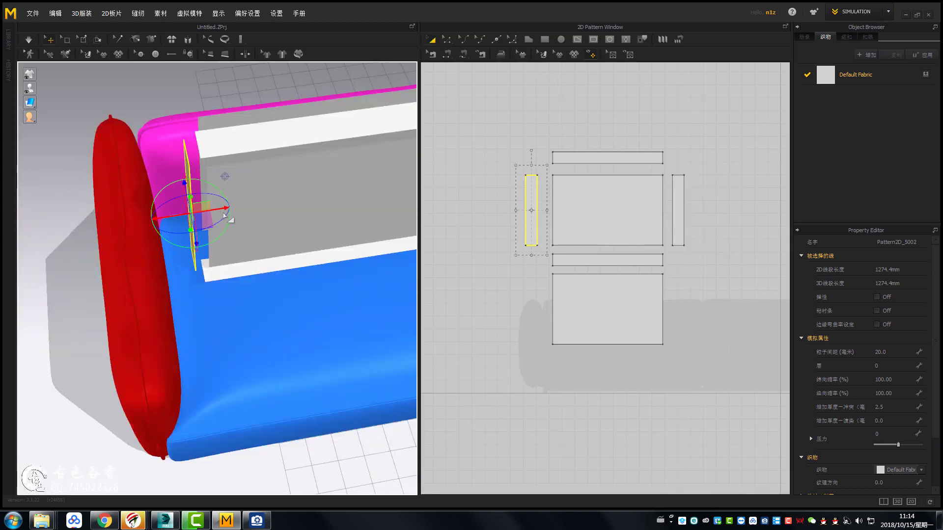
{"action": "mouse_move", "coordinate": [225, 215]}
{"action": "right_mouse_down"}
{"action": "mouse_move", "coordinate": [308, 127]}
{"action": "mouse_move", "coordinate": [211, 211]}
{"action": "right_mouse_up"}
Step: Check the back panel, lower strip and top strip in the 3D window
{"action": "left_click", "coordinate": [278, 293]}
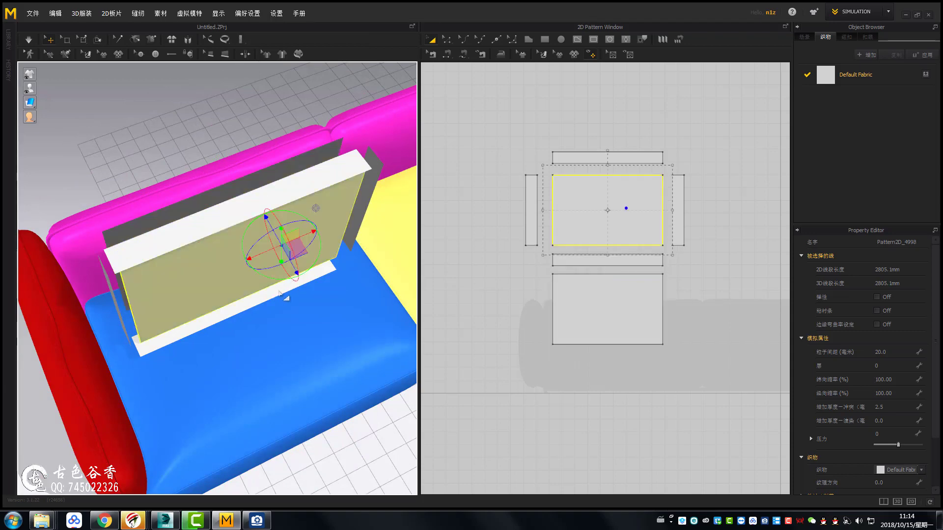
{"action": "right_click_drag", "start_coordinate": [278, 293], "coordinate": [234, 233]}
{"action": "left_click", "coordinate": [233, 234]}
{"action": "right_click", "coordinate": [235, 233]}
{"action": "left_click", "coordinate": [269, 123]}
{"action": "right_click_drag", "start_coordinate": [269, 123], "coordinate": [189, 258]}
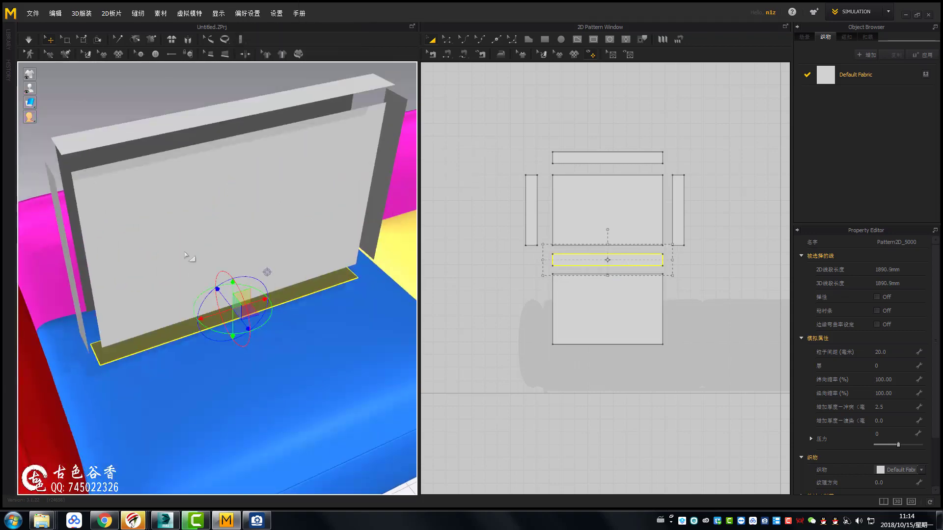
{"action": "left_click", "coordinate": [311, 204]}
{"action": "right_click_drag", "start_coordinate": [312, 204], "coordinate": [305, 295]}
{"action": "scroll", "coordinate": [343, 333], "scroll_direction": "up", "scroll_amount": 3}
{"action": "mouse_move", "coordinate": [339, 332]}
{"action": "right_mouse_down"}
{"action": "mouse_move", "coordinate": [267, 326]}
{"action": "mouse_move", "coordinate": [211, 236]}
{"action": "right_mouse_up"}
{"action": "scroll", "coordinate": [181, 241], "scroll_direction": "up", "scroll_amount": 3}
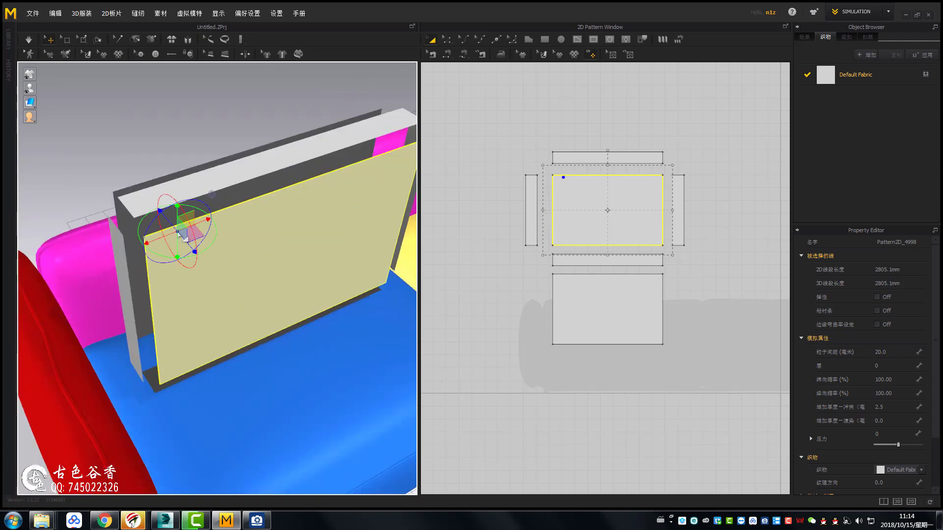
{"action": "left_click", "coordinate": [191, 197]}
{"action": "scroll", "coordinate": [598, 162], "scroll_direction": "up", "scroll_amount": 5}
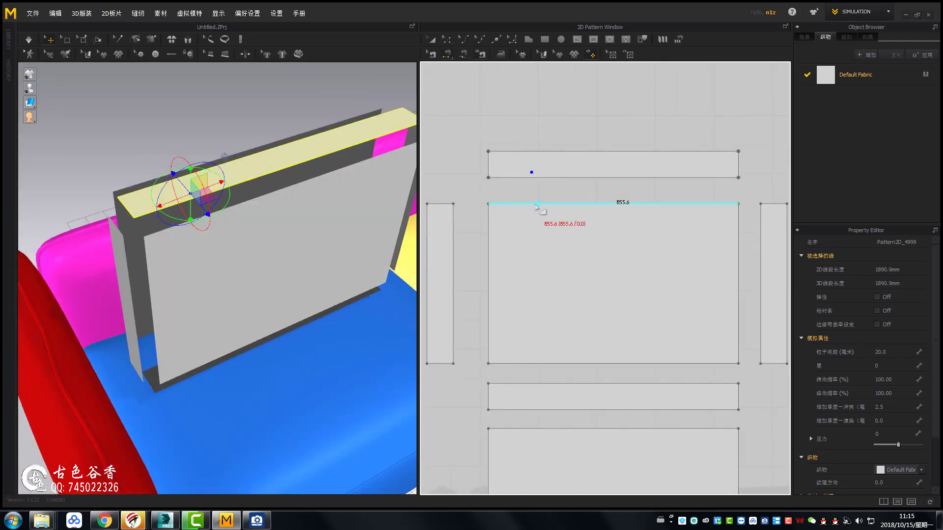
Step: Sew the top strip to the panel's top edge and to the left strip's end
{"action": "left_click", "coordinate": [537, 205]}
{"action": "scroll", "coordinate": [540, 245], "scroll_direction": "down", "scroll_amount": 3}
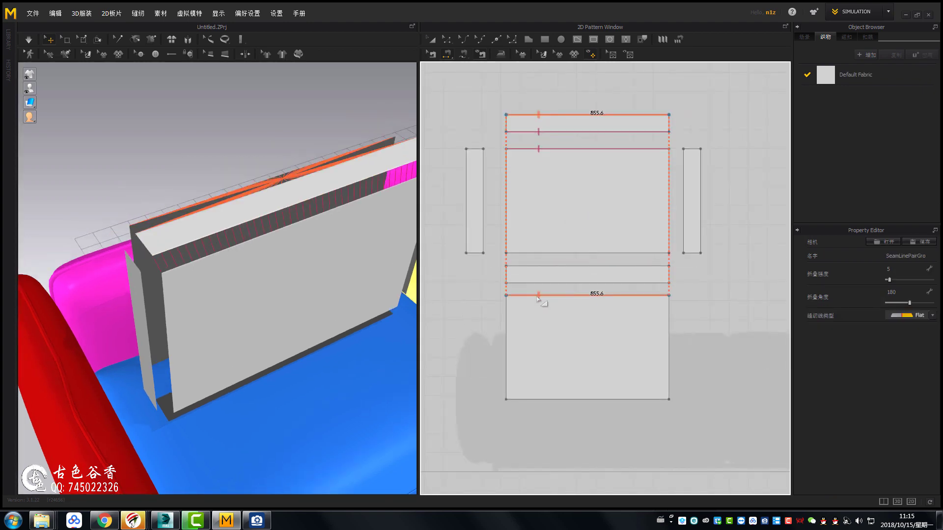
{"action": "right_click_drag", "start_coordinate": [327, 290], "coordinate": [192, 261]}
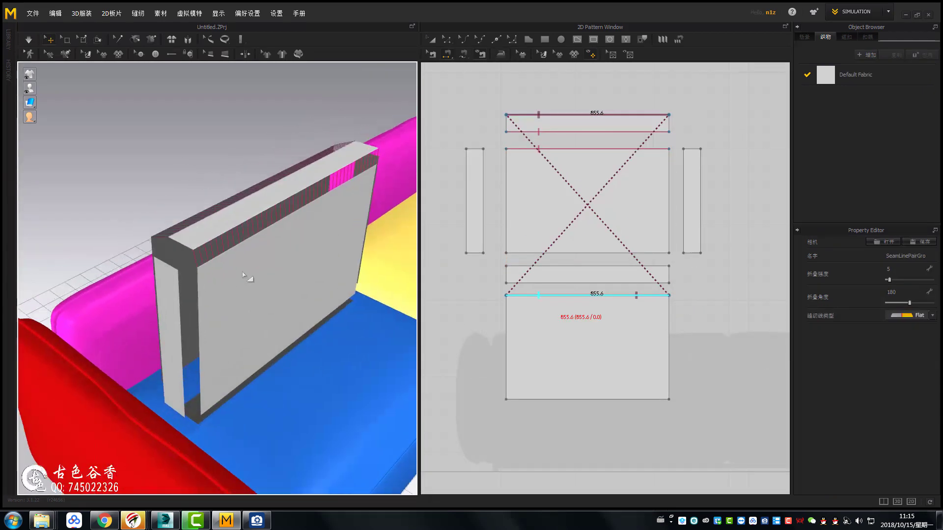
{"action": "left_click", "coordinate": [192, 261]}
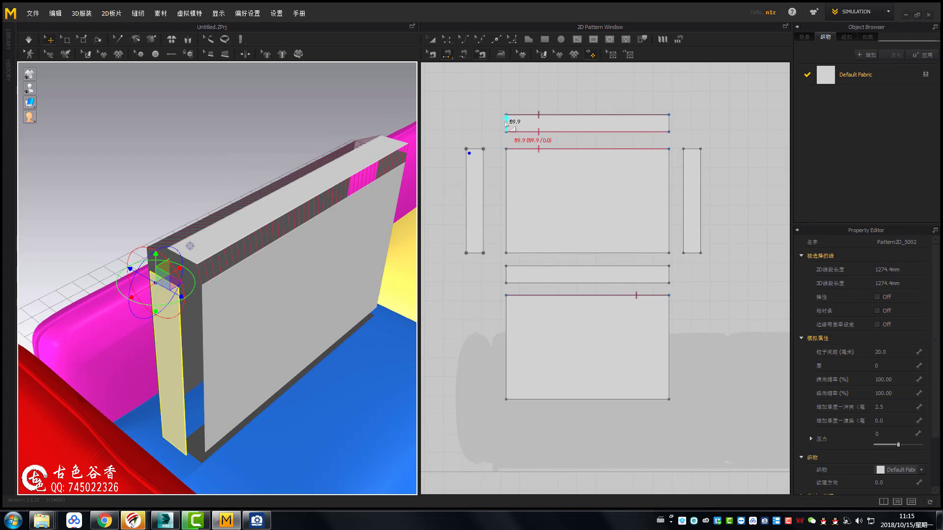
{"action": "left_click", "coordinate": [158, 287]}
{"action": "right_click_drag", "start_coordinate": [158, 286], "coordinate": [157, 232]}
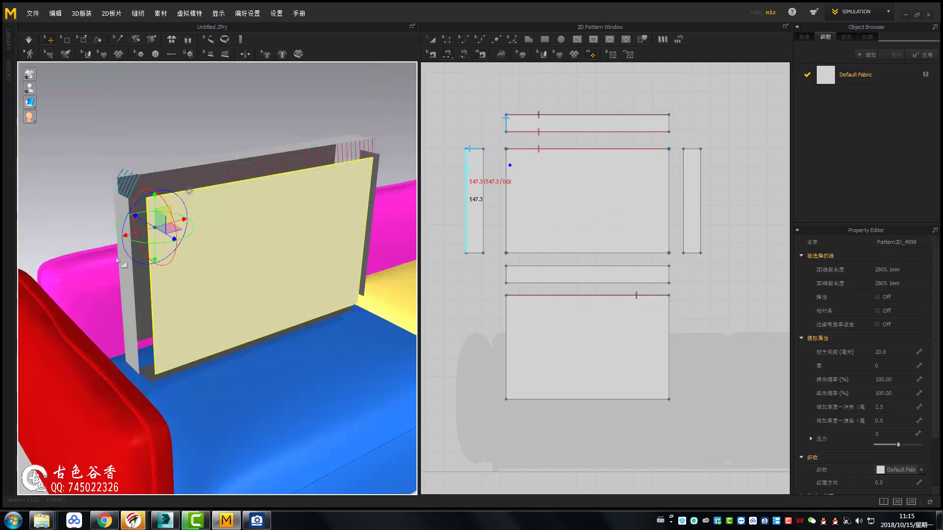
Step: Sew the left strip to the back panel's left edge and the bottom panel's edge
{"action": "left_click", "coordinate": [224, 266]}
{"action": "right_click_drag", "start_coordinate": [224, 267], "coordinate": [346, 237]}
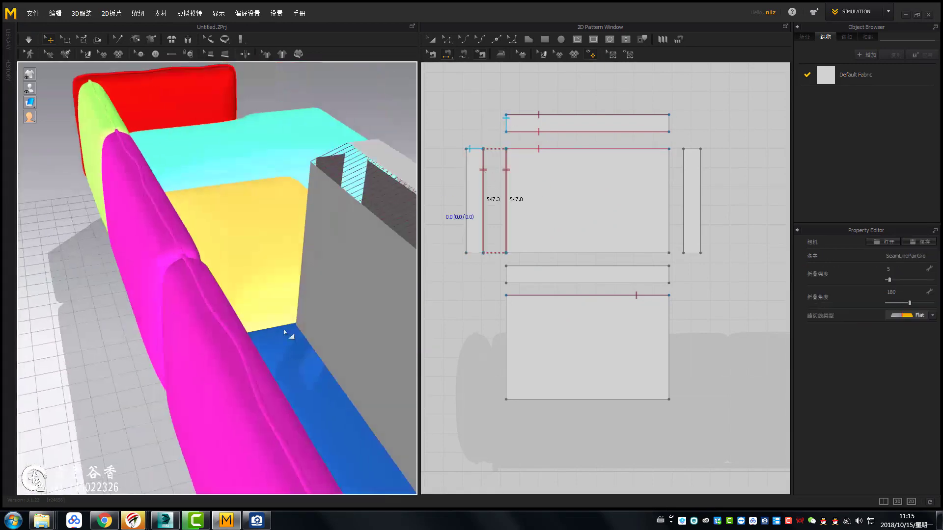
{"action": "left_click", "coordinate": [263, 276]}
{"action": "left_click", "coordinate": [208, 241]}
{"action": "left_click", "coordinate": [467, 170]}
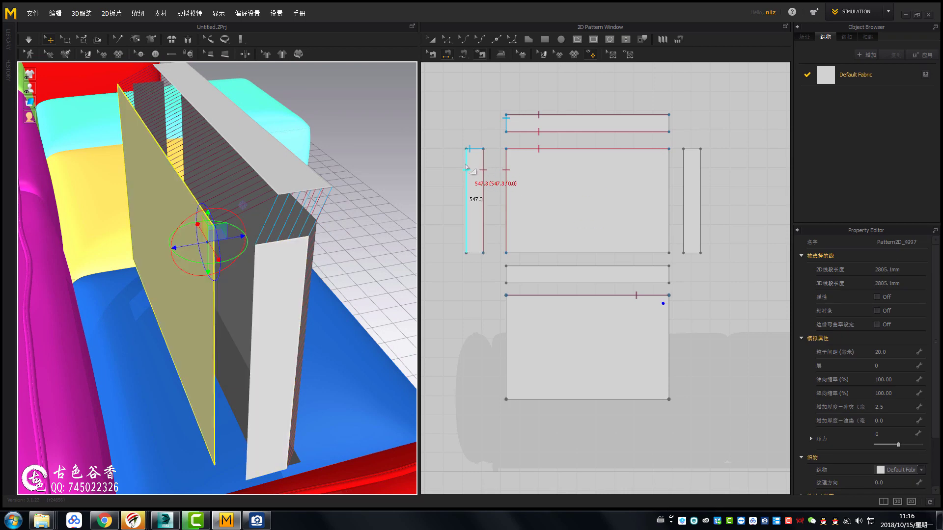
{"action": "left_click", "coordinate": [670, 317]}
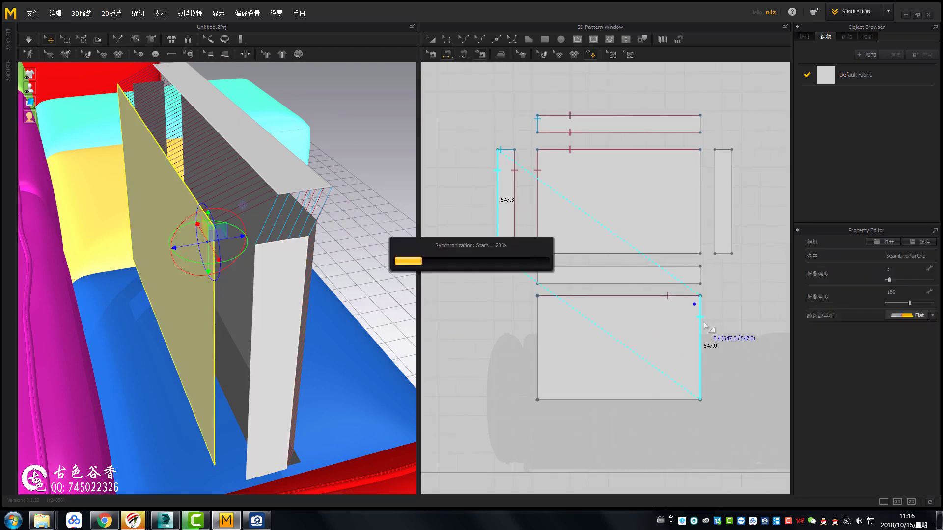
Step: Join the left strip's bottom end to the middle strip's end
{"action": "mouse_move", "coordinate": [155, 275]}
{"action": "right_mouse_down"}
{"action": "mouse_move", "coordinate": [263, 341]}
{"action": "mouse_move", "coordinate": [249, 309]}
{"action": "mouse_move", "coordinate": [78, 347]}
{"action": "right_mouse_up"}
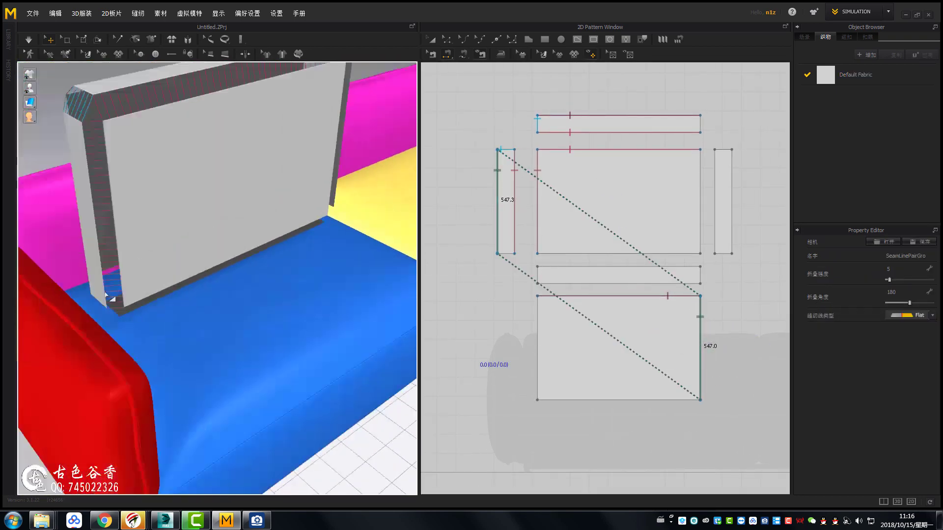
{"action": "scroll", "coordinate": [79, 348], "scroll_direction": "up", "scroll_amount": 5}
{"action": "left_click", "coordinate": [79, 344]}
{"action": "scroll", "coordinate": [44, 323], "scroll_direction": "down", "scroll_amount": 3}
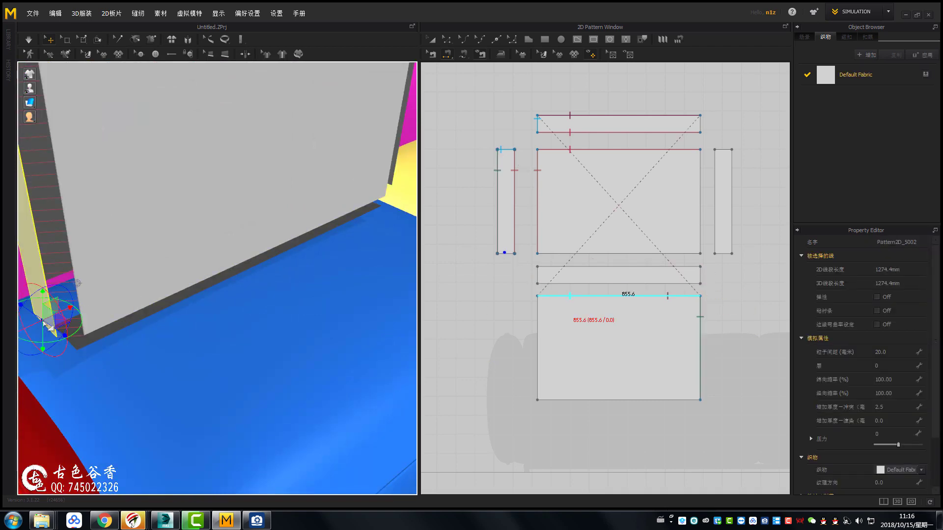
{"action": "left_click", "coordinate": [44, 323]}
{"action": "left_click", "coordinate": [112, 311]}
{"action": "scroll", "coordinate": [60, 287], "scroll_direction": "up", "scroll_amount": 3}
{"action": "right_click_drag", "start_coordinate": [59, 288], "coordinate": [195, 326]}
{"action": "scroll", "coordinate": [256, 310], "scroll_direction": "down", "scroll_amount": 3}
Step: Sew the back panel's bottom edge to the middle strip
{"action": "left_click", "coordinate": [230, 293]}
{"action": "scroll", "coordinate": [231, 294], "scroll_direction": "up", "scroll_amount": 2}
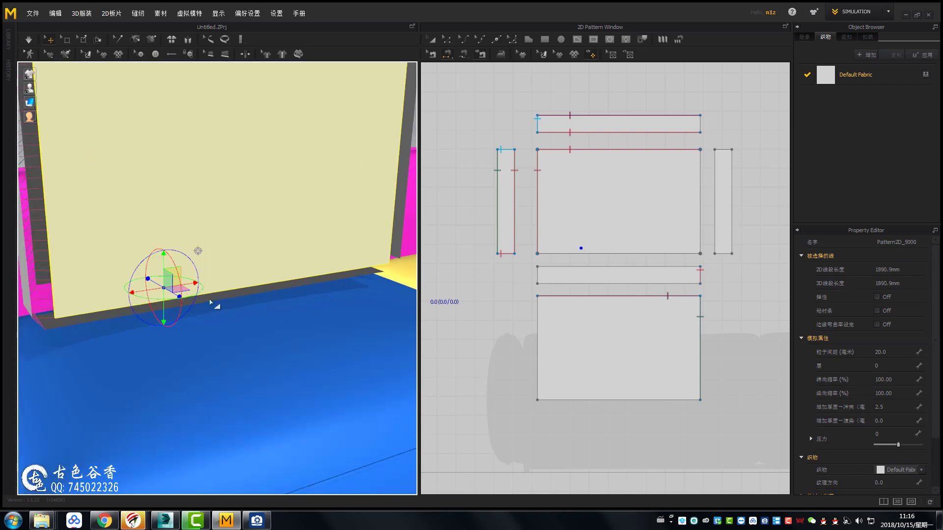
{"action": "left_click", "coordinate": [226, 294]}
{"action": "scroll", "coordinate": [267, 329], "scroll_direction": "up", "scroll_amount": 2}
{"action": "left_click", "coordinate": [267, 329]}
{"action": "scroll", "coordinate": [267, 329], "scroll_direction": "down", "scroll_amount": 3}
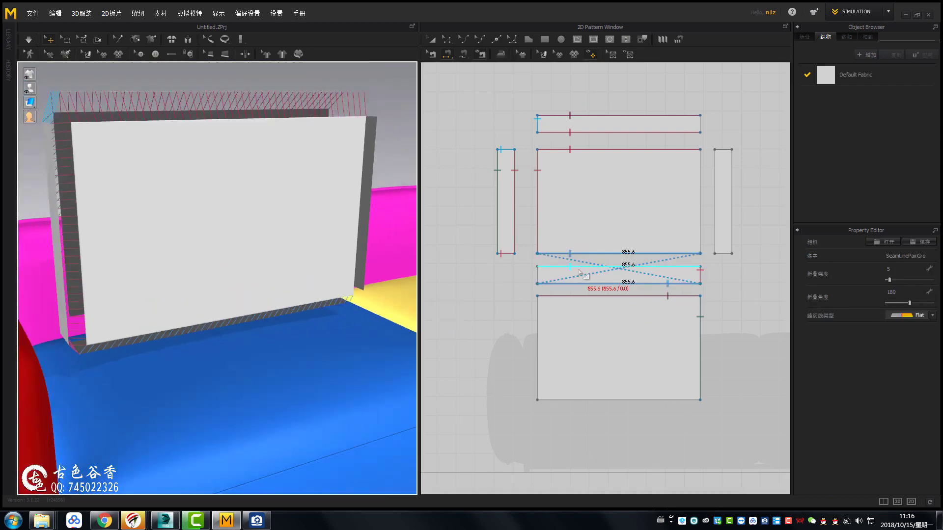
{"action": "right_click_drag", "start_coordinate": [628, 253], "coordinate": [651, 251]}
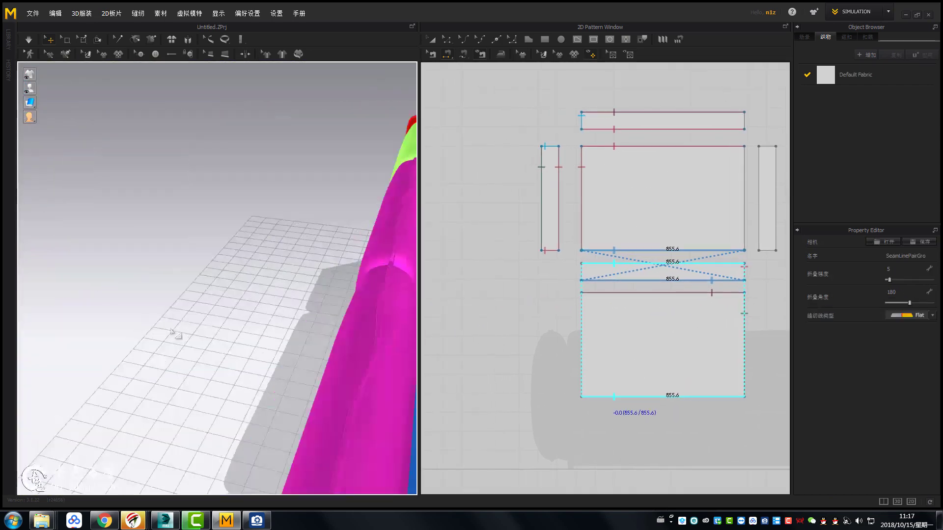
{"action": "mouse_move", "coordinate": [221, 320]}
{"action": "right_mouse_down"}
{"action": "mouse_move", "coordinate": [302, 337]}
{"action": "mouse_move", "coordinate": [138, 339]}
{"action": "right_mouse_up"}
{"action": "key", "text": "ctrl+a"}
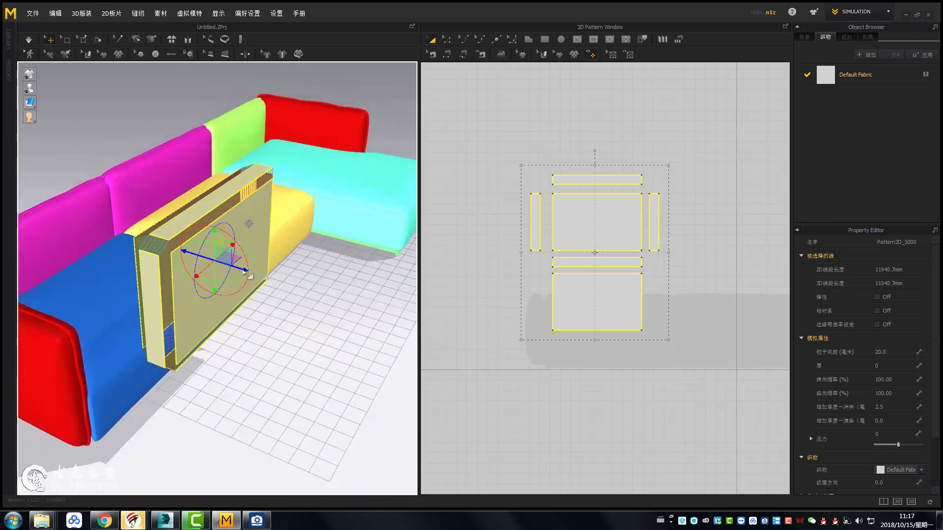
Step: Sew the middle strip's lower edge to the bottom panel's top edge
{"action": "left_click", "coordinate": [239, 301]}
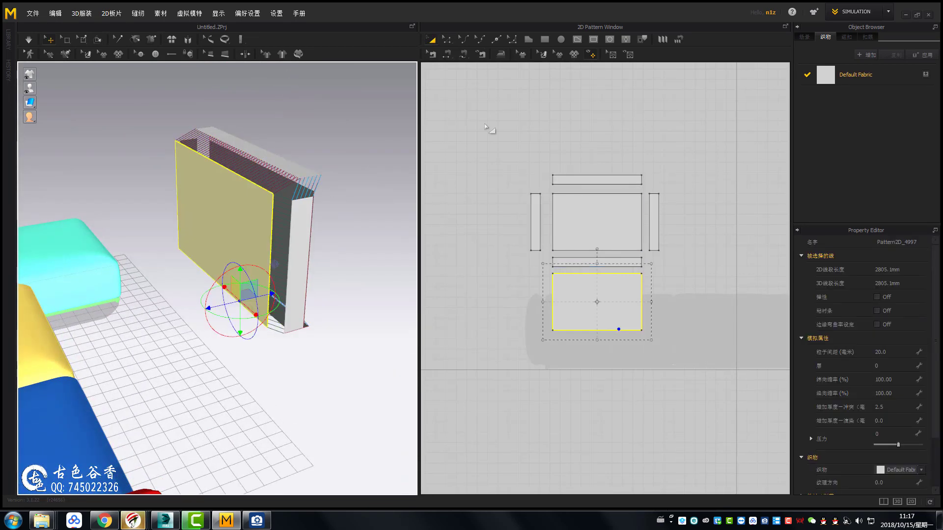
{"action": "scroll", "coordinate": [552, 196], "scroll_direction": "up", "scroll_amount": 2}
{"action": "scroll", "coordinate": [552, 196], "scroll_direction": "up", "scroll_amount": 3}
{"action": "left_click", "coordinate": [550, 195]}
{"action": "right_click_drag", "start_coordinate": [319, 275], "coordinate": [284, 300]}
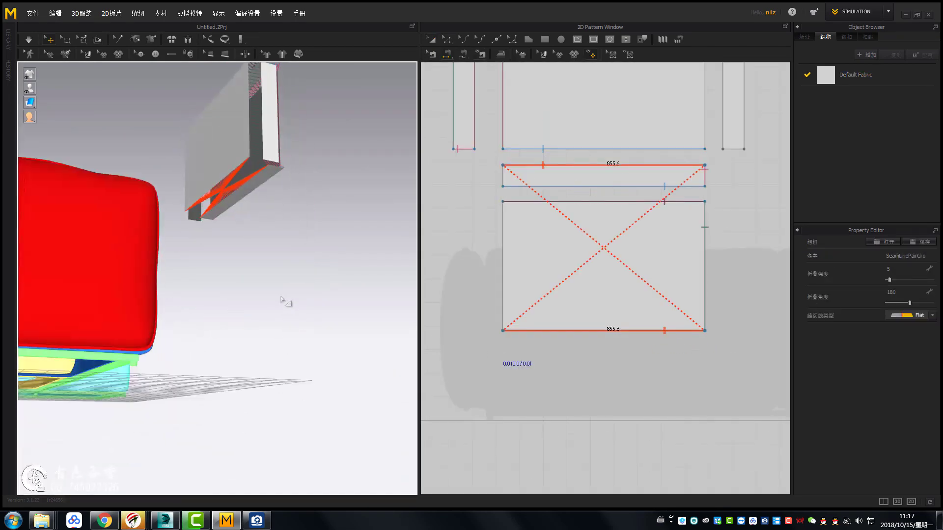
{"action": "left_click", "coordinate": [547, 329]}
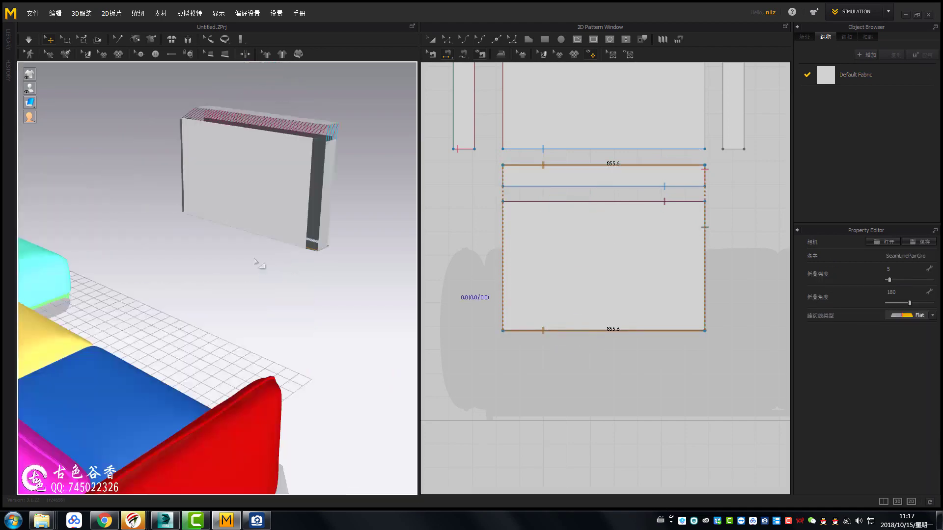
{"action": "right_click_drag", "start_coordinate": [259, 263], "coordinate": [315, 244]}
{"action": "left_click", "coordinate": [314, 244]}
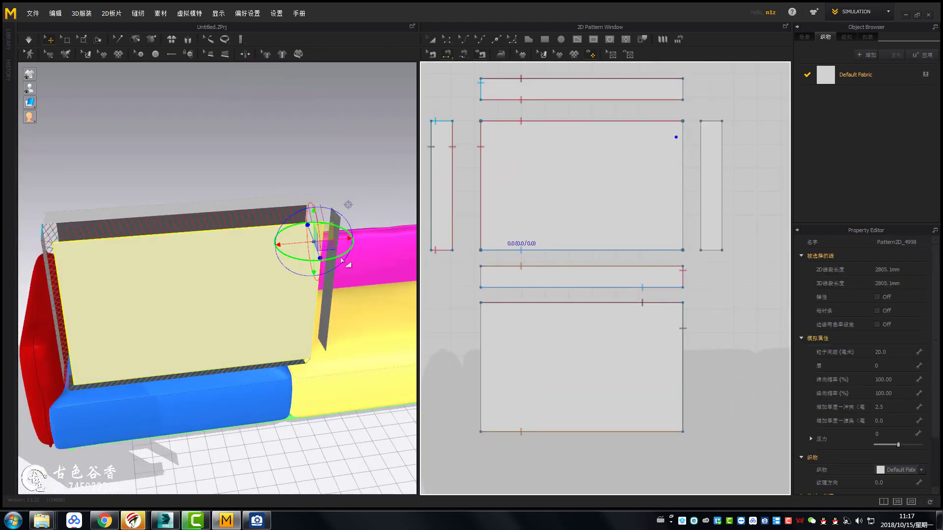
Step: Sew the back panel's right edge and the top strip's end to the right strip
{"action": "left_click", "coordinate": [683, 187]}
{"action": "left_click", "coordinate": [700, 187]}
{"action": "right_click_drag", "start_coordinate": [319, 245], "coordinate": [231, 284]}
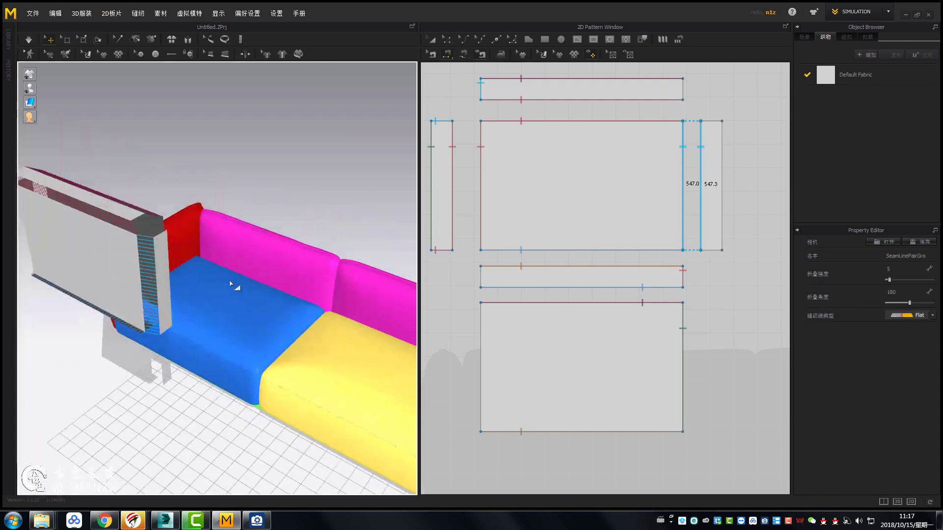
{"action": "scroll", "coordinate": [171, 148], "scroll_direction": "up", "scroll_amount": 5}
{"action": "left_click", "coordinate": [169, 116]}
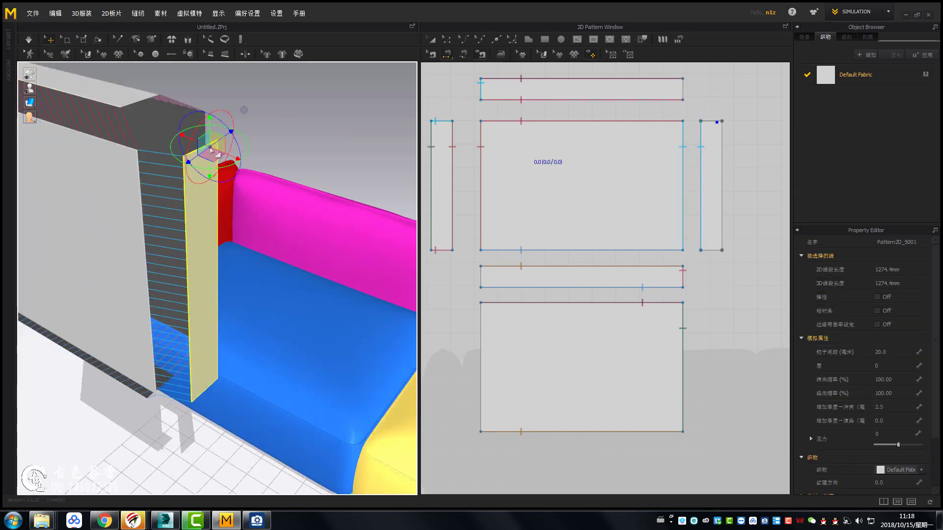
{"action": "left_click", "coordinate": [715, 121]}
{"action": "right_click_drag", "start_coordinate": [221, 245], "coordinate": [255, 187]}
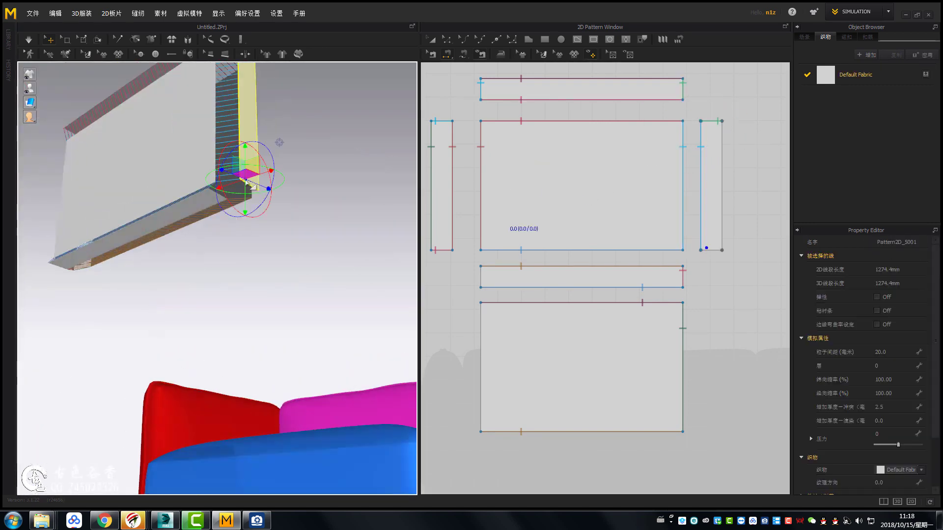
Step: Join the right strip to the middle strip's end and the bottom panel's left edge
{"action": "left_click", "coordinate": [722, 236]}
{"action": "left_click", "coordinate": [483, 274]}
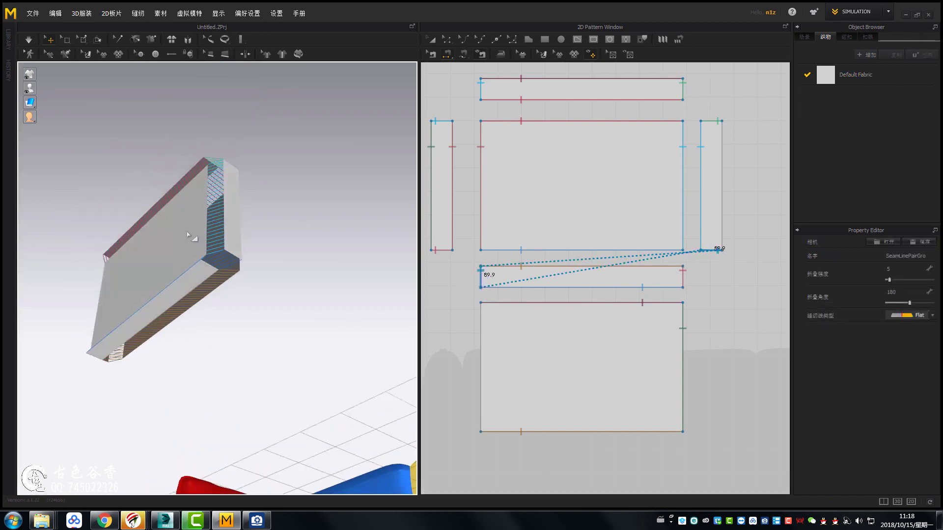
{"action": "right_click_drag", "start_coordinate": [221, 246], "coordinate": [156, 320]}
{"action": "left_click", "coordinate": [722, 196]}
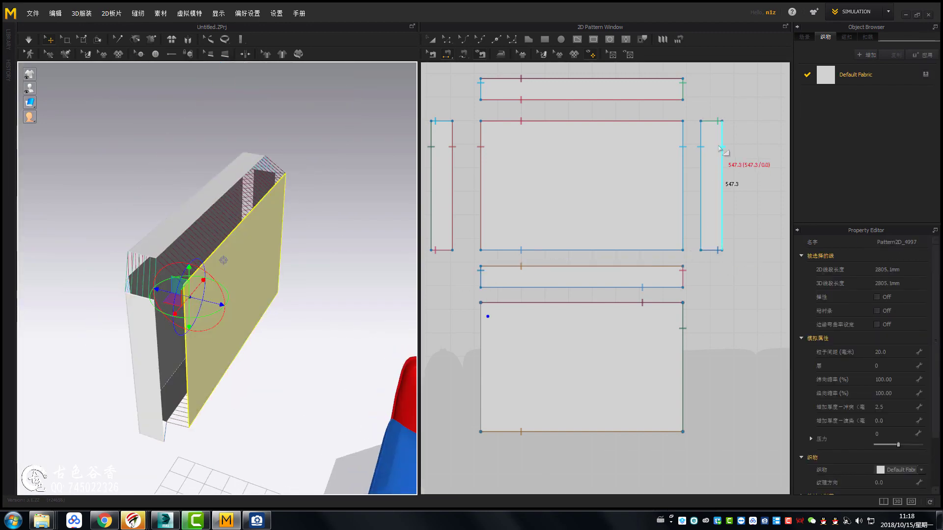
{"action": "left_click", "coordinate": [481, 319]}
{"action": "mouse_move", "coordinate": [231, 326]}
{"action": "right_mouse_down"}
{"action": "mouse_move", "coordinate": [403, 77]}
{"action": "mouse_move", "coordinate": [247, 270]}
{"action": "mouse_move", "coordinate": [305, 170]}
{"action": "mouse_move", "coordinate": [319, 321]}
{"action": "mouse_move", "coordinate": [267, 258]}
{"action": "mouse_move", "coordinate": [337, 310]}
{"action": "mouse_move", "coordinate": [337, 329]}
{"action": "mouse_move", "coordinate": [314, 315]}
{"action": "right_mouse_up"}
{"action": "scroll", "coordinate": [481, 113], "scroll_direction": "down", "scroll_amount": 3}
Step: Select all cushion patterns, raise their pressure from 0 to 2, and show only the 3D view
{"action": "key", "text": "ctrl+a"}
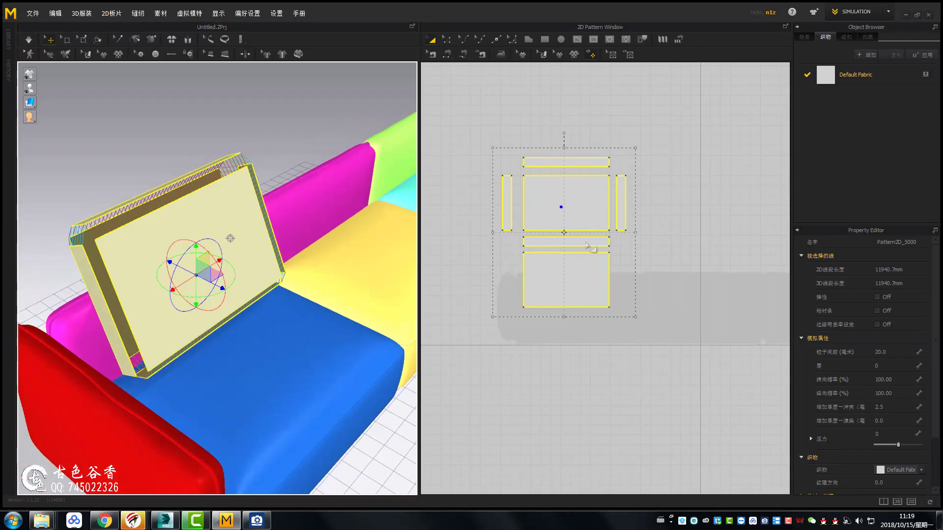
{"action": "mouse_move", "coordinate": [898, 445]}
{"action": "left_mouse_down"}
{"action": "mouse_move", "coordinate": [889, 441]}
{"action": "mouse_move", "coordinate": [899, 444]}
{"action": "left_mouse_up"}
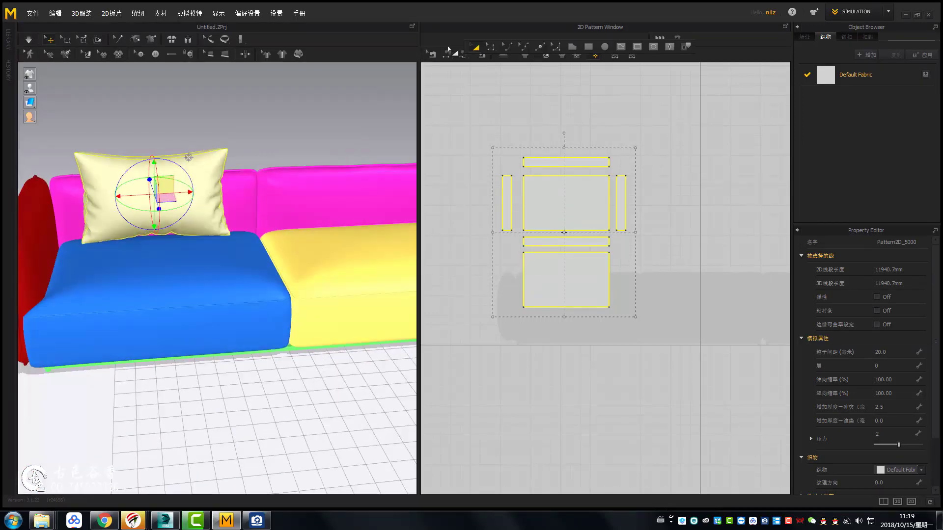
{"action": "left_click_drag", "start_coordinate": [419, 196], "coordinate": [523, 196]}
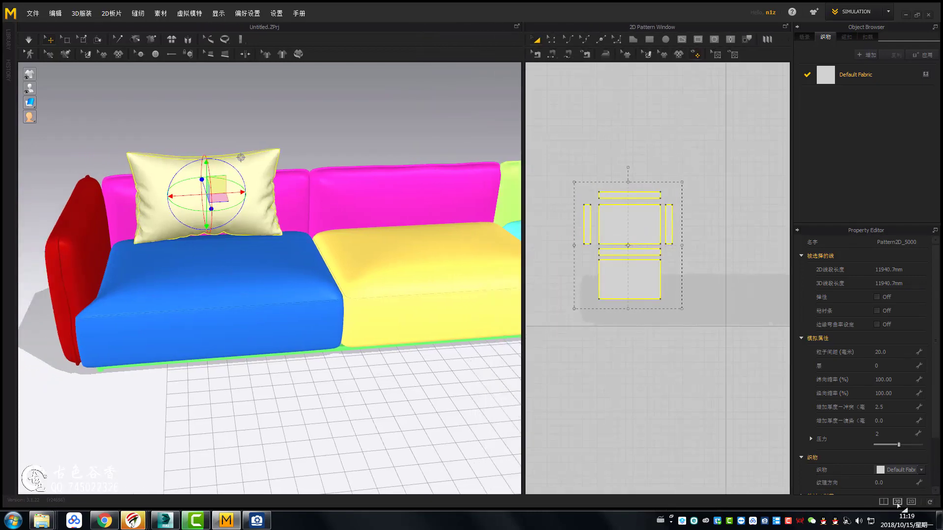
{"action": "left_click", "coordinate": [898, 502]}
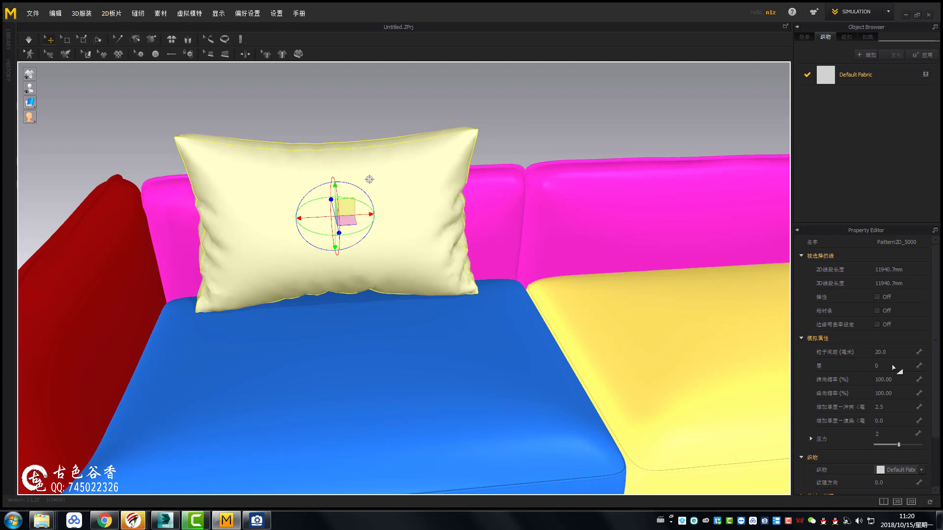
Step: Set the pillow's particle distance to 10 and inspect it from the side
{"action": "left_click", "coordinate": [883, 352]}
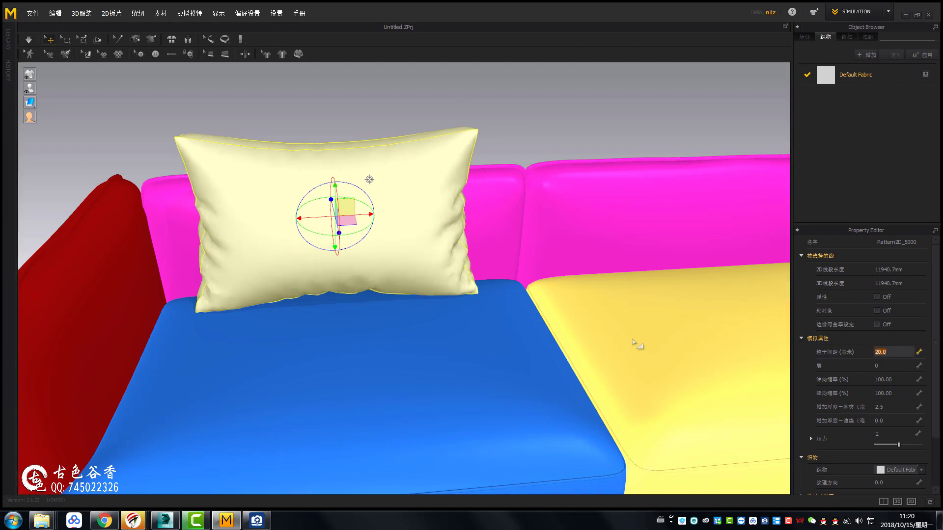
{"action": "type", "text": "10"}
{"action": "key", "text": "Return"}
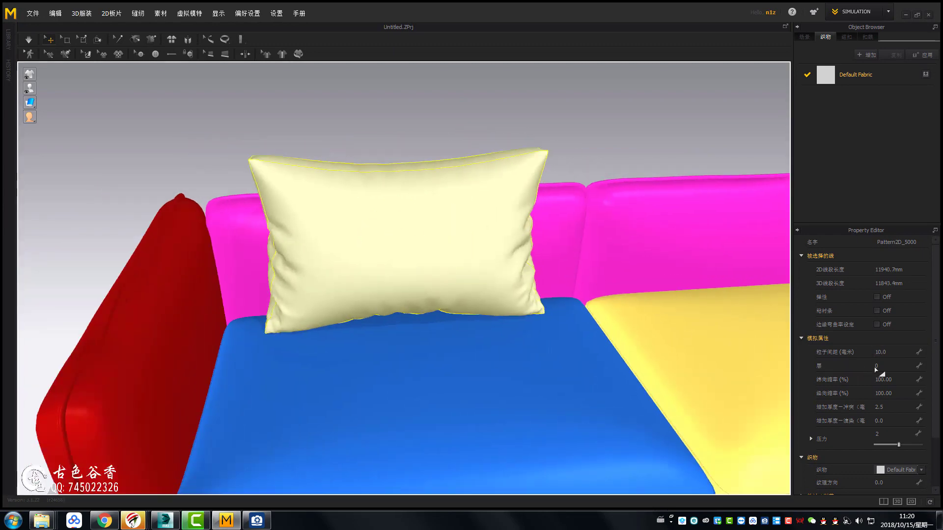
{"action": "left_click", "coordinate": [399, 352]}
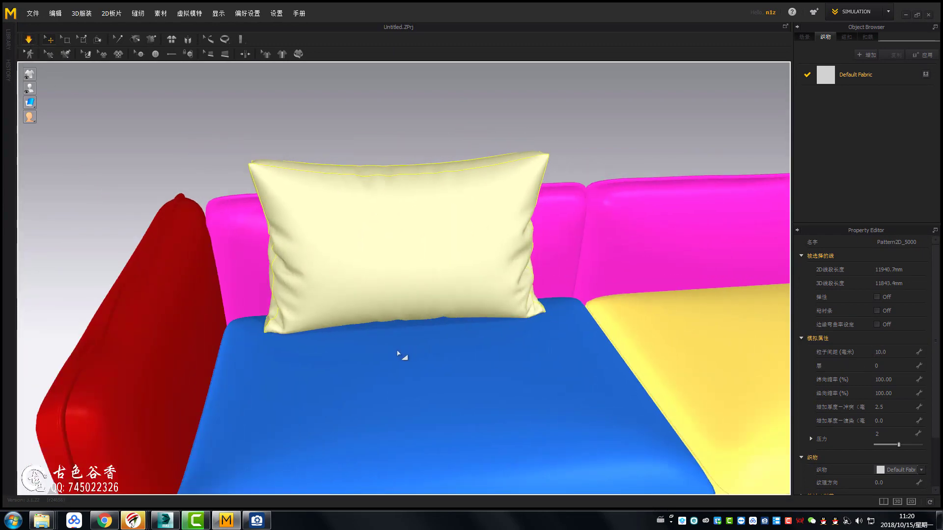
{"action": "scroll", "coordinate": [402, 344], "scroll_direction": "down", "scroll_amount": 3}
{"action": "right_click_drag", "start_coordinate": [404, 314], "coordinate": [480, 343]}
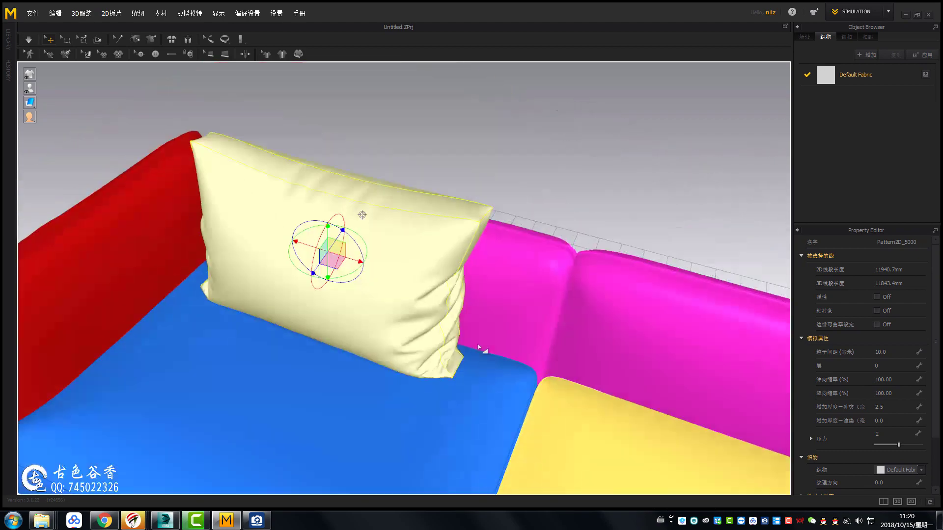
{"action": "scroll", "coordinate": [449, 297], "scroll_direction": "up", "scroll_amount": 4}
{"action": "mouse_move", "coordinate": [451, 297]}
{"action": "right_mouse_down"}
{"action": "mouse_move", "coordinate": [393, 337]}
{"action": "mouse_move", "coordinate": [463, 337]}
{"action": "right_mouse_up"}
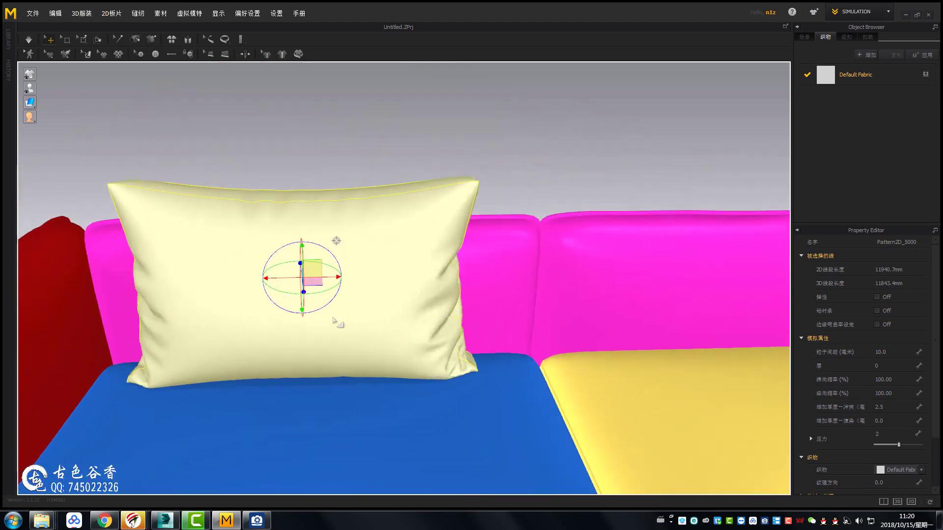
Step: Turn on the pillow's elasticity and lower its elastic ratio to 95
{"action": "scroll", "coordinate": [230, 258], "scroll_direction": "up", "scroll_amount": 3}
{"action": "scroll", "coordinate": [399, 347], "scroll_direction": "down", "scroll_amount": 3}
{"action": "right_click_drag", "start_coordinate": [400, 347], "coordinate": [467, 344]}
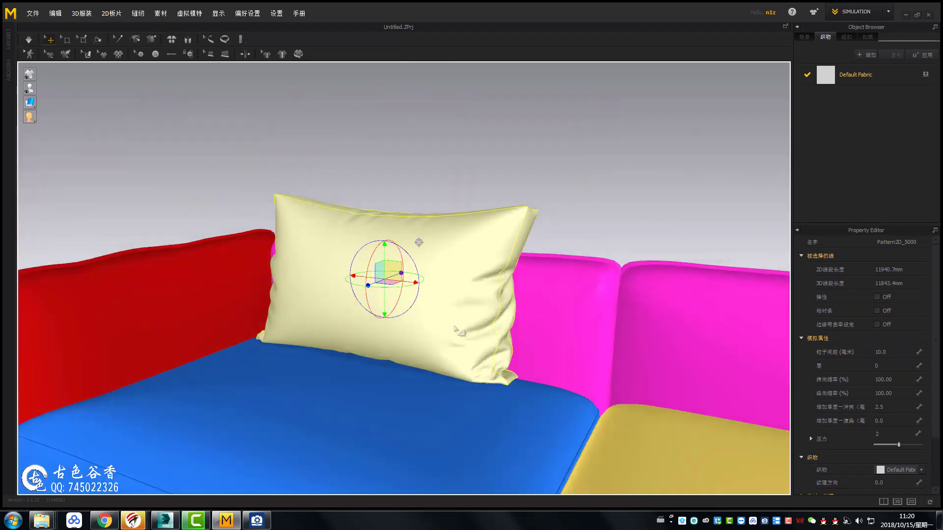
{"action": "scroll", "coordinate": [466, 344], "scroll_direction": "up", "scroll_amount": 3}
{"action": "left_click", "coordinate": [876, 297]}
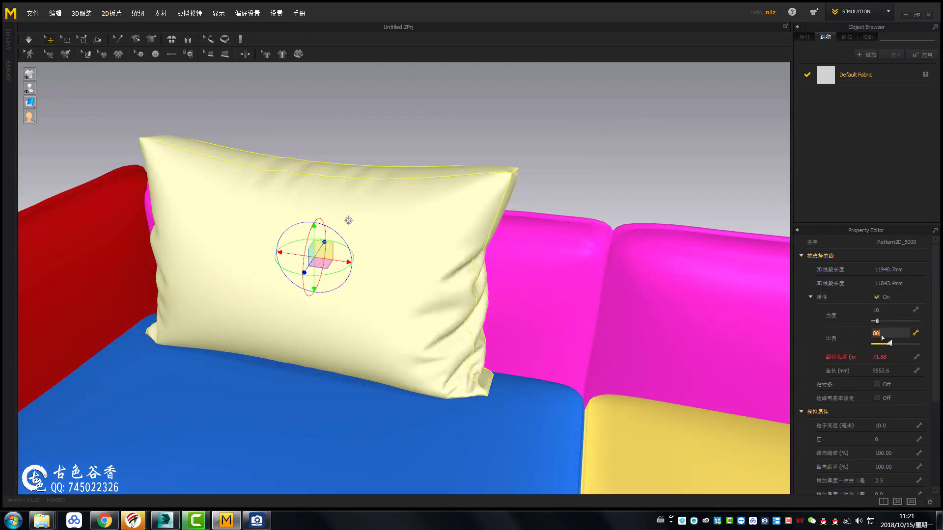
{"action": "mouse_move", "coordinate": [412, 298]}
{"action": "right_mouse_down"}
{"action": "mouse_move", "coordinate": [390, 353]}
{"action": "mouse_move", "coordinate": [453, 301]}
{"action": "right_mouse_up"}
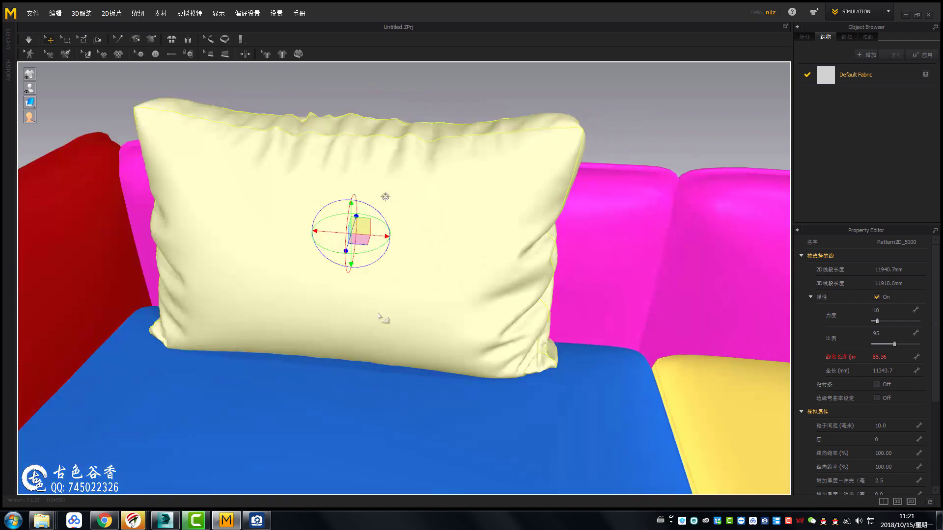
{"action": "mouse_move", "coordinate": [378, 316]}
{"action": "right_mouse_down"}
{"action": "mouse_move", "coordinate": [474, 280]}
{"action": "mouse_move", "coordinate": [431, 337]}
{"action": "mouse_move", "coordinate": [446, 301]}
{"action": "mouse_move", "coordinate": [702, 257]}
{"action": "right_mouse_up"}
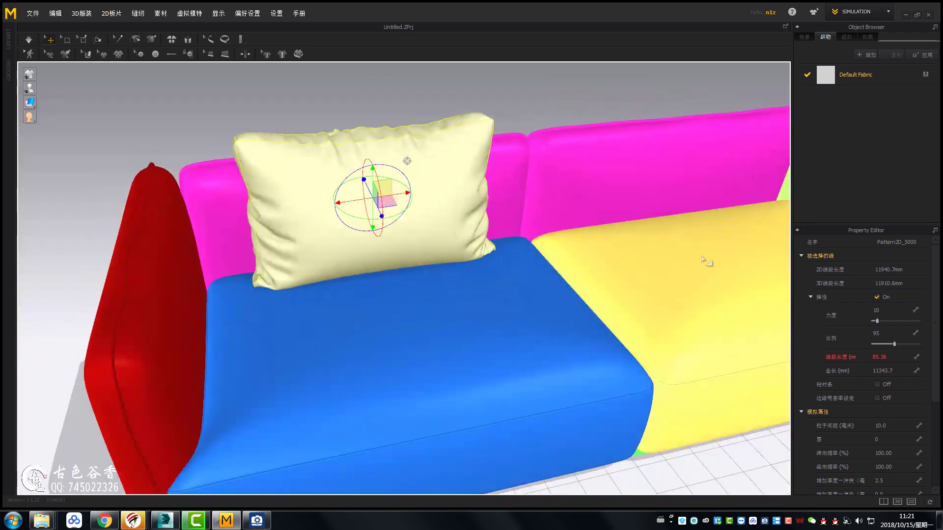
{"action": "right_click_drag", "start_coordinate": [638, 305], "coordinate": [463, 239]}
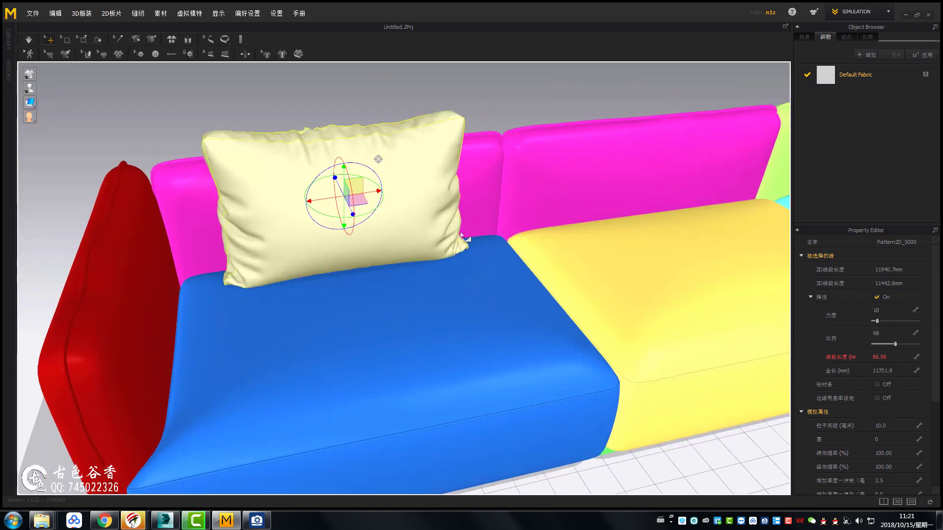
{"action": "left_click", "coordinate": [32, 13]}
Step: Save the pillow project as 枕头.Zprj inside the 沙发枕头 建模教程 folder
{"action": "left_click", "coordinate": [128, 82]}
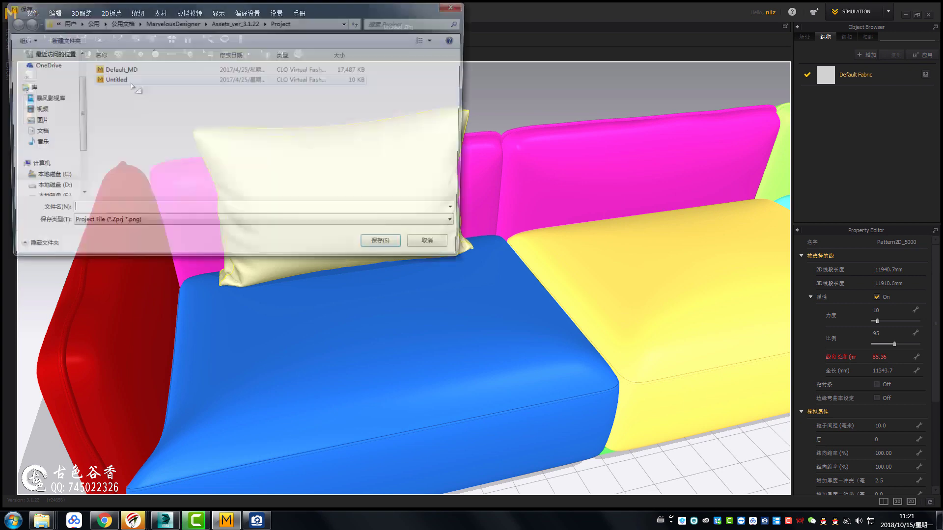
{"action": "double_click", "coordinate": [128, 92]}
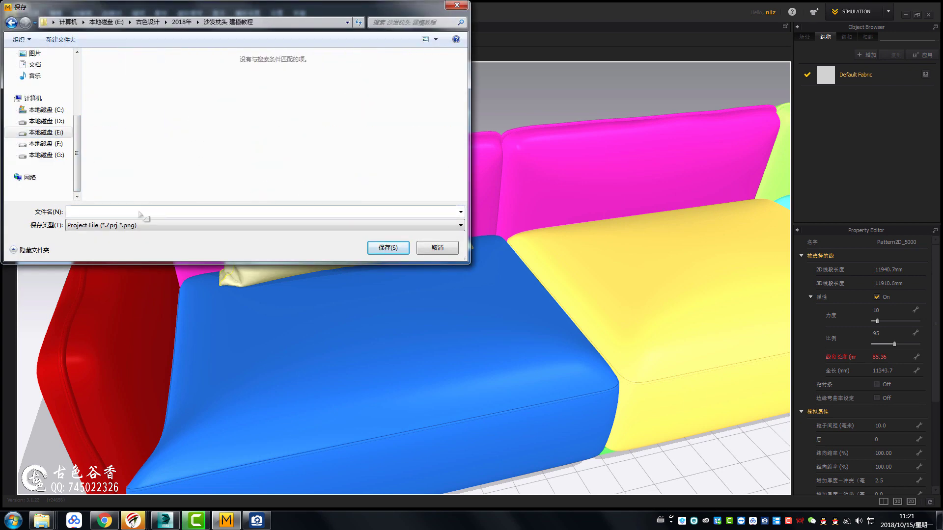
{"action": "type", "text": "枕头"}
{"action": "left_click", "coordinate": [390, 251]}
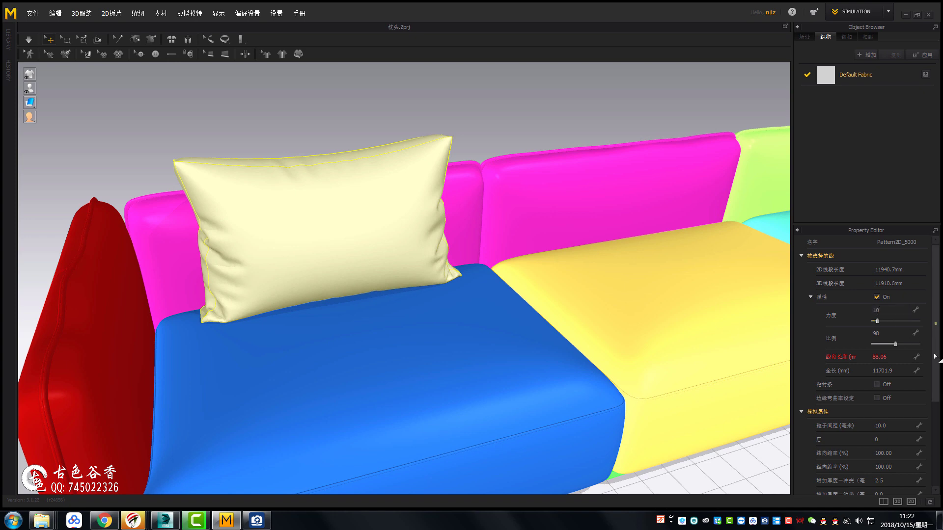
{"action": "key", "text": "Tab"}
{"action": "type", "text": "8"}
Step: Apply a particle distance of 8 and review the User Customization and Preferences coordinate settings
{"action": "key", "text": "Return"}
{"action": "scroll", "coordinate": [363, 229], "scroll_direction": "up", "scroll_amount": 3}
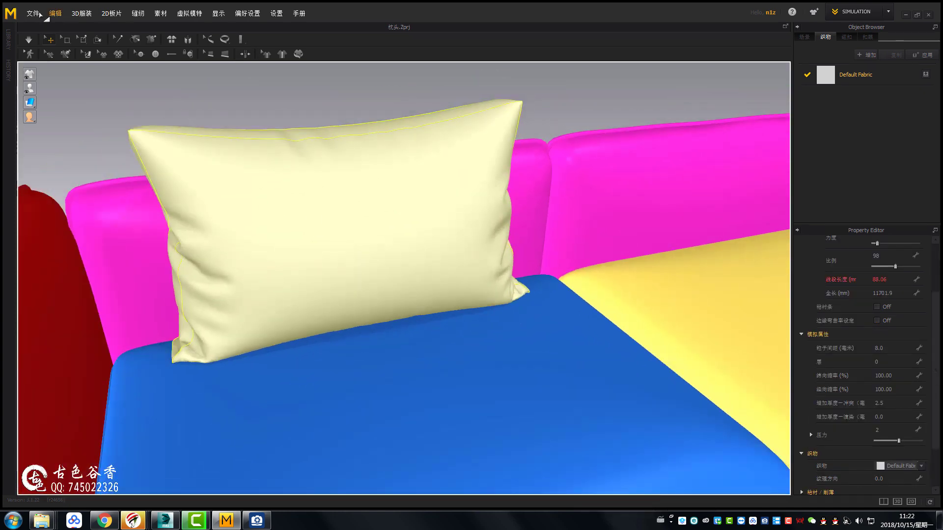
{"action": "left_click", "coordinate": [40, 14]}
{"action": "left_click", "coordinate": [294, 23]}
{"action": "left_click", "coordinate": [295, 113]}
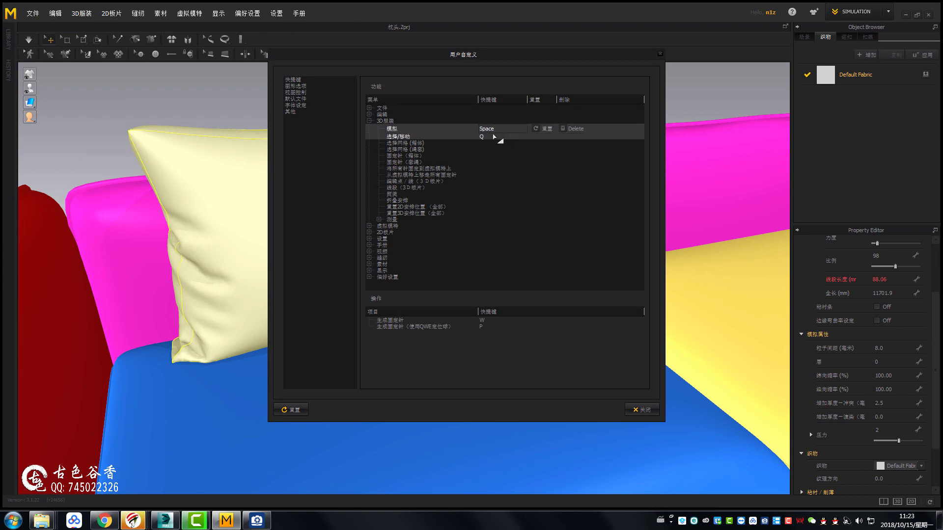
{"action": "left_click", "coordinate": [642, 409]}
{"action": "left_click", "coordinate": [276, 13]}
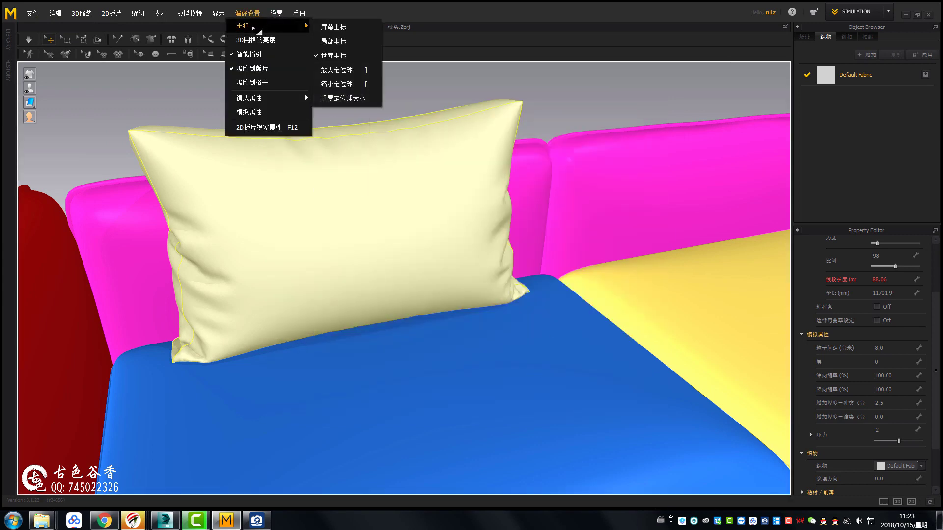
{"action": "left_click", "coordinate": [358, 273]}
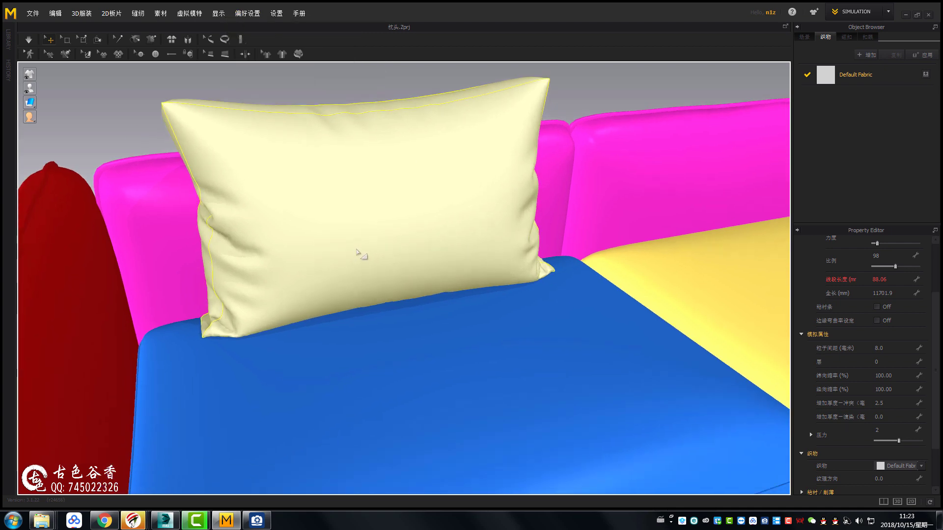
Step: Select the blue seat cushion while orbiting around the sofa
{"action": "right_click_drag", "start_coordinate": [358, 273], "coordinate": [391, 251]}
{"action": "left_click", "coordinate": [425, 311]}
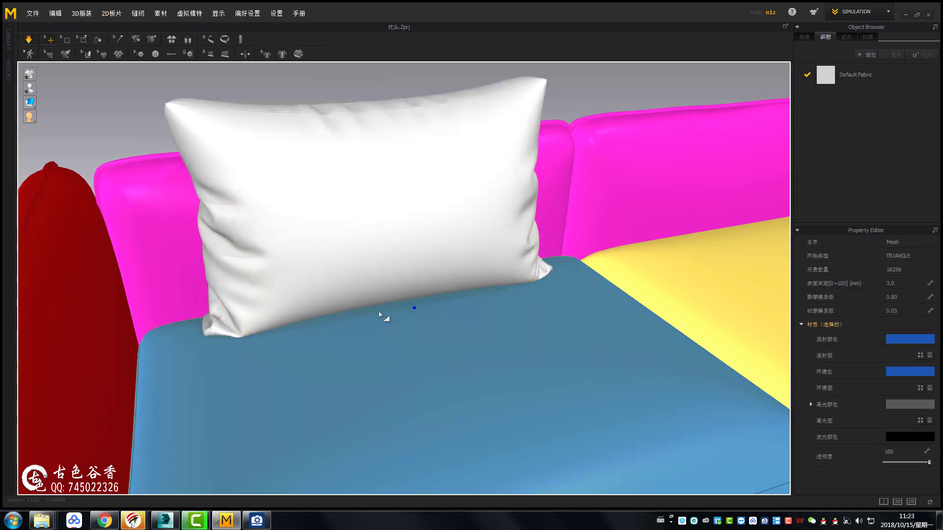
{"action": "mouse_move", "coordinate": [385, 311]}
{"action": "right_mouse_down"}
{"action": "mouse_move", "coordinate": [424, 267]}
{"action": "mouse_move", "coordinate": [356, 358]}
{"action": "mouse_move", "coordinate": [341, 226]}
{"action": "mouse_move", "coordinate": [332, 266]}
{"action": "mouse_move", "coordinate": [358, 206]}
{"action": "mouse_move", "coordinate": [312, 337]}
{"action": "mouse_move", "coordinate": [330, 238]}
{"action": "mouse_move", "coordinate": [350, 285]}
{"action": "mouse_move", "coordinate": [337, 248]}
{"action": "mouse_move", "coordinate": [307, 265]}
{"action": "mouse_move", "coordinate": [461, 295]}
{"action": "mouse_move", "coordinate": [342, 172]}
{"action": "mouse_move", "coordinate": [505, 283]}
{"action": "right_mouse_up"}
Step: Copy and paste the pillow patterns, placing the copy beside the originals
{"action": "scroll", "coordinate": [363, 185], "scroll_direction": "down", "scroll_amount": 3}
{"action": "scroll", "coordinate": [353, 185], "scroll_direction": "down", "scroll_amount": 5}
{"action": "scroll", "coordinate": [506, 283], "scroll_direction": "up", "scroll_amount": 2}
{"action": "left_click", "coordinate": [138, 211]}
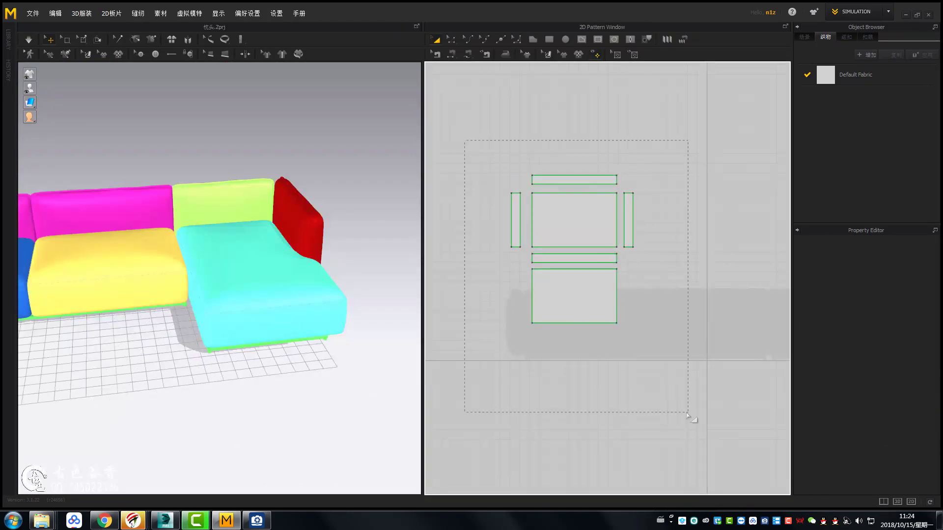
{"action": "key", "text": "ctrl+c"}
{"action": "key", "text": "ctrl+v"}
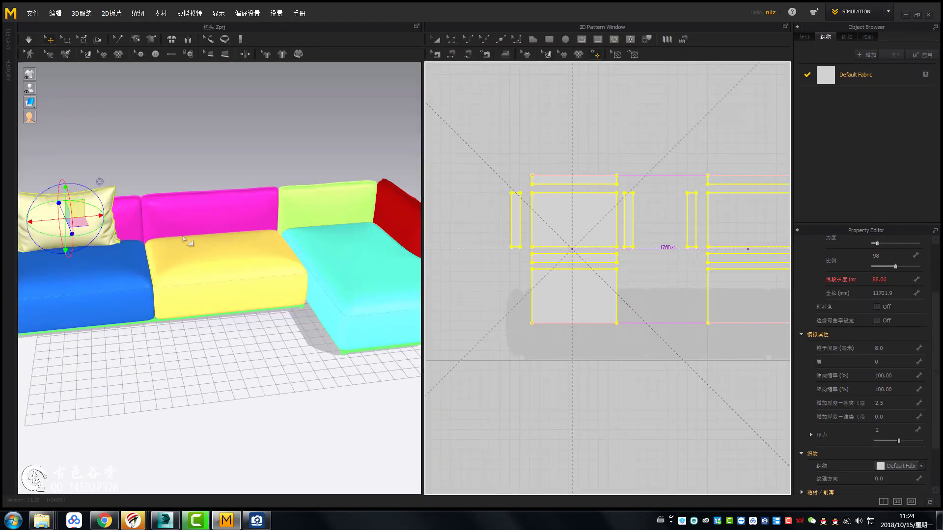
{"action": "left_click", "coordinate": [141, 249]}
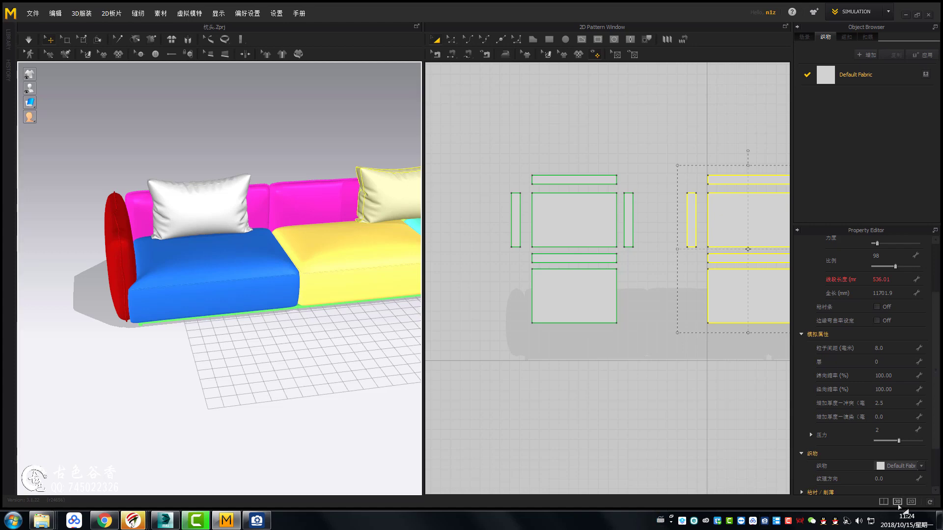
{"action": "left_click", "coordinate": [581, 225]}
{"action": "right_click", "coordinate": [582, 225]}
{"action": "left_click", "coordinate": [614, 336]}
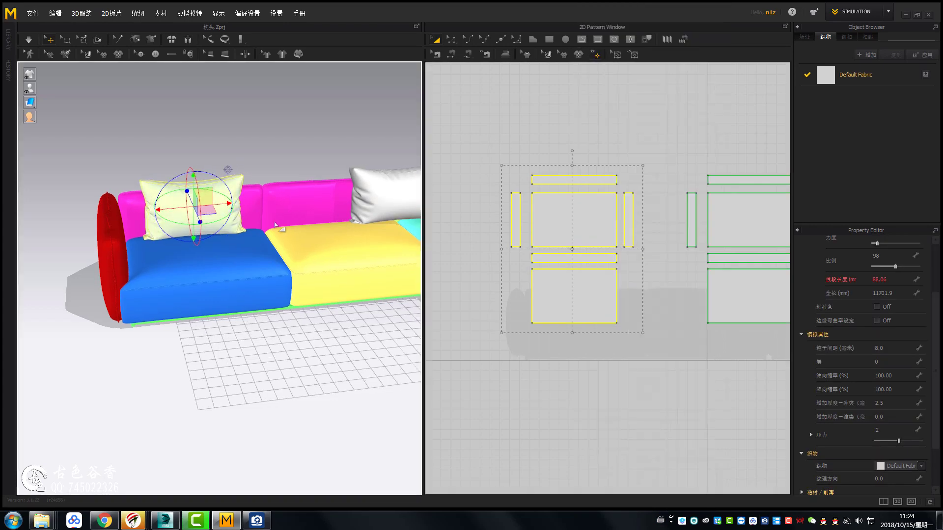
Step: Simulate the copied pillow settling onto the yellow seat cushion in the full 3D view
{"action": "left_click", "coordinate": [897, 502]}
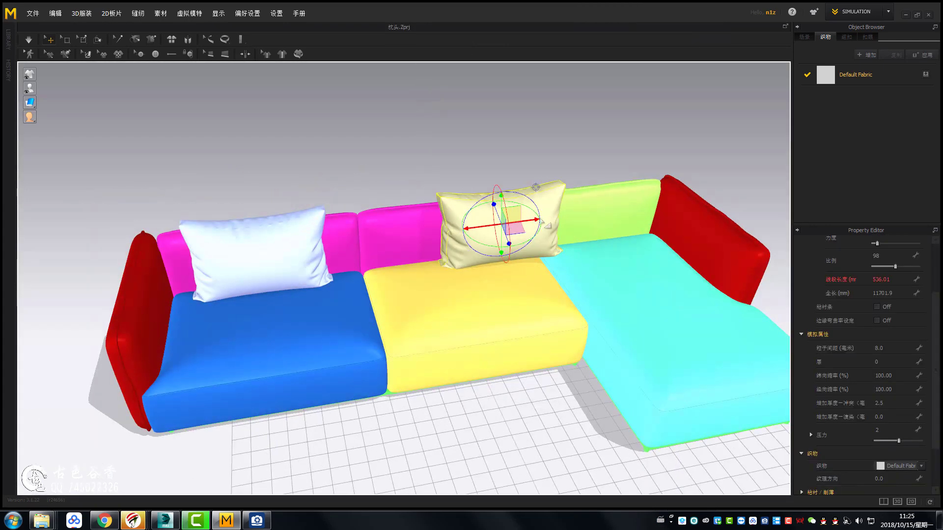
{"action": "right_click_drag", "start_coordinate": [442, 236], "coordinate": [488, 204]}
{"action": "scroll", "coordinate": [488, 203], "scroll_direction": "up", "scroll_amount": 3}
{"action": "key", "text": "2"}
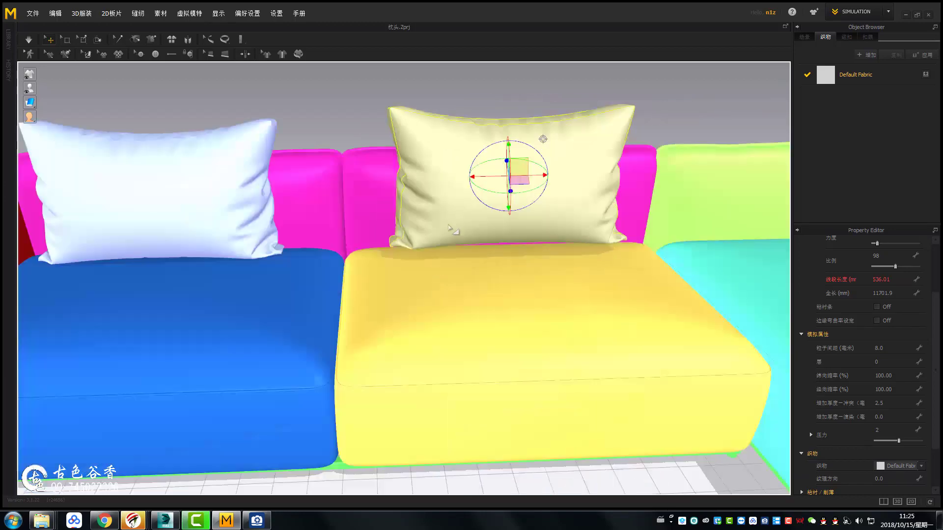
{"action": "key", "text": "space"}
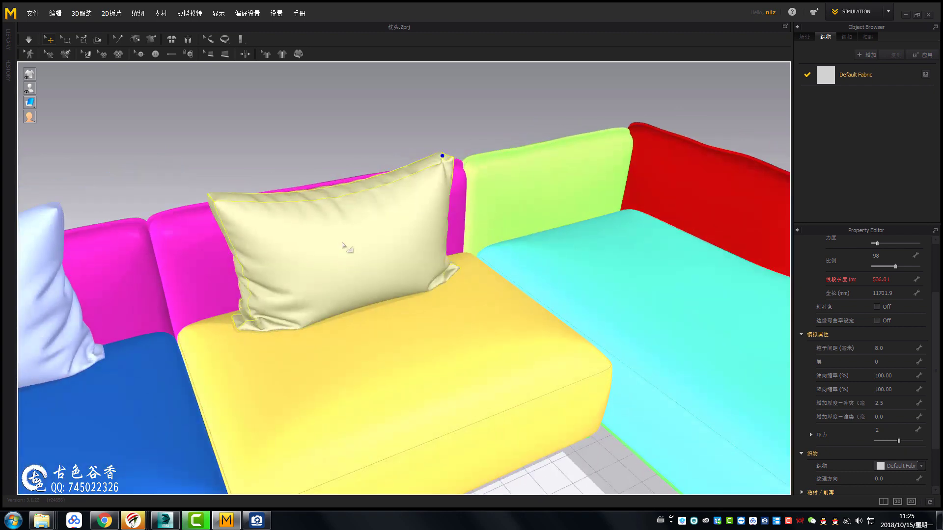
Step: Try the S_Full_Grain_Leather and then the S_Hardware fabric presets on the copied pillow
{"action": "left_click", "coordinate": [442, 156]}
{"action": "left_click", "coordinate": [911, 447]}
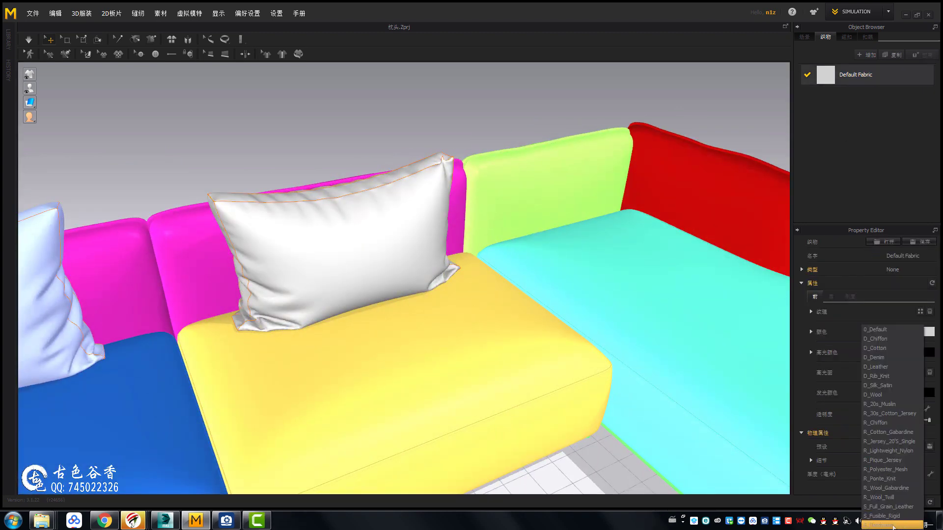
{"action": "left_click", "coordinate": [889, 506]}
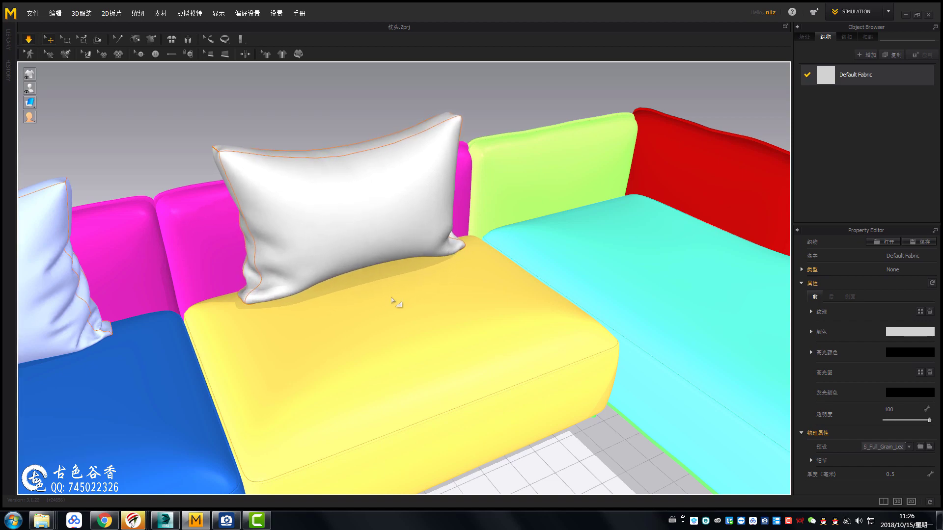
{"action": "right_click_drag", "start_coordinate": [392, 300], "coordinate": [372, 256]}
{"action": "left_click", "coordinate": [887, 446]}
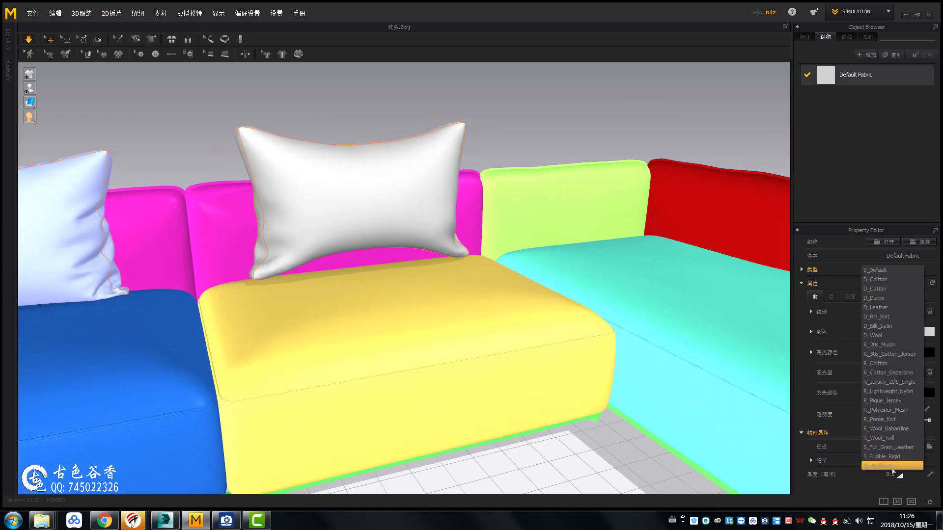
{"action": "left_click", "coordinate": [884, 406]}
{"action": "mouse_move", "coordinate": [417, 278]}
{"action": "right_mouse_down"}
{"action": "mouse_move", "coordinate": [427, 252]}
{"action": "mouse_move", "coordinate": [540, 255]}
{"action": "right_mouse_up"}
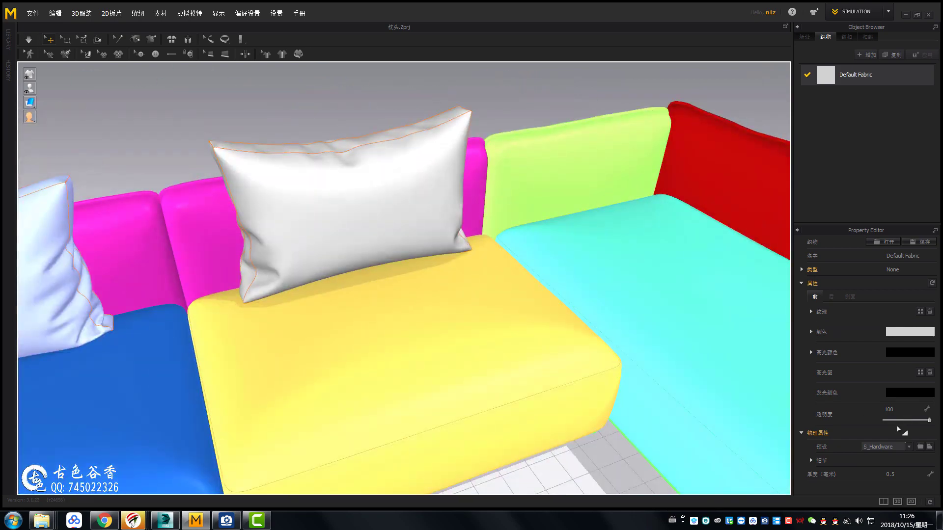
Step: Restore the pillow's fabric preset to 0_Default
{"action": "left_click", "coordinate": [886, 447]}
{"action": "left_click", "coordinate": [894, 252]}
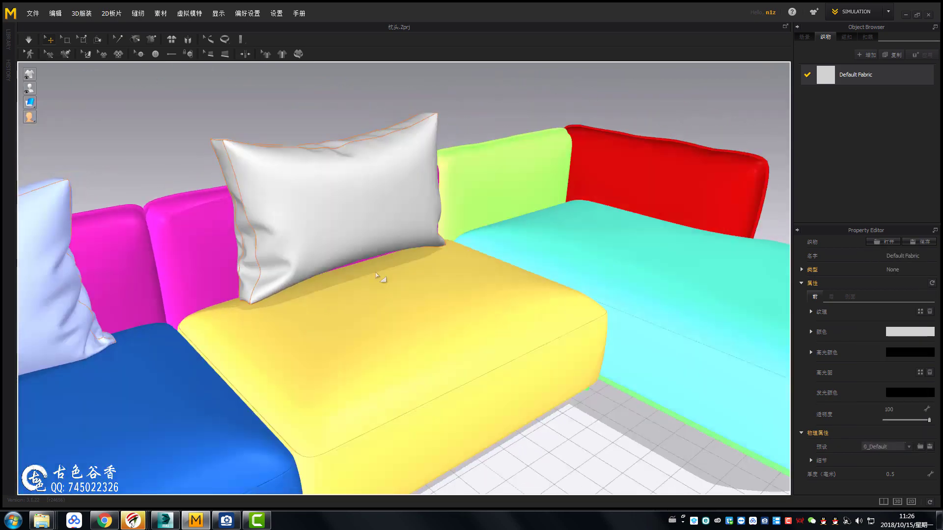
{"action": "right_click_drag", "start_coordinate": [381, 276], "coordinate": [613, 332]}
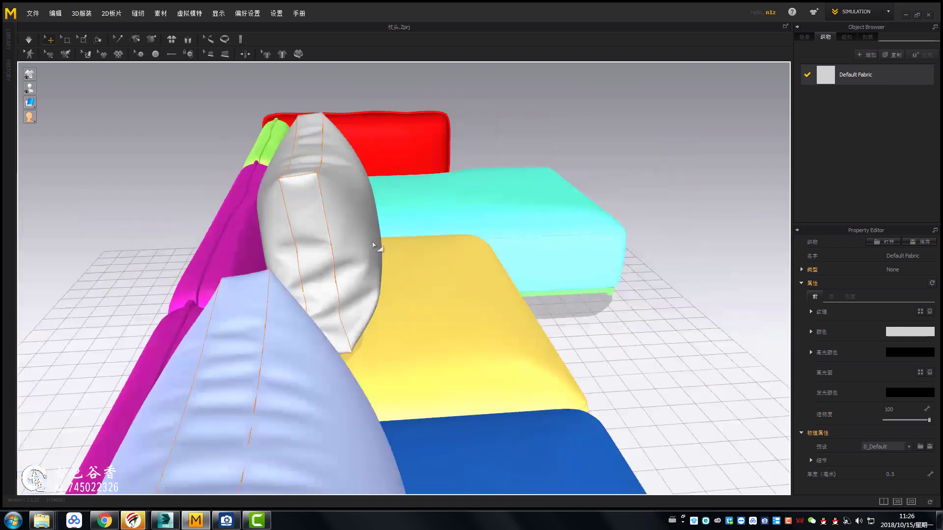
{"action": "right_click_drag", "start_coordinate": [297, 224], "coordinate": [373, 246]}
Step: Show the 2D patterns beside the 3D view, select all patterns and edit the pillow's scale value
{"action": "left_click", "coordinate": [402, 163]}
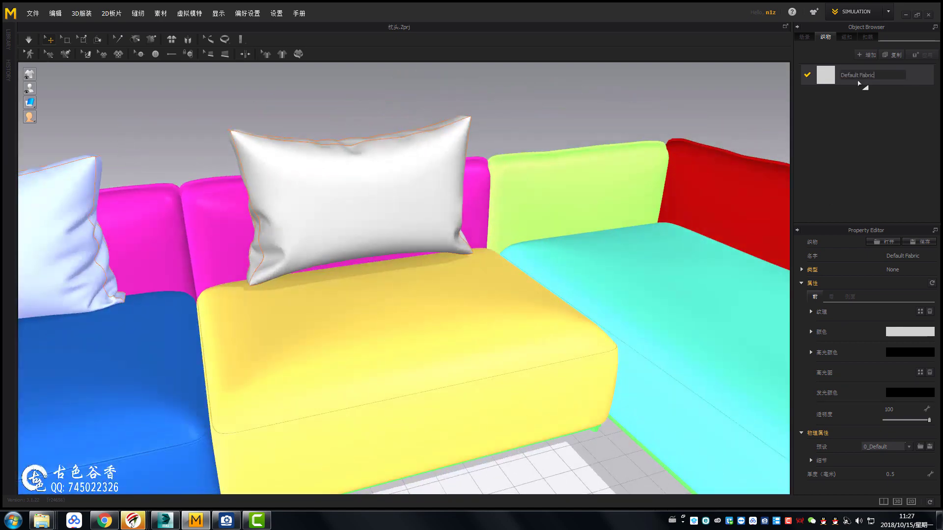
{"action": "scroll", "coordinate": [897, 376], "scroll_direction": "down", "scroll_amount": 5}
{"action": "left_click", "coordinate": [883, 501]}
{"action": "key", "text": "ctrl+a"}
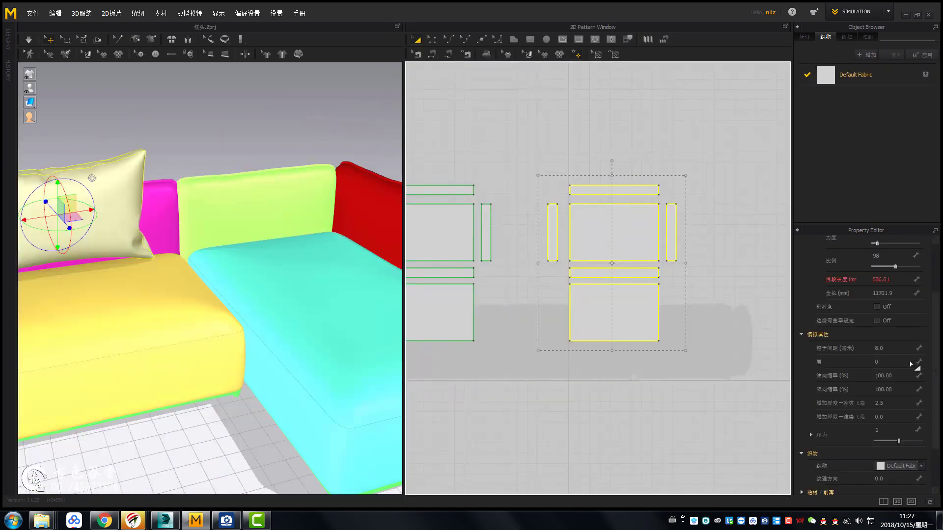
{"action": "left_click", "coordinate": [883, 257]}
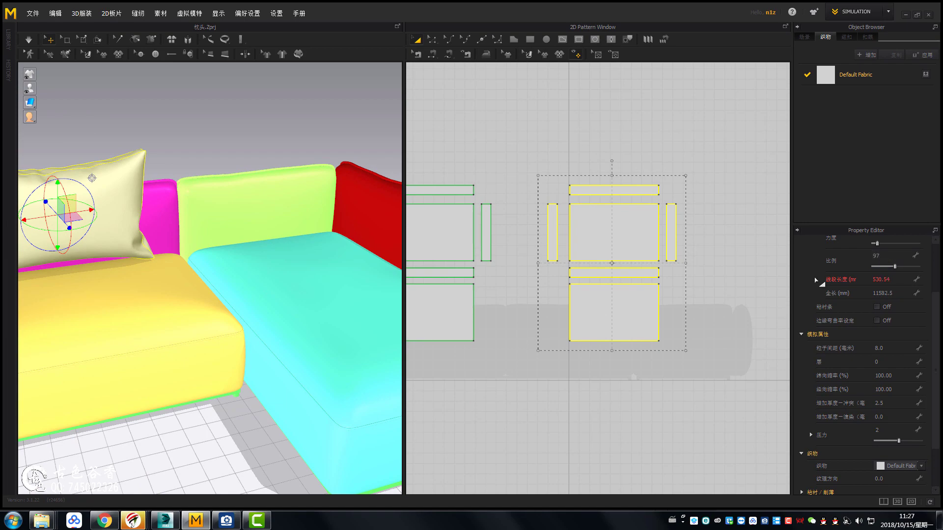
Step: Save the project file after enlarging the 3D view
{"action": "left_click", "coordinate": [883, 501]}
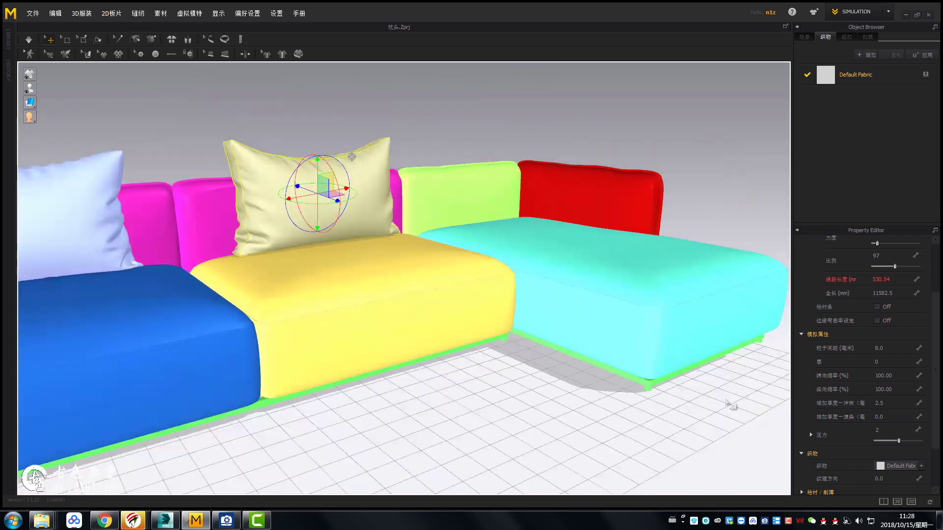
{"action": "left_click", "coordinate": [32, 13]}
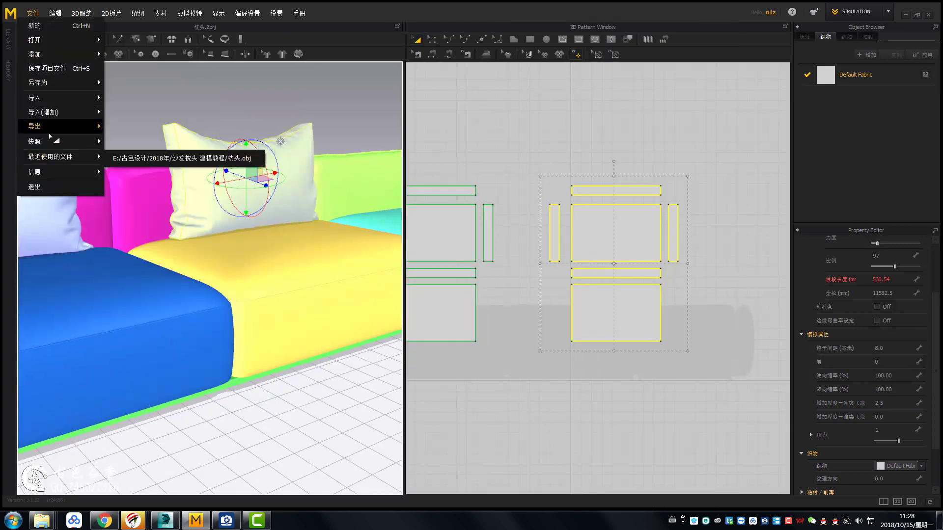
{"action": "left_click", "coordinate": [46, 69]}
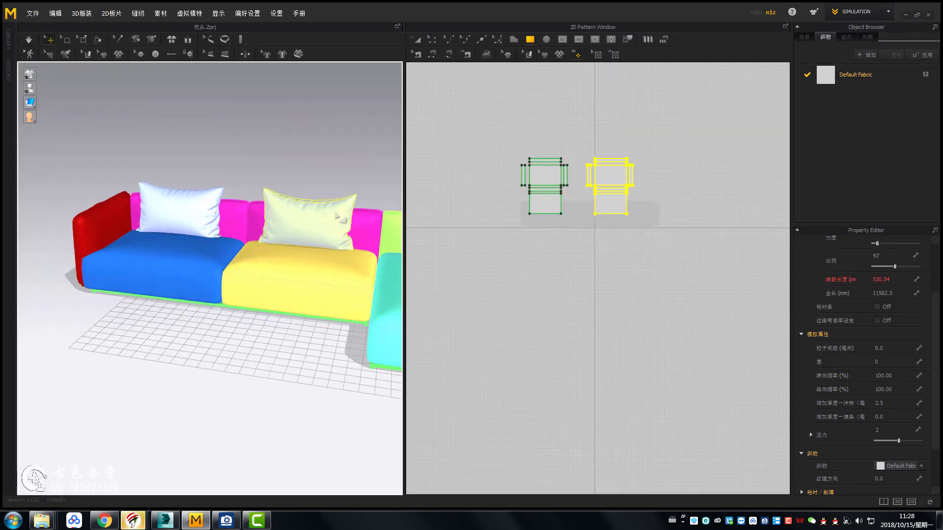
Step: Draw a new rectangular pattern beside the existing cushion patterns
{"action": "left_click_drag", "start_coordinate": [575, 165], "coordinate": [699, 269]}
{"action": "left_click", "coordinate": [417, 41]}
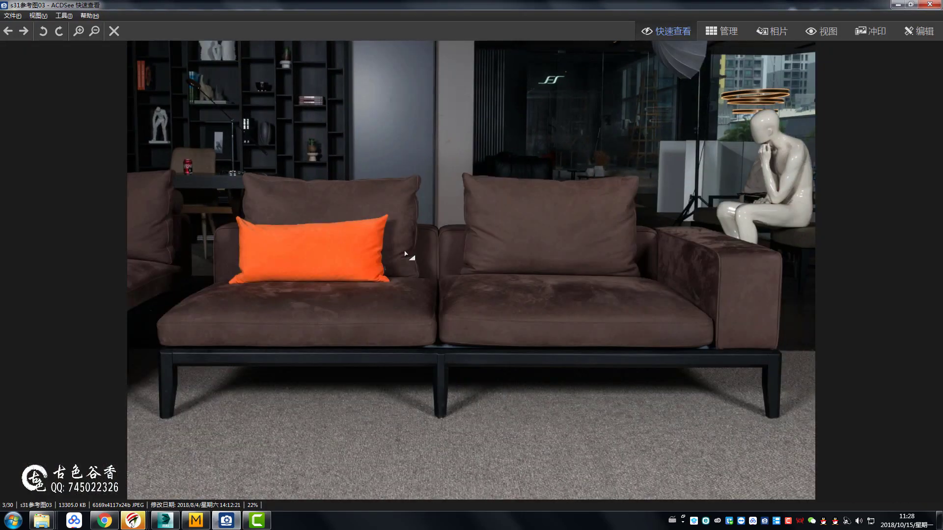
{"action": "scroll", "coordinate": [566, 241], "scroll_direction": "down", "scroll_amount": 2}
{"action": "scroll", "coordinate": [633, 241], "scroll_direction": "up", "scroll_amount": 1}
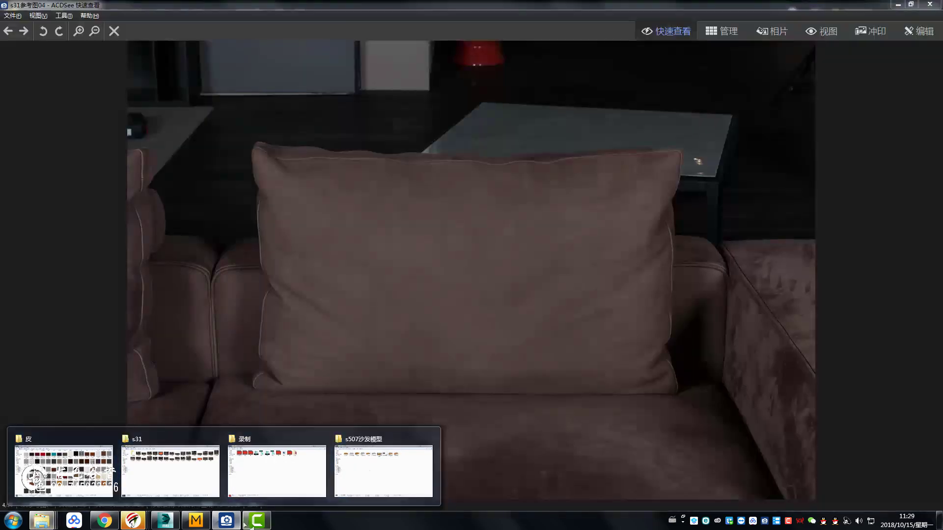
{"action": "left_click", "coordinate": [165, 520]}
Step: Select the new rectangle panel and zoom in on it above the sofa
{"action": "left_click", "coordinate": [195, 520]}
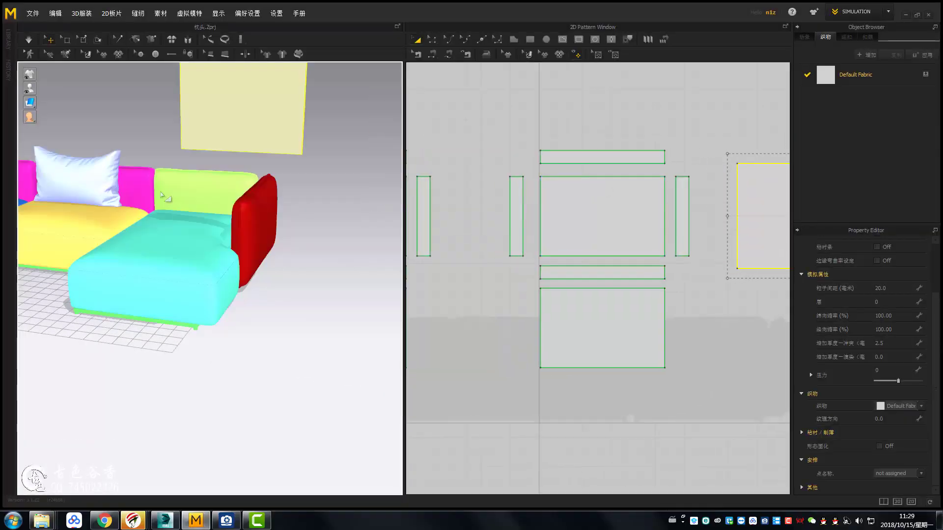
{"action": "left_click", "coordinate": [230, 165]}
{"action": "right_click_drag", "start_coordinate": [230, 164], "coordinate": [212, 118]}
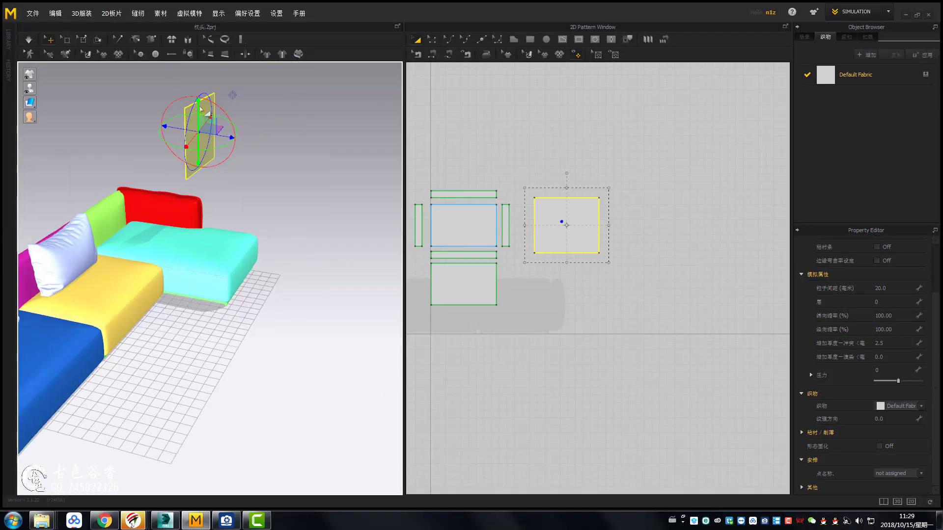
{"action": "mouse_move", "coordinate": [221, 188]}
{"action": "right_mouse_down"}
{"action": "mouse_move", "coordinate": [257, 187]}
{"action": "mouse_move", "coordinate": [304, 262]}
{"action": "mouse_move", "coordinate": [334, 255]}
{"action": "right_mouse_up"}
{"action": "scroll", "coordinate": [233, 195], "scroll_direction": "up", "scroll_amount": 3}
{"action": "scroll", "coordinate": [259, 191], "scroll_direction": "up", "scroll_amount": 2}
{"action": "scroll", "coordinate": [274, 221], "scroll_direction": "up", "scroll_amount": 2}
{"action": "scroll", "coordinate": [543, 246], "scroll_direction": "up", "scroll_amount": 3}
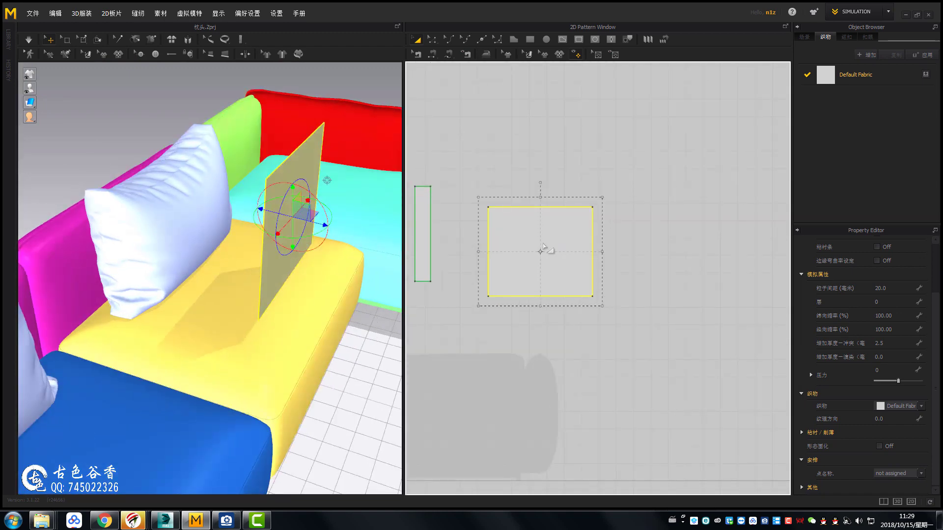
Step: Clone the rectangle as an outer layer, placing the copy above the original
{"action": "right_click", "coordinate": [538, 252]}
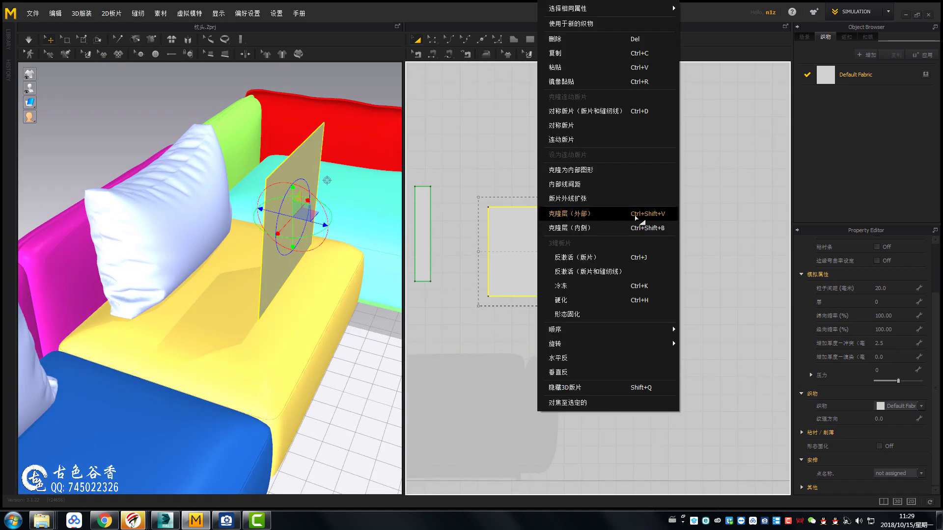
{"action": "left_click", "coordinate": [594, 215]}
{"action": "left_click", "coordinate": [541, 137]}
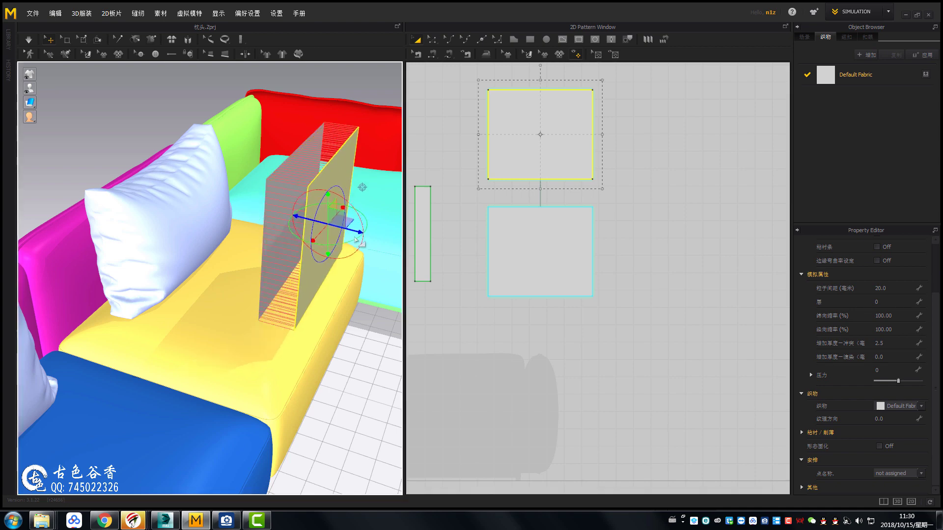
{"action": "scroll", "coordinate": [339, 217], "scroll_direction": "up", "scroll_amount": 3}
{"action": "mouse_move", "coordinate": [304, 230]}
{"action": "right_mouse_down"}
{"action": "mouse_move", "coordinate": [278, 244]}
{"action": "mouse_move", "coordinate": [273, 212]}
{"action": "mouse_move", "coordinate": [228, 260]}
{"action": "mouse_move", "coordinate": [300, 209]}
{"action": "mouse_move", "coordinate": [275, 207]}
{"action": "mouse_move", "coordinate": [255, 148]}
{"action": "right_mouse_up"}
{"action": "left_click", "coordinate": [244, 222]}
{"action": "right_click", "coordinate": [255, 222]}
Step: Select both rectangles and move them in front of the sofa backrest
{"action": "key", "text": "ctrl+a"}
{"action": "scroll", "coordinate": [230, 211], "scroll_direction": "down", "scroll_amount": 5}
{"action": "scroll", "coordinate": [167, 185], "scroll_direction": "up", "scroll_amount": 3}
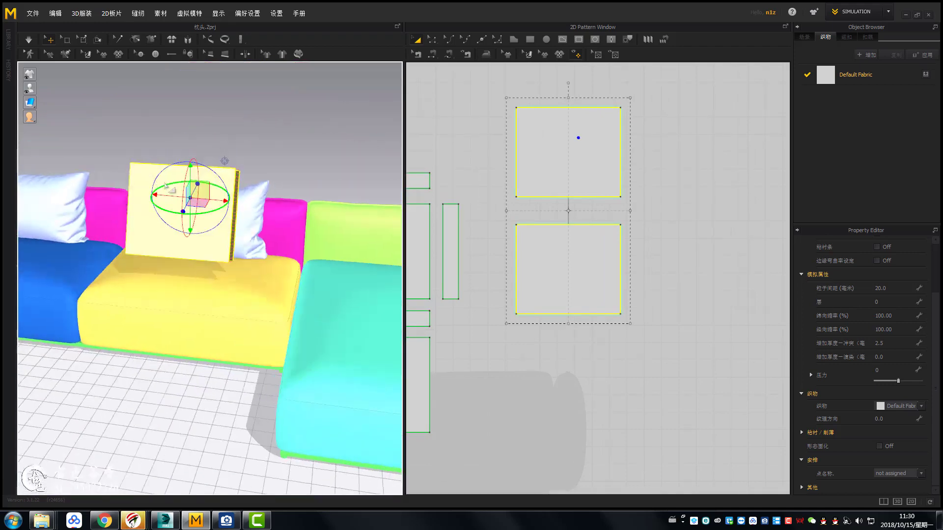
{"action": "left_click_drag", "start_coordinate": [564, 265], "coordinate": [520, 245]}
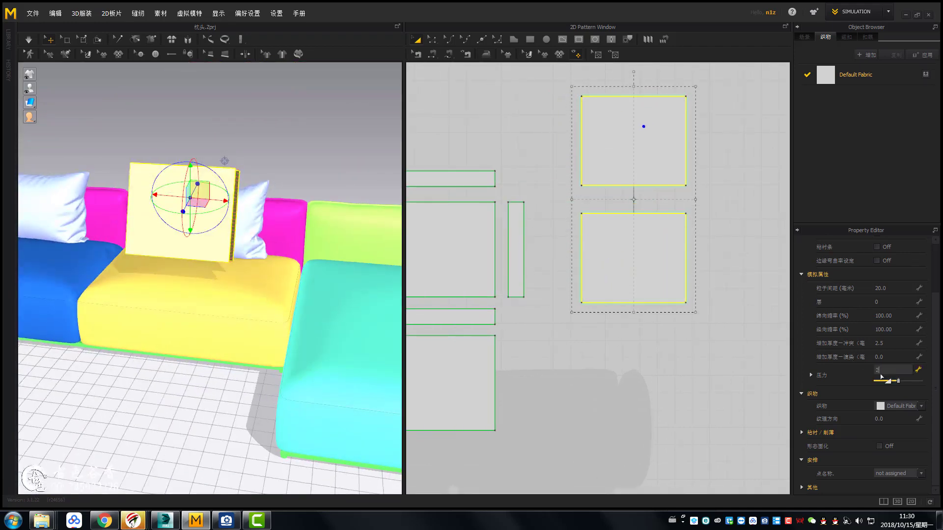
Step: Simulate the panels into a pressure-2 pillow, refining particle distance to 10, then 6
{"action": "mouse_move", "coordinate": [380, 294]}
{"action": "right_mouse_down"}
{"action": "mouse_move", "coordinate": [259, 273]}
{"action": "mouse_move", "coordinate": [252, 225]}
{"action": "mouse_move", "coordinate": [480, 337]}
{"action": "right_mouse_up"}
{"action": "key", "text": "space"}
{"action": "key", "text": "Return"}
{"action": "mouse_move", "coordinate": [344, 295]}
{"action": "right_mouse_down"}
{"action": "mouse_move", "coordinate": [202, 351]}
{"action": "mouse_move", "coordinate": [253, 343]}
{"action": "mouse_move", "coordinate": [287, 290]}
{"action": "mouse_move", "coordinate": [231, 311]}
{"action": "mouse_move", "coordinate": [130, 320]}
{"action": "mouse_move", "coordinate": [248, 264]}
{"action": "mouse_move", "coordinate": [232, 293]}
{"action": "mouse_move", "coordinate": [290, 283]}
{"action": "mouse_move", "coordinate": [248, 248]}
{"action": "mouse_move", "coordinate": [253, 201]}
{"action": "mouse_move", "coordinate": [245, 260]}
{"action": "right_mouse_up"}
{"action": "type", "text": "6"}
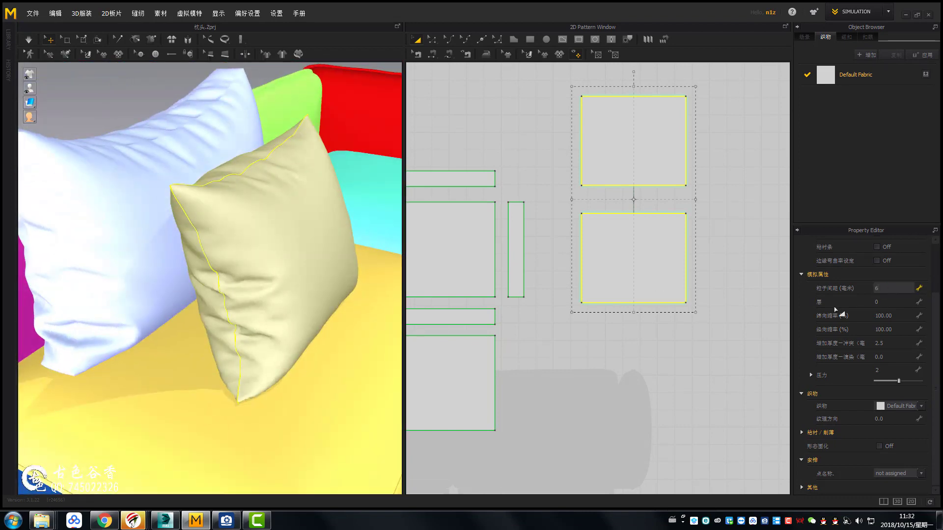
{"action": "key", "text": "Return"}
{"action": "mouse_move", "coordinate": [299, 241]}
{"action": "right_mouse_down"}
{"action": "mouse_move", "coordinate": [252, 267]}
{"action": "mouse_move", "coordinate": [257, 320]}
{"action": "mouse_move", "coordinate": [339, 345]}
{"action": "mouse_move", "coordinate": [242, 301]}
{"action": "mouse_move", "coordinate": [253, 221]}
{"action": "right_mouse_up"}
{"action": "right_click_drag", "start_coordinate": [588, 208], "coordinate": [562, 254]}
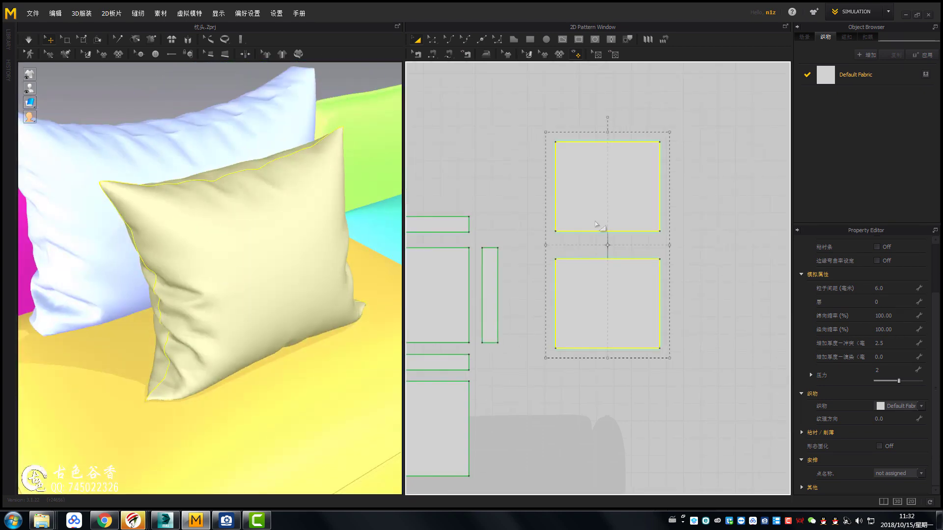
{"action": "right_click_drag", "start_coordinate": [595, 224], "coordinate": [554, 235]}
Step: Clone the two pillow patterns as an outer layer to the left and deactivate the copies
{"action": "right_click", "coordinate": [550, 237]}
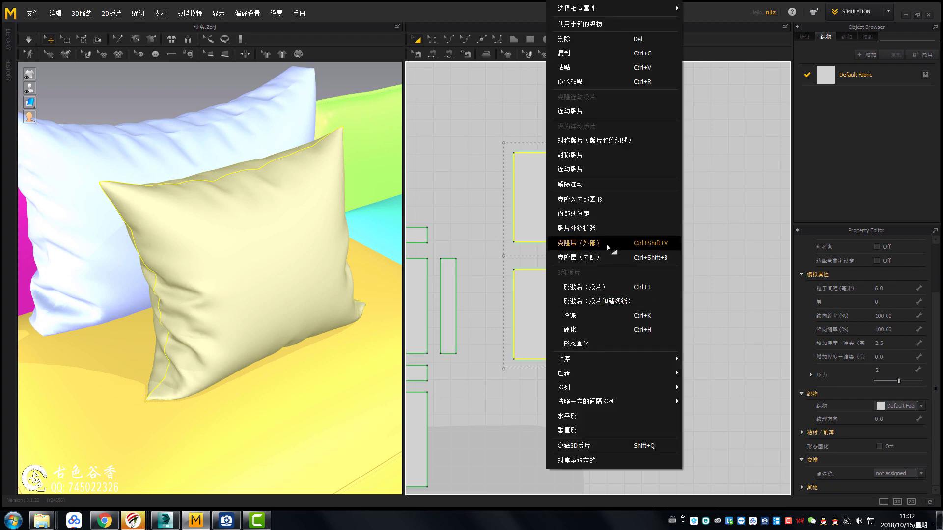
{"action": "left_click", "coordinate": [608, 243]}
{"action": "left_click", "coordinate": [556, 196]}
{"action": "right_click", "coordinate": [586, 235]}
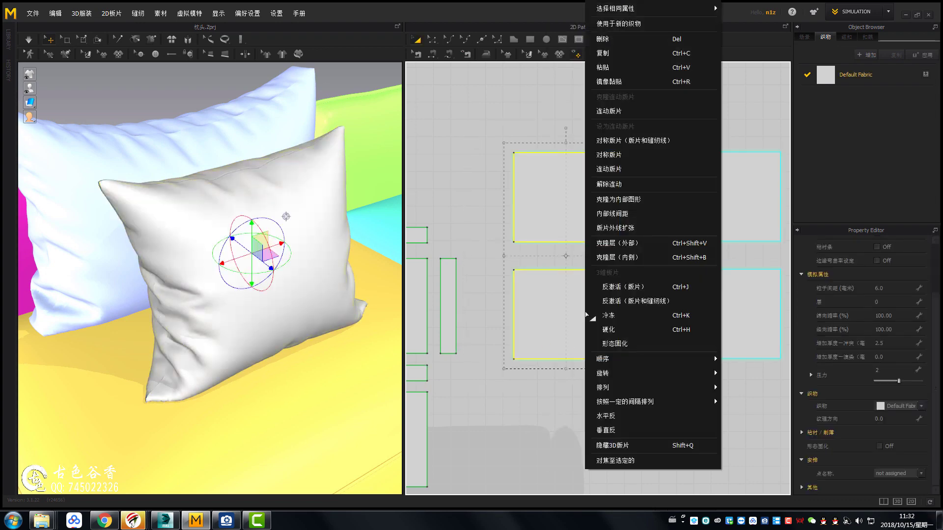
{"action": "left_click", "coordinate": [625, 319]}
{"action": "right_click", "coordinate": [590, 295]}
{"action": "left_click", "coordinate": [632, 292]}
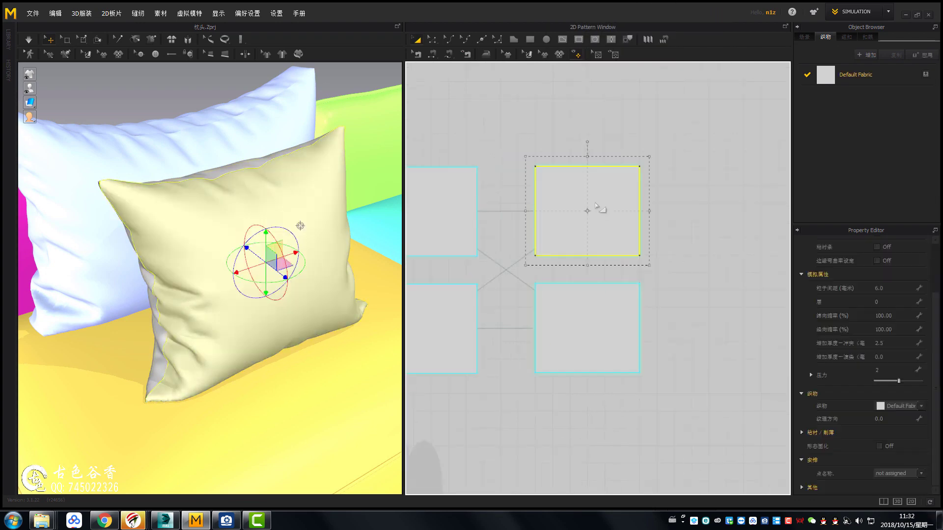
Step: Select the original pillow patterns and re-simulate them at 6 mm particle distance
{"action": "right_click_drag", "start_coordinate": [255, 256], "coordinate": [314, 237]}
{"action": "scroll", "coordinate": [312, 234], "scroll_direction": "up", "scroll_amount": 3}
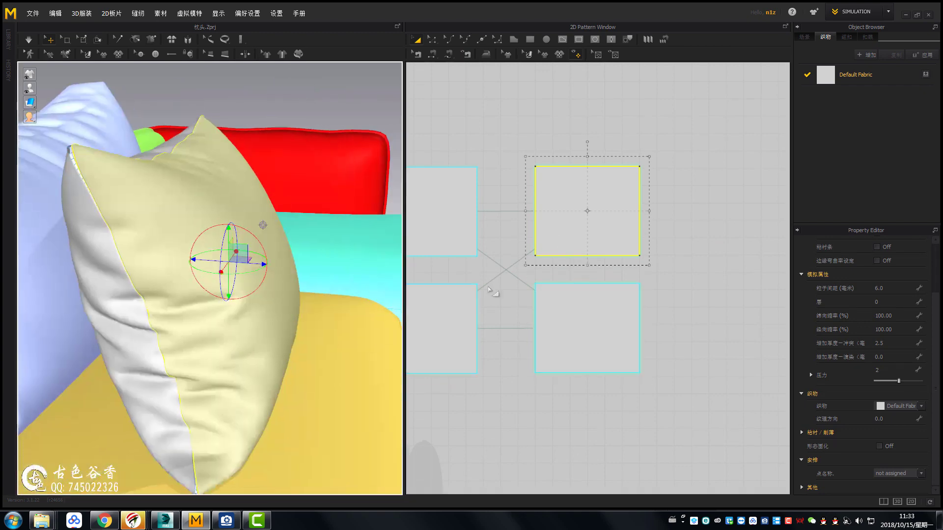
{"action": "scroll", "coordinate": [307, 349], "scroll_direction": "up", "scroll_amount": 2}
{"action": "right_click", "coordinate": [589, 429]}
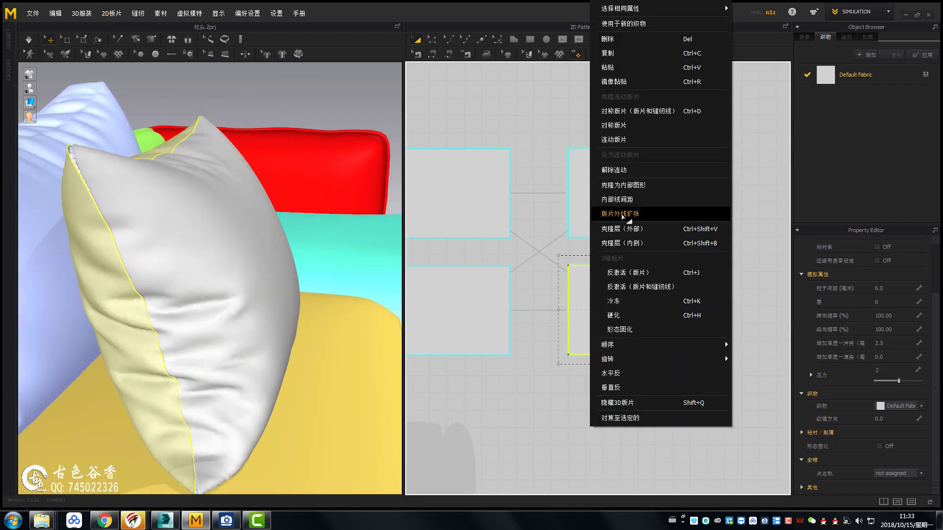
{"action": "left_click", "coordinate": [639, 238]}
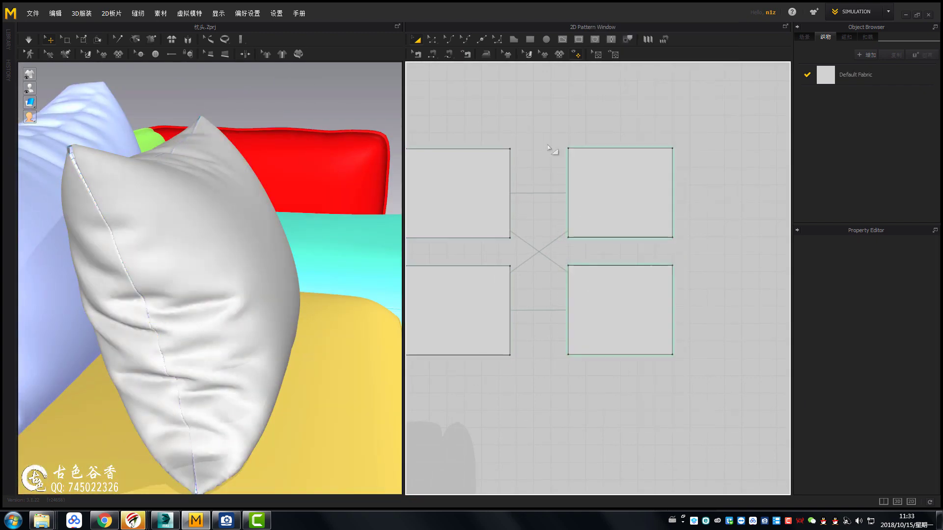
{"action": "left_click", "coordinate": [620, 307], "text": "shift"}
{"action": "right_click_drag", "start_coordinate": [236, 311], "coordinate": [259, 335]}
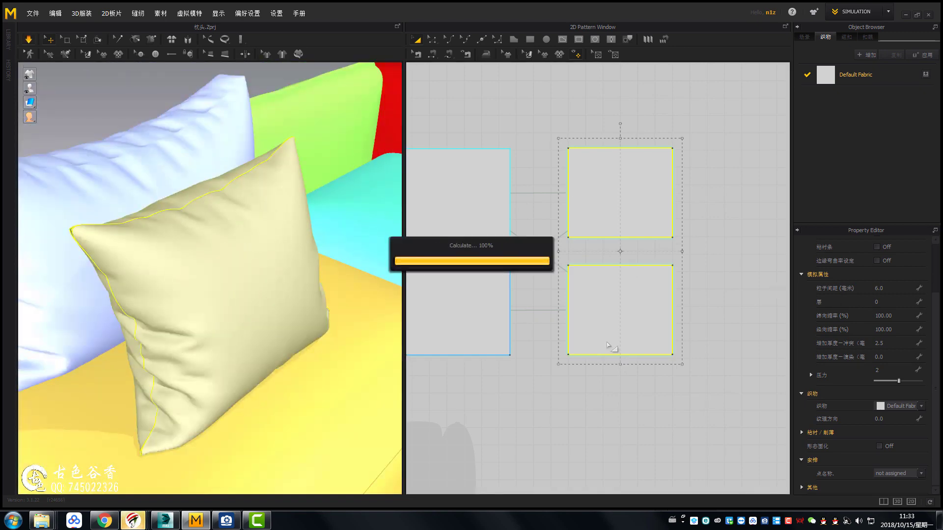
{"action": "right_click_drag", "start_coordinate": [403, 322], "coordinate": [258, 326]}
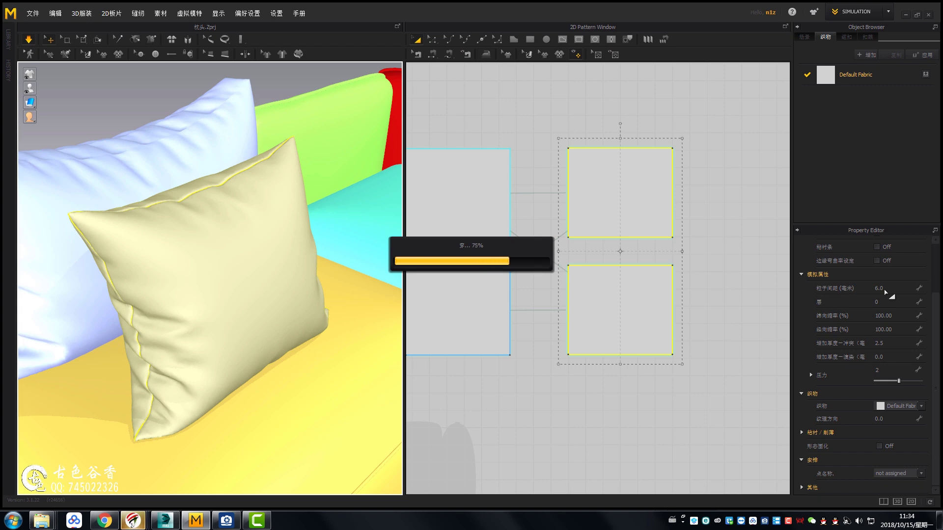
{"action": "mouse_move", "coordinate": [205, 248]}
{"action": "right_mouse_down"}
{"action": "mouse_move", "coordinate": [278, 254]}
{"action": "mouse_move", "coordinate": [268, 209]}
{"action": "mouse_move", "coordinate": [290, 214]}
{"action": "right_mouse_up"}
Step: Edit the weft shrinkage value and select the yellow pillow
{"action": "left_click", "coordinate": [889, 317]}
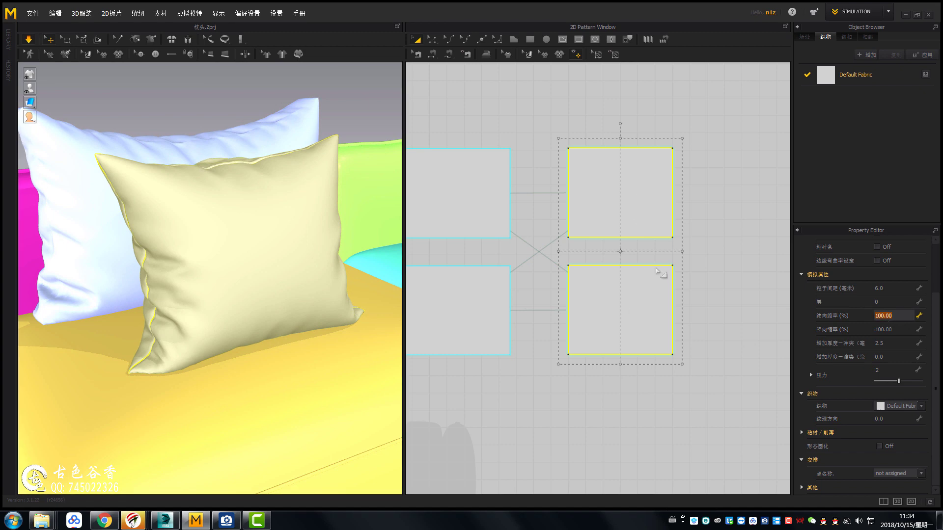
{"action": "right_click_drag", "start_coordinate": [275, 263], "coordinate": [88, 124]}
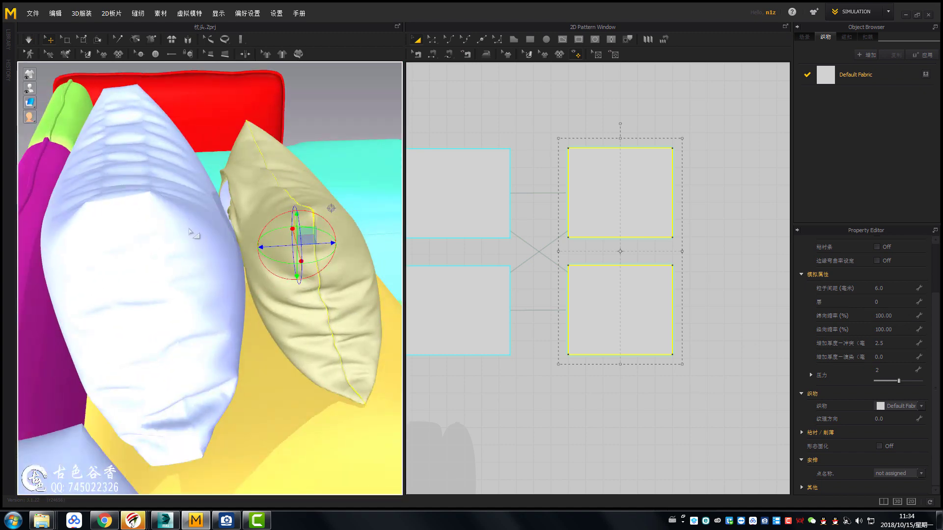
{"action": "mouse_move", "coordinate": [305, 241]}
{"action": "right_mouse_down"}
{"action": "mouse_move", "coordinate": [249, 239]}
{"action": "mouse_move", "coordinate": [320, 165]}
{"action": "mouse_move", "coordinate": [273, 284]}
{"action": "right_mouse_up"}
{"action": "left_click", "coordinate": [249, 239]}
{"action": "right_click", "coordinate": [320, 165]}
{"action": "left_click", "coordinate": [273, 285]}
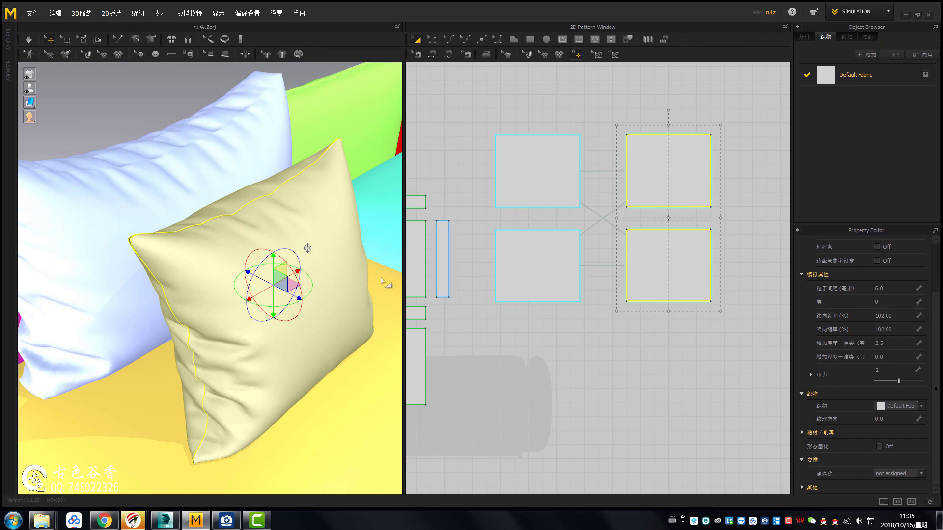
{"action": "scroll", "coordinate": [290, 260], "scroll_direction": "up", "scroll_amount": 3}
Step: Re-run the simulation and inspect the pillow's shape from several angles
{"action": "key", "text": "space"}
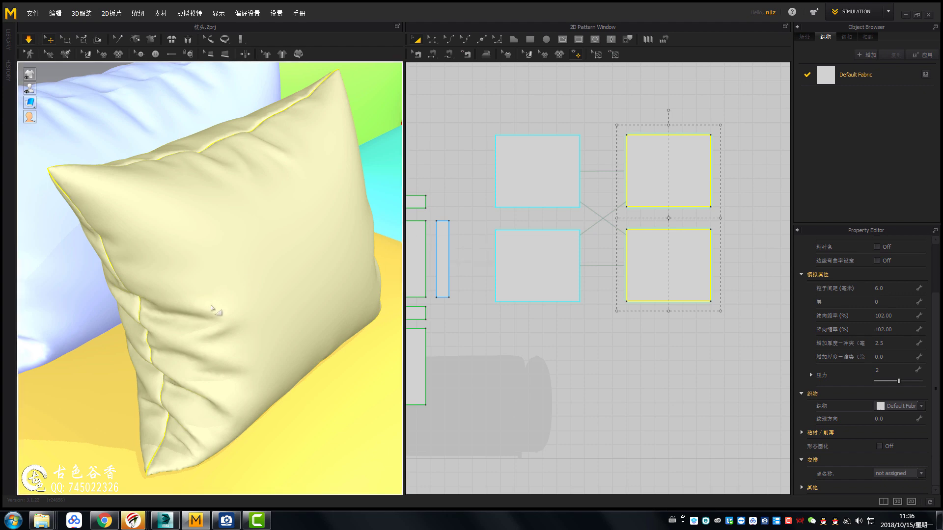
{"action": "right_click_drag", "start_coordinate": [212, 308], "coordinate": [280, 307]}
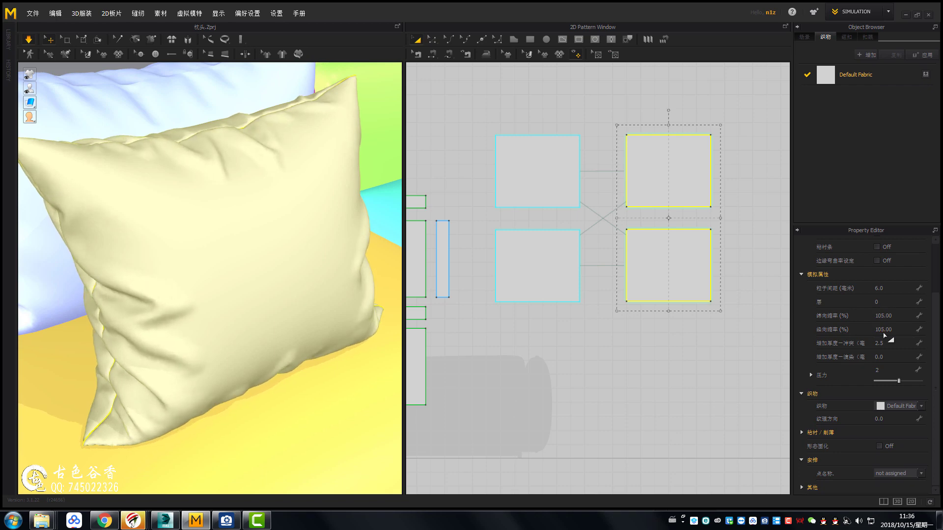
{"action": "right_click_drag", "start_coordinate": [292, 262], "coordinate": [274, 274]}
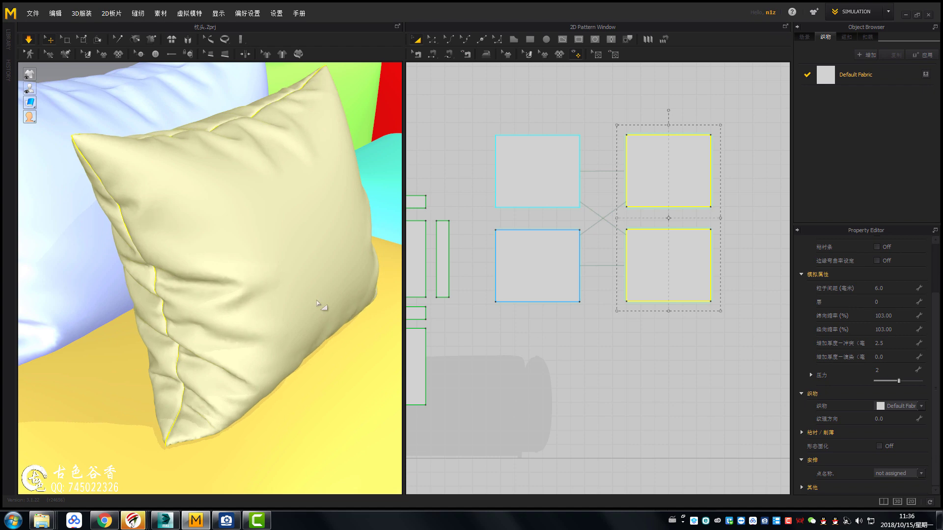
{"action": "mouse_move", "coordinate": [322, 305]}
{"action": "right_mouse_down"}
{"action": "mouse_move", "coordinate": [248, 311]}
{"action": "mouse_move", "coordinate": [252, 278]}
{"action": "mouse_move", "coordinate": [274, 295]}
{"action": "right_mouse_up"}
{"action": "scroll", "coordinate": [260, 216], "scroll_direction": "up", "scroll_amount": 3}
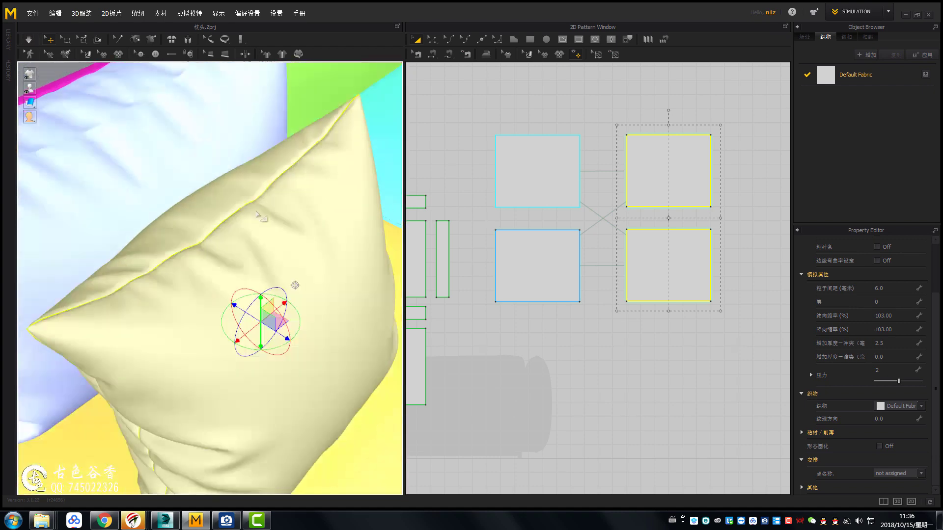
{"action": "mouse_move", "coordinate": [256, 212]}
{"action": "right_mouse_down"}
{"action": "mouse_move", "coordinate": [208, 242]}
{"action": "mouse_move", "coordinate": [228, 305]}
{"action": "right_mouse_up"}
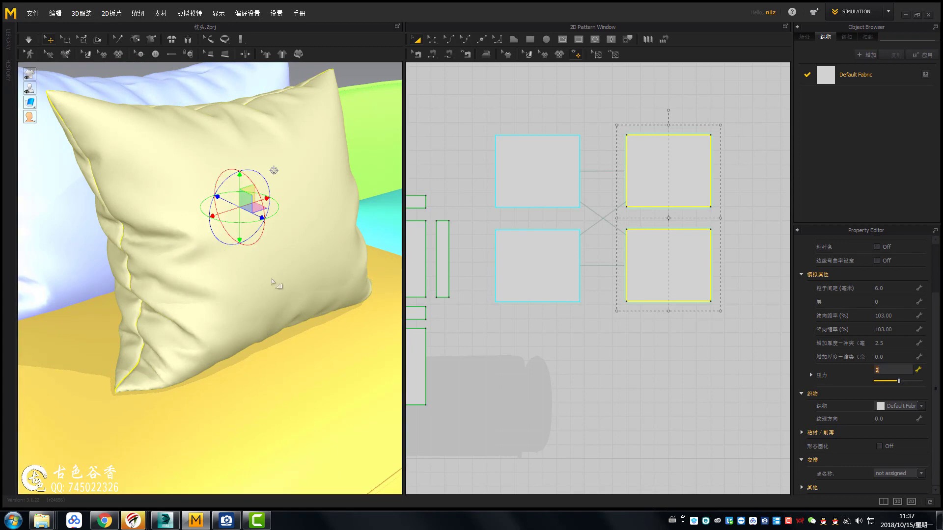
{"action": "right_click_drag", "start_coordinate": [122, 276], "coordinate": [285, 204]}
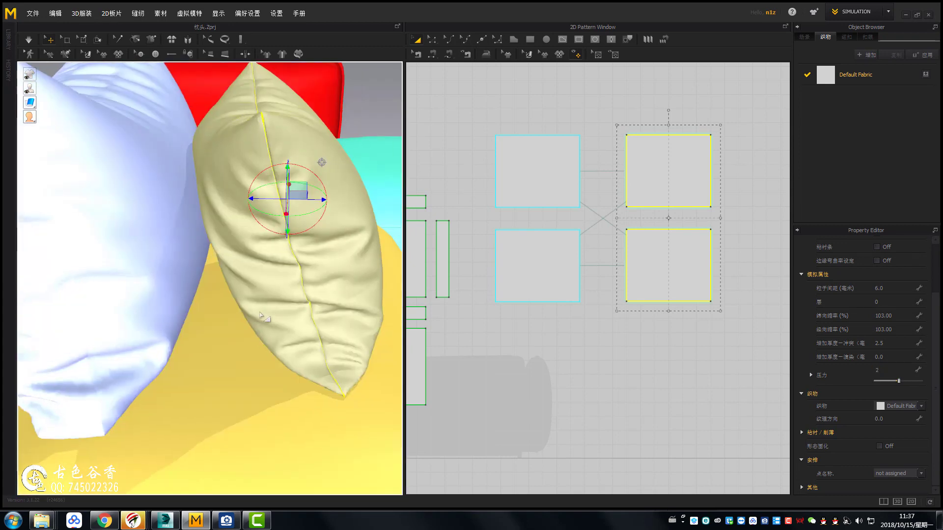
{"action": "scroll", "coordinate": [599, 206], "scroll_direction": "down", "scroll_amount": 3}
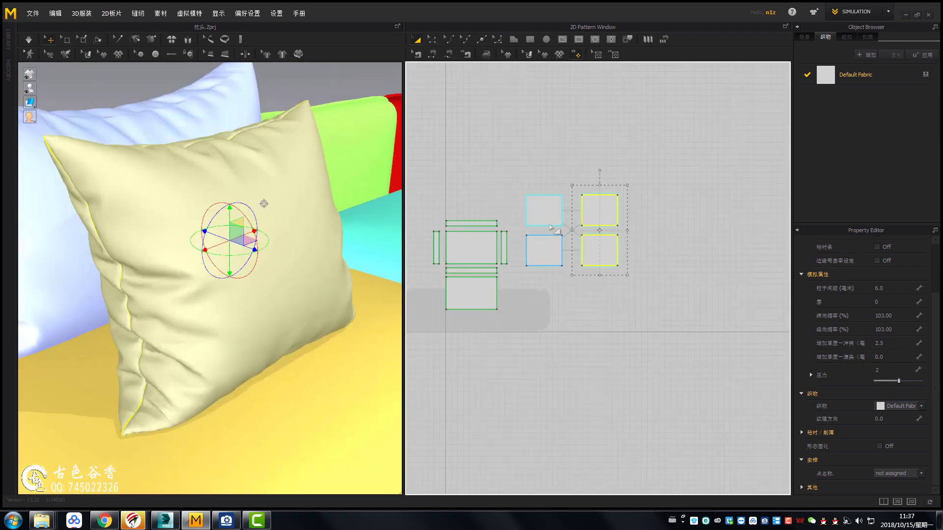
{"action": "right_click", "coordinate": [633, 188]}
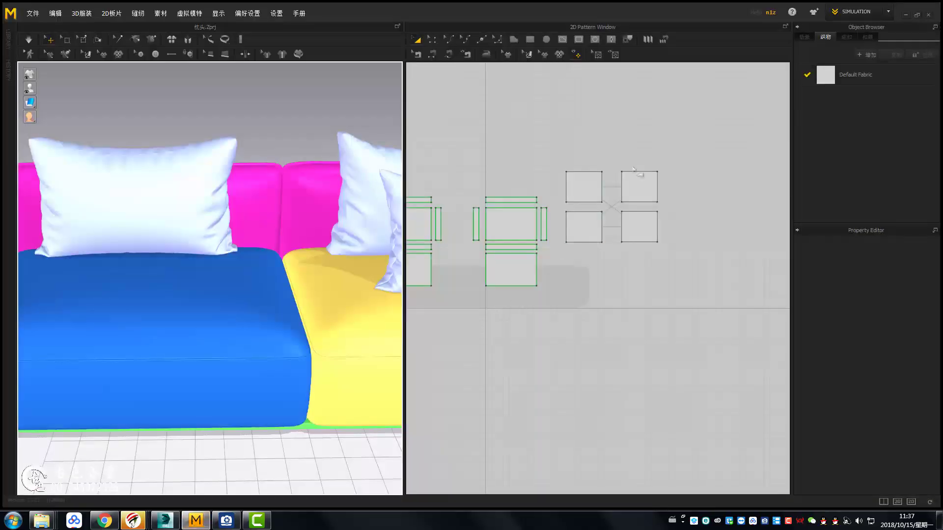
Step: Draw a new rectangular panel below the cushion patterns and paste a duplicate
{"action": "scroll", "coordinate": [491, 235], "scroll_direction": "up", "scroll_amount": 2}
{"action": "scroll", "coordinate": [490, 236], "scroll_direction": "up", "scroll_amount": 3}
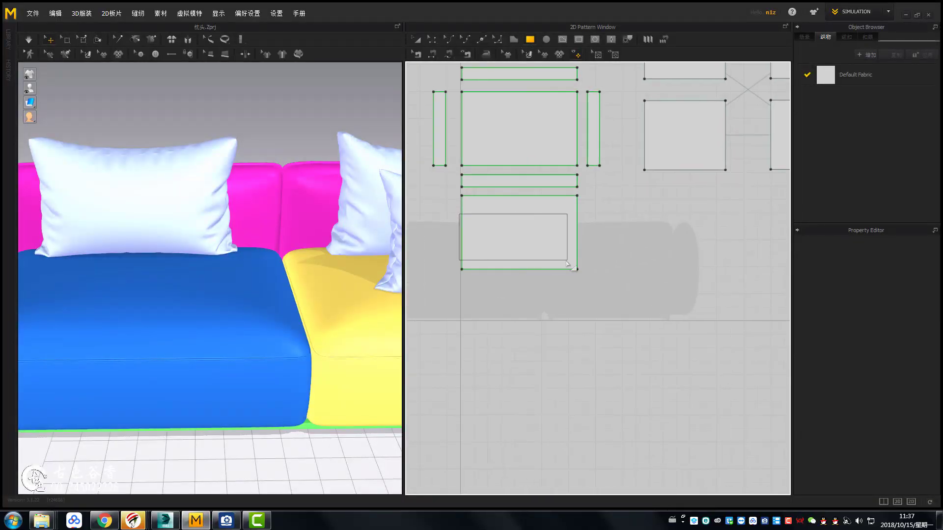
{"action": "left_click_drag", "start_coordinate": [579, 264], "coordinate": [578, 260]}
{"action": "key", "text": "a"}
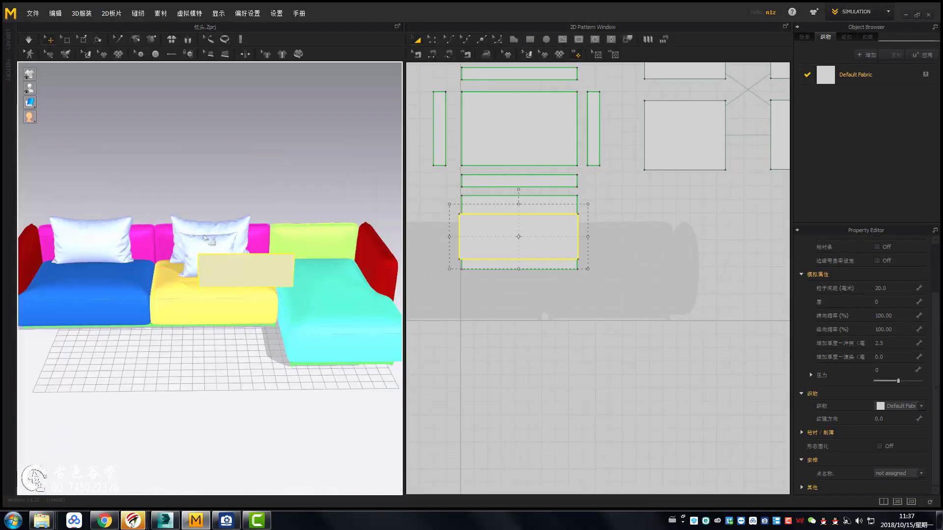
{"action": "scroll", "coordinate": [282, 272], "scroll_direction": "up", "scroll_amount": 3}
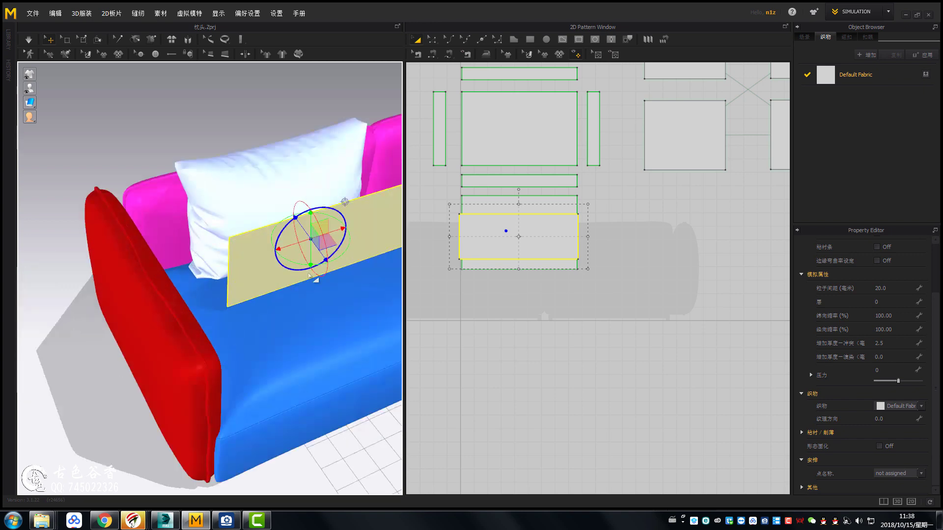
{"action": "scroll", "coordinate": [275, 246], "scroll_direction": "up", "scroll_amount": 3}
{"action": "scroll", "coordinate": [589, 245], "scroll_direction": "down", "scroll_amount": 2}
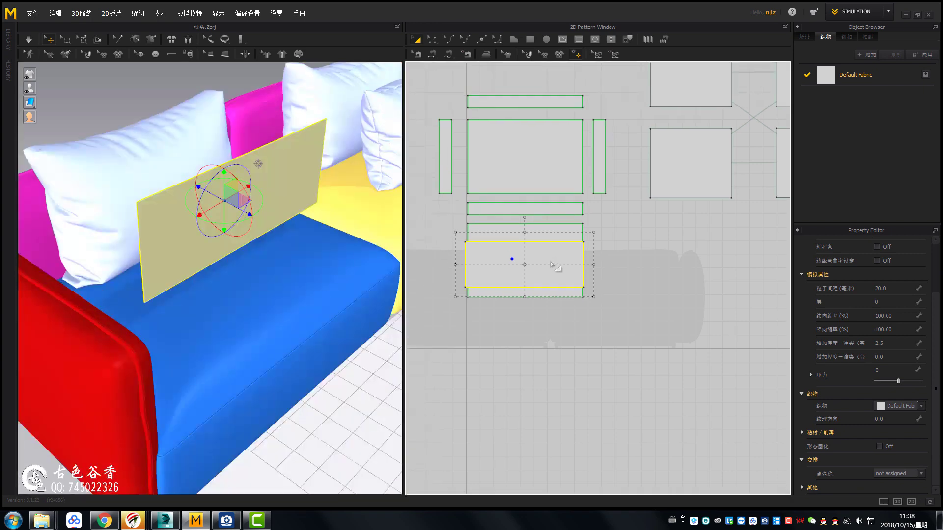
{"action": "key", "text": "ctrl+c"}
{"action": "key", "text": "ctrl+v"}
Step: Make an outside-layer clone of the rectangle and place it beneath the original
{"action": "scroll", "coordinate": [603, 258], "scroll_direction": "up", "scroll_amount": 5}
{"action": "right_click", "coordinate": [584, 203]}
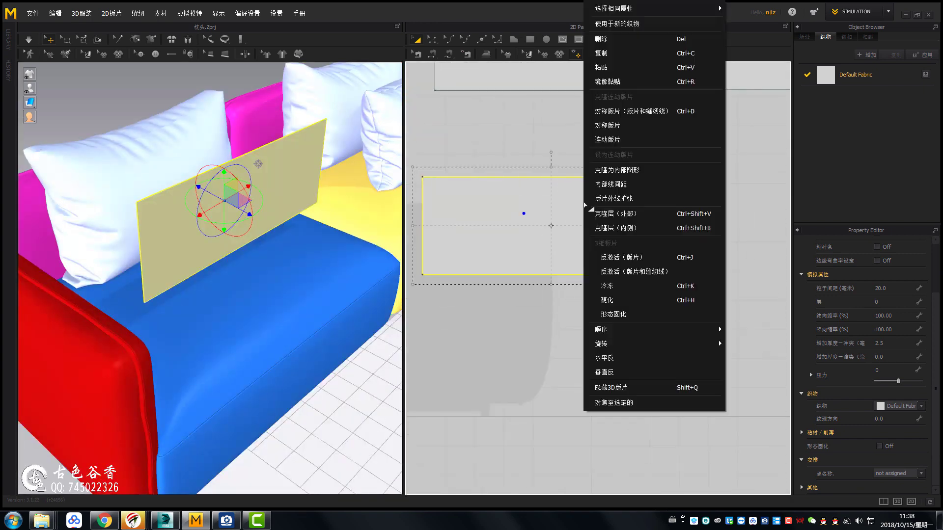
{"action": "left_click", "coordinate": [648, 213]}
{"action": "scroll", "coordinate": [621, 212], "scroll_direction": "down", "scroll_amount": 3}
{"action": "left_click", "coordinate": [604, 267]}
Step: Reposition the upper panel in 3D, then select both bolster panels
{"action": "mouse_move", "coordinate": [319, 255]}
{"action": "right_mouse_down"}
{"action": "mouse_move", "coordinate": [389, 254]}
{"action": "mouse_move", "coordinate": [275, 220]}
{"action": "right_mouse_up"}
{"action": "left_click", "coordinate": [290, 206]}
{"action": "right_click", "coordinate": [215, 195]}
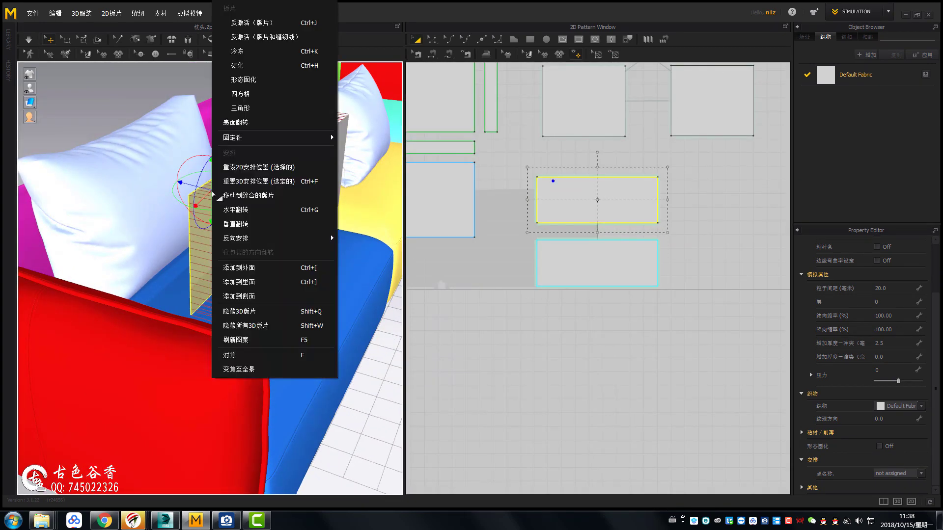
{"action": "left_click", "coordinate": [235, 122]}
{"action": "left_click", "coordinate": [275, 242], "text": "shift"}
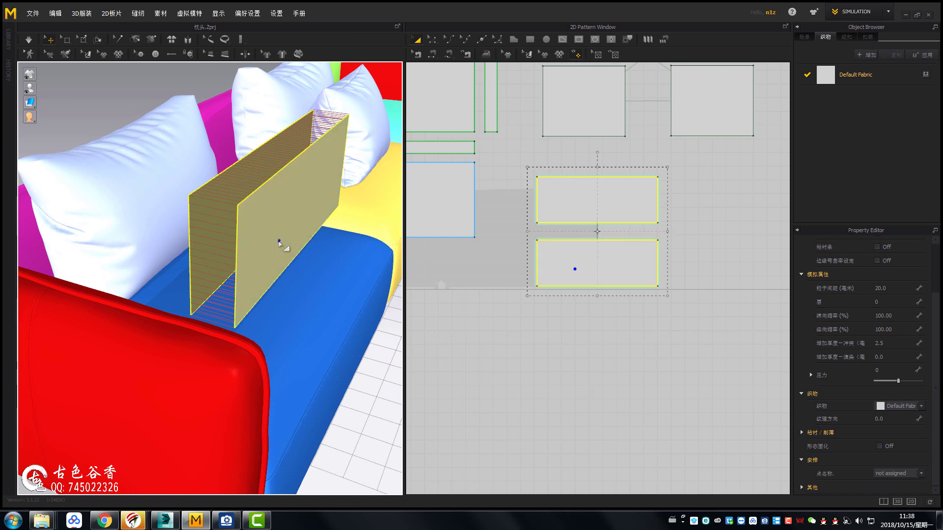
{"action": "right_click_drag", "start_coordinate": [276, 242], "coordinate": [348, 265]}
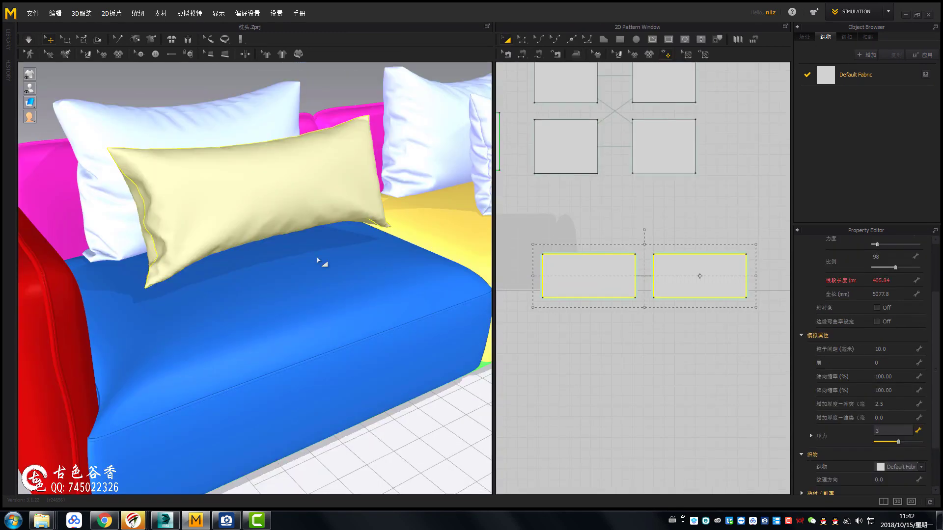
Step: Simulate so the bolster pillow settles onto the sofa seat
{"action": "right_click_drag", "start_coordinate": [322, 261], "coordinate": [305, 317]}
{"action": "key", "text": "space"}
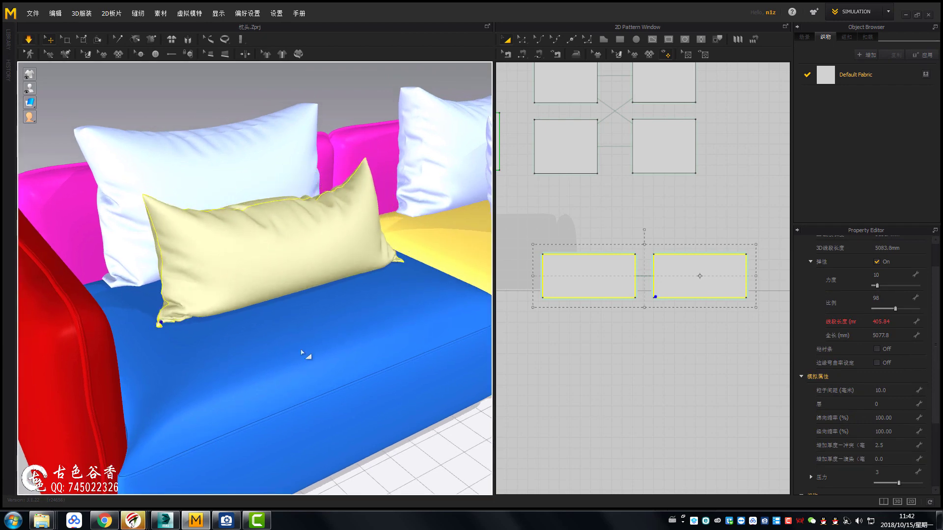
{"action": "right_click_drag", "start_coordinate": [170, 328], "coordinate": [780, 233]}
{"action": "key", "text": "space"}
{"action": "left_click", "coordinate": [855, 74]}
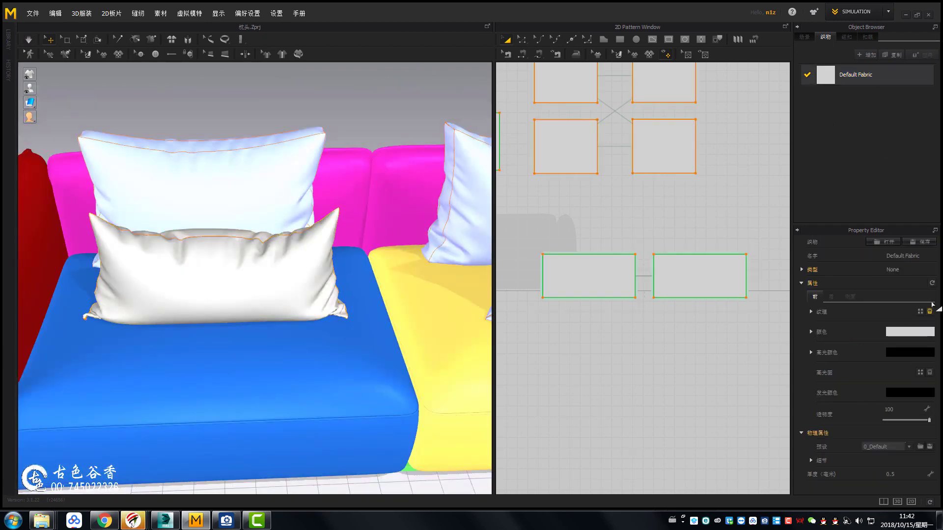
{"action": "right_click_drag", "start_coordinate": [306, 338], "coordinate": [337, 344]}
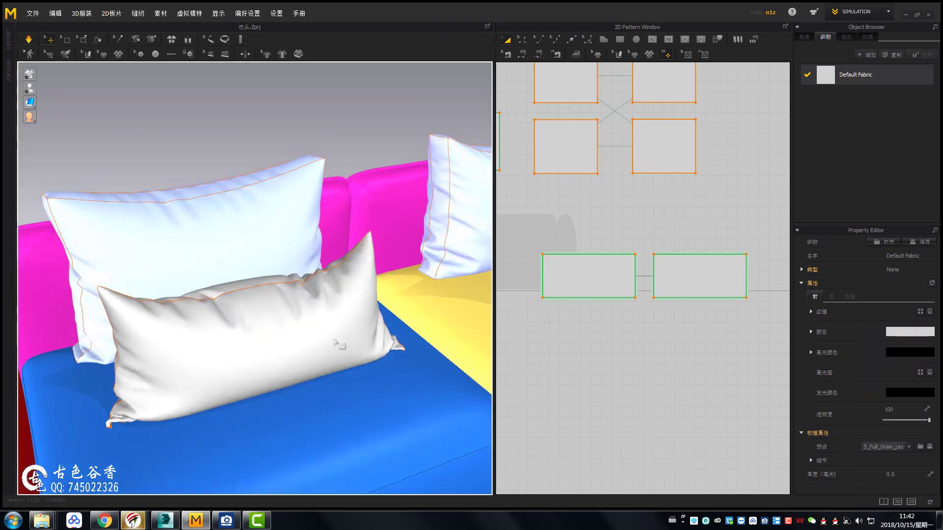
{"action": "right_click_drag", "start_coordinate": [284, 328], "coordinate": [280, 305]}
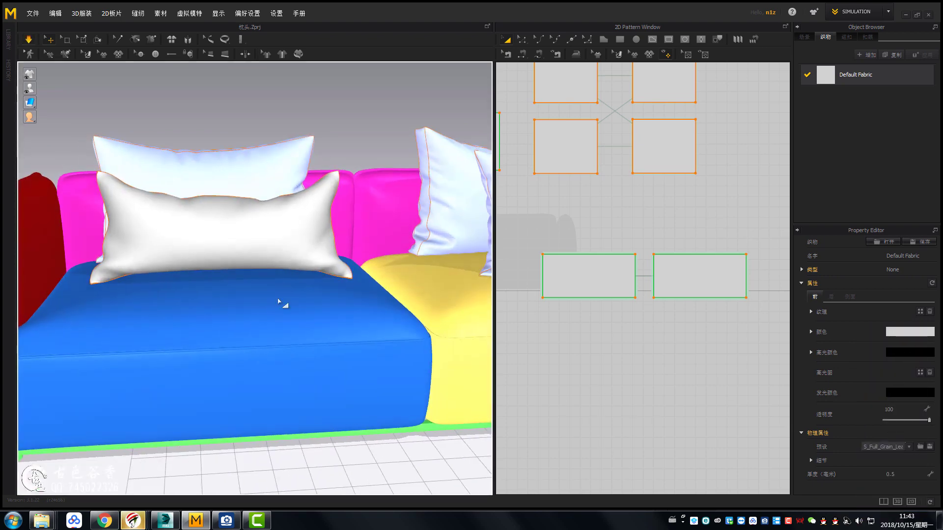
Step: Select both bolster panels and review their Default Fabric properties
{"action": "left_click", "coordinate": [269, 235]}
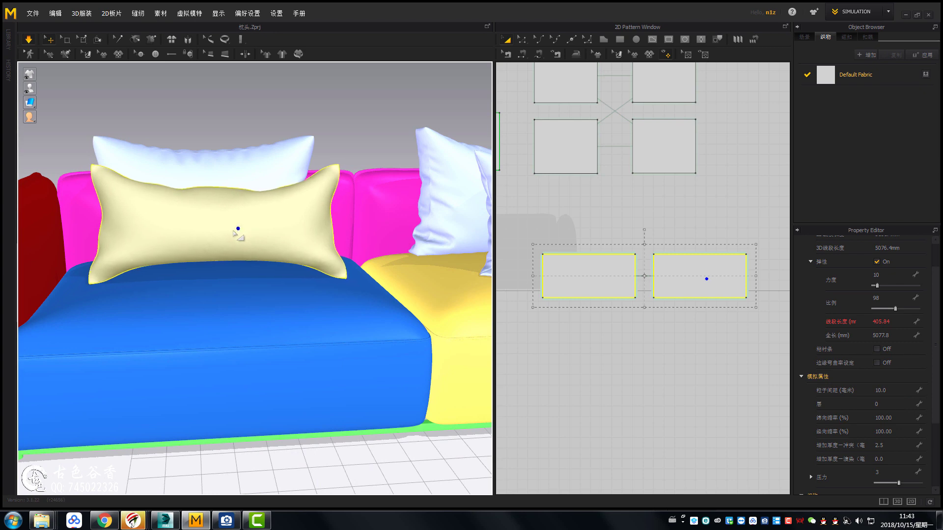
{"action": "right_click_drag", "start_coordinate": [311, 311], "coordinate": [255, 311]}
{"action": "scroll", "coordinate": [255, 311], "scroll_direction": "up", "scroll_amount": 3}
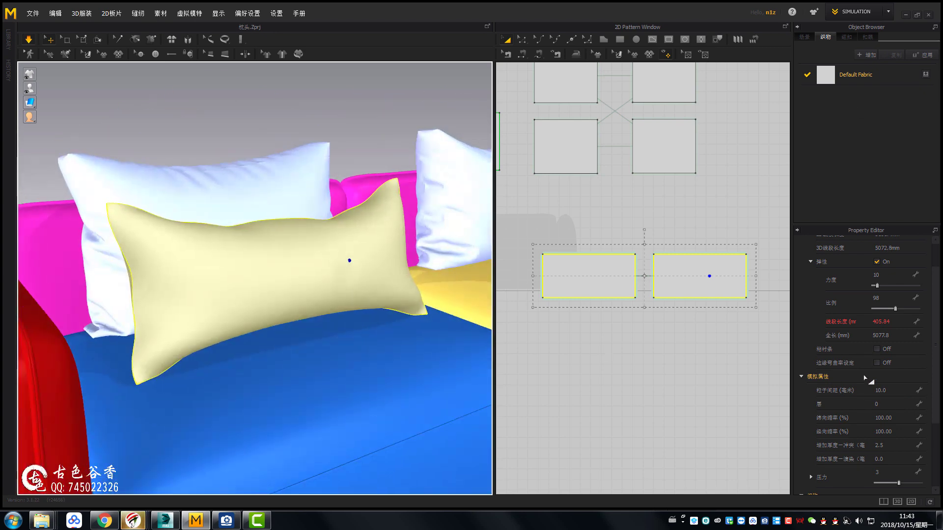
{"action": "left_click", "coordinate": [855, 79]}
{"action": "left_click", "coordinate": [892, 269]}
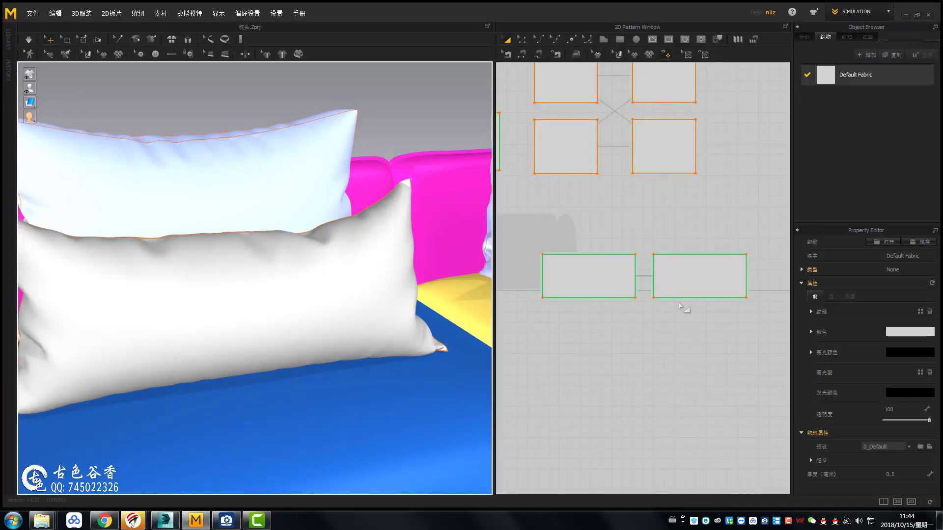
{"action": "left_click_drag", "start_coordinate": [679, 305], "coordinate": [535, 245]}
{"action": "key", "text": "Return"}
Step: Set the bolster panels' Particle Distance to 6
{"action": "scroll", "coordinate": [375, 295], "scroll_direction": "down", "scroll_amount": 3}
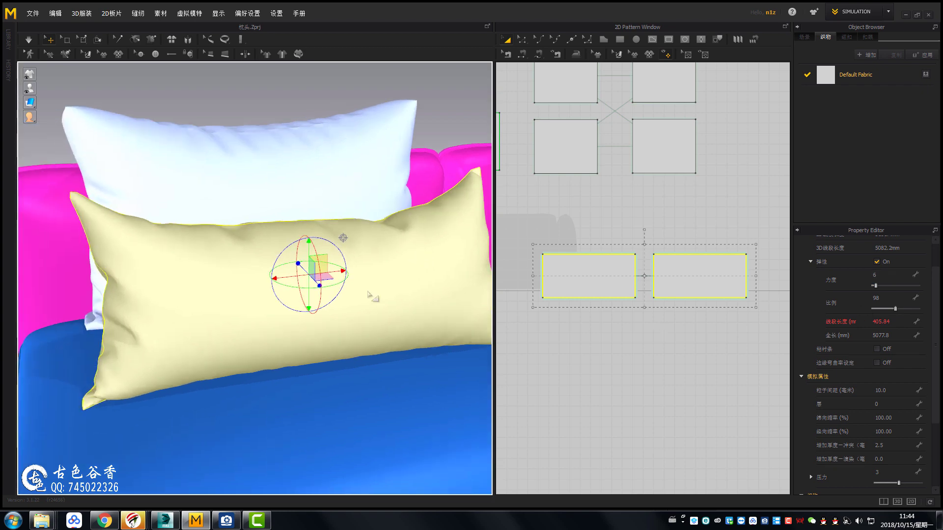
{"action": "scroll", "coordinate": [346, 326], "scroll_direction": "down", "scroll_amount": 2}
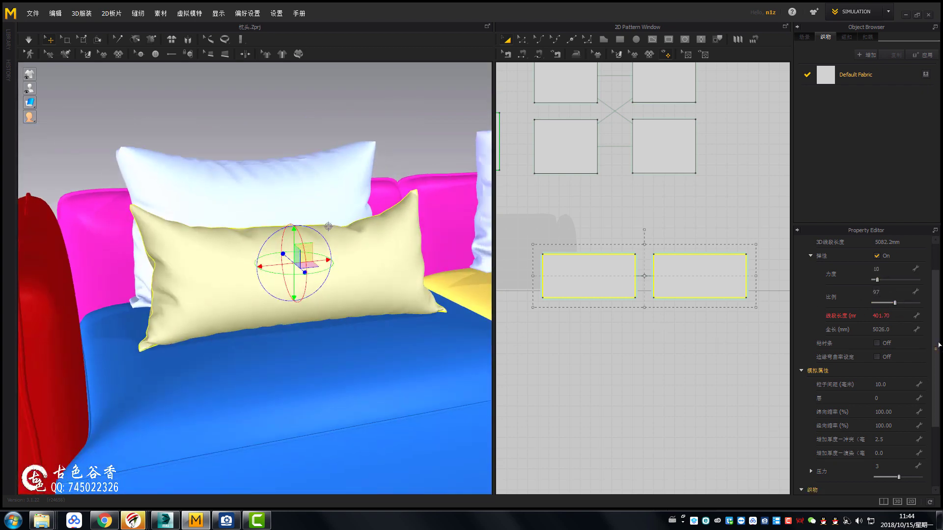
{"action": "scroll", "coordinate": [878, 343], "scroll_direction": "down", "scroll_amount": 1}
{"action": "double_click", "coordinate": [878, 376]}
{"action": "type", "text": "6"}
{"action": "key", "text": "Return"}
Step: Orbit around the sofa to inspect the bolster and square pillows
{"action": "scroll", "coordinate": [937, 383], "scroll_direction": "down", "scroll_amount": 2}
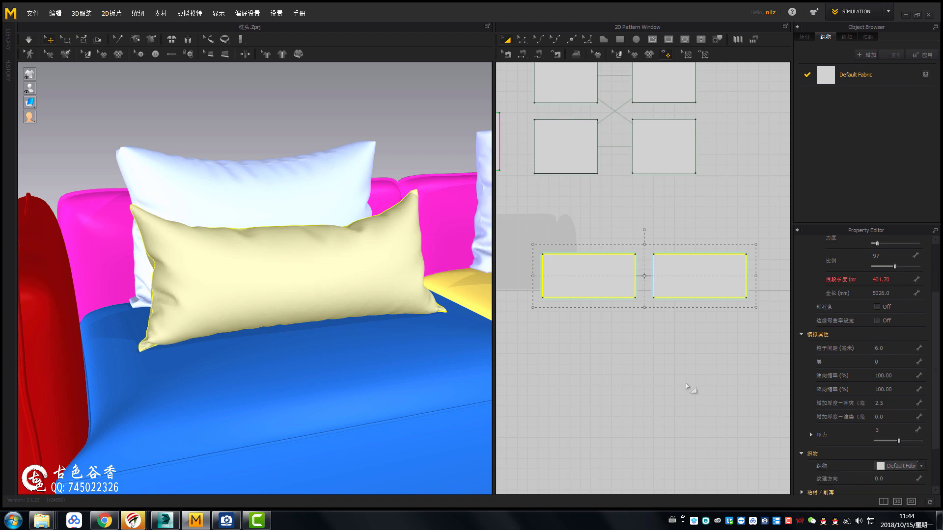
{"action": "scroll", "coordinate": [153, 273], "scroll_direction": "up", "scroll_amount": 2}
{"action": "right_click_drag", "start_coordinate": [154, 274], "coordinate": [304, 302]}
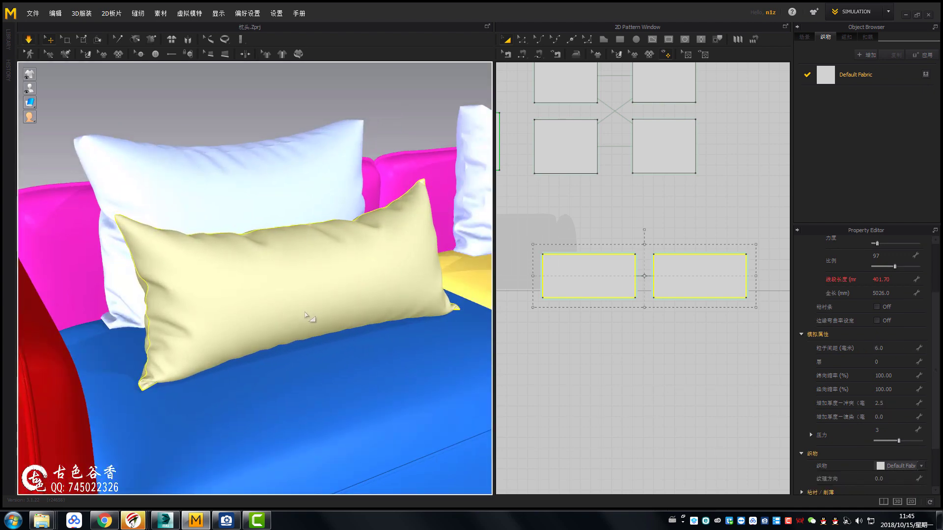
{"action": "scroll", "coordinate": [335, 357], "scroll_direction": "down", "scroll_amount": 3}
{"action": "mouse_move", "coordinate": [306, 354]}
{"action": "right_mouse_down"}
{"action": "mouse_move", "coordinate": [255, 334]}
{"action": "mouse_move", "coordinate": [206, 295]}
{"action": "right_mouse_up"}
{"action": "scroll", "coordinate": [253, 335], "scroll_direction": "up", "scroll_amount": 3}
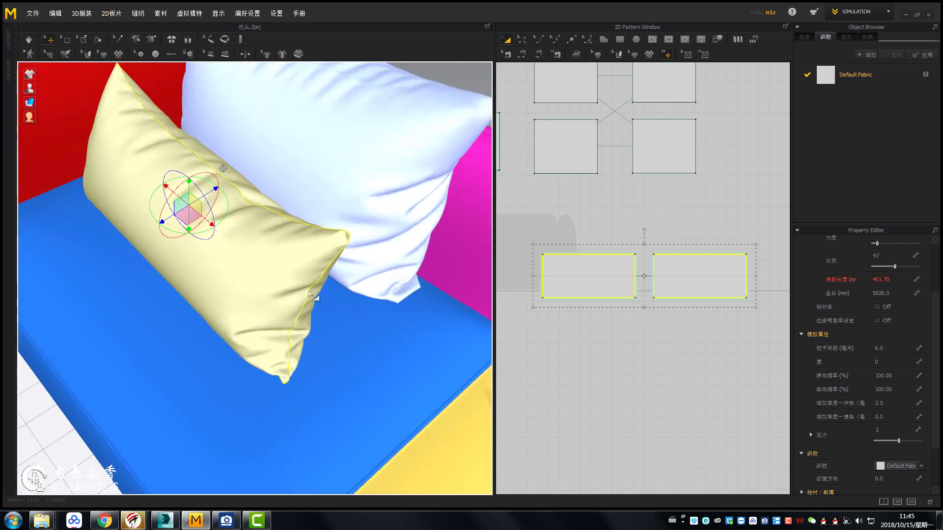
{"action": "left_click", "coordinate": [196, 206]}
{"action": "scroll", "coordinate": [341, 200], "scroll_direction": "down", "scroll_amount": 2}
{"action": "mouse_move", "coordinate": [342, 200]}
{"action": "right_mouse_down"}
{"action": "mouse_move", "coordinate": [284, 331]}
{"action": "mouse_move", "coordinate": [236, 342]}
{"action": "mouse_move", "coordinate": [407, 118]}
{"action": "right_mouse_up"}
{"action": "scroll", "coordinate": [236, 341], "scroll_direction": "up", "scroll_amount": 4}
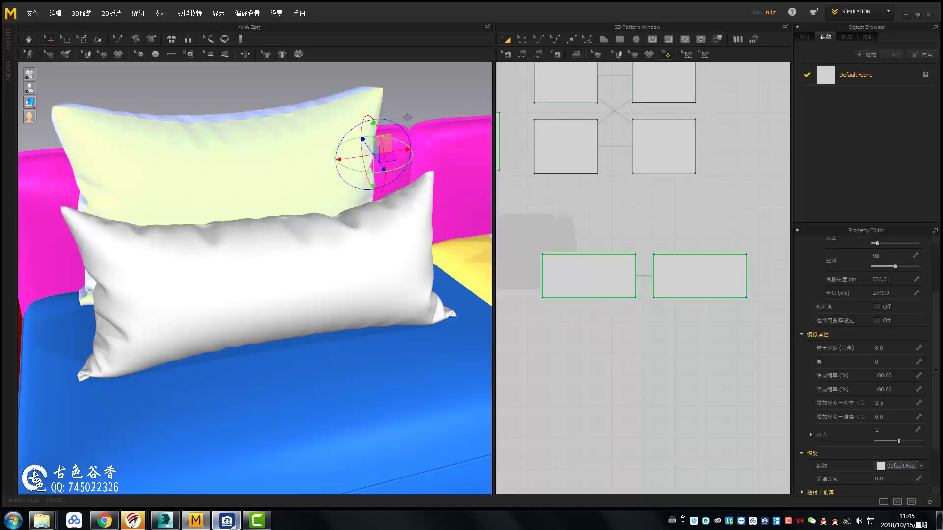
{"action": "mouse_move", "coordinate": [236, 383]}
{"action": "right_mouse_down"}
{"action": "mouse_move", "coordinate": [273, 228]}
{"action": "mouse_move", "coordinate": [311, 295]}
{"action": "mouse_move", "coordinate": [343, 173]}
{"action": "right_mouse_up"}
{"action": "scroll", "coordinate": [310, 296], "scroll_direction": "down", "scroll_amount": 2}
Step: Delete the sofa avatar via the Avatar menu
{"action": "scroll", "coordinate": [310, 295], "scroll_direction": "down", "scroll_amount": 2}
{"action": "left_click", "coordinate": [344, 173]}
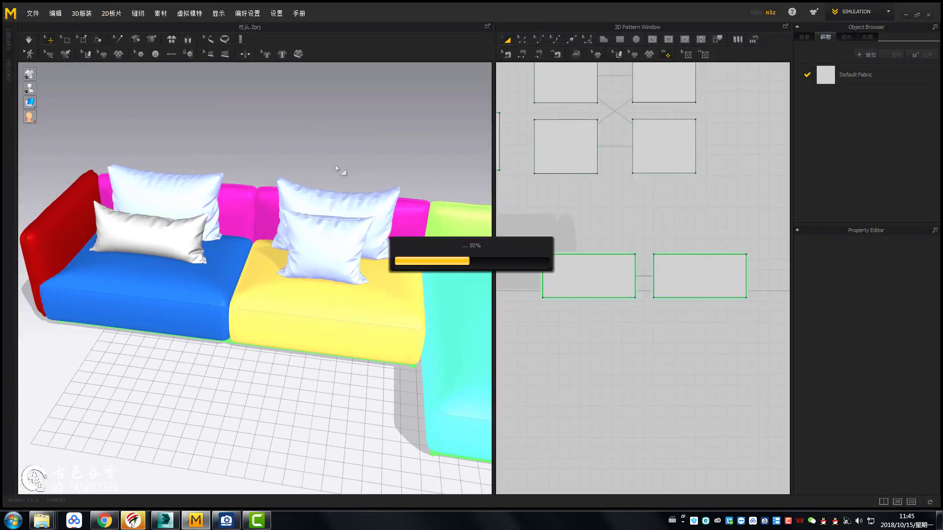
{"action": "left_click", "coordinate": [33, 13]}
{"action": "left_click", "coordinate": [46, 72]}
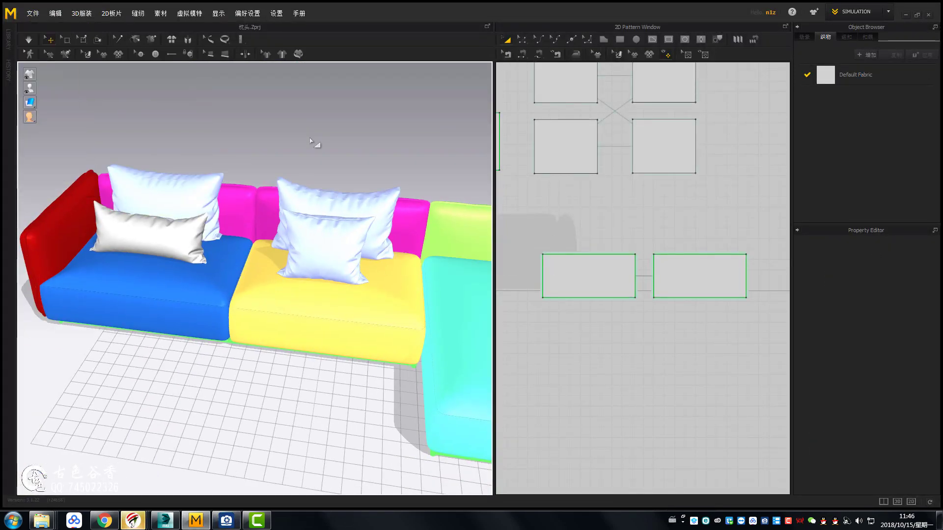
{"action": "left_click", "coordinate": [190, 13]}
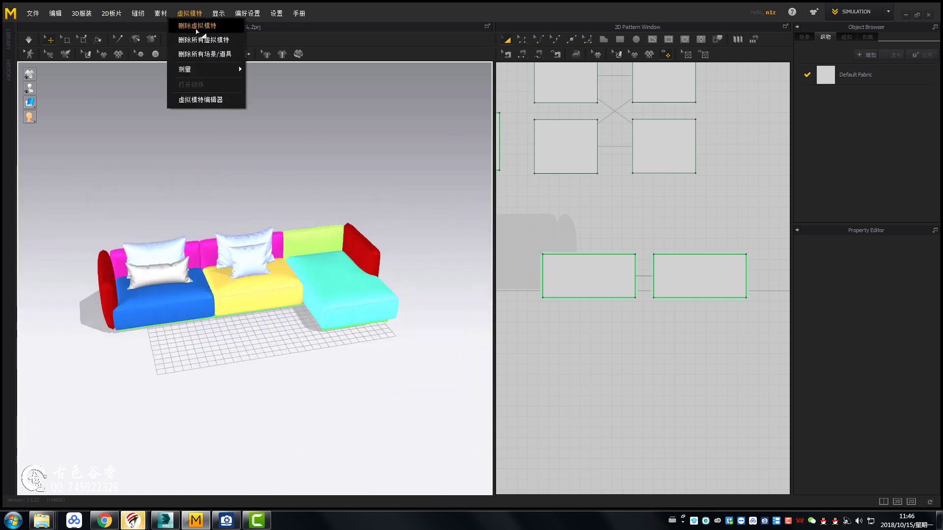
{"action": "left_click", "coordinate": [200, 43]}
Step: Select several pillow patterns in the 2D pattern window
{"action": "scroll", "coordinate": [631, 184], "scroll_direction": "down", "scroll_amount": 3}
{"action": "scroll", "coordinate": [630, 184], "scroll_direction": "up", "scroll_amount": 5}
{"action": "left_click", "coordinate": [631, 184]}
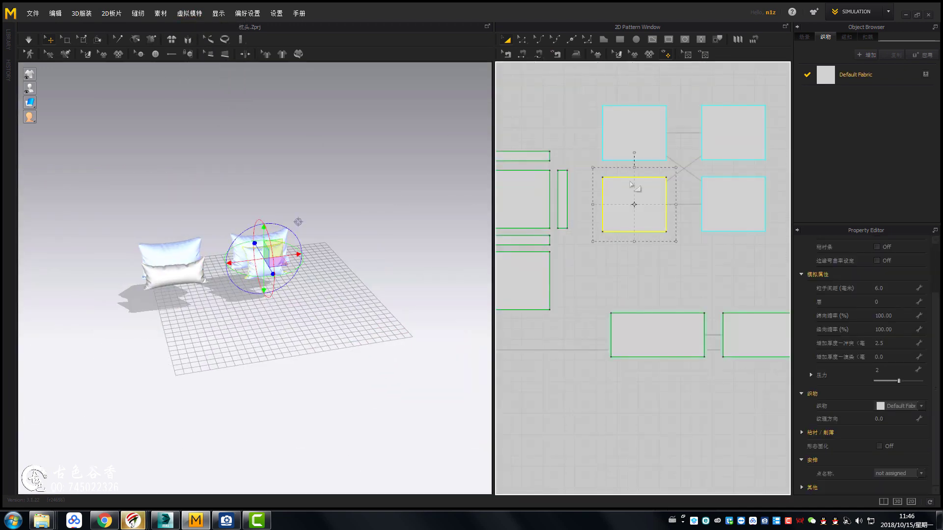
{"action": "middle_click_drag", "start_coordinate": [634, 205], "coordinate": [623, 246]}
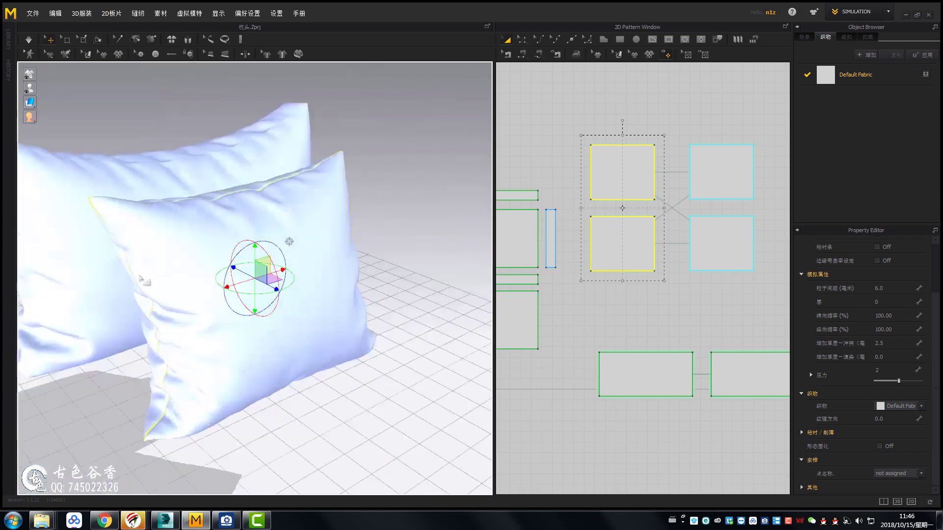
{"action": "scroll", "coordinate": [638, 246], "scroll_direction": "down", "scroll_amount": 3}
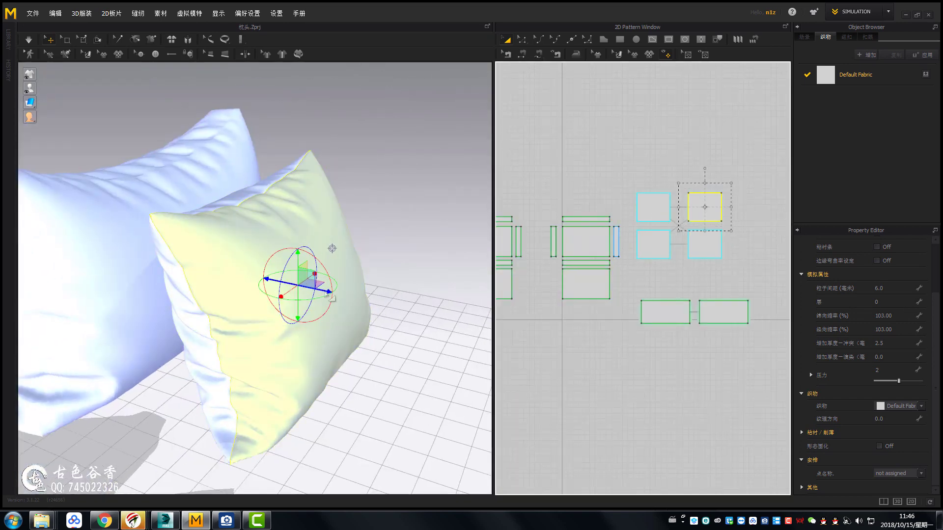
{"action": "left_click", "coordinate": [660, 252]}
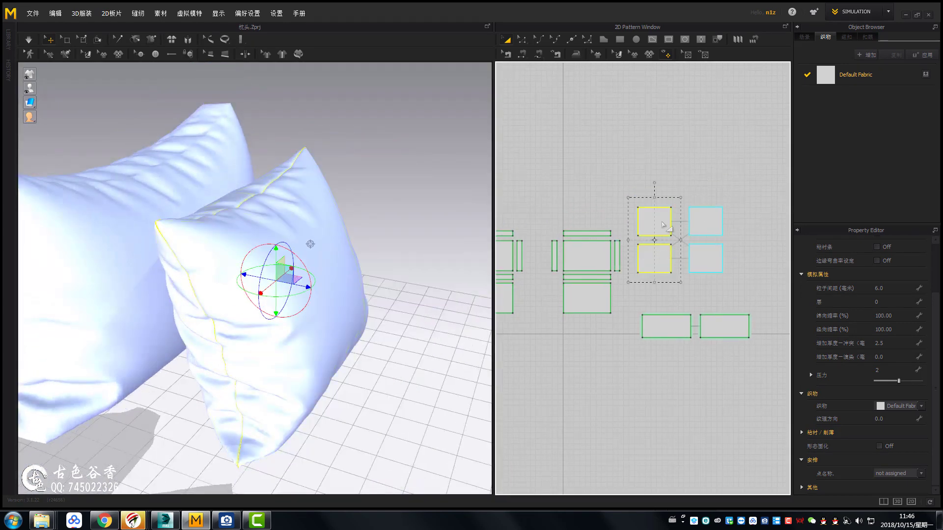
{"action": "left_click", "coordinate": [656, 186]}
Step: Select all pillow patterns, apply a right-click command, and select every pattern
{"action": "scroll", "coordinate": [568, 202], "scroll_direction": "down", "scroll_amount": 2}
{"action": "left_click_drag", "start_coordinate": [567, 202], "coordinate": [672, 275]}
{"action": "left_click", "coordinate": [712, 223], "text": "shift"}
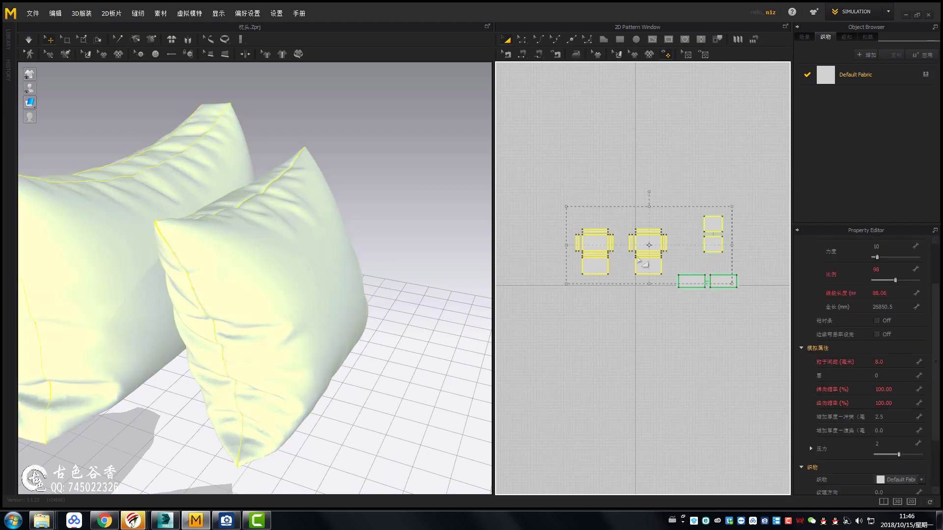
{"action": "right_click", "coordinate": [639, 259]}
{"action": "left_click", "coordinate": [677, 307]}
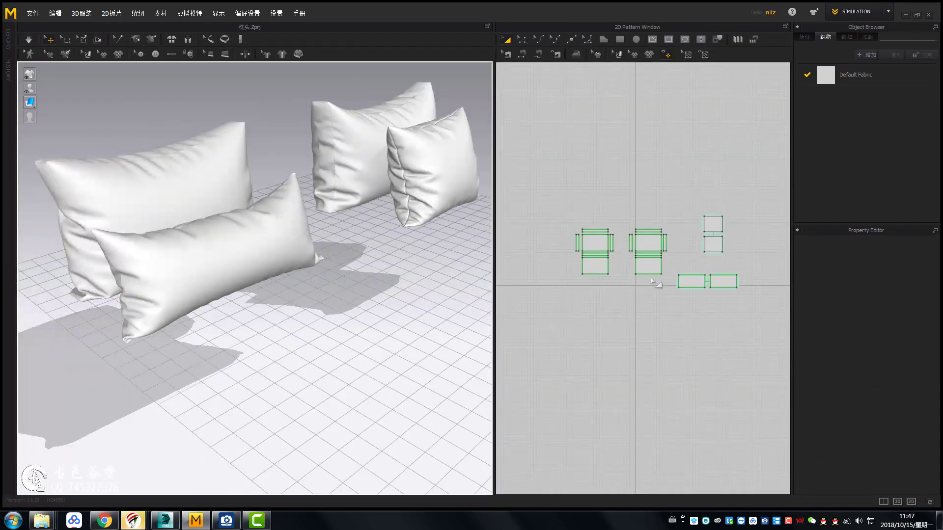
{"action": "key", "text": "ctrl+a"}
Step: Export all pillows as an OBJ named 枕头 with default options
{"action": "left_click", "coordinate": [33, 13]}
{"action": "left_click", "coordinate": [127, 127]}
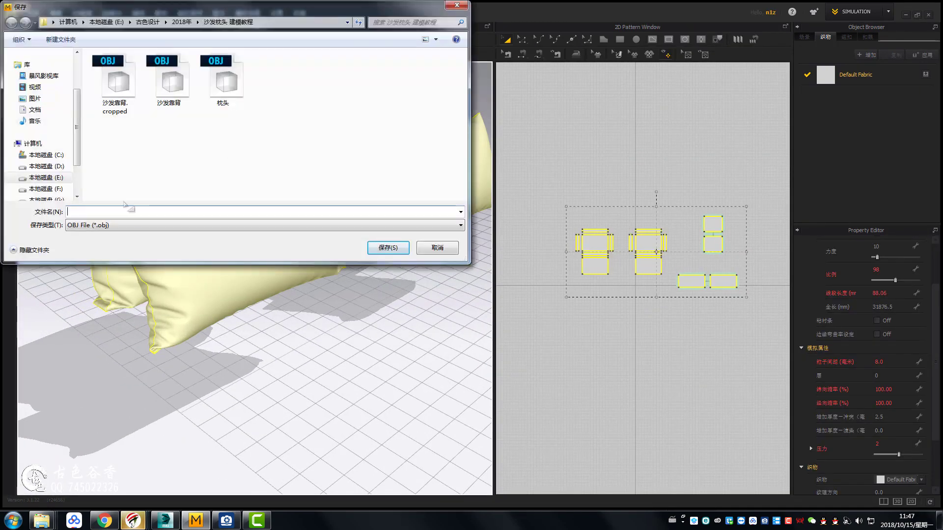
{"action": "type", "text": "枕头"}
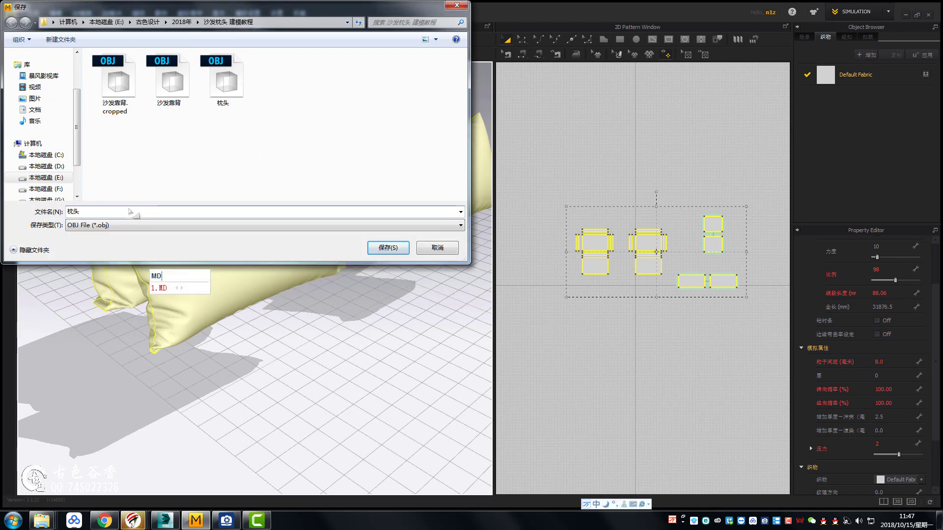
{"action": "key", "text": "Return"}
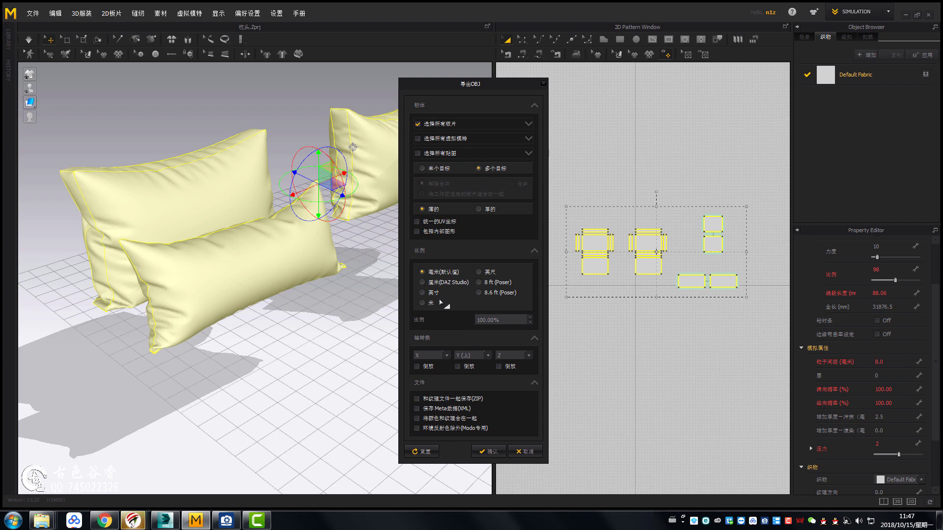
{"action": "left_click", "coordinate": [489, 451]}
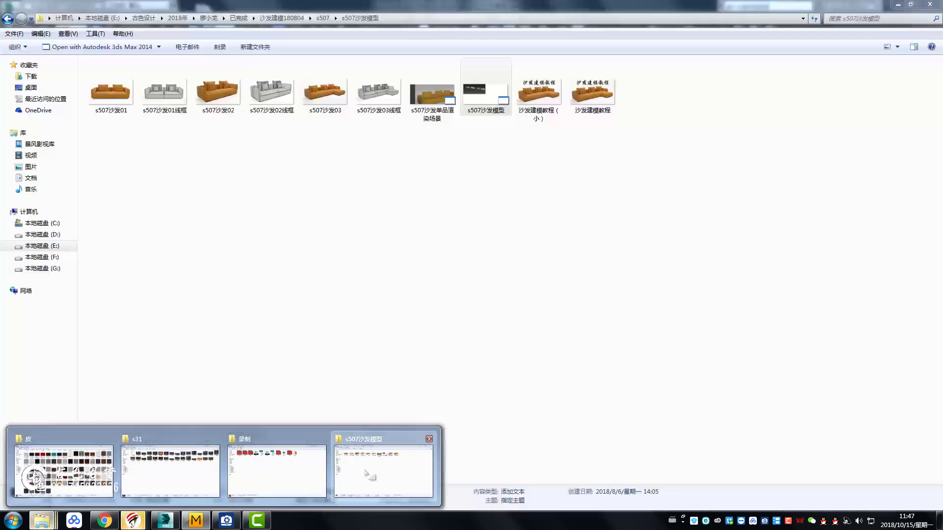
Step: Verify 枕头.obj in the 沙发枕头 建模教程 folder, then return to Marvelous Designer
{"action": "left_click", "coordinate": [383, 463]}
{"action": "left_click", "coordinate": [177, 18]}
{"action": "double_click", "coordinate": [484, 86]}
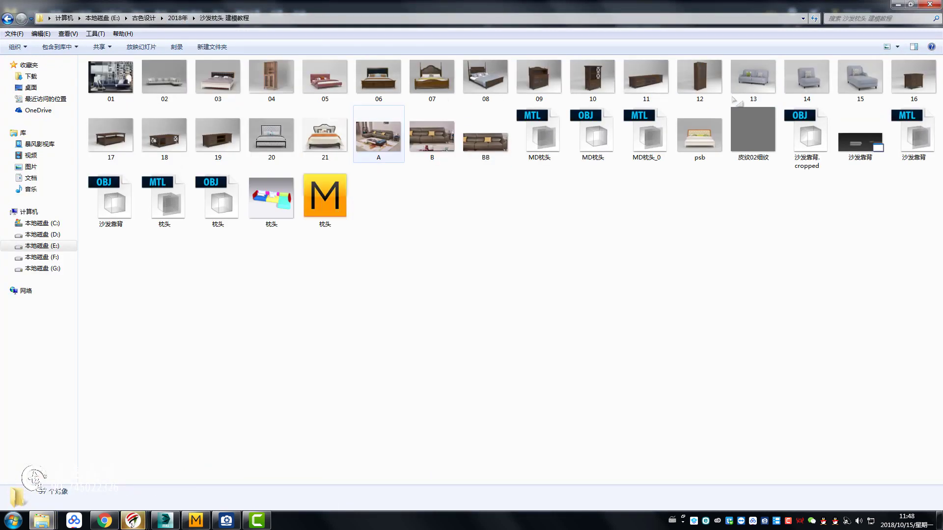
{"action": "left_click", "coordinate": [221, 226]}
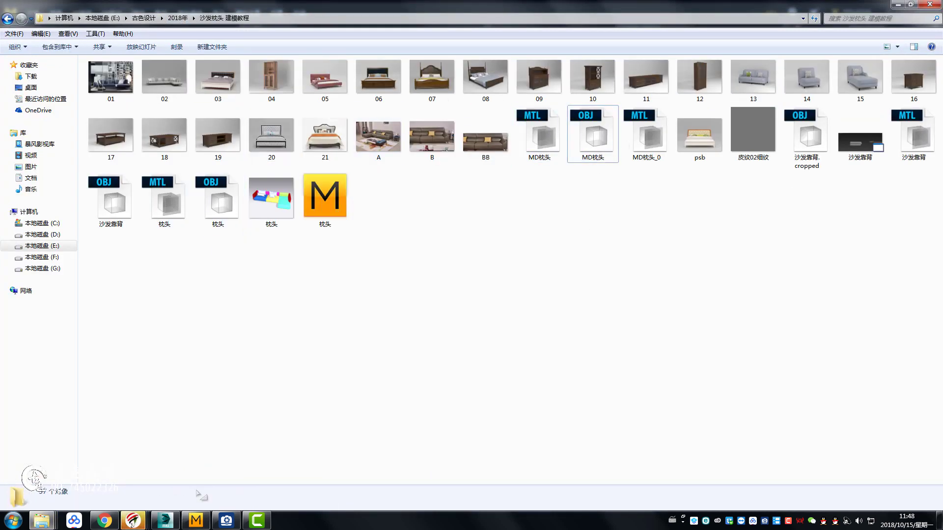
{"action": "left_click", "coordinate": [196, 520]}
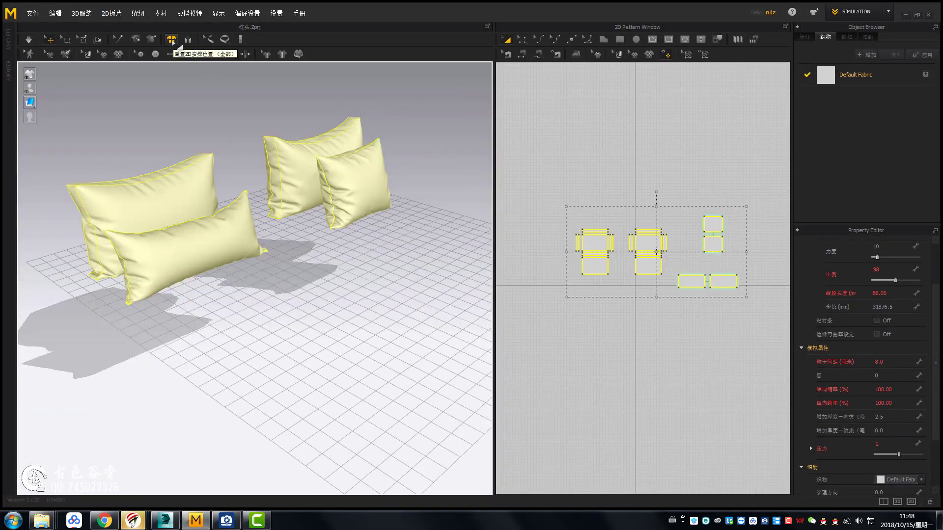
Step: Reset the pillows to a flat 2D pattern layout and export it as OBJ MD枕头展开
{"action": "left_click", "coordinate": [173, 46]}
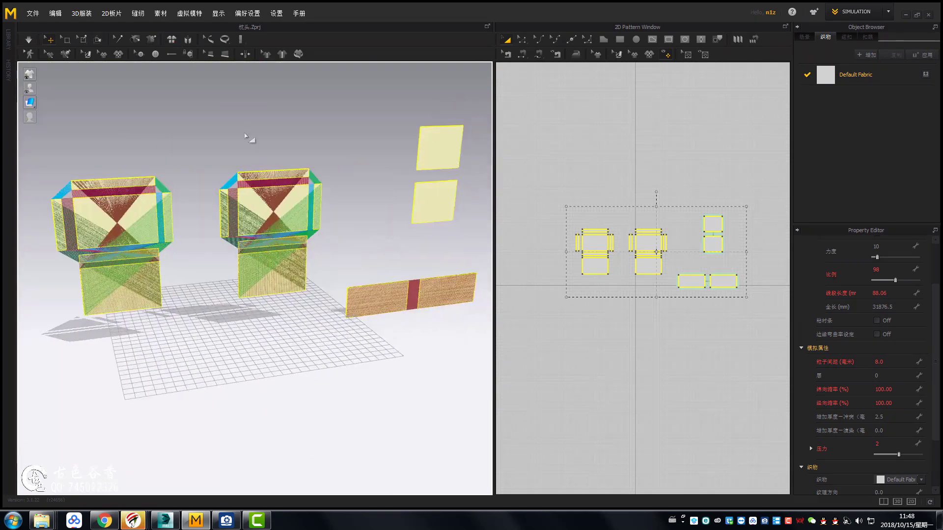
{"action": "left_click", "coordinate": [33, 13]}
{"action": "left_click", "coordinate": [147, 128]}
{"action": "type", "text": "MD"}
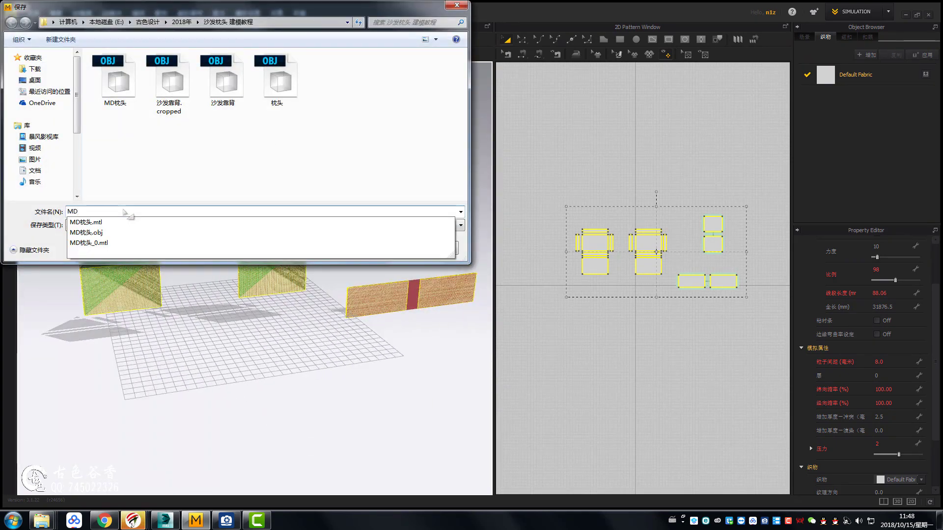
{"action": "type", "text": "枕头模型"}
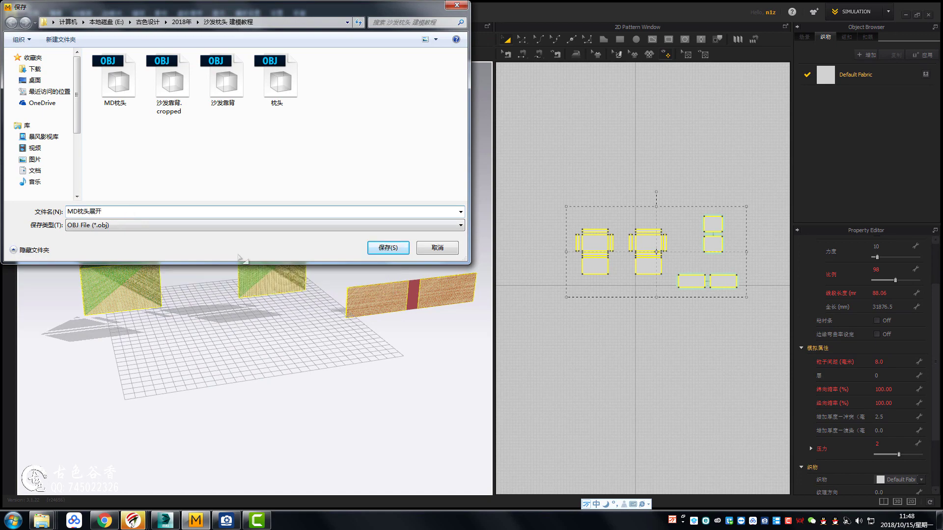
{"action": "key", "text": "Return"}
{"action": "left_click", "coordinate": [492, 475]}
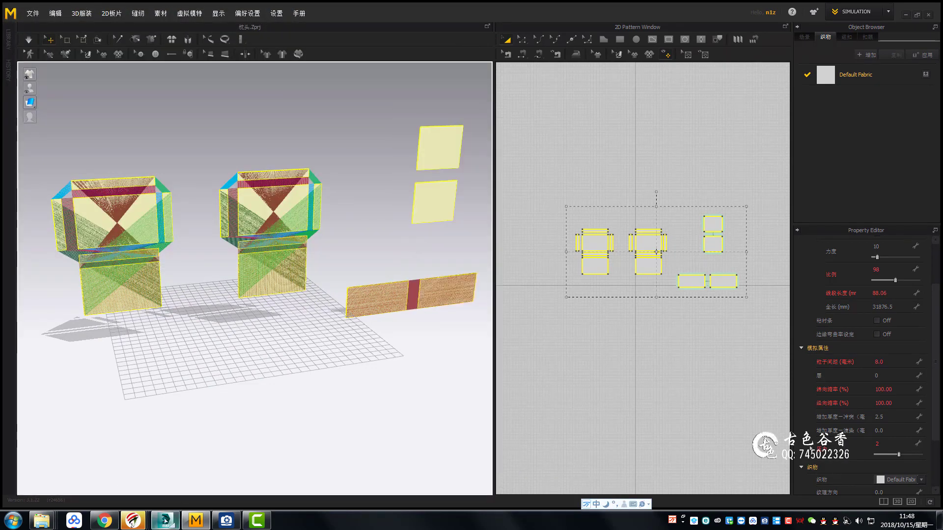
{"action": "left_click", "coordinate": [165, 520]}
Step: Import the simulated pillow OBJ from the 沙发枕头 建模教程 folder
{"action": "left_click", "coordinate": [8, 7]}
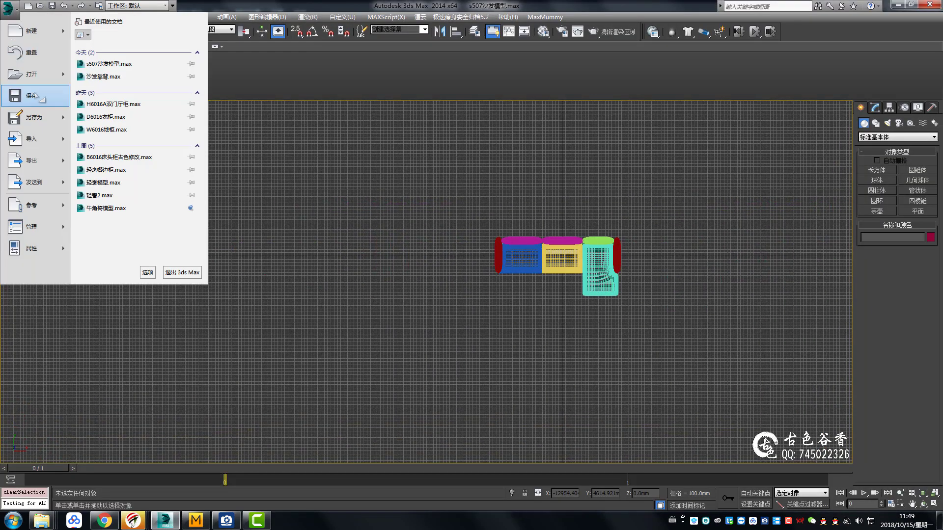
{"action": "left_click", "coordinate": [25, 93]}
{"action": "double_click", "coordinate": [90, 113]}
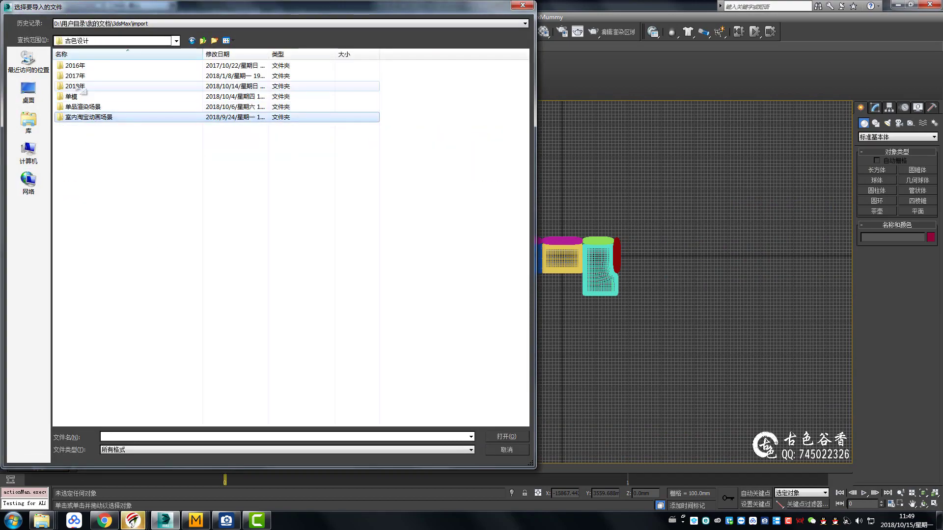
{"action": "double_click", "coordinate": [82, 89]}
{"action": "left_click", "coordinate": [501, 436]}
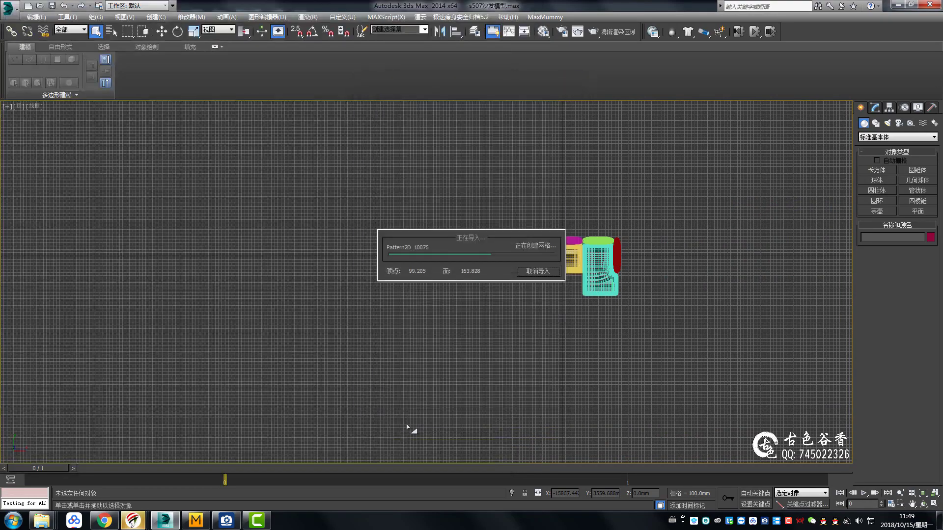
Step: Inspect the imported pillows with edged faces and pivot settings
{"action": "scroll", "coordinate": [436, 333], "scroll_direction": "down", "scroll_amount": 2}
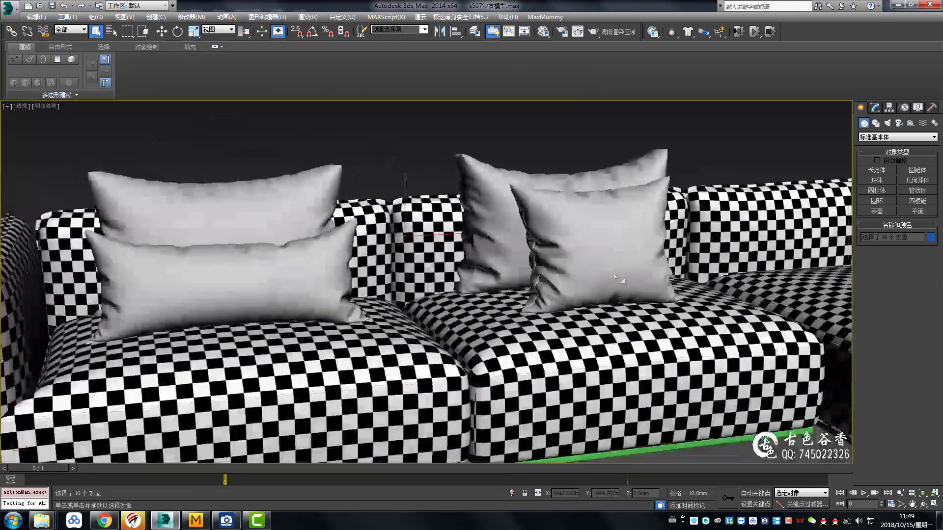
{"action": "scroll", "coordinate": [436, 332], "scroll_direction": "down", "scroll_amount": 3}
{"action": "scroll", "coordinate": [436, 333], "scroll_direction": "down", "scroll_amount": 1}
{"action": "key", "text": "F4"}
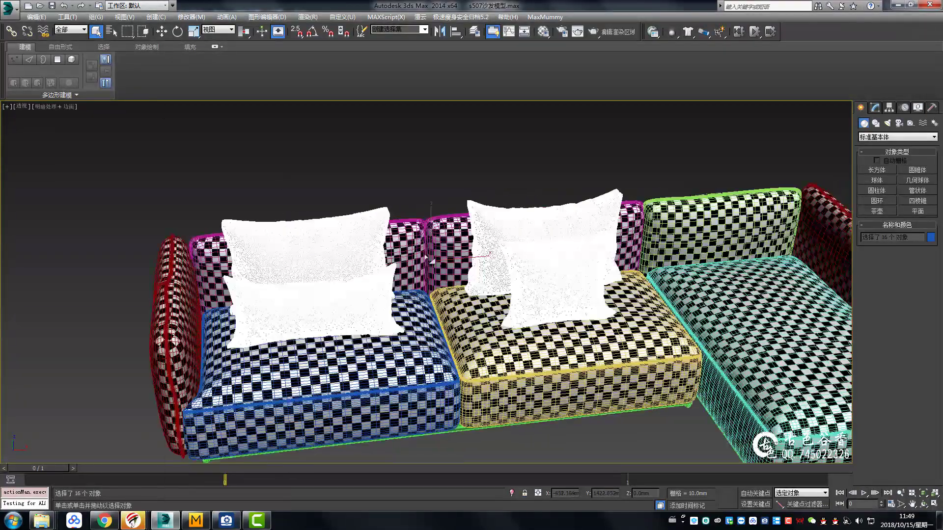
{"action": "left_click", "coordinate": [888, 107]}
{"action": "left_click", "coordinate": [896, 170]}
{"action": "middle_click_drag", "start_coordinate": [442, 274], "coordinate": [484, 275], "text": "alt"}
{"action": "key", "text": "F4"}
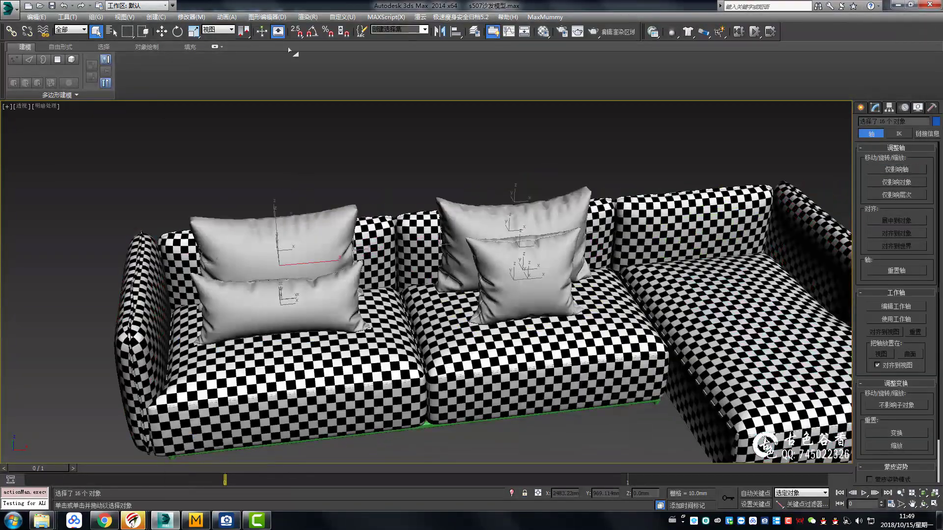
Step: Add an Edit Poly modifier to the pillows and convert them to editable poly
{"action": "double_click", "coordinate": [292, 51]}
{"action": "left_click", "coordinate": [875, 58]}
{"action": "left_click", "coordinate": [934, 85]}
{"action": "scroll", "coordinate": [900, 449], "scroll_direction": "down", "scroll_amount": 3}
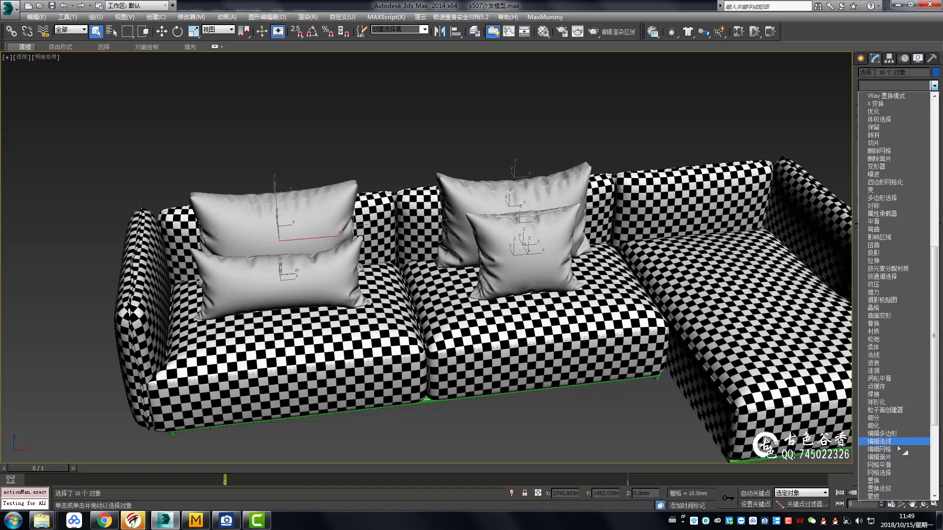
{"action": "left_click", "coordinate": [879, 440]}
{"action": "middle_click_drag", "start_coordinate": [442, 275], "coordinate": [455, 283], "text": "alt"}
{"action": "right_click", "coordinate": [456, 282]}
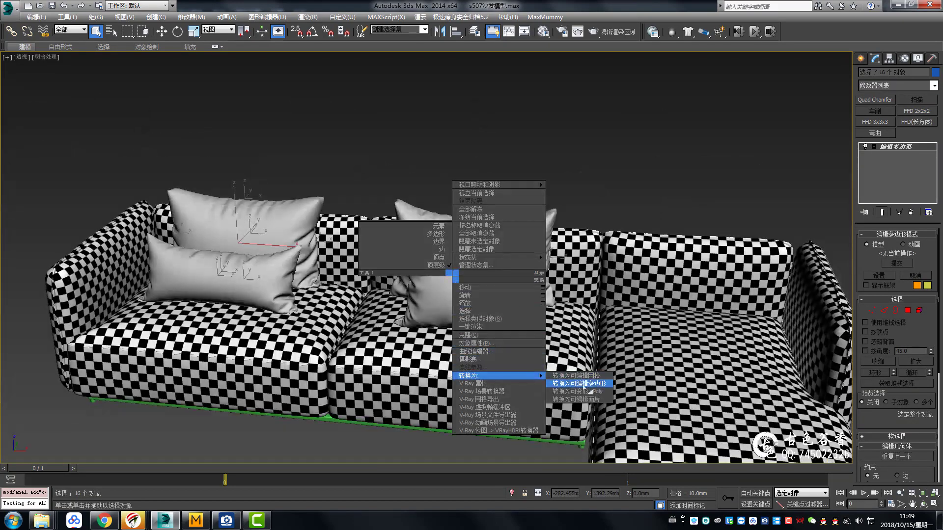
{"action": "left_click", "coordinate": [584, 387]}
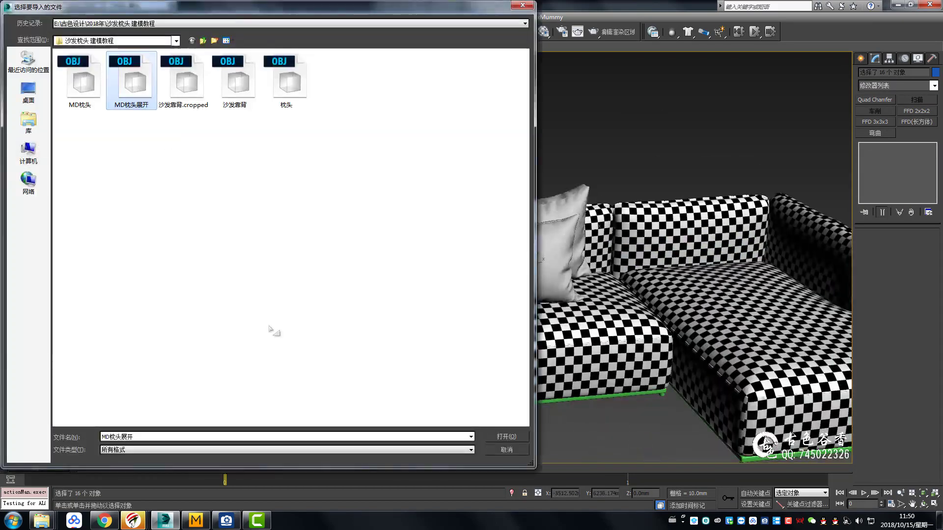
Step: Import MD枕头展开.obj, accepting the import options and renaming the conflicting object
{"action": "key", "text": "Return"}
{"action": "left_click", "coordinate": [412, 427]}
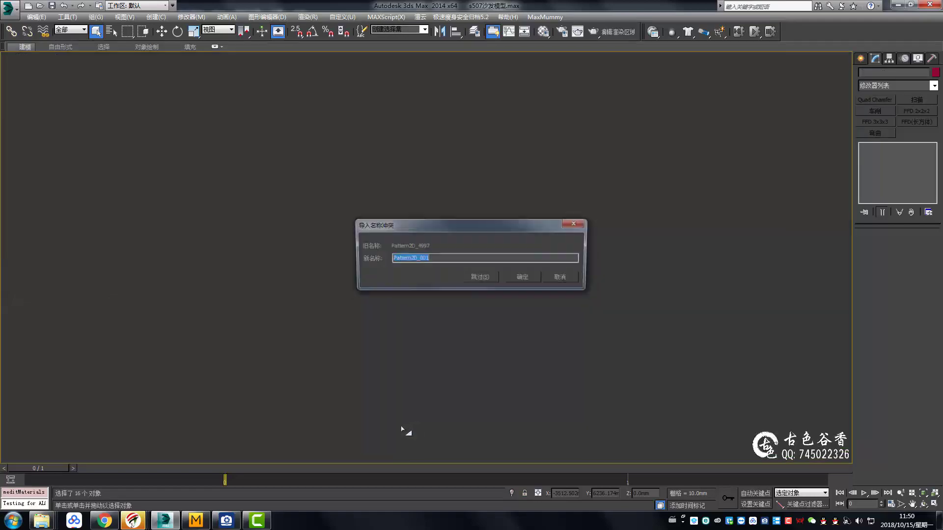
{"action": "left_click", "coordinate": [524, 279]}
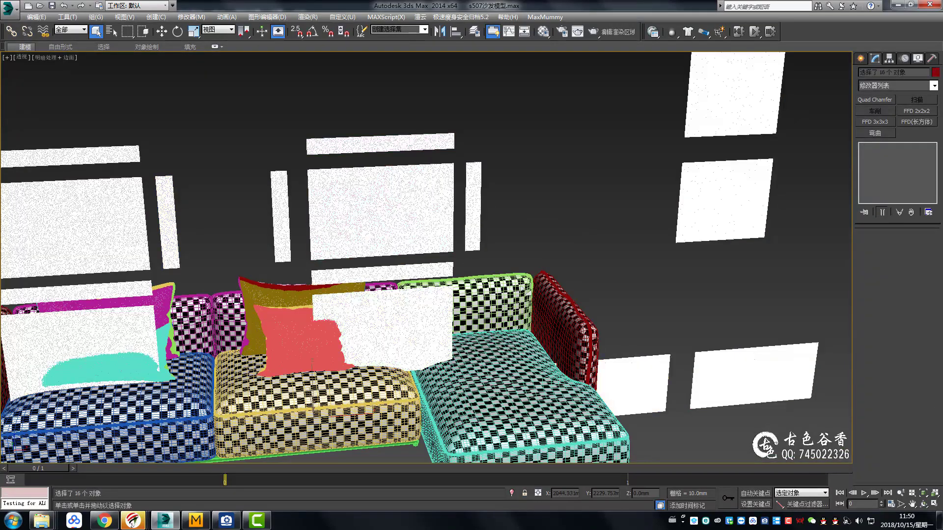
{"action": "scroll", "coordinate": [474, 241], "scroll_direction": "down", "scroll_amount": 6}
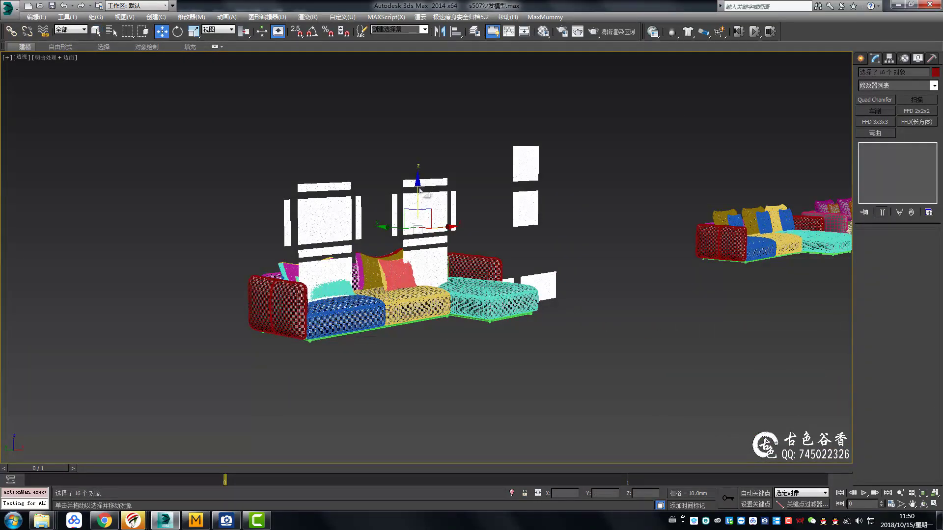
{"action": "scroll", "coordinate": [420, 189], "scroll_direction": "up", "scroll_amount": 3}
{"action": "left_click", "coordinate": [889, 58]}
{"action": "left_click", "coordinate": [896, 120]}
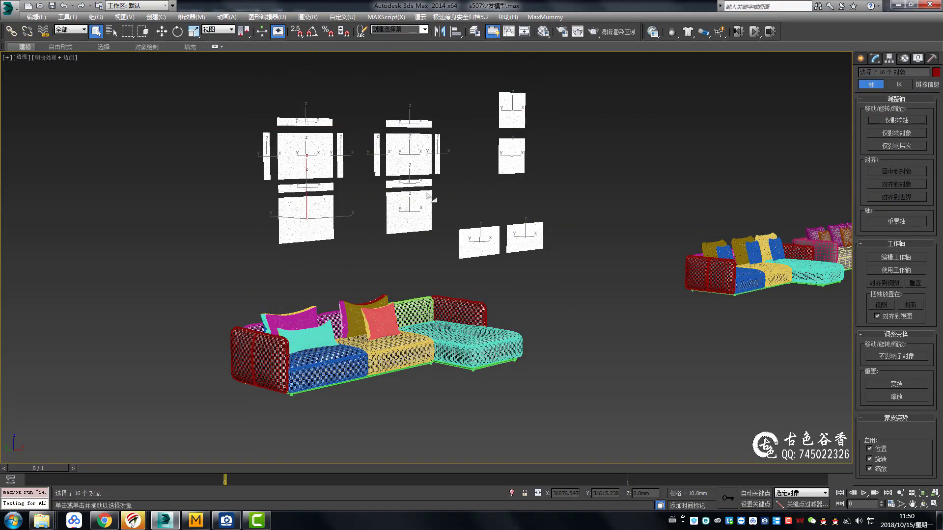
{"action": "left_click", "coordinate": [875, 58]}
Step: Convert the flat pattern planes to editable poly and inspect them with edged faces
{"action": "right_click", "coordinate": [505, 282]}
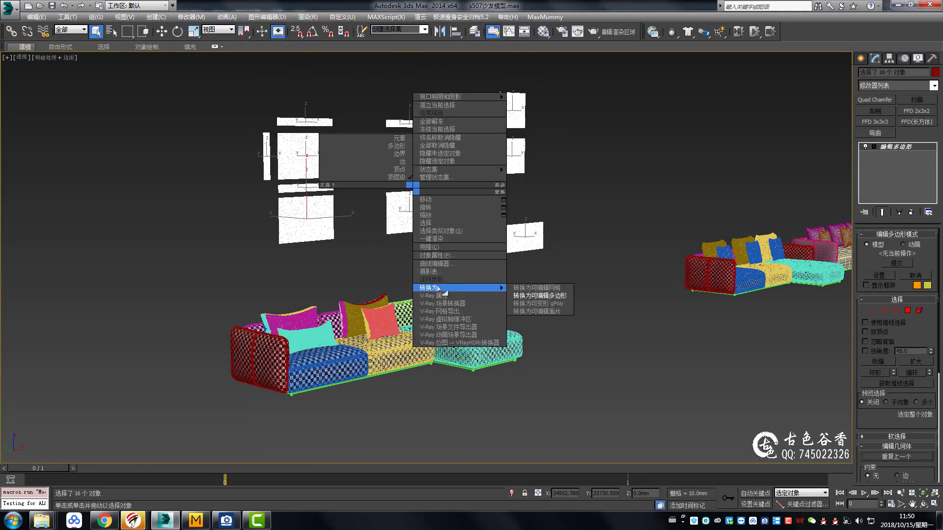
{"action": "left_click", "coordinate": [452, 289]}
{"action": "scroll", "coordinate": [396, 291], "scroll_direction": "up", "scroll_amount": 3}
{"action": "mouse_move", "coordinate": [325, 308]}
{"action": "middle_mouse_down", "text": "alt"}
{"action": "mouse_move", "coordinate": [284, 286]}
{"action": "mouse_move", "coordinate": [266, 343]}
{"action": "middle_mouse_up", "text": "alt"}
{"action": "left_click", "coordinate": [265, 343]}
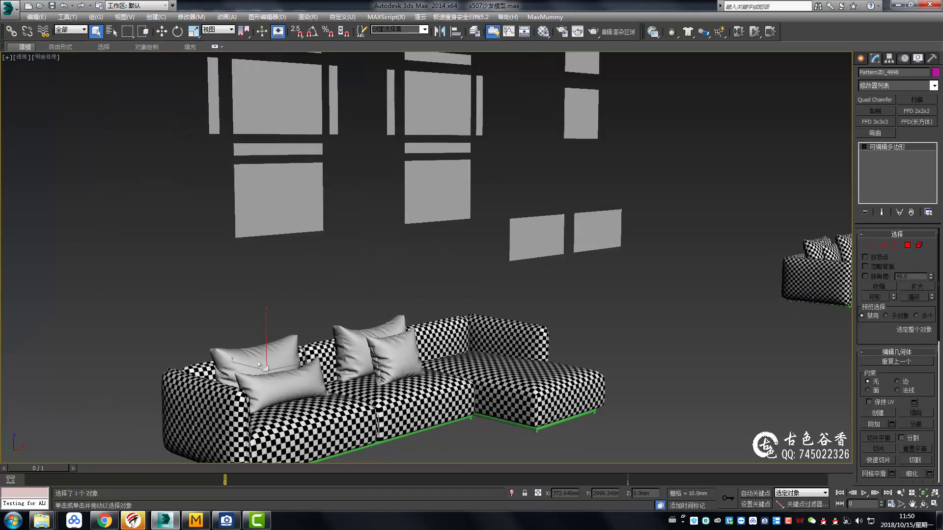
{"action": "key", "text": "F4"}
{"action": "scroll", "coordinate": [330, 332], "scroll_direction": "up", "scroll_amount": 5}
{"action": "scroll", "coordinate": [330, 331], "scroll_direction": "down", "scroll_amount": 8}
Step: Add a Morpher to the first pillow, target the green plane, and raise channel Pattern2D_002 to 100
{"action": "left_click", "coordinate": [933, 86]}
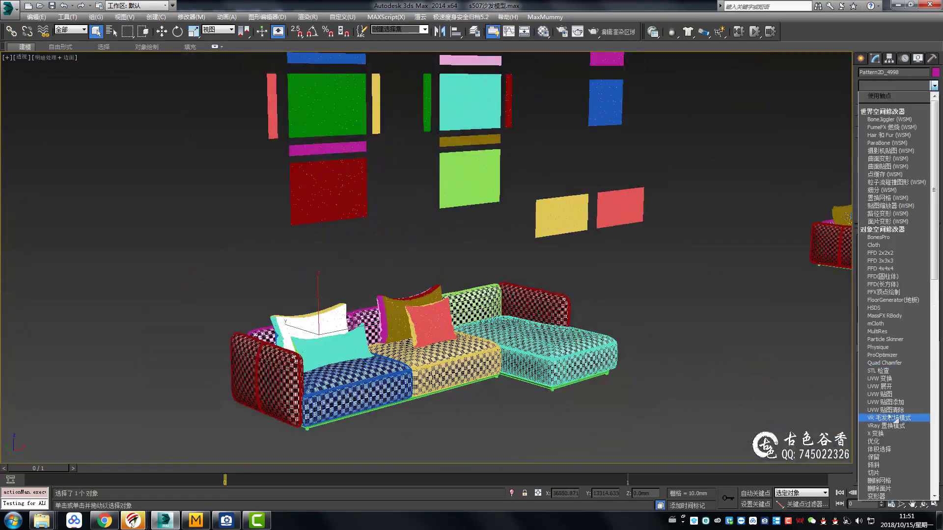
{"action": "scroll", "coordinate": [888, 343], "scroll_direction": "down", "scroll_amount": 5}
{"action": "left_click", "coordinate": [891, 400]}
{"action": "middle_click_drag", "start_coordinate": [577, 344], "coordinate": [485, 273], "text": "alt"}
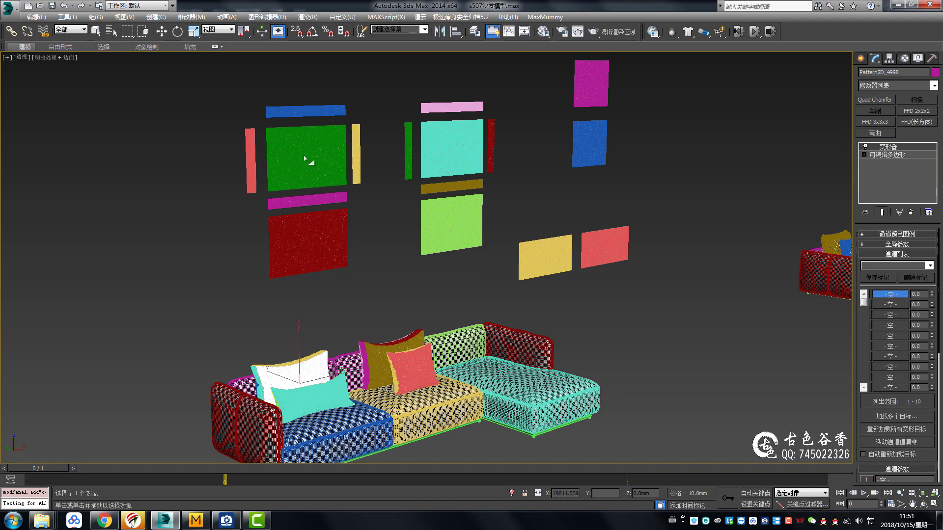
{"action": "key", "text": "q"}
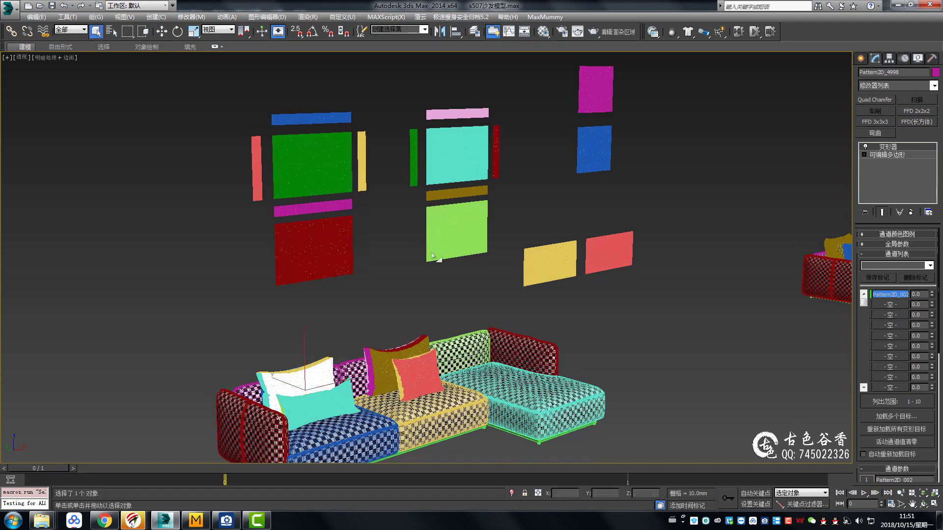
{"action": "left_click", "coordinate": [311, 169]}
{"action": "scroll", "coordinate": [324, 172], "scroll_direction": "up", "scroll_amount": 3}
{"action": "key", "text": "Delete"}
{"action": "scroll", "coordinate": [330, 204], "scroll_direction": "down", "scroll_amount": 3}
{"action": "left_click", "coordinate": [304, 363]}
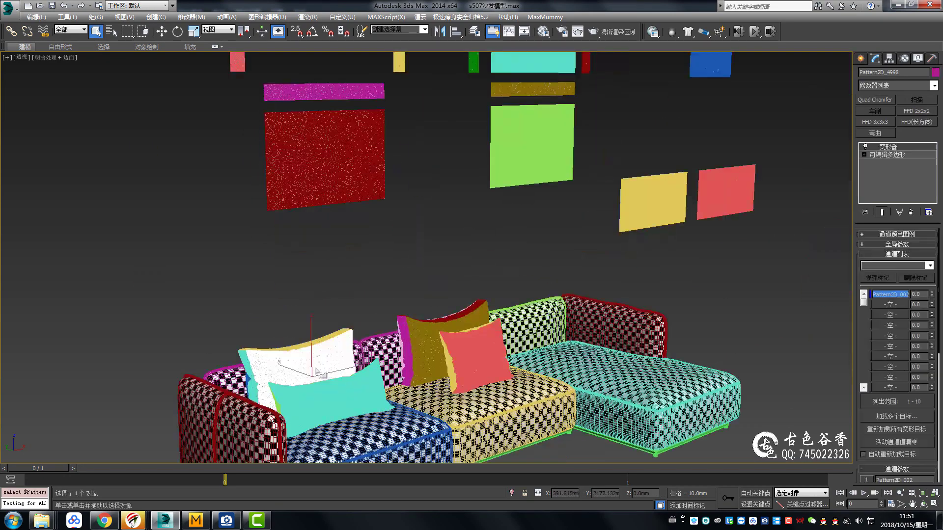
{"action": "mouse_move", "coordinate": [932, 294]}
{"action": "left_mouse_down"}
{"action": "mouse_move", "coordinate": [931, 275]}
{"action": "mouse_move", "coordinate": [932, 314]}
{"action": "left_mouse_up"}
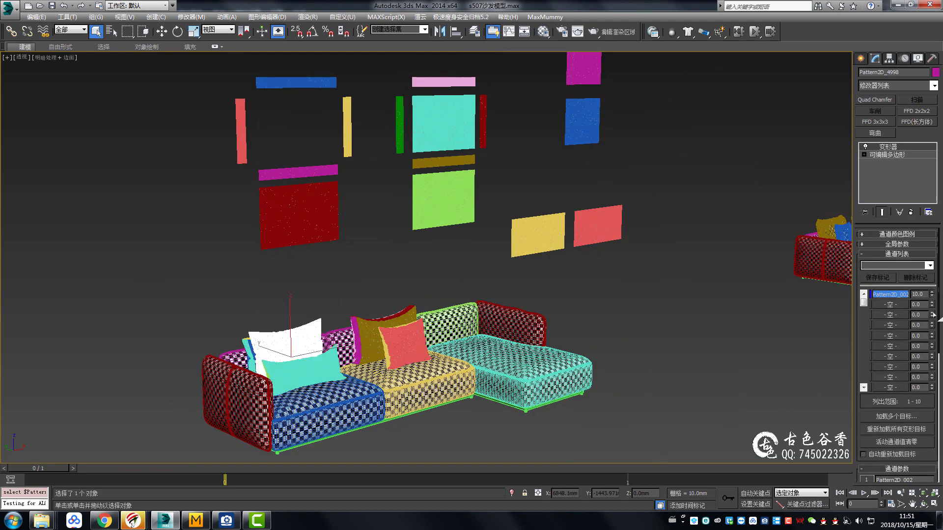
{"action": "left_click_drag", "start_coordinate": [934, 349], "coordinate": [931, 294]}
Step: Give the blue pillow Pattern2D_4997 a Morpher modifier targeting its flat pattern panel
{"action": "middle_click_drag", "start_coordinate": [310, 360], "coordinate": [347, 334]}
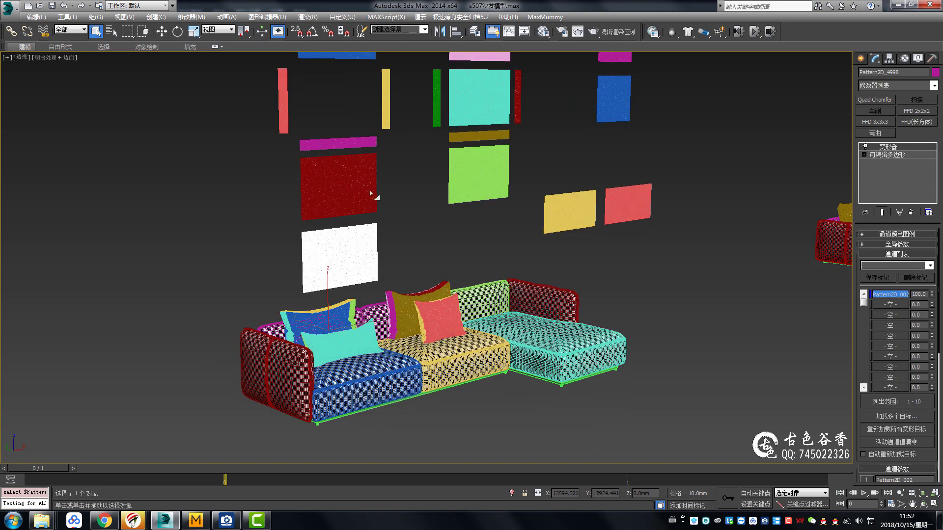
{"action": "scroll", "coordinate": [371, 194], "scroll_direction": "down", "scroll_amount": 2}
{"action": "left_click", "coordinate": [322, 319]}
{"action": "scroll", "coordinate": [322, 319], "scroll_direction": "up", "scroll_amount": 3}
{"action": "left_click", "coordinate": [934, 86]}
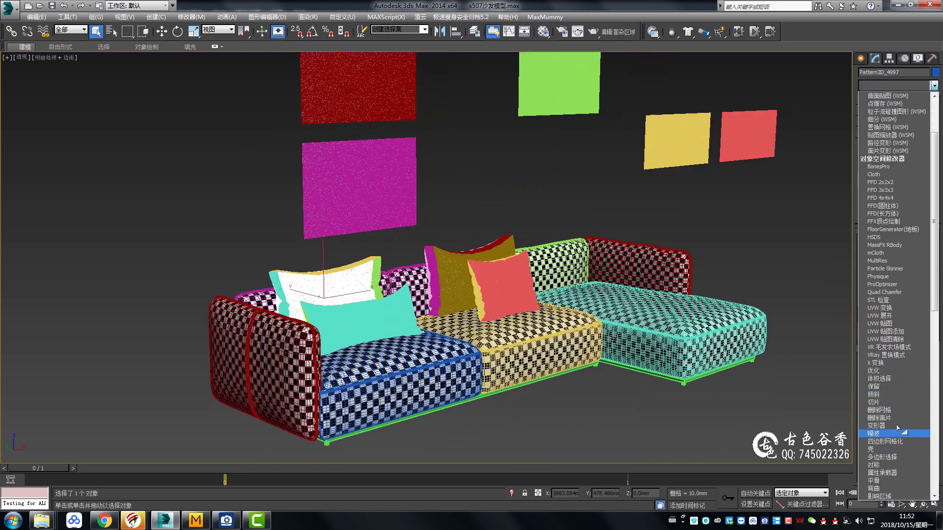
{"action": "scroll", "coordinate": [897, 432], "scroll_direction": "down", "scroll_amount": 4}
{"action": "scroll", "coordinate": [903, 417], "scroll_direction": "down", "scroll_amount": 4}
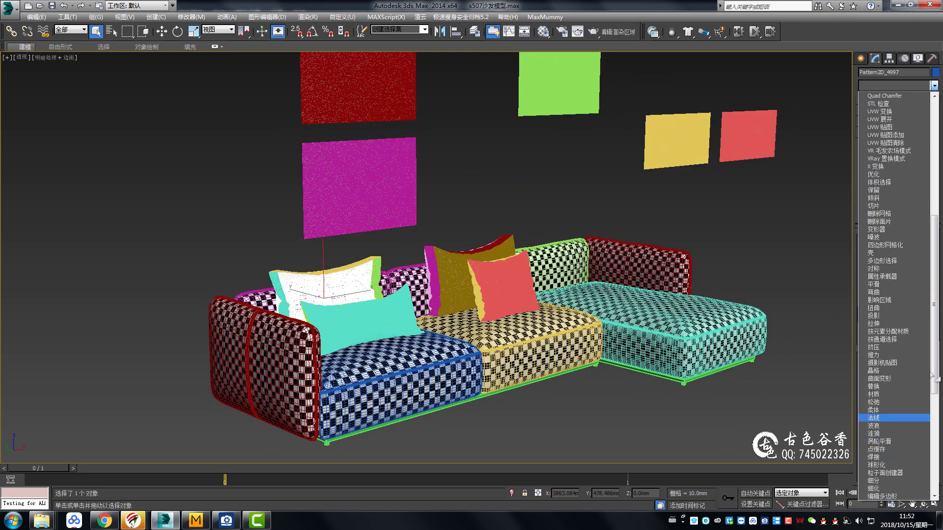
{"action": "left_click", "coordinate": [878, 381]}
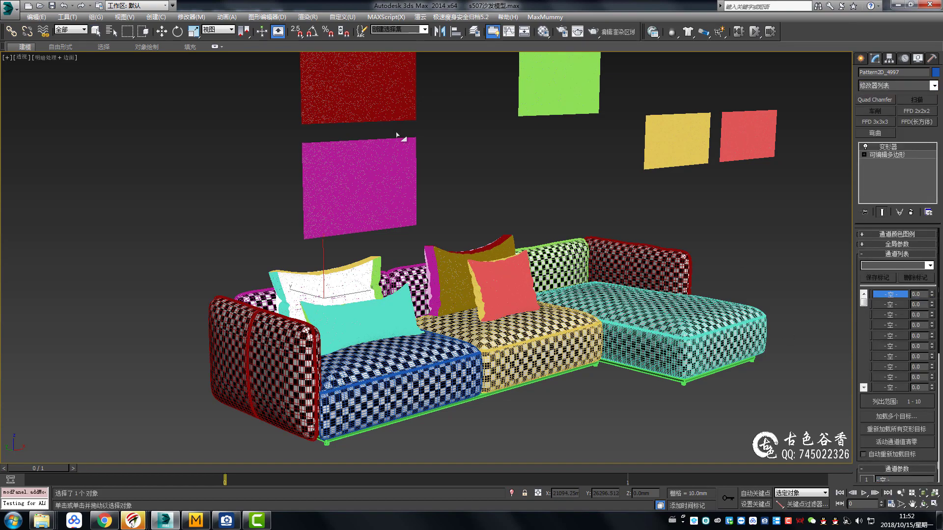
{"action": "scroll", "coordinate": [398, 135], "scroll_direction": "down", "scroll_amount": 5}
{"action": "key", "text": "w"}
{"action": "left_click", "coordinate": [369, 198]}
{"action": "left_click", "coordinate": [364, 293]}
{"action": "key", "text": "z"}
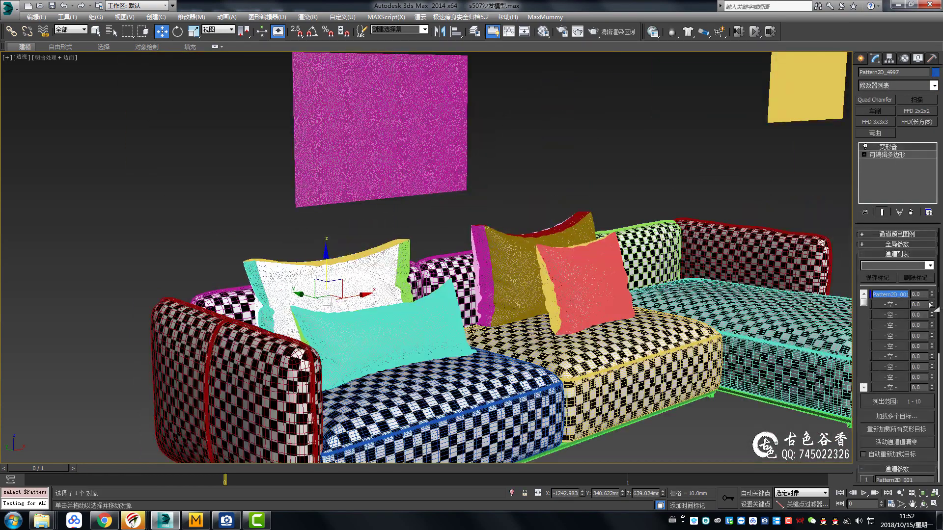
{"action": "scroll", "coordinate": [322, 295], "scroll_direction": "down", "scroll_amount": 5}
{"action": "scroll", "coordinate": [322, 294], "scroll_direction": "up", "scroll_amount": 3}
Step: Load panel Pattern2D_003 as the morph target of pillow Pattern2D_4999
{"action": "key", "text": "q"}
{"action": "left_click", "coordinate": [322, 294]}
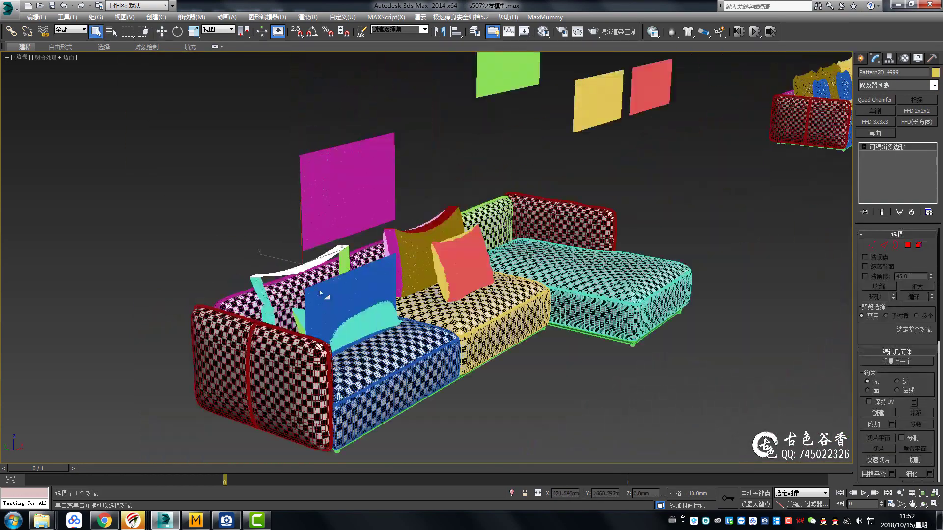
{"action": "scroll", "coordinate": [357, 202], "scroll_direction": "down", "scroll_amount": 5}
{"action": "scroll", "coordinate": [346, 201], "scroll_direction": "up", "scroll_amount": 2}
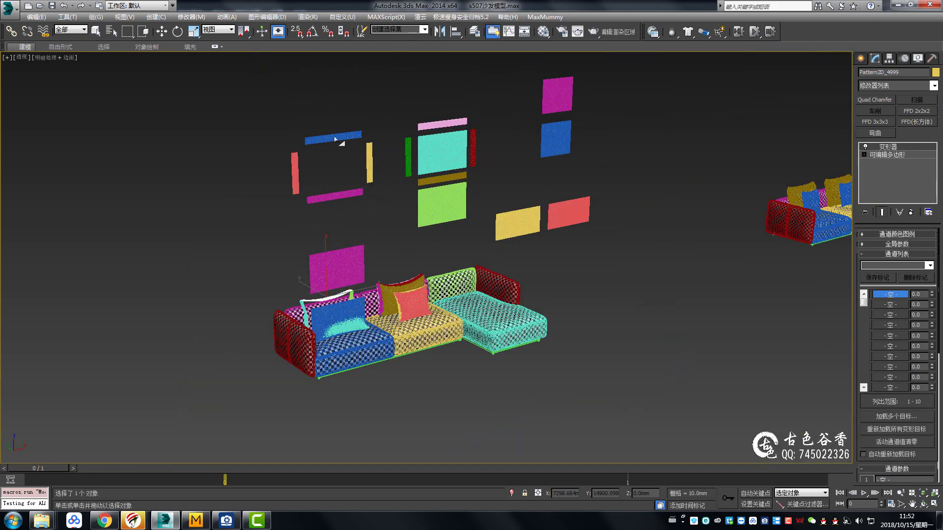
{"action": "left_click", "coordinate": [344, 143]}
{"action": "scroll", "coordinate": [354, 265], "scroll_direction": "up", "scroll_amount": 3}
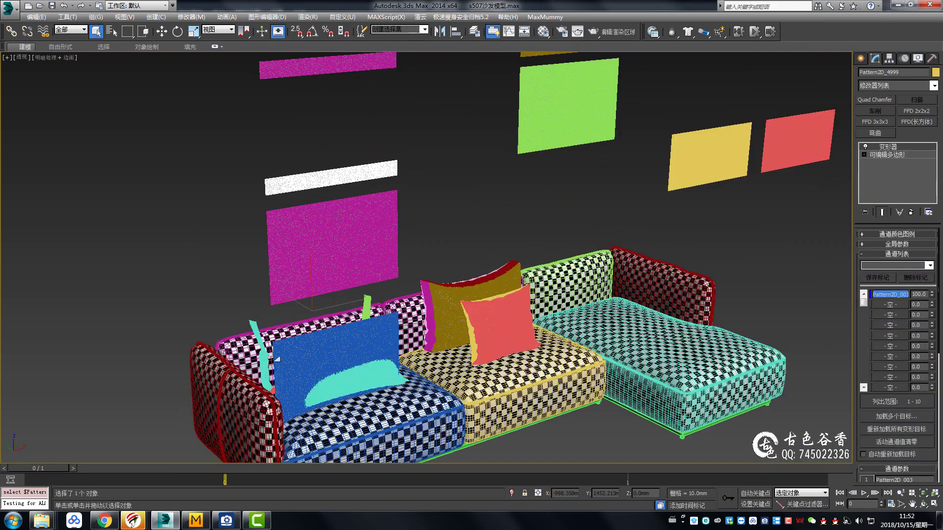
{"action": "scroll", "coordinate": [294, 353], "scroll_direction": "down", "scroll_amount": 5}
Step: Load panel Pattern2D_004 as the morph target of pillow Pattern2D_5000
{"action": "left_click", "coordinate": [339, 344]}
{"action": "scroll", "coordinate": [348, 350], "scroll_direction": "up", "scroll_amount": 4}
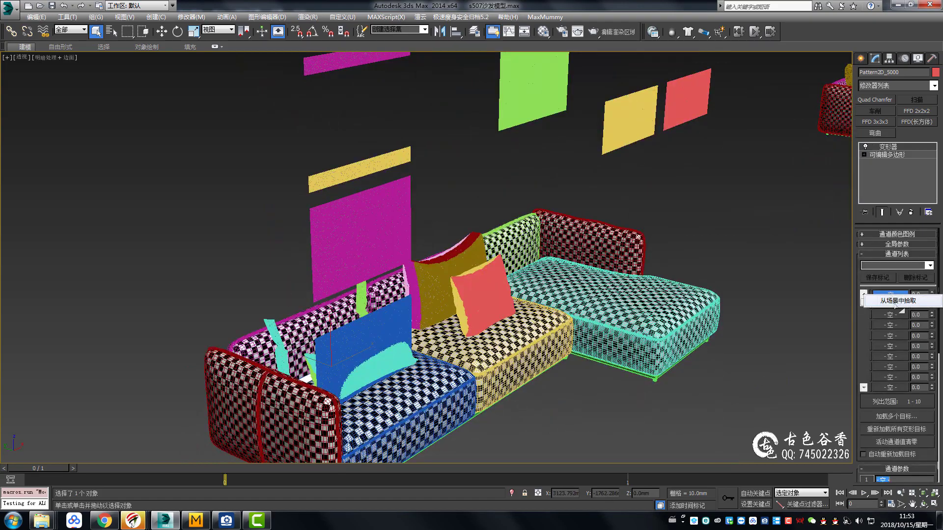
{"action": "left_click", "coordinate": [894, 301]}
{"action": "scroll", "coordinate": [370, 210], "scroll_direction": "up", "scroll_amount": 2}
{"action": "scroll", "coordinate": [371, 196], "scroll_direction": "down", "scroll_amount": 4}
{"action": "left_click", "coordinate": [370, 187]}
{"action": "scroll", "coordinate": [370, 188], "scroll_direction": "up", "scroll_amount": 5}
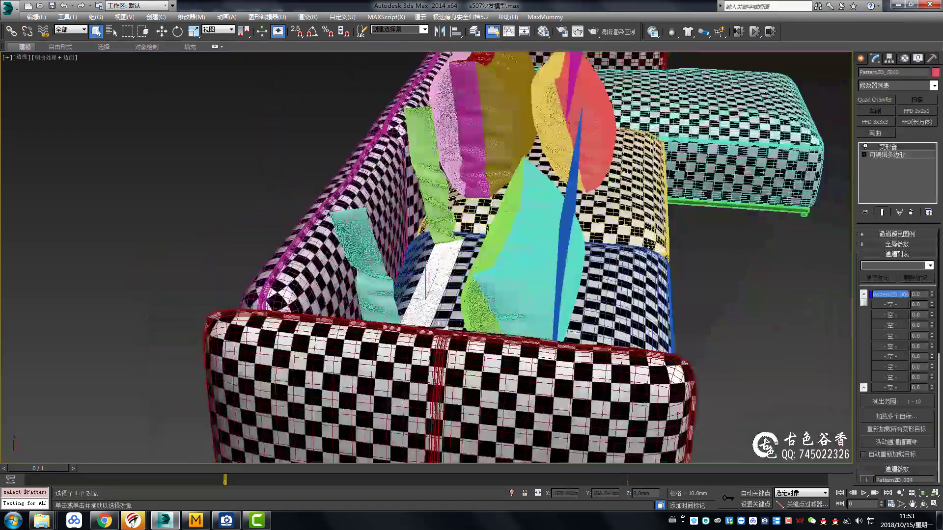
{"action": "scroll", "coordinate": [438, 323], "scroll_direction": "down", "scroll_amount": 2}
{"action": "scroll", "coordinate": [438, 323], "scroll_direction": "down", "scroll_amount": 3}
Step: Load panel Pattern2D_006 as the morph target of blue pillow Pattern2D_5002
{"action": "left_click", "coordinate": [477, 253]}
{"action": "scroll", "coordinate": [477, 253], "scroll_direction": "up", "scroll_amount": 4}
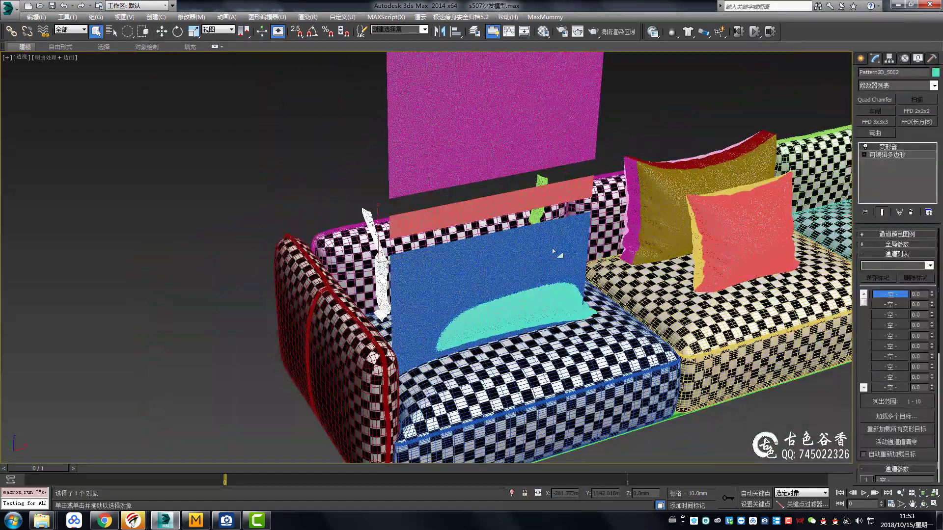
{"action": "left_click", "coordinate": [899, 303]}
{"action": "scroll", "coordinate": [358, 138], "scroll_direction": "down", "scroll_amount": 4}
{"action": "left_click", "coordinate": [378, 118]}
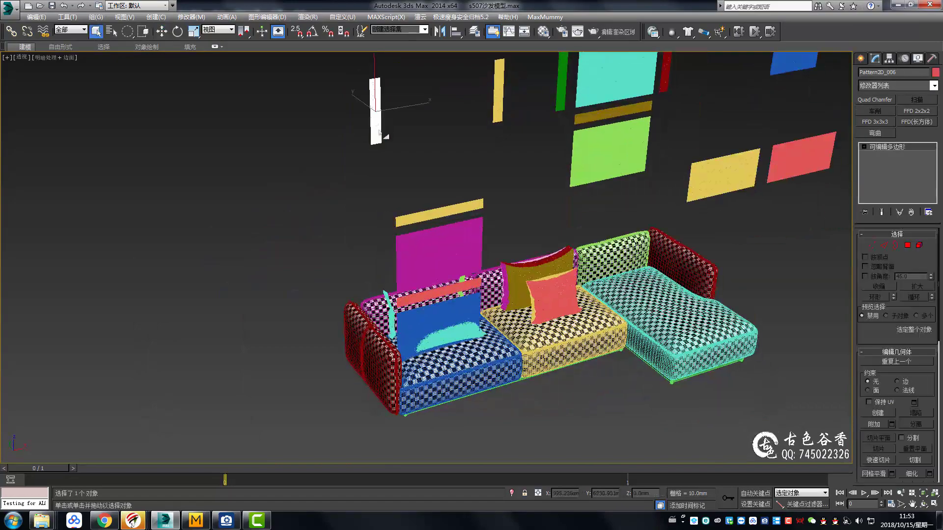
{"action": "scroll", "coordinate": [379, 118], "scroll_direction": "up", "scroll_amount": 5}
{"action": "scroll", "coordinate": [411, 319], "scroll_direction": "down", "scroll_amount": 3}
{"action": "scroll", "coordinate": [411, 319], "scroll_direction": "up", "scroll_amount": 3}
{"action": "scroll", "coordinate": [410, 319], "scroll_direction": "down", "scroll_amount": 3}
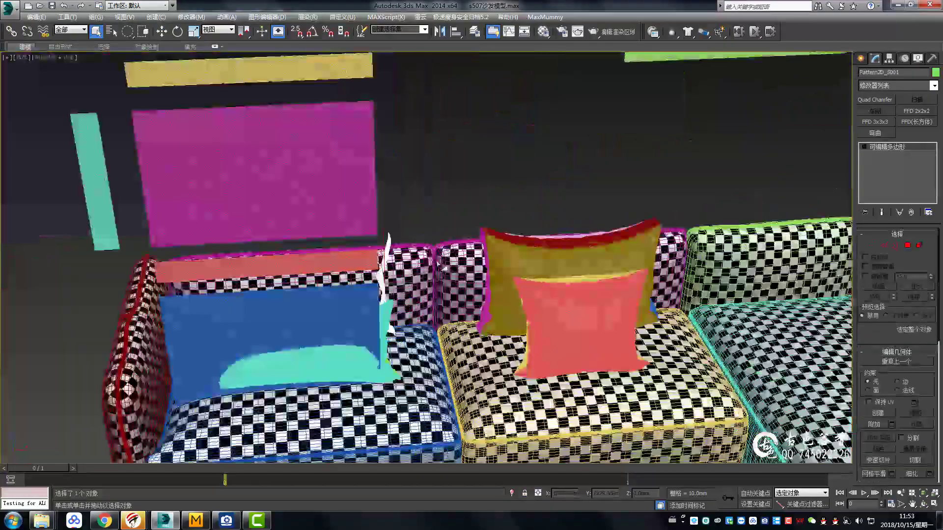
Step: Load panel Pattern2D_005 as the morph target of pillow Pattern2D_5001
{"action": "left_click", "coordinate": [736, 56]}
{"action": "scroll", "coordinate": [393, 244], "scroll_direction": "down", "scroll_amount": 3}
{"action": "left_click", "coordinate": [415, 227]}
{"action": "scroll", "coordinate": [407, 269], "scroll_direction": "up", "scroll_amount": 3}
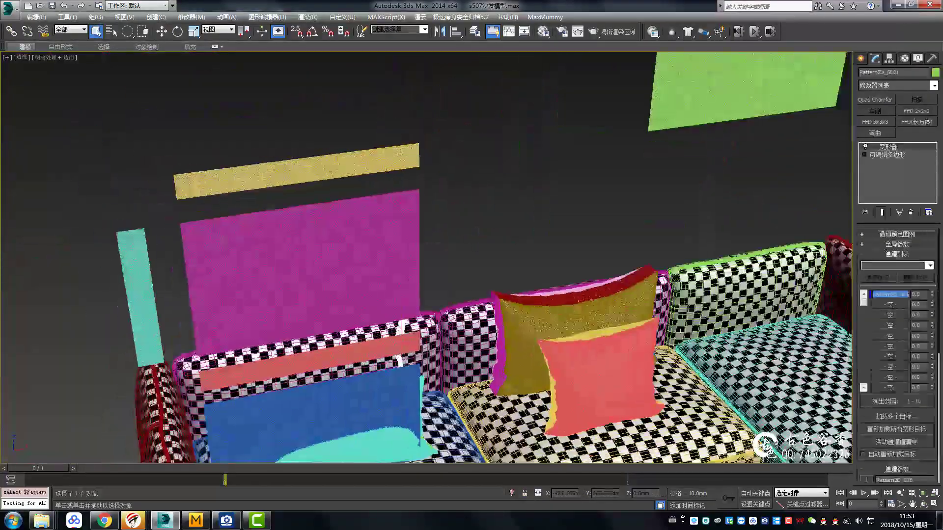
{"action": "scroll", "coordinate": [407, 269], "scroll_direction": "up", "scroll_amount": 1}
Step: Load a morph target for piece Pattern2D_11882_1 and apply it at 100 strength
{"action": "middle_click_drag", "start_coordinate": [407, 269], "coordinate": [393, 295], "text": "alt"}
{"action": "scroll", "coordinate": [393, 295], "scroll_direction": "down", "scroll_amount": 2}
{"action": "scroll", "coordinate": [385, 317], "scroll_direction": "up", "scroll_amount": 3}
{"action": "left_click", "coordinate": [384, 316]}
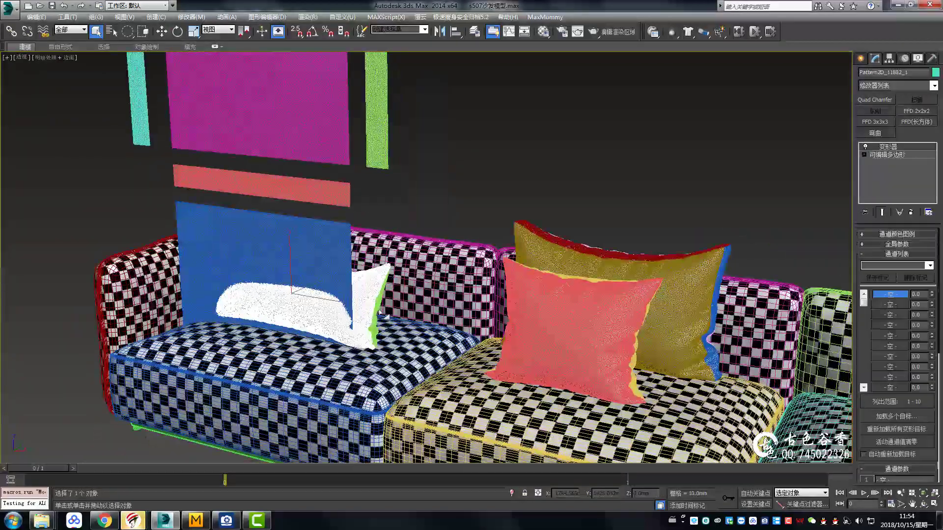
{"action": "left_click", "coordinate": [889, 301]}
{"action": "scroll", "coordinate": [339, 284], "scroll_direction": "down", "scroll_amount": 5}
{"action": "scroll", "coordinate": [522, 265], "scroll_direction": "up", "scroll_amount": 4}
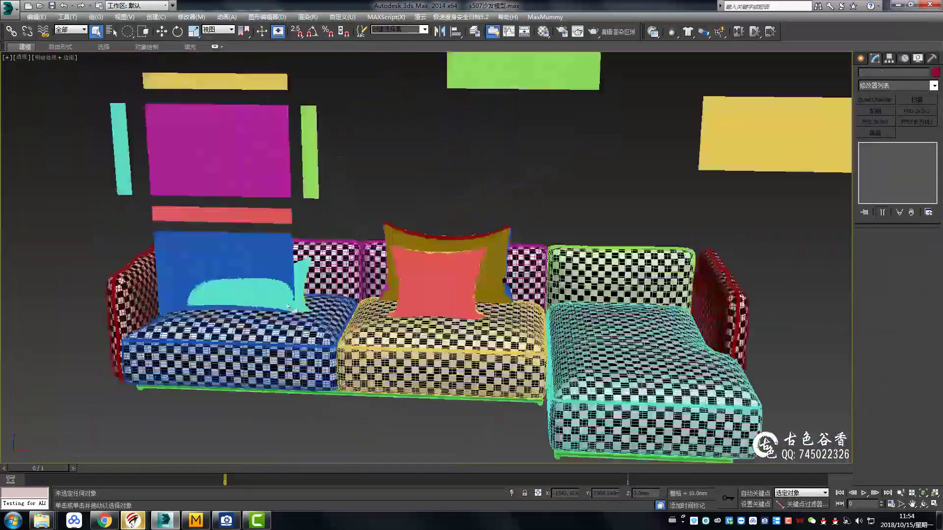
{"action": "key", "text": "q"}
{"action": "scroll", "coordinate": [392, 270], "scroll_direction": "down", "scroll_amount": 2}
{"action": "scroll", "coordinate": [249, 245], "scroll_direction": "up", "scroll_amount": 6}
Step: Load panel Pattern2D_014 as the morph target of green pillow Pattern2D_11882
{"action": "left_click", "coordinate": [249, 246]}
{"action": "middle_click_drag", "start_coordinate": [249, 245], "coordinate": [293, 268], "text": "alt"}
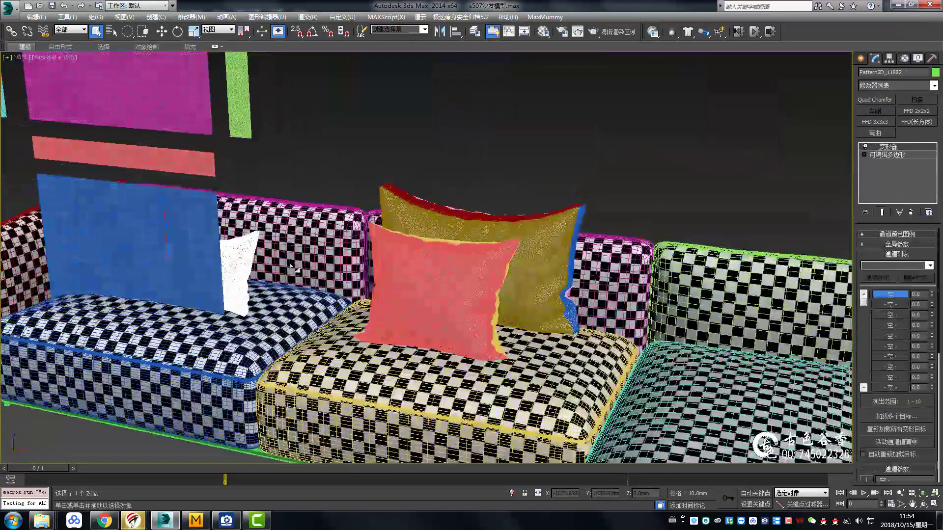
{"action": "left_click", "coordinate": [889, 300]}
{"action": "scroll", "coordinate": [491, 295], "scroll_direction": "down", "scroll_amount": 5}
{"action": "scroll", "coordinate": [474, 290], "scroll_direction": "up", "scroll_amount": 1}
{"action": "scroll", "coordinate": [474, 290], "scroll_direction": "up", "scroll_amount": 1}
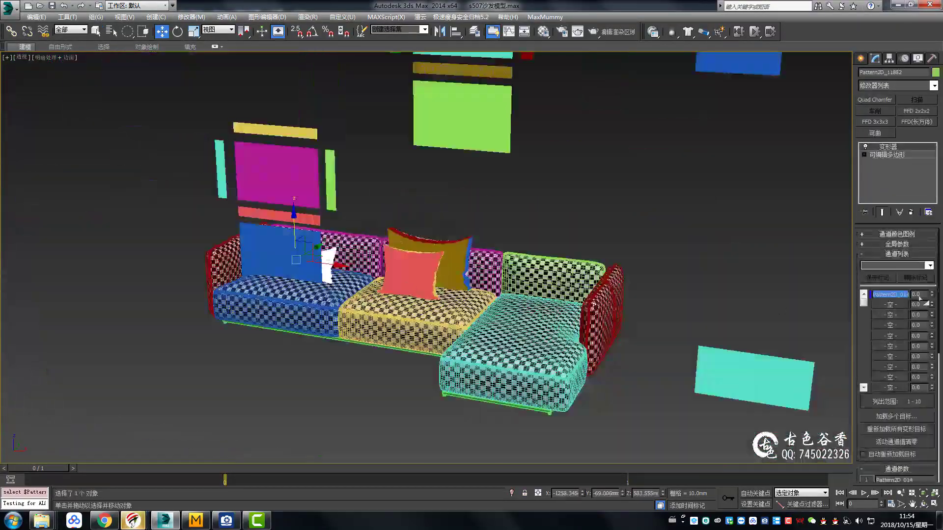
{"action": "scroll", "coordinate": [474, 290], "scroll_direction": "up", "scroll_amount": 2}
{"action": "left_click", "coordinate": [474, 289]}
{"action": "scroll", "coordinate": [442, 275], "scroll_direction": "up", "scroll_amount": 2}
{"action": "scroll", "coordinate": [314, 294], "scroll_direction": "up", "scroll_amount": 3}
Step: Give salmon pillows Pattern2D_10075_1 and Pattern2D_10075 the magenta panel and Pattern2D_013 as targets
{"action": "left_click", "coordinate": [309, 314]}
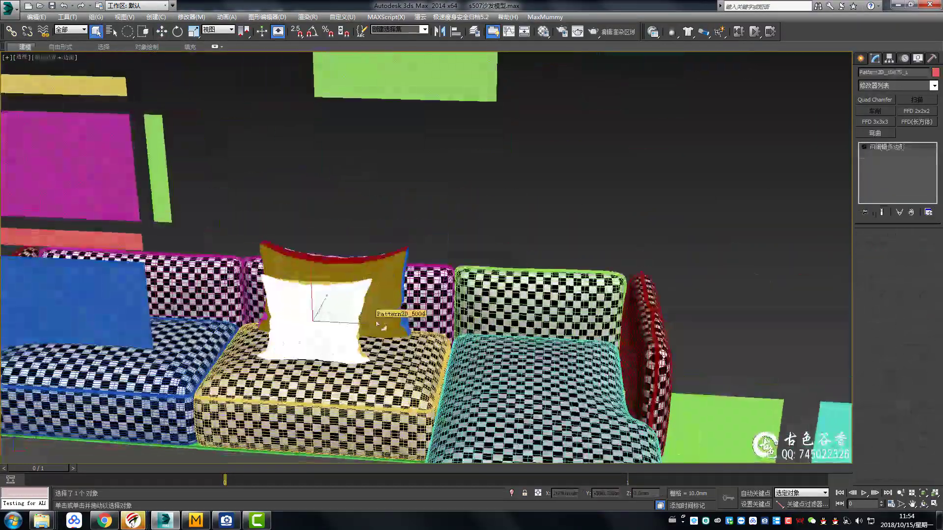
{"action": "left_click", "coordinate": [893, 298]}
{"action": "scroll", "coordinate": [546, 269], "scroll_direction": "down", "scroll_amount": 4}
{"action": "scroll", "coordinate": [547, 269], "scroll_direction": "up", "scroll_amount": 2}
{"action": "left_click", "coordinate": [625, 101]}
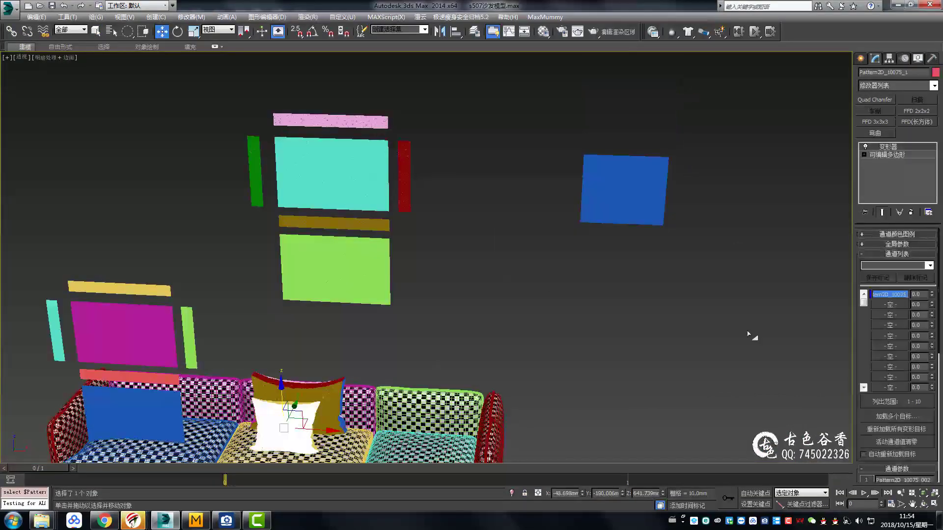
{"action": "key", "text": "q"}
{"action": "left_click", "coordinate": [295, 425]}
{"action": "left_click", "coordinate": [904, 308]}
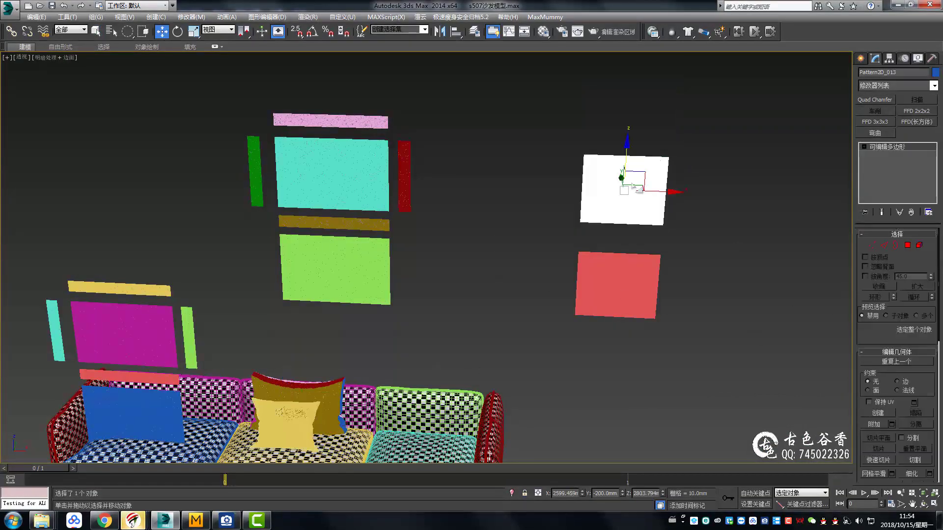
{"action": "left_click", "coordinate": [623, 189]}
{"action": "key", "text": "q"}
Step: Load squares Pattern2D_008 and Pattern2D_007 as morph targets for pillow Pattern2D_5004
{"action": "middle_click_drag", "start_coordinate": [442, 344], "coordinate": [441, 265]}
{"action": "left_click", "coordinate": [311, 341]}
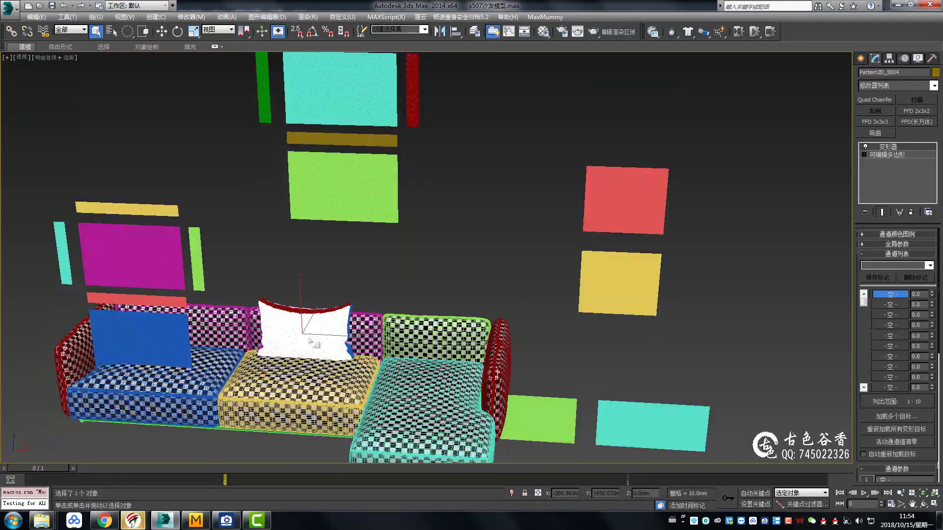
{"action": "left_click", "coordinate": [894, 304]}
{"action": "left_click", "coordinate": [340, 88]}
{"action": "middle_click_drag", "start_coordinate": [340, 89], "coordinate": [335, 123]}
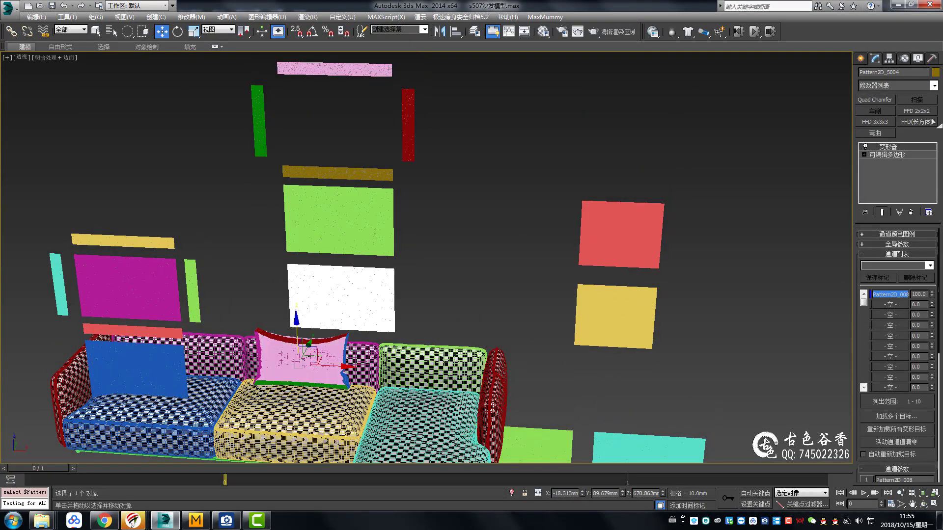
{"action": "left_click", "coordinate": [339, 221]}
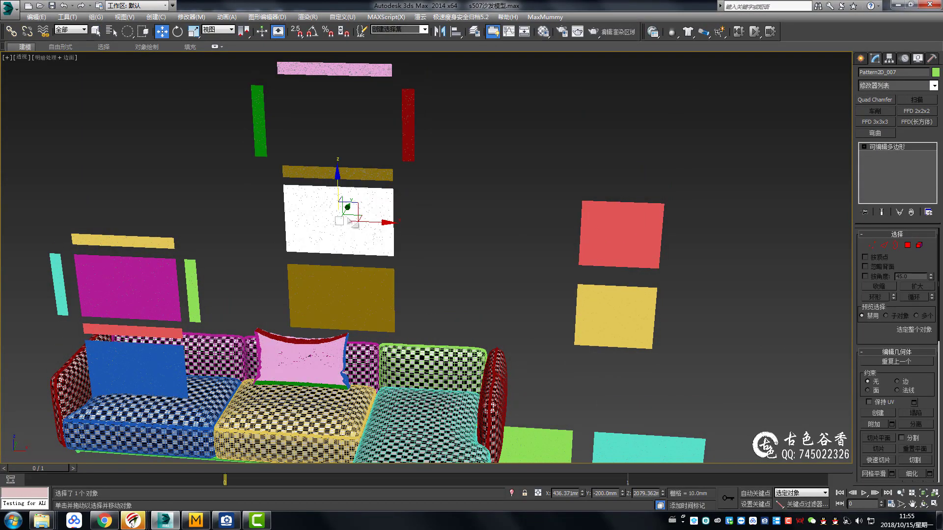
{"action": "scroll", "coordinate": [311, 368], "scroll_direction": "up", "scroll_amount": 3}
Step: Target bolster Pattern2D_5005 to Pattern2D_009 and pink pillow Pattern2D_5006 to Pattern2D_010
{"action": "left_click", "coordinate": [356, 315]}
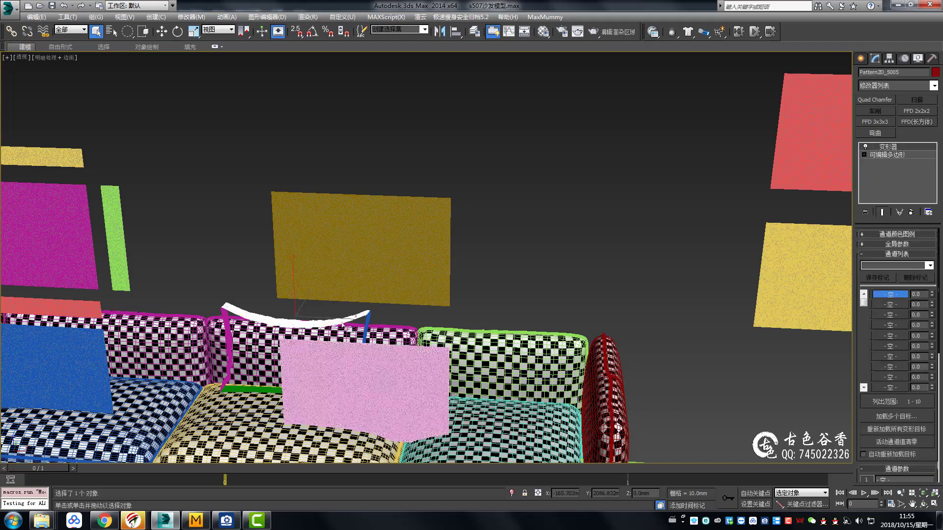
{"action": "left_click", "coordinate": [421, 188]}
{"action": "scroll", "coordinate": [393, 162], "scroll_direction": "down", "scroll_amount": 5}
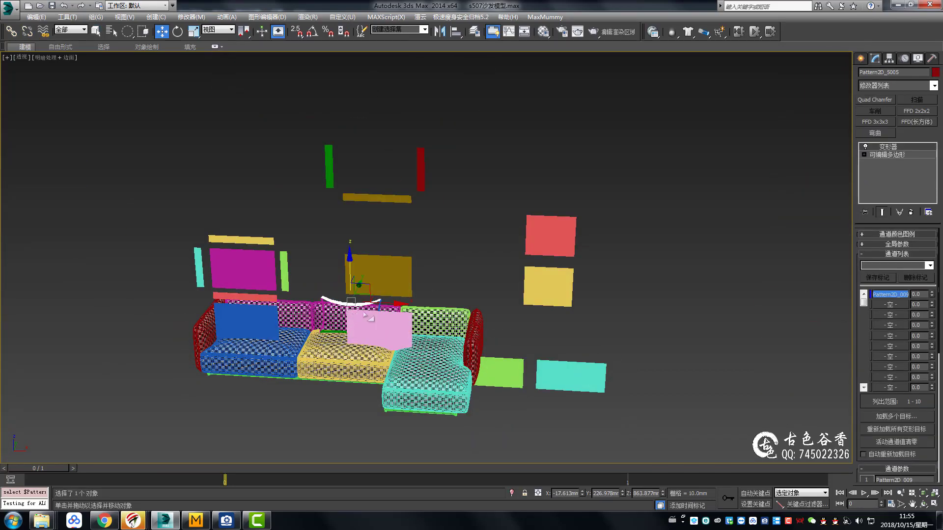
{"action": "left_click", "coordinate": [382, 324]}
{"action": "scroll", "coordinate": [378, 324], "scroll_direction": "up", "scroll_amount": 3}
{"action": "scroll", "coordinate": [338, 324], "scroll_direction": "up", "scroll_amount": 2}
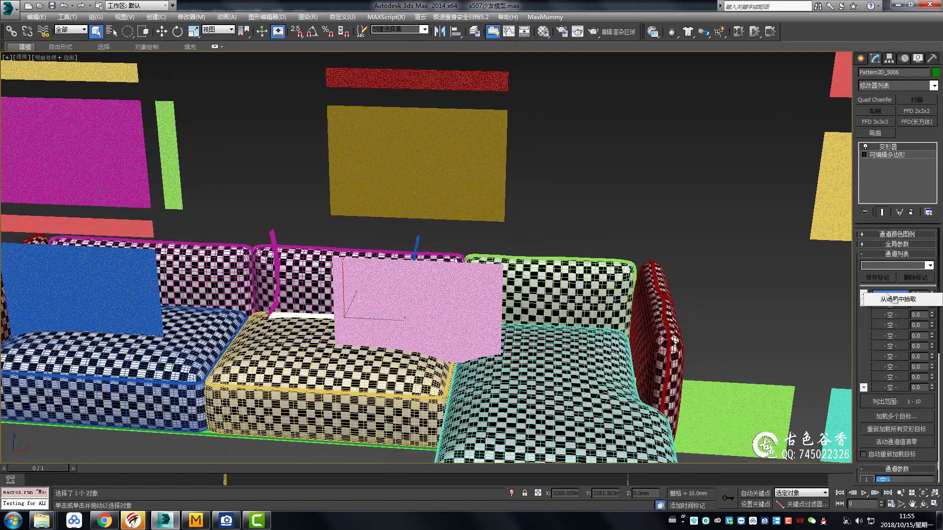
{"action": "left_click", "coordinate": [889, 299]}
{"action": "scroll", "coordinate": [442, 246], "scroll_direction": "down", "scroll_amount": 5}
{"action": "left_click", "coordinate": [442, 189]}
{"action": "scroll", "coordinate": [442, 196], "scroll_direction": "up", "scroll_amount": 3}
{"action": "scroll", "coordinate": [442, 196], "scroll_direction": "up", "scroll_amount": 2}
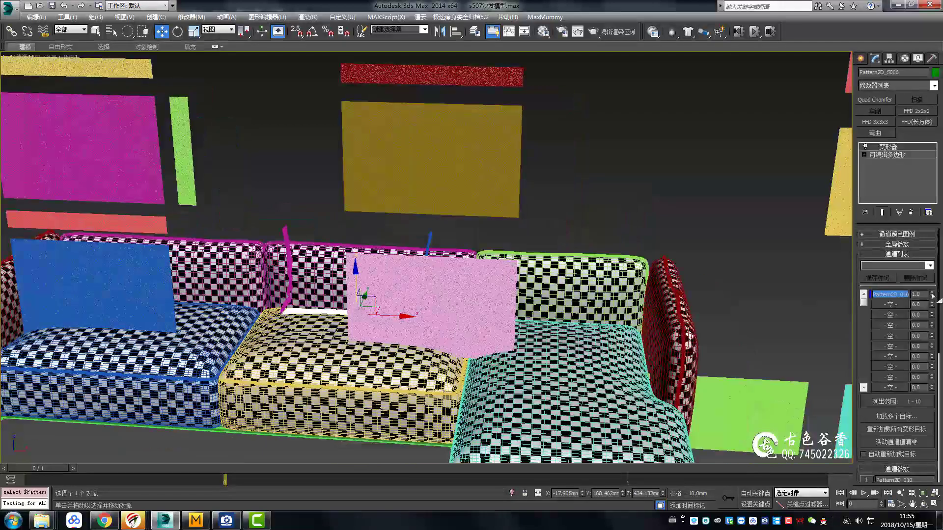
{"action": "scroll", "coordinate": [441, 245], "scroll_direction": "down", "scroll_amount": 2}
Step: Load panel Pattern2D_012 as the morph target of thin curved piece Pattern2D_5008
{"action": "left_click", "coordinate": [284, 299]}
{"action": "scroll", "coordinate": [442, 245], "scroll_direction": "down", "scroll_amount": 2}
{"action": "scroll", "coordinate": [542, 257], "scroll_direction": "down", "scroll_amount": 2}
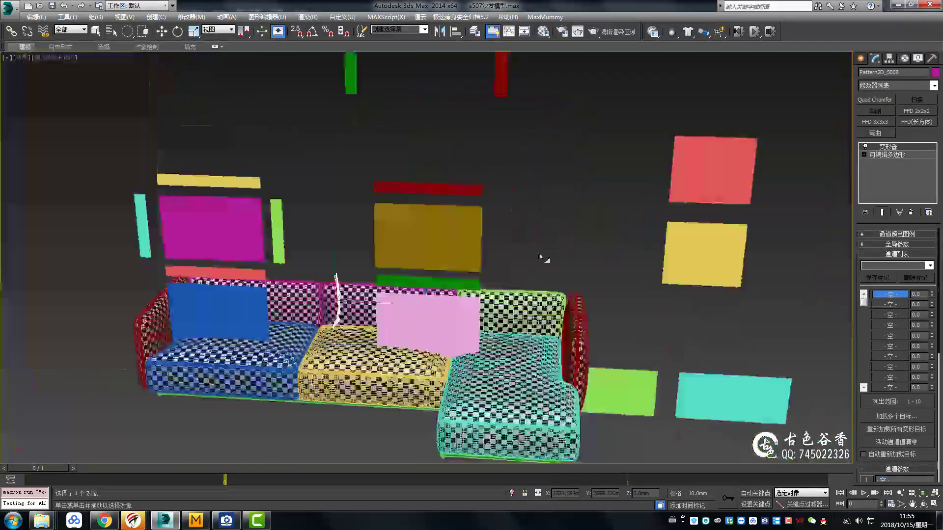
{"action": "scroll", "coordinate": [541, 257], "scroll_direction": "down", "scroll_amount": 3}
{"action": "left_click", "coordinate": [890, 294]}
{"action": "middle_click_drag", "start_coordinate": [442, 246], "coordinate": [491, 221], "text": "alt"}
{"action": "scroll", "coordinate": [442, 245], "scroll_direction": "up", "scroll_amount": 4}
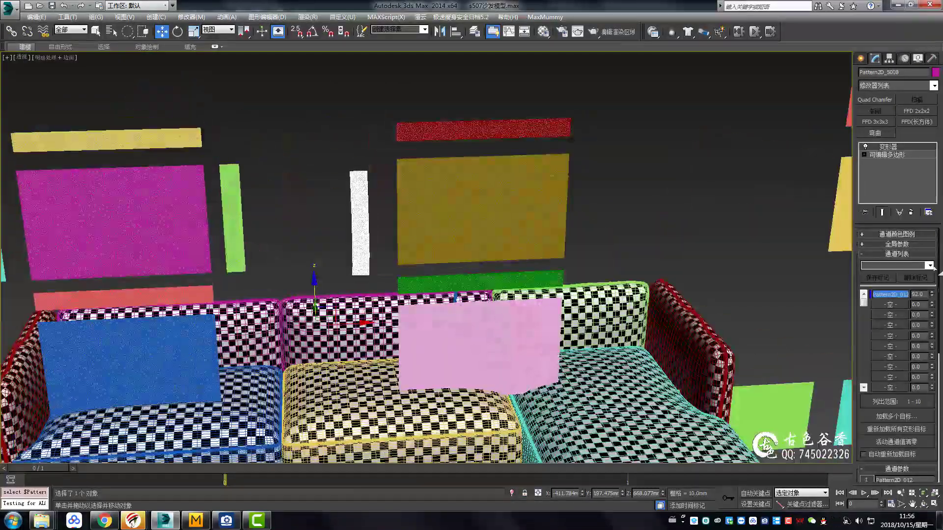
{"action": "scroll", "coordinate": [442, 245], "scroll_direction": "down", "scroll_amount": 2}
Step: Load panel Pattern2D_011 as the morph target of piece Pattern2D_5007
{"action": "left_click", "coordinate": [314, 295]}
{"action": "scroll", "coordinate": [314, 294], "scroll_direction": "up", "scroll_amount": 3}
{"action": "left_click", "coordinate": [897, 299]}
{"action": "scroll", "coordinate": [492, 168], "scroll_direction": "down", "scroll_amount": 3}
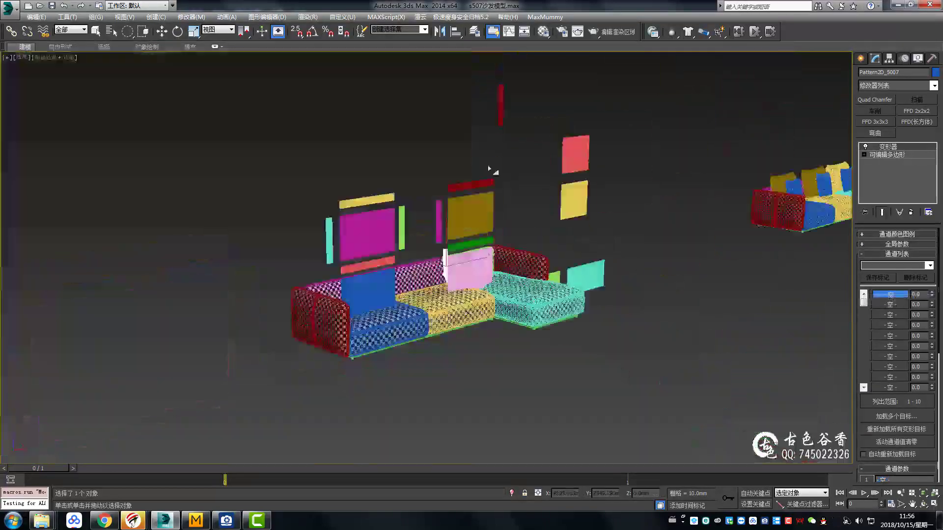
{"action": "left_click", "coordinate": [493, 169]}
{"action": "scroll", "coordinate": [496, 157], "scroll_direction": "up", "scroll_amount": 2}
{"action": "scroll", "coordinate": [441, 295], "scroll_direction": "up", "scroll_amount": 3}
{"action": "scroll", "coordinate": [442, 295], "scroll_direction": "down", "scroll_amount": 4}
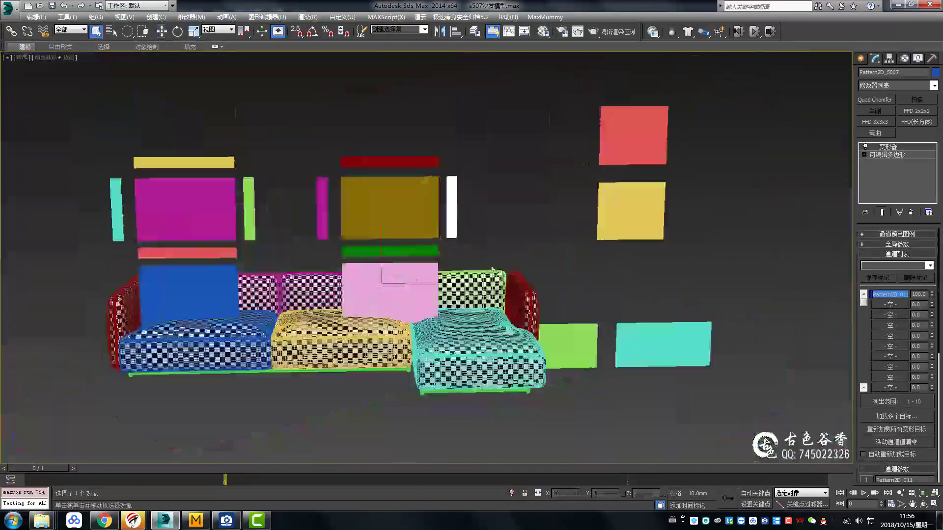
Step: In Top view, box-select all the sofa pattern pieces
{"action": "key", "text": "t"}
{"action": "key", "text": "q"}
{"action": "left_click_drag", "start_coordinate": [165, 128], "coordinate": [461, 303]}
Step: Hide the sofa, leaving only the patterns, and open Pattern2D_4998's object properties
{"action": "key", "text": "f"}
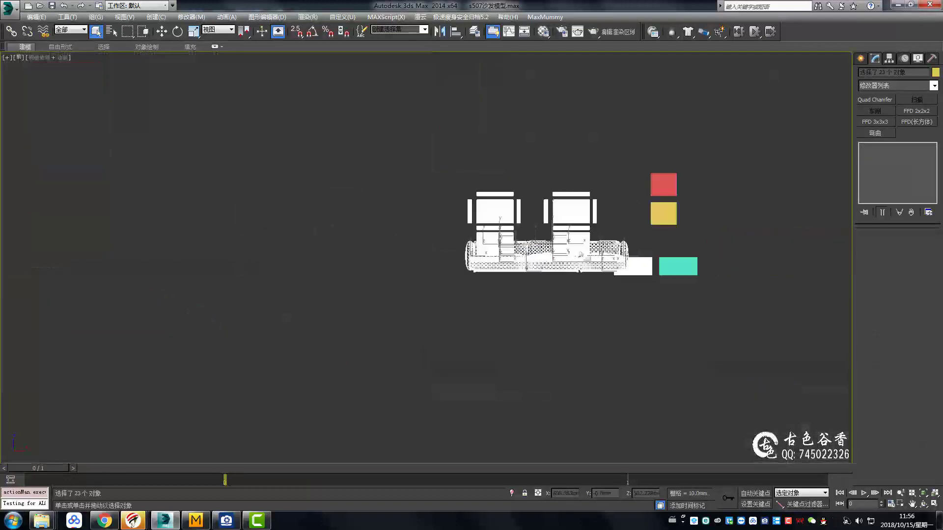
{"action": "scroll", "coordinate": [524, 238], "scroll_direction": "up", "scroll_amount": 4}
{"action": "right_click", "coordinate": [523, 238]}
{"action": "left_click", "coordinate": [523, 232]}
{"action": "scroll", "coordinate": [442, 275], "scroll_direction": "down", "scroll_amount": 3}
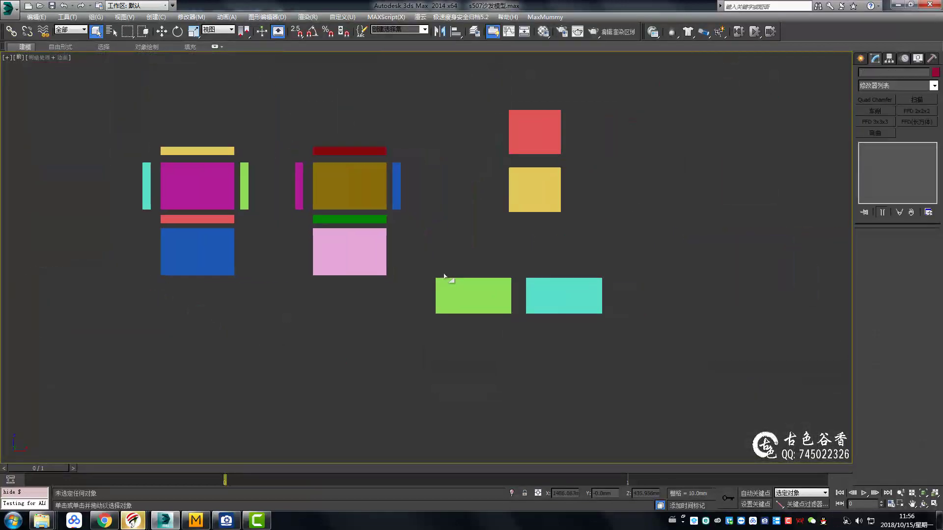
{"action": "scroll", "coordinate": [332, 270], "scroll_direction": "up", "scroll_amount": 5}
{"action": "left_click", "coordinate": [349, 248]}
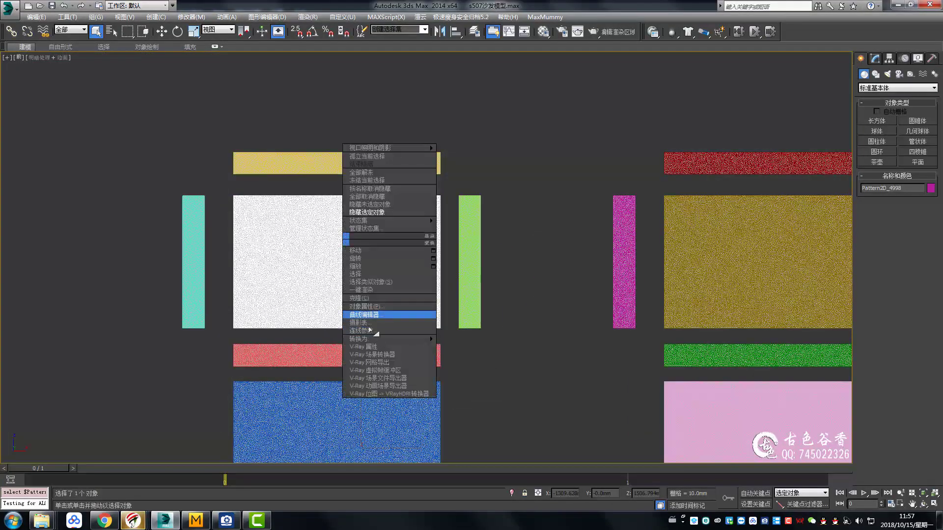
{"action": "left_click", "coordinate": [364, 307]}
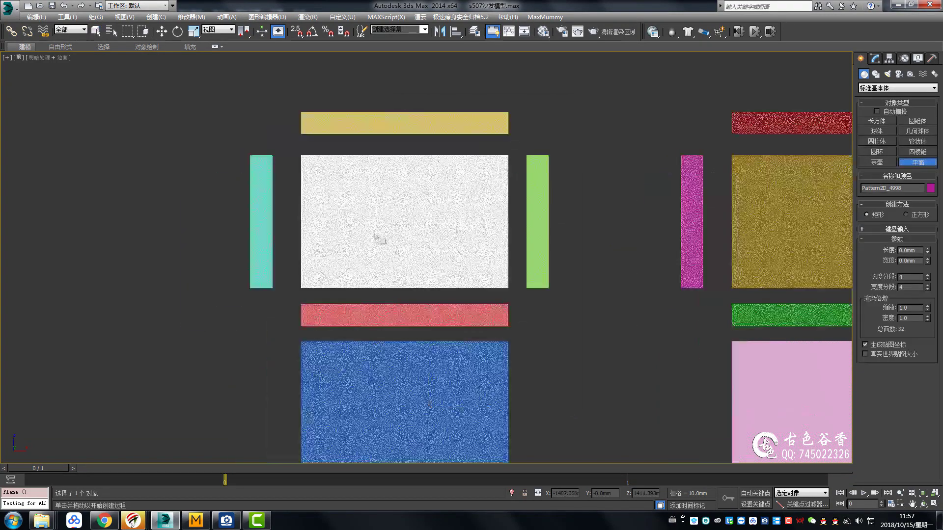
{"action": "scroll", "coordinate": [379, 237], "scroll_direction": "up", "scroll_amount": 5}
Step: Draw a plane over the white pattern in wireframe view with 82 × 122 segments
{"action": "left_click_drag", "start_coordinate": [203, 91], "coordinate": [617, 356]}
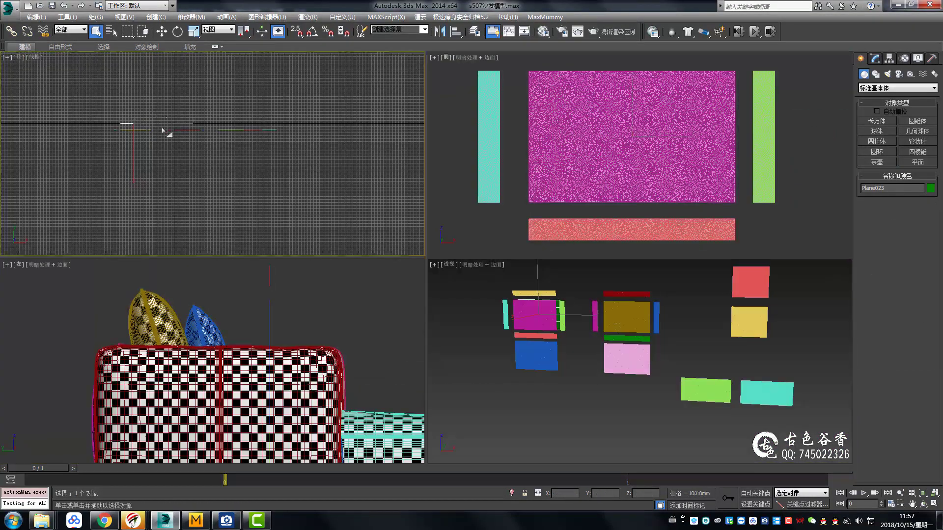
{"action": "key", "text": "F3"}
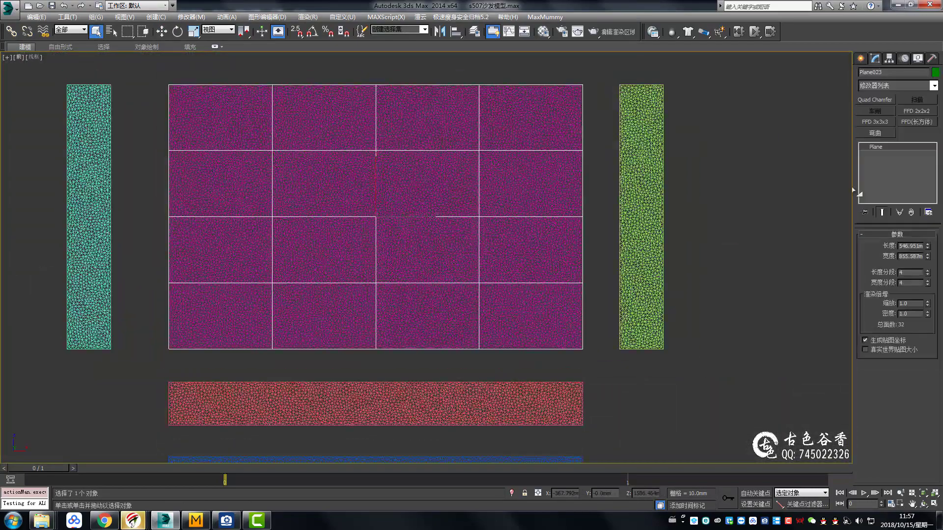
{"action": "scroll", "coordinate": [615, 170], "scroll_direction": "up", "scroll_amount": 5}
{"action": "type", "text": "200"}
{"action": "key", "text": "Return"}
{"action": "scroll", "coordinate": [579, 265], "scroll_direction": "up", "scroll_amount": 5}
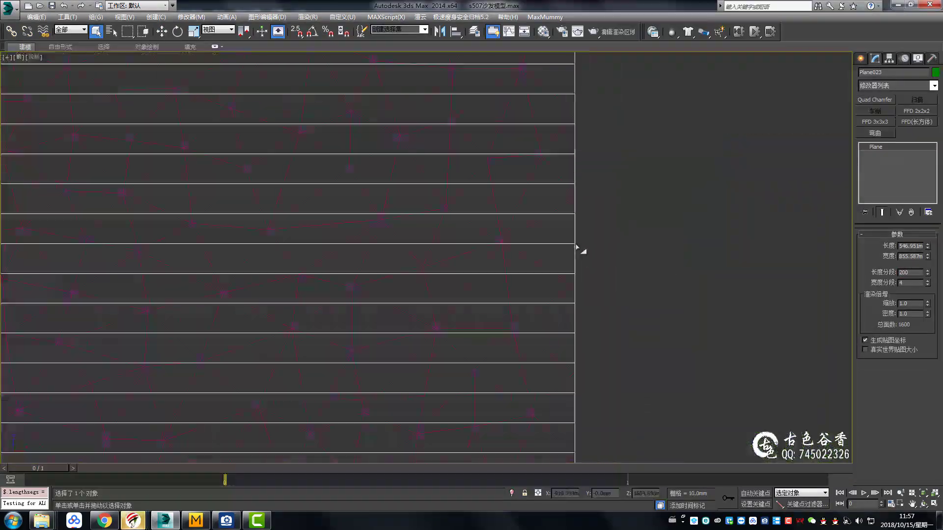
{"action": "scroll", "coordinate": [579, 221], "scroll_direction": "up", "scroll_amount": 5}
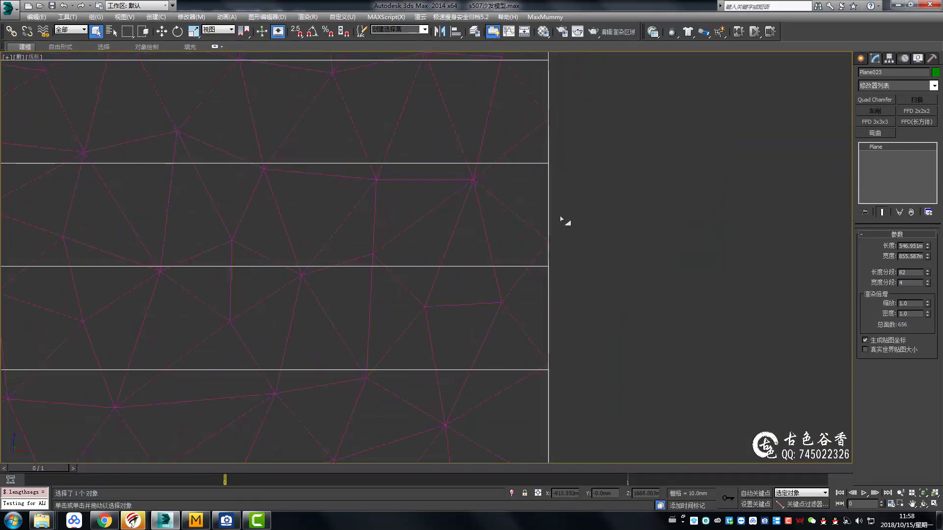
{"action": "scroll", "coordinate": [575, 301], "scroll_direction": "down", "scroll_amount": 3}
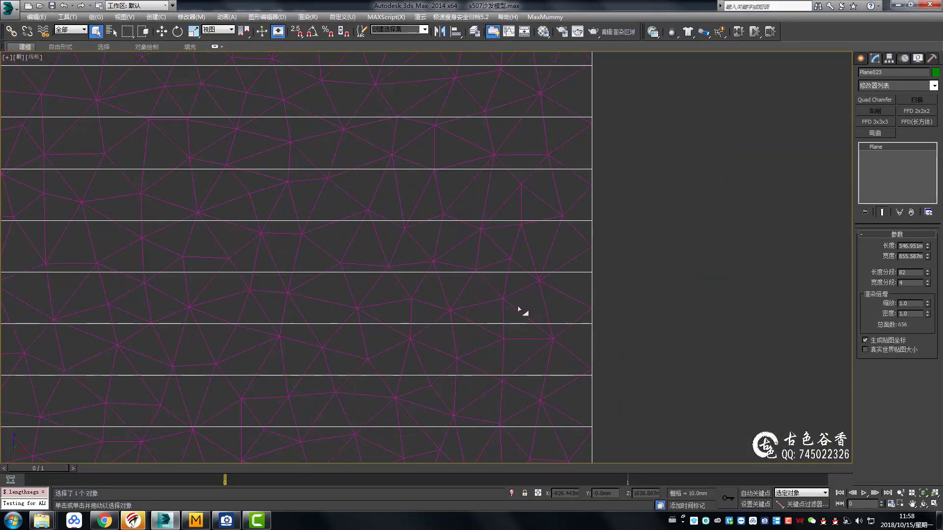
{"action": "scroll", "coordinate": [550, 300], "scroll_direction": "down", "scroll_amount": 1}
{"action": "scroll", "coordinate": [577, 265], "scroll_direction": "down", "scroll_amount": 1}
{"action": "scroll", "coordinate": [592, 297], "scroll_direction": "down", "scroll_amount": 2}
{"action": "scroll", "coordinate": [675, 300], "scroll_direction": "down", "scroll_amount": 3}
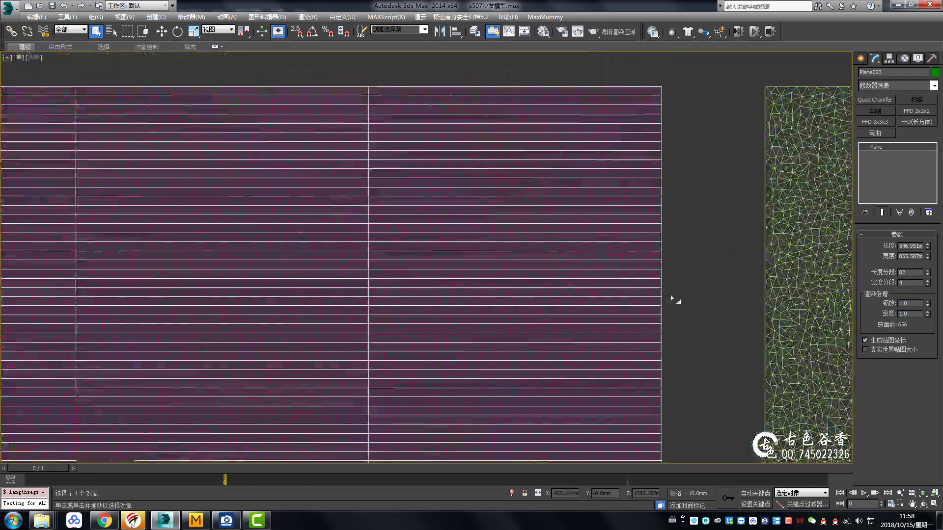
{"action": "scroll", "coordinate": [608, 239], "scroll_direction": "up", "scroll_amount": 5}
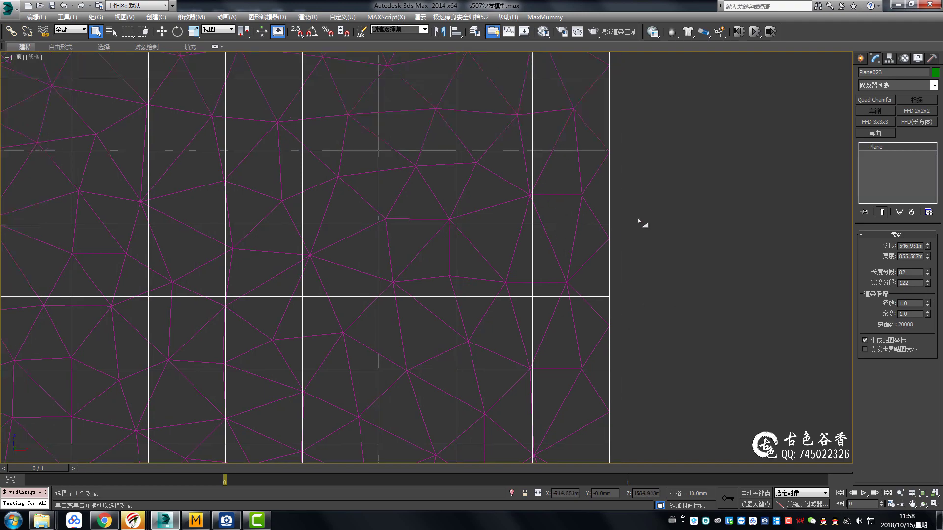
{"action": "scroll", "coordinate": [532, 305], "scroll_direction": "down", "scroll_amount": 5}
{"action": "scroll", "coordinate": [481, 290], "scroll_direction": "down", "scroll_amount": 4}
Step: Bring up the conversion options for the new plane, Plane023
{"action": "right_click", "coordinate": [476, 285]}
{"action": "scroll", "coordinate": [452, 263], "scroll_direction": "down", "scroll_amount": 3}
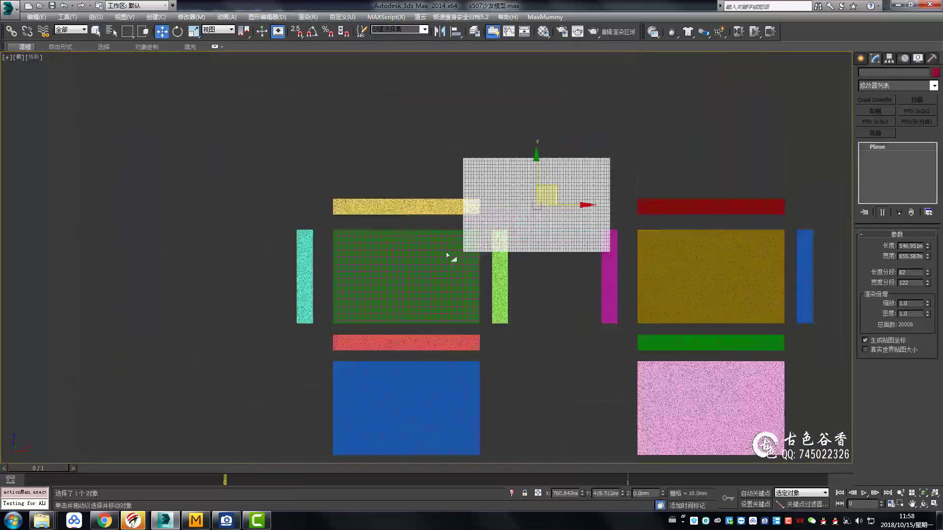
{"action": "scroll", "coordinate": [404, 273], "scroll_direction": "up", "scroll_amount": 3}
{"action": "scroll", "coordinate": [404, 274], "scroll_direction": "up", "scroll_amount": 2}
{"action": "right_click", "coordinate": [488, 268]}
Step: Convert the plane to an editable poly and check its 20008-face count in properties
{"action": "left_click", "coordinate": [610, 373]}
{"action": "middle_click_drag", "start_coordinate": [683, 334], "coordinate": [539, 284]}
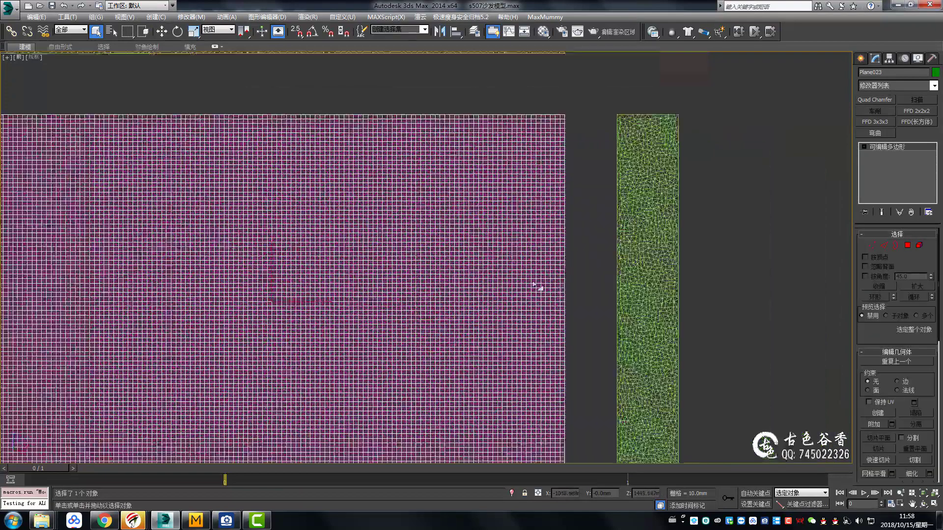
{"action": "right_click", "coordinate": [485, 343]}
{"action": "left_click", "coordinate": [506, 407]}
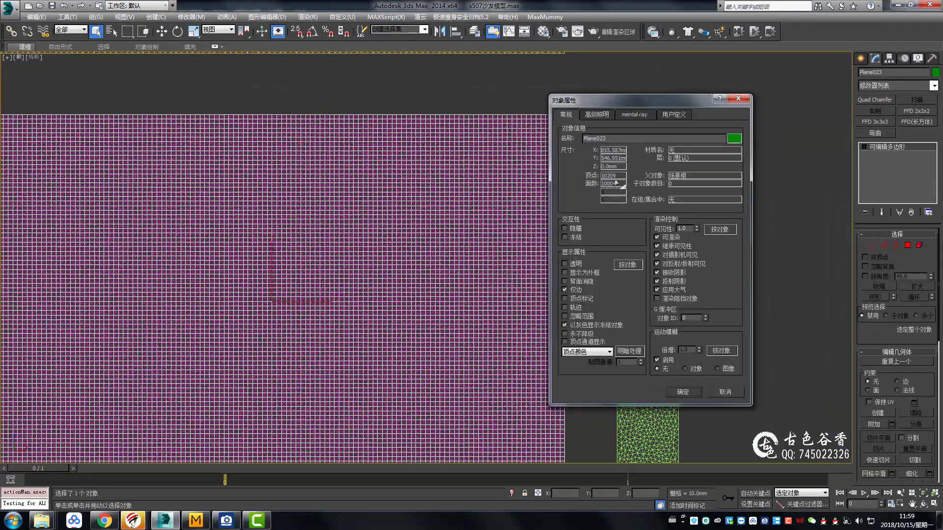
{"action": "left_click", "coordinate": [682, 392]}
{"action": "scroll", "coordinate": [679, 227], "scroll_direction": "up", "scroll_amount": 3}
Step: Compare with Pattern2D_4998's face count in its properties, then reselect the dense plane
{"action": "left_click", "coordinate": [679, 227]}
{"action": "right_click", "coordinate": [598, 220]}
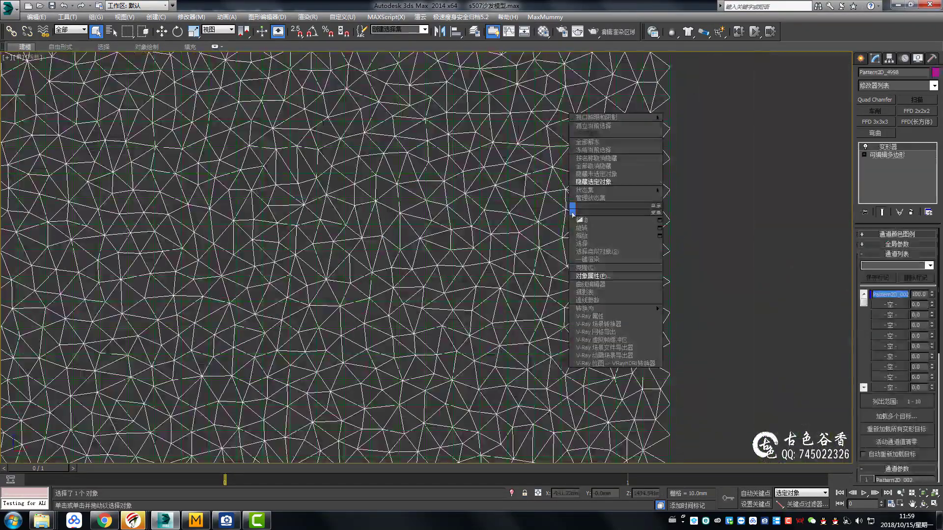
{"action": "left_click", "coordinate": [582, 283]}
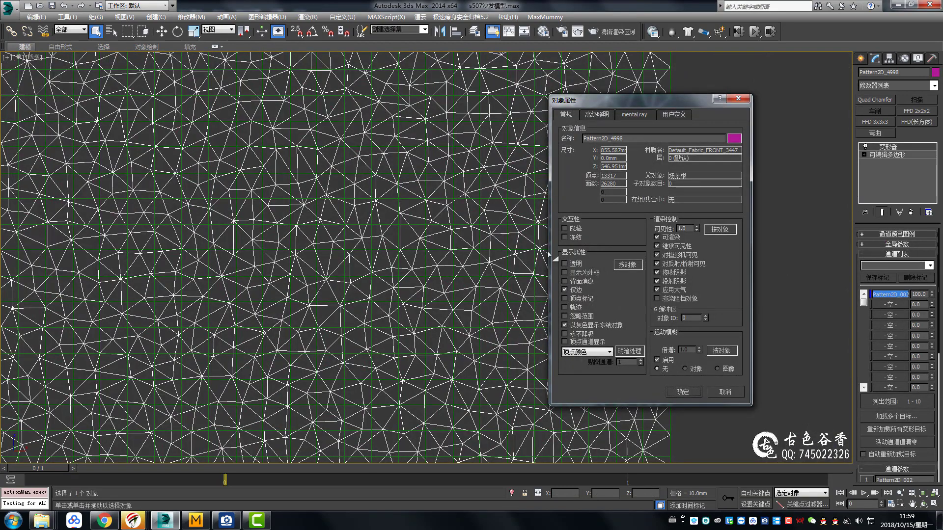
{"action": "left_click", "coordinate": [682, 392]}
{"action": "scroll", "coordinate": [570, 301], "scroll_direction": "down", "scroll_amount": 3}
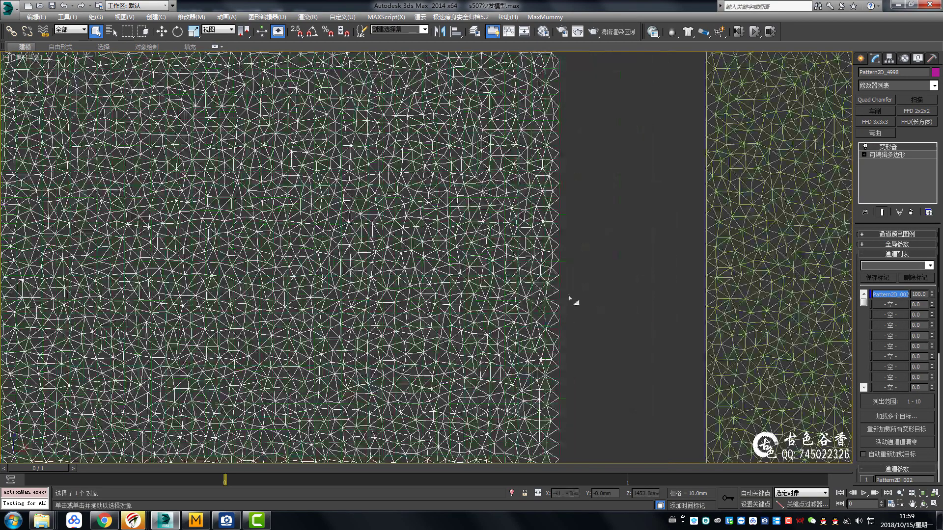
{"action": "scroll", "coordinate": [480, 295], "scroll_direction": "down", "scroll_amount": 3}
{"action": "scroll", "coordinate": [509, 216], "scroll_direction": "down", "scroll_amount": 2}
{"action": "left_click", "coordinate": [446, 279]}
Step: Clone the dense plane upward as the copy Plane025
{"action": "key", "text": "w"}
{"action": "left_click_drag", "start_coordinate": [445, 278], "coordinate": [443, 134], "text": "shift"}
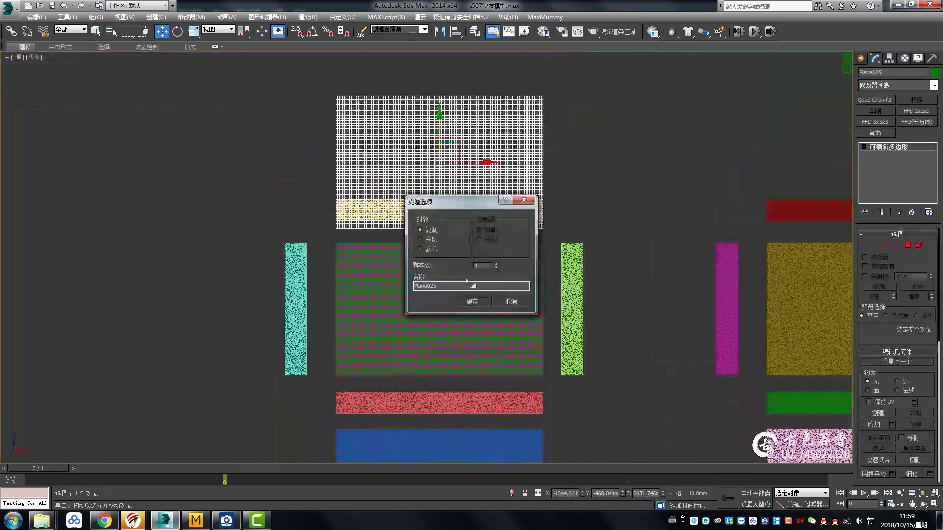
{"action": "left_click", "coordinate": [439, 300]}
{"action": "scroll", "coordinate": [362, 294], "scroll_direction": "up", "scroll_amount": 4}
{"action": "scroll", "coordinate": [413, 322], "scroll_direction": "up", "scroll_amount": 3}
{"action": "scroll", "coordinate": [369, 312], "scroll_direction": "down", "scroll_amount": 3}
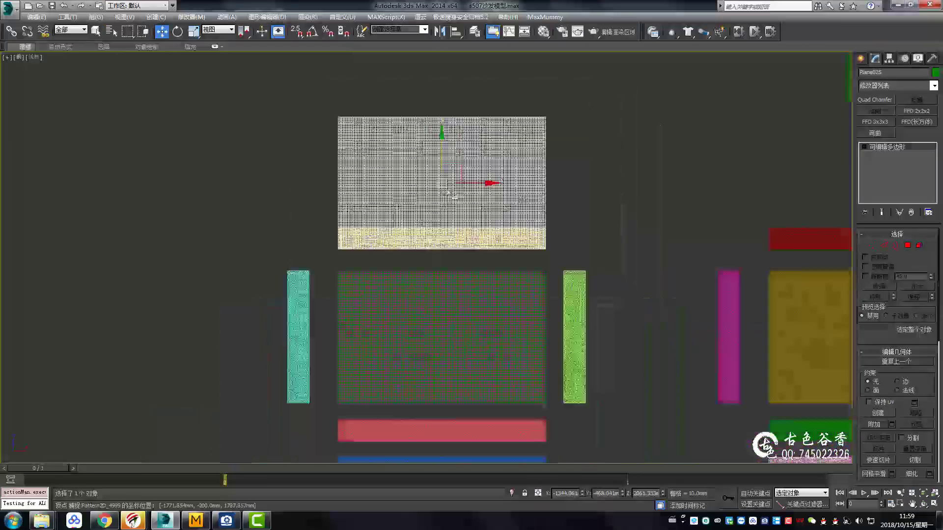
{"action": "scroll", "coordinate": [373, 294], "scroll_direction": "down", "scroll_amount": 2}
Step: Place another plane copy over the blue pattern and align it with Pattern2D_4997
{"action": "left_click_drag", "start_coordinate": [392, 147], "coordinate": [393, 304], "text": "shift"}
{"action": "middle_click_drag", "start_coordinate": [400, 449], "coordinate": [400, 359]}
{"action": "scroll", "coordinate": [439, 339], "scroll_direction": "up", "scroll_amount": 2}
{"action": "left_click", "coordinate": [432, 315]}
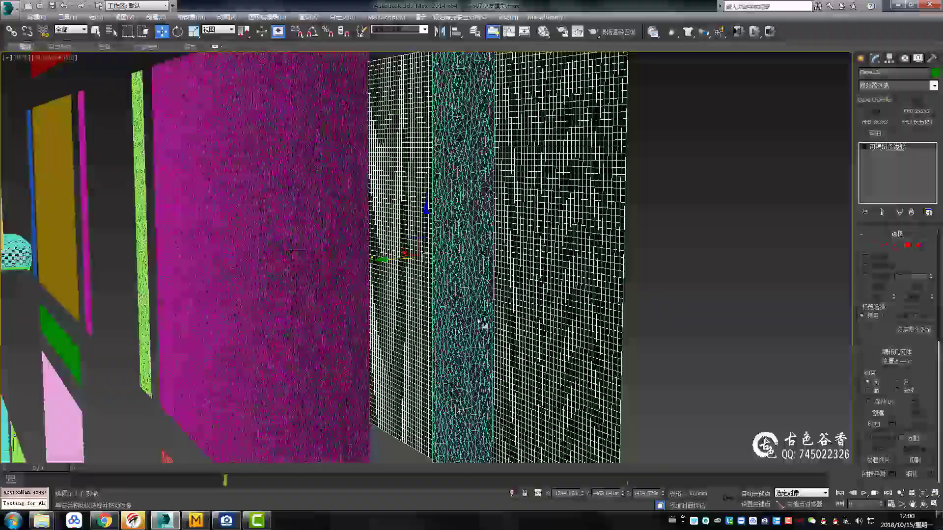
{"action": "mouse_move", "coordinate": [479, 322]}
{"action": "middle_mouse_down", "text": "alt"}
{"action": "mouse_move", "coordinate": [278, 280]}
{"action": "mouse_move", "coordinate": [485, 344]}
{"action": "mouse_move", "coordinate": [431, 185]}
{"action": "middle_mouse_up", "text": "alt"}
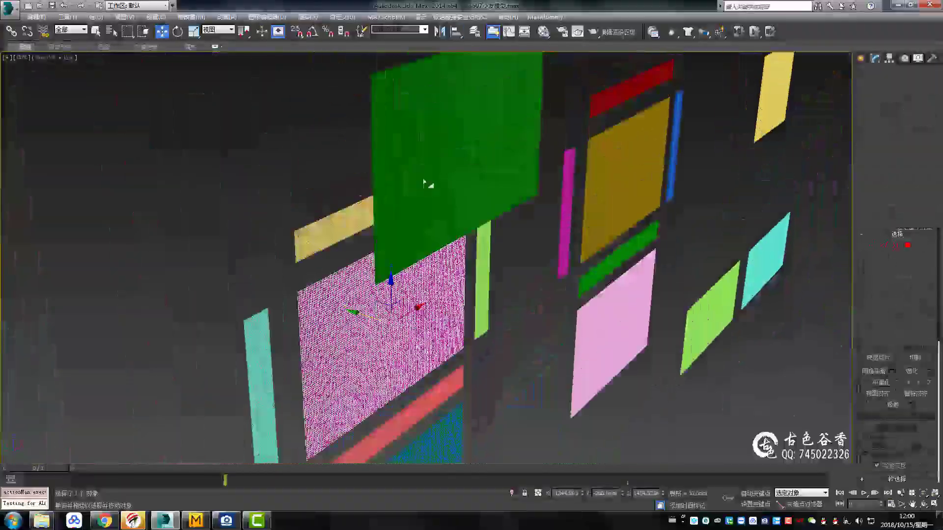
{"action": "key", "text": "f"}
{"action": "scroll", "coordinate": [418, 284], "scroll_direction": "down", "scroll_amount": 4}
Step: Copy a plane over the right-hand patterns and detach its bottom polygon band as a new object
{"action": "left_click_drag", "start_coordinate": [296, 170], "coordinate": [619, 281]}
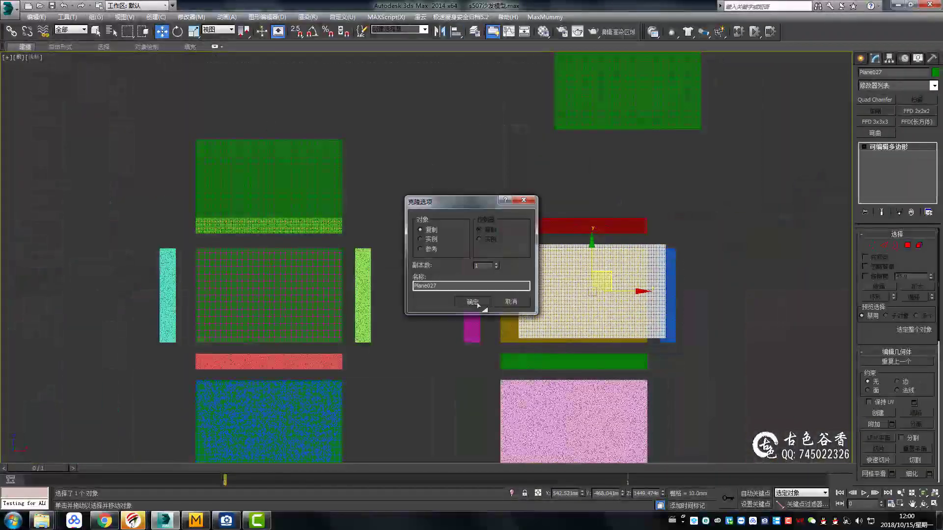
{"action": "left_click", "coordinate": [477, 302]}
{"action": "scroll", "coordinate": [375, 211], "scroll_direction": "up", "scroll_amount": 5}
{"action": "key", "text": "4"}
{"action": "scroll", "coordinate": [694, 250], "scroll_direction": "up", "scroll_amount": 3}
{"action": "left_click_drag", "start_coordinate": [789, 316], "coordinate": [114, 223]}
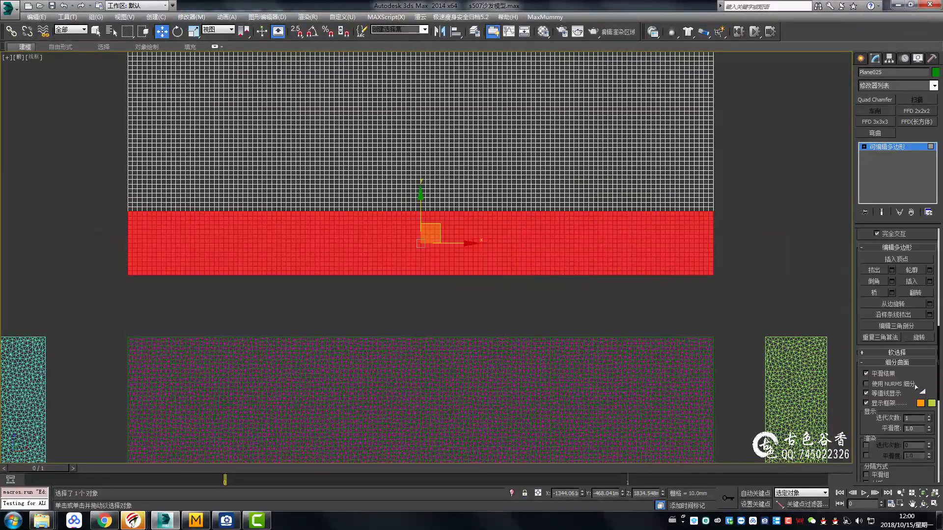
{"action": "scroll", "coordinate": [916, 387], "scroll_direction": "up", "scroll_amount": 2}
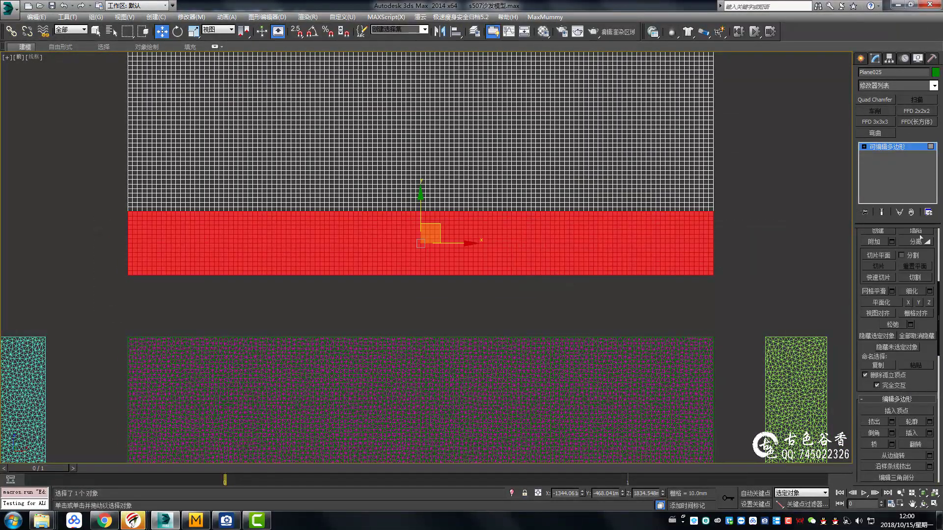
{"action": "left_click", "coordinate": [506, 267]}
{"action": "scroll", "coordinate": [663, 227], "scroll_direction": "down", "scroll_amount": 4}
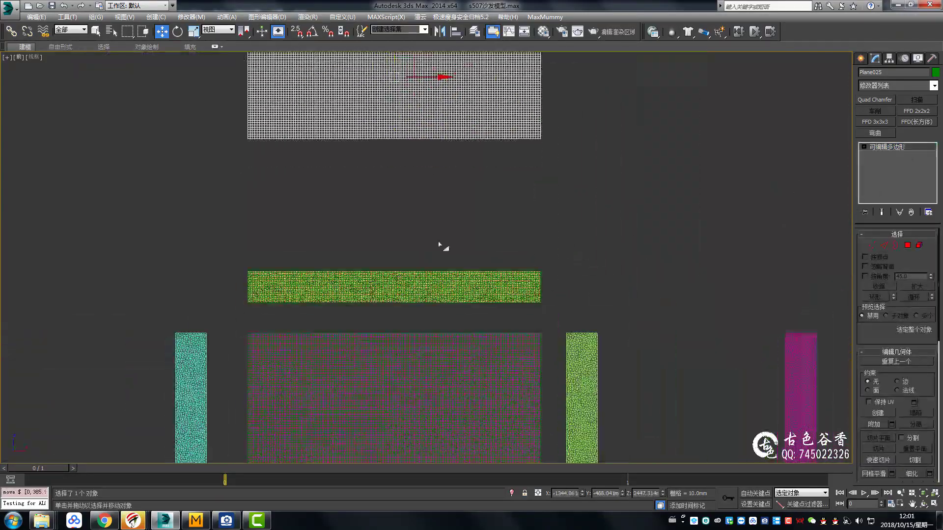
Step: Fit the detached strip to the top border with FFD 2x2x2 snapped control points, then collapse
{"action": "scroll", "coordinate": [490, 201], "scroll_direction": "up", "scroll_amount": 6}
{"action": "key", "text": "1"}
{"action": "scroll", "coordinate": [606, 210], "scroll_direction": "down", "scroll_amount": 4}
{"action": "scroll", "coordinate": [656, 224], "scroll_direction": "up", "scroll_amount": 4}
{"action": "scroll", "coordinate": [656, 225], "scroll_direction": "up", "scroll_amount": 2}
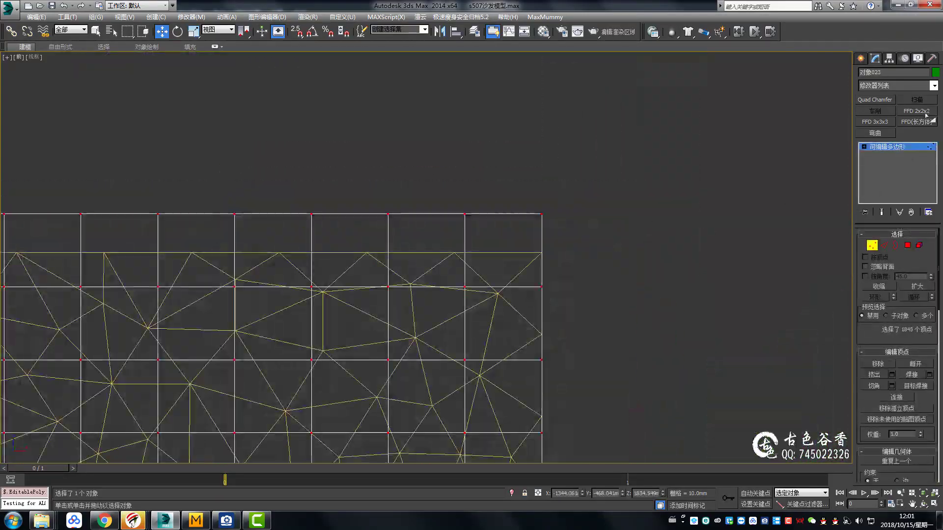
{"action": "left_click", "coordinate": [892, 154]}
{"action": "scroll", "coordinate": [385, 162], "scroll_direction": "down", "scroll_amount": 4}
{"action": "scroll", "coordinate": [726, 143], "scroll_direction": "up", "scroll_amount": 4}
{"action": "scroll", "coordinate": [584, 213], "scroll_direction": "up", "scroll_amount": 2}
{"action": "key", "text": "s"}
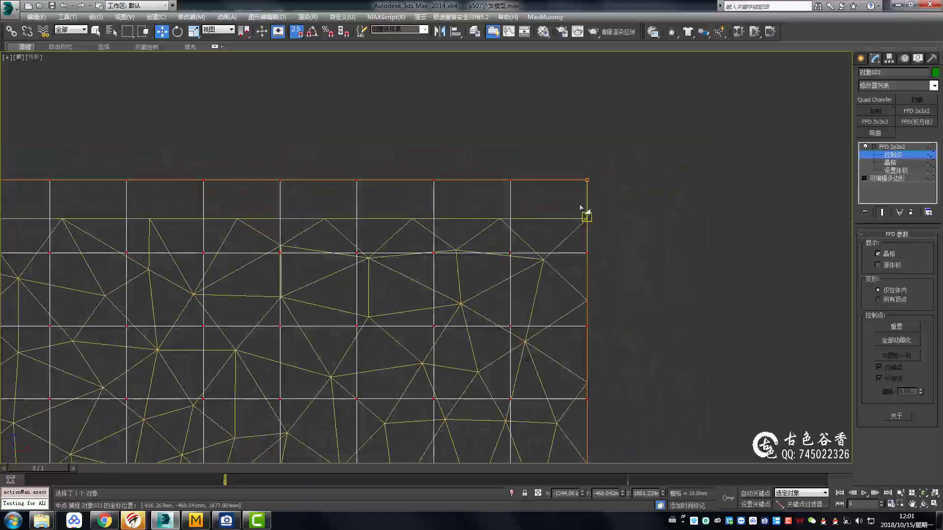
{"action": "scroll", "coordinate": [506, 269], "scroll_direction": "down", "scroll_amount": 3}
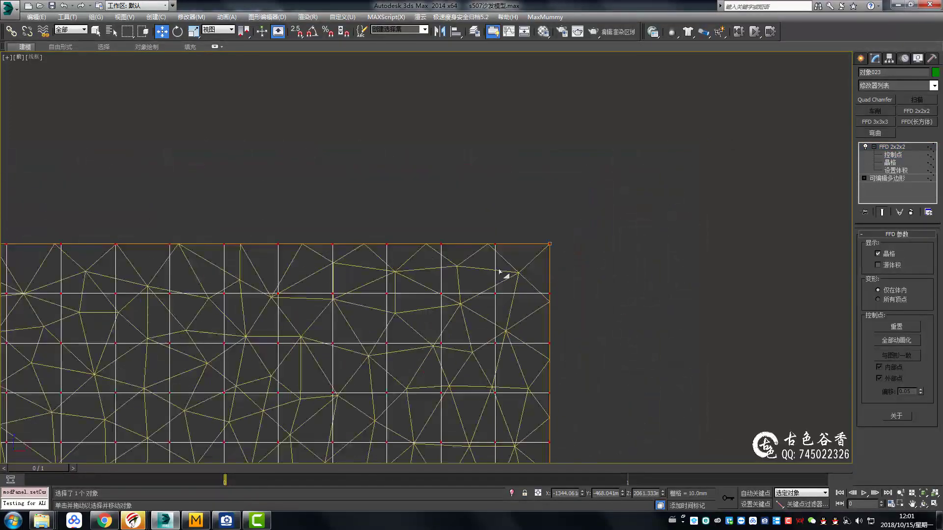
{"action": "right_click", "coordinate": [491, 263]}
{"action": "left_click", "coordinate": [609, 376]}
{"action": "scroll", "coordinate": [541, 246], "scroll_direction": "up", "scroll_amount": 3}
Step: Align the strip to the border pattern and make a copy of it
{"action": "scroll", "coordinate": [490, 240], "scroll_direction": "down", "scroll_amount": 6}
{"action": "scroll", "coordinate": [491, 242], "scroll_direction": "down", "scroll_amount": 4}
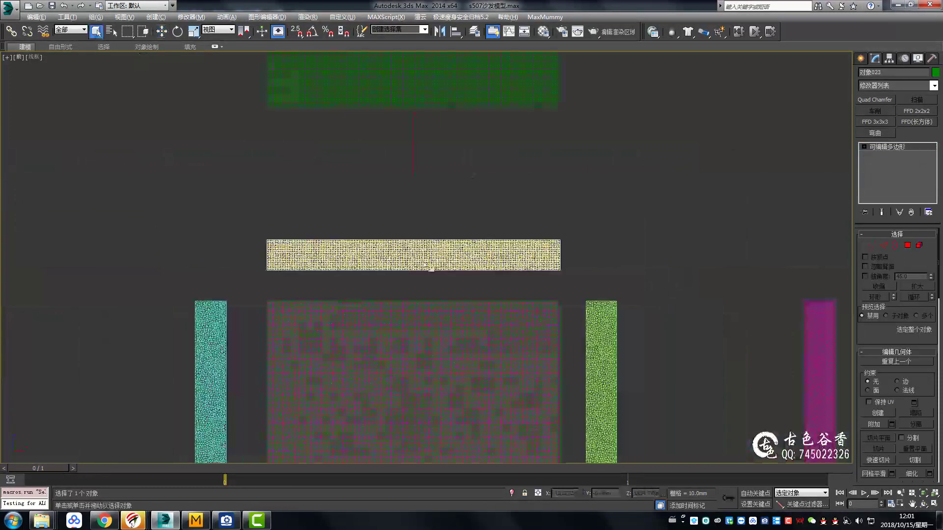
{"action": "left_click", "coordinate": [889, 58]}
{"action": "key", "text": "p"}
{"action": "middle_click_drag", "start_coordinate": [490, 242], "coordinate": [466, 307], "text": "alt"}
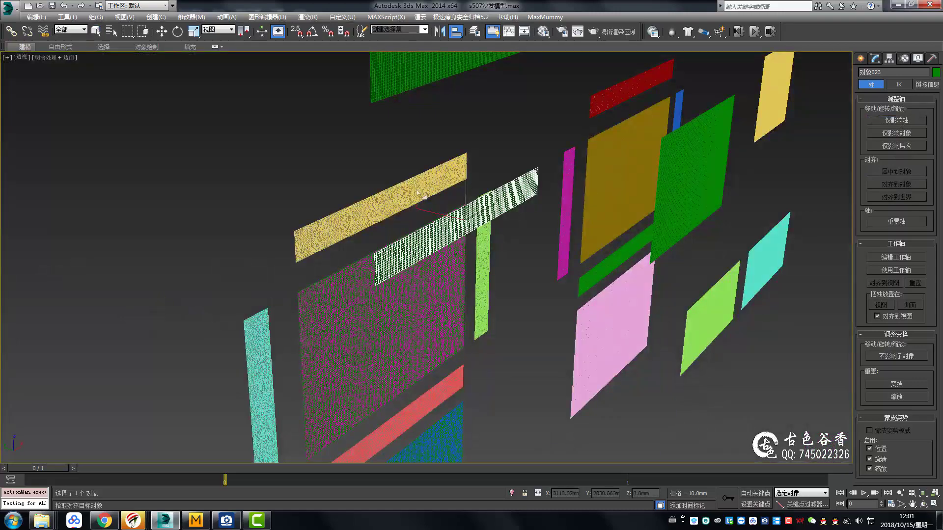
{"action": "key", "text": "f"}
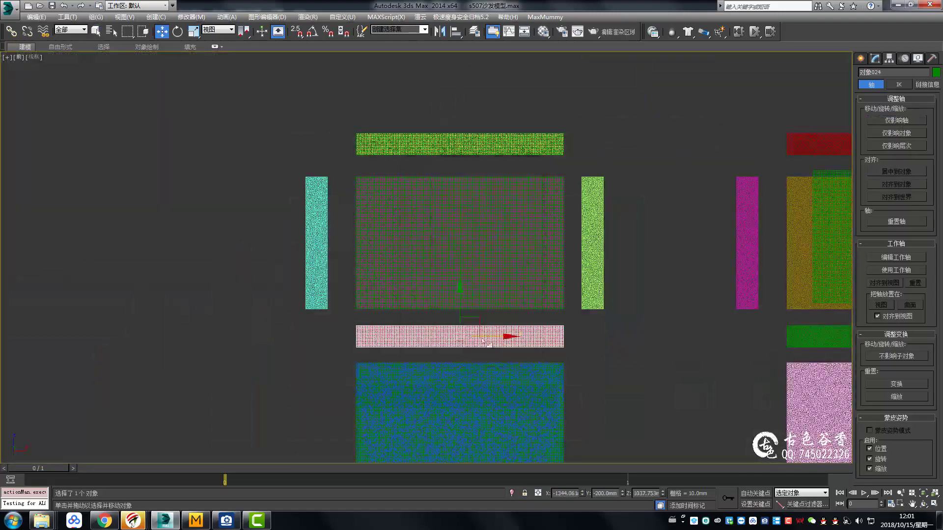
{"action": "key", "text": "Return"}
Step: Rotate the strip copy 90° with angle snap and position it on the cyan side piece
{"action": "key", "text": "e"}
{"action": "key", "text": "a"}
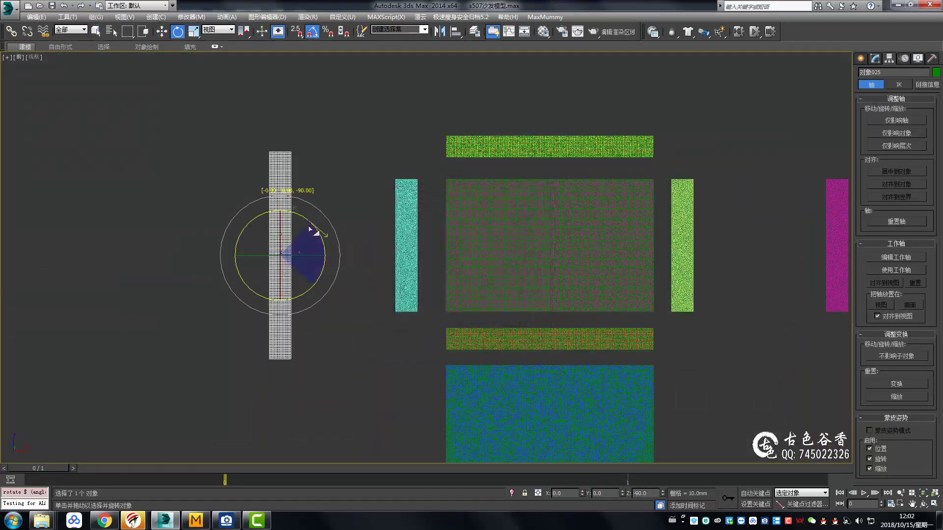
{"action": "scroll", "coordinate": [397, 277], "scroll_direction": "up", "scroll_amount": 10}
{"action": "left_click_drag", "start_coordinate": [116, 158], "coordinate": [353, 162]}
{"action": "scroll", "coordinate": [421, 312], "scroll_direction": "down", "scroll_amount": 3}
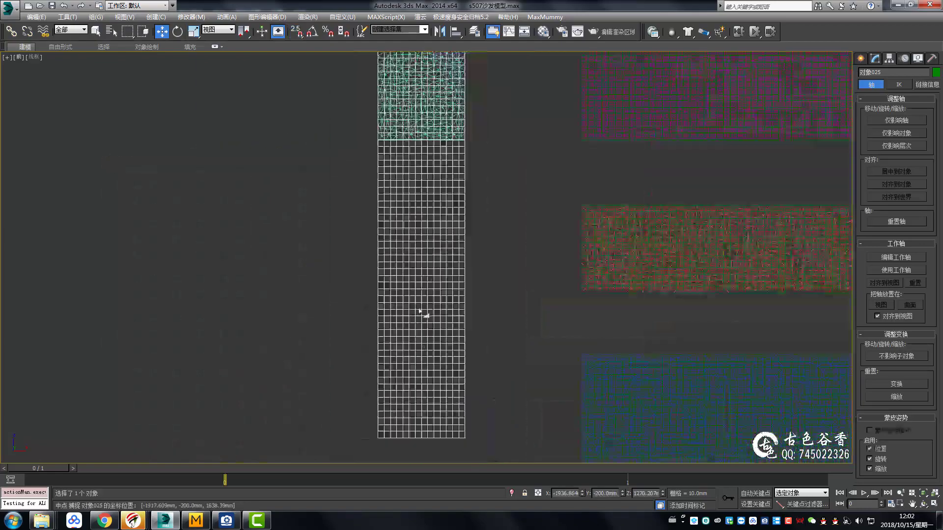
{"action": "scroll", "coordinate": [422, 312], "scroll_direction": "down", "scroll_amount": 2}
{"action": "key", "text": "4"}
{"action": "left_click_drag", "start_coordinate": [504, 417], "coordinate": [361, 183]}
Step: Center-align Plane028 onto Pattern2D_5003, then clone the white strip to the right
{"action": "key", "text": "1"}
{"action": "scroll", "coordinate": [437, 225], "scroll_direction": "up", "scroll_amount": 5}
{"action": "scroll", "coordinate": [131, 261], "scroll_direction": "up", "scroll_amount": 3}
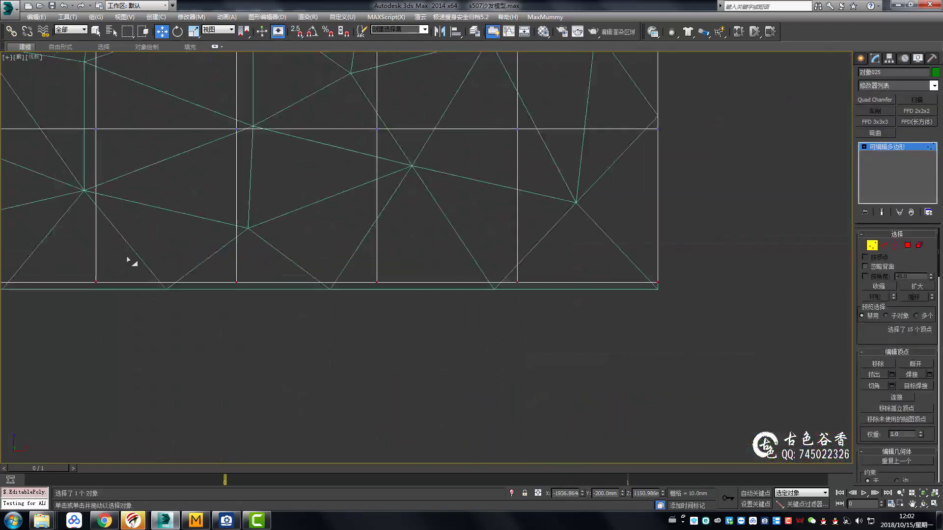
{"action": "scroll", "coordinate": [314, 244], "scroll_direction": "up", "scroll_amount": 3}
{"action": "scroll", "coordinate": [333, 263], "scroll_direction": "down", "scroll_amount": 5}
{"action": "scroll", "coordinate": [314, 261], "scroll_direction": "down", "scroll_amount": 5}
{"action": "key", "text": "1"}
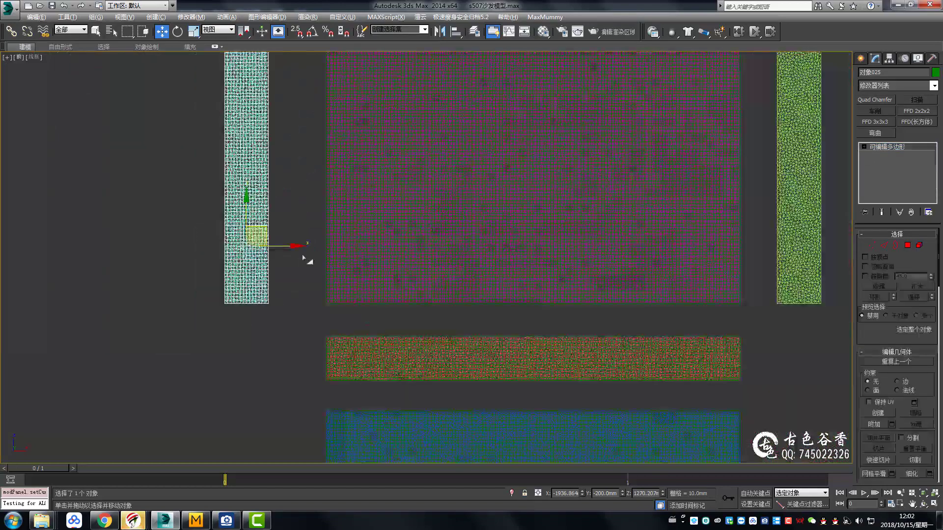
{"action": "left_click", "coordinate": [438, 234]}
{"action": "middle_click_drag", "start_coordinate": [439, 234], "coordinate": [368, 249]}
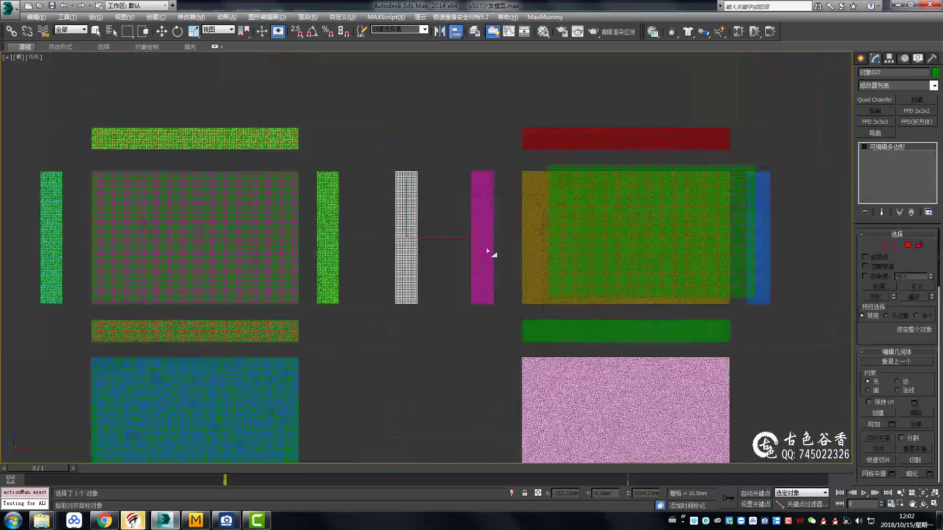
{"action": "left_click_drag", "start_coordinate": [289, 152], "coordinate": [488, 152], "text": "shift"}
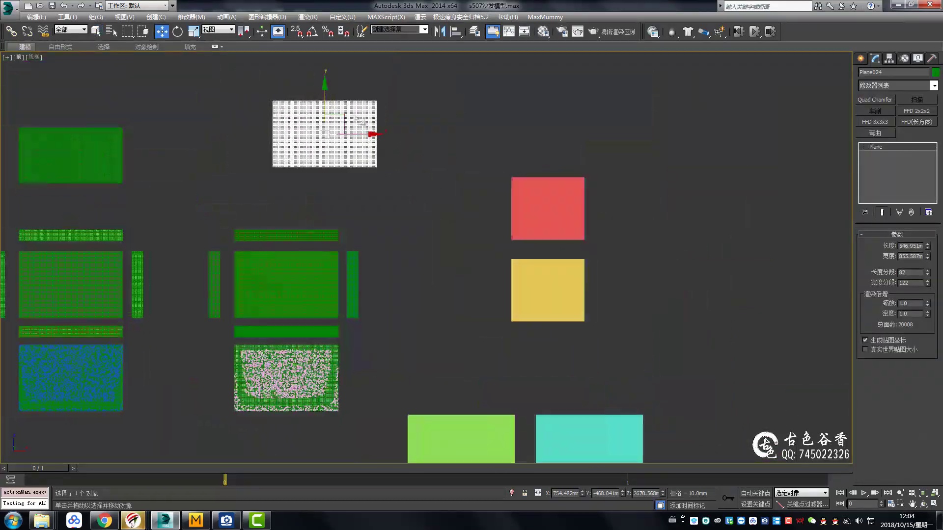
Step: Raise Plane029 to 97 length segments and 141 width segments to match the pink cushion
{"action": "scroll", "coordinate": [606, 177], "scroll_direction": "up", "scroll_amount": 3}
{"action": "scroll", "coordinate": [605, 176], "scroll_direction": "up", "scroll_amount": 4}
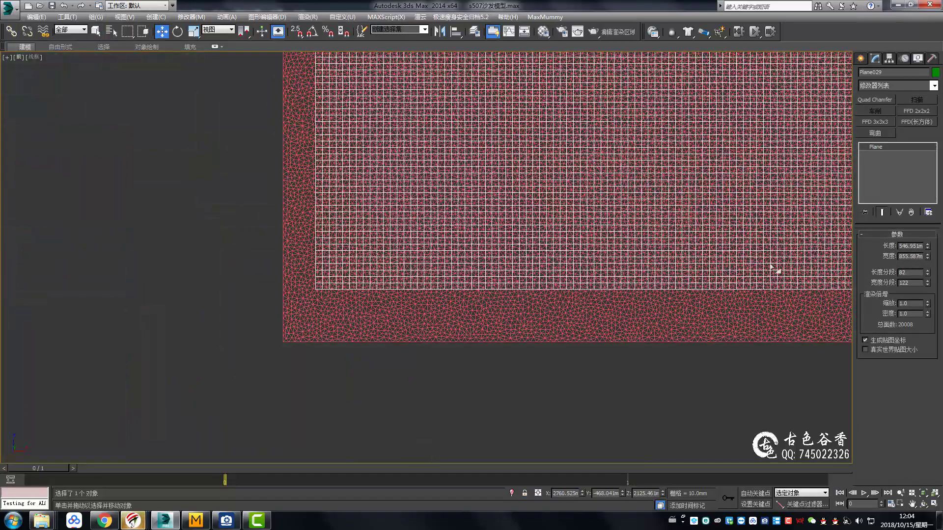
{"action": "scroll", "coordinate": [772, 268], "scroll_direction": "down", "scroll_amount": 3}
{"action": "scroll", "coordinate": [373, 305], "scroll_direction": "up", "scroll_amount": 3}
{"action": "scroll", "coordinate": [490, 301], "scroll_direction": "down", "scroll_amount": 3}
{"action": "scroll", "coordinate": [594, 182], "scroll_direction": "up", "scroll_amount": 3}
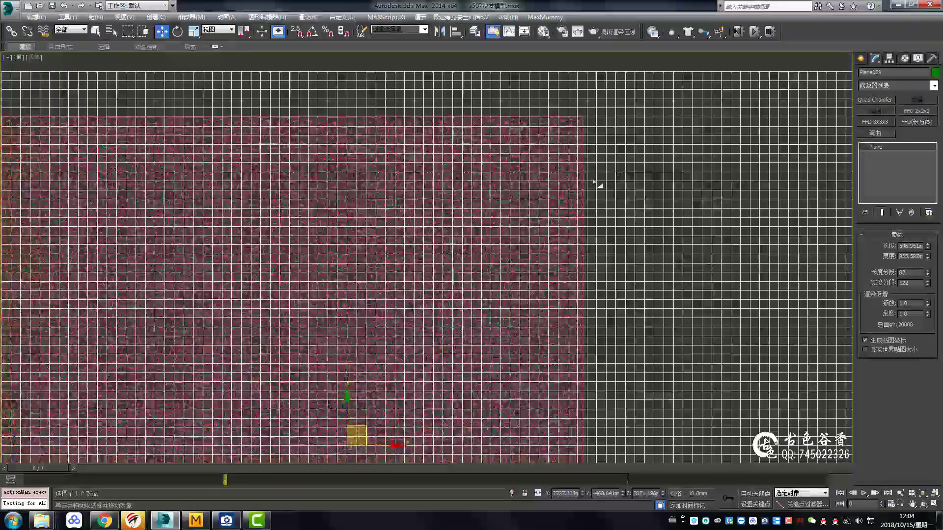
{"action": "scroll", "coordinate": [594, 182], "scroll_direction": "down", "scroll_amount": 5}
{"action": "scroll", "coordinate": [608, 280], "scroll_direction": "down", "scroll_amount": 4}
{"action": "scroll", "coordinate": [446, 377], "scroll_direction": "up", "scroll_amount": 3}
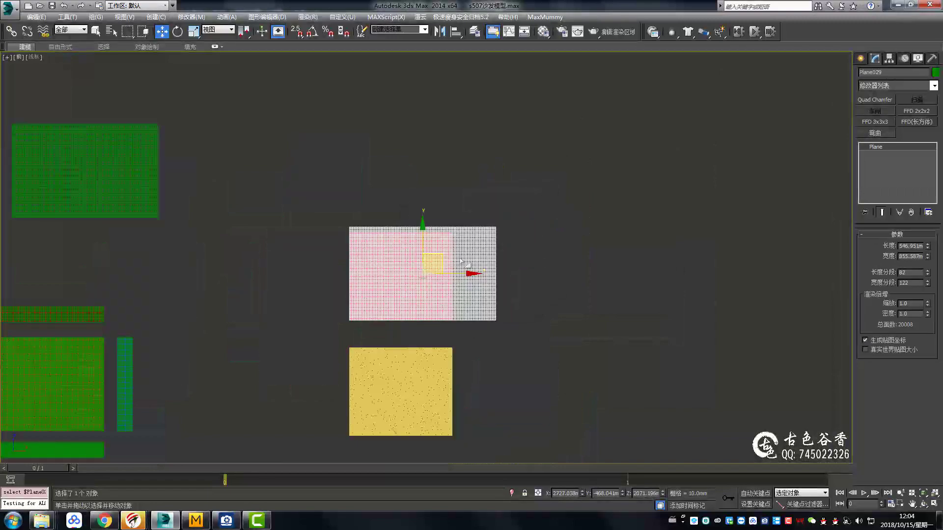
{"action": "right_click", "coordinate": [488, 243]}
{"action": "left_click", "coordinate": [526, 353]}
{"action": "scroll", "coordinate": [499, 257], "scroll_direction": "up", "scroll_amount": 2}
{"action": "scroll", "coordinate": [498, 257], "scroll_direction": "up", "scroll_amount": 3}
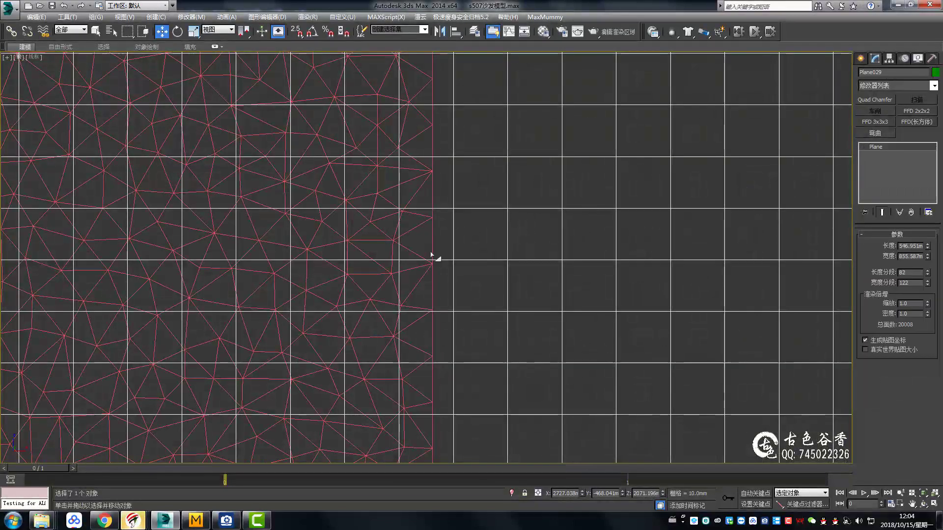
{"action": "middle_click_drag", "start_coordinate": [432, 255], "coordinate": [732, 301]}
{"action": "left_click_drag", "start_coordinate": [928, 273], "coordinate": [927, 274]}
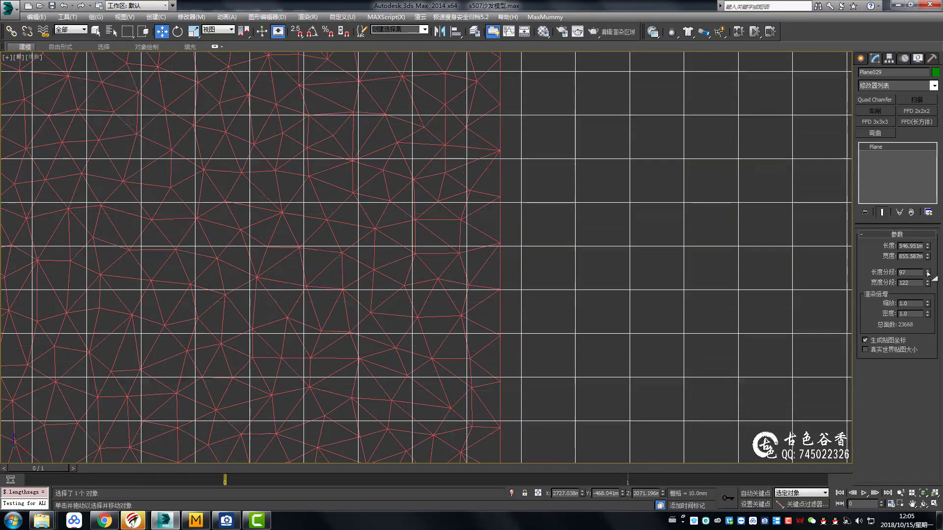
{"action": "left_click_drag", "start_coordinate": [927, 273], "coordinate": [927, 284]}
{"action": "scroll", "coordinate": [506, 282], "scroll_direction": "up", "scroll_amount": 5}
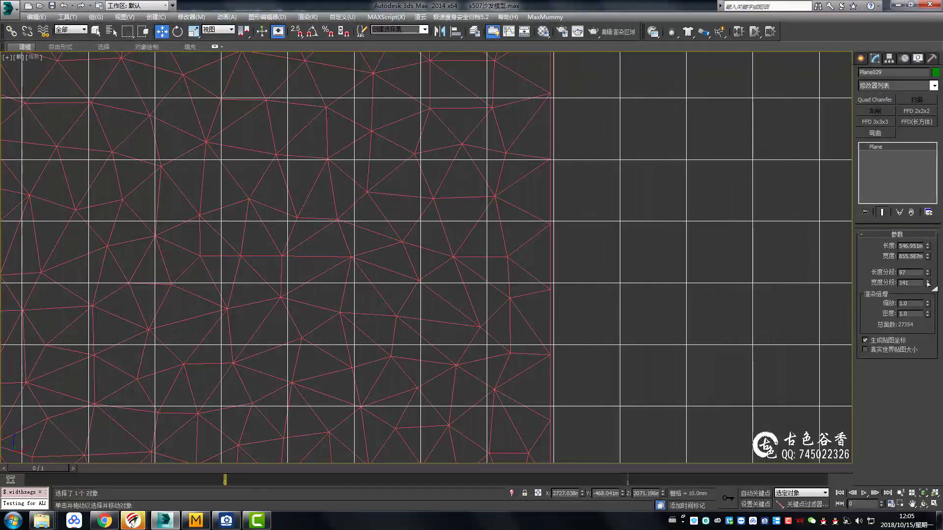
{"action": "left_click", "coordinate": [928, 284]}
{"action": "scroll", "coordinate": [547, 305], "scroll_direction": "down", "scroll_amount": 5}
{"action": "scroll", "coordinate": [505, 250], "scroll_direction": "down", "scroll_amount": 3}
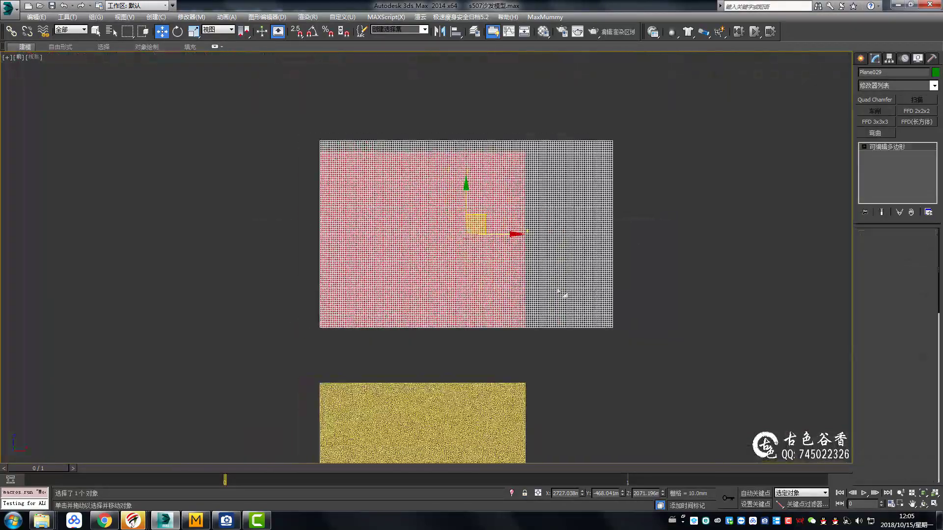
{"action": "scroll", "coordinate": [517, 165], "scroll_direction": "up", "scroll_amount": 5}
{"action": "scroll", "coordinate": [568, 298], "scroll_direction": "down", "scroll_amount": 5}
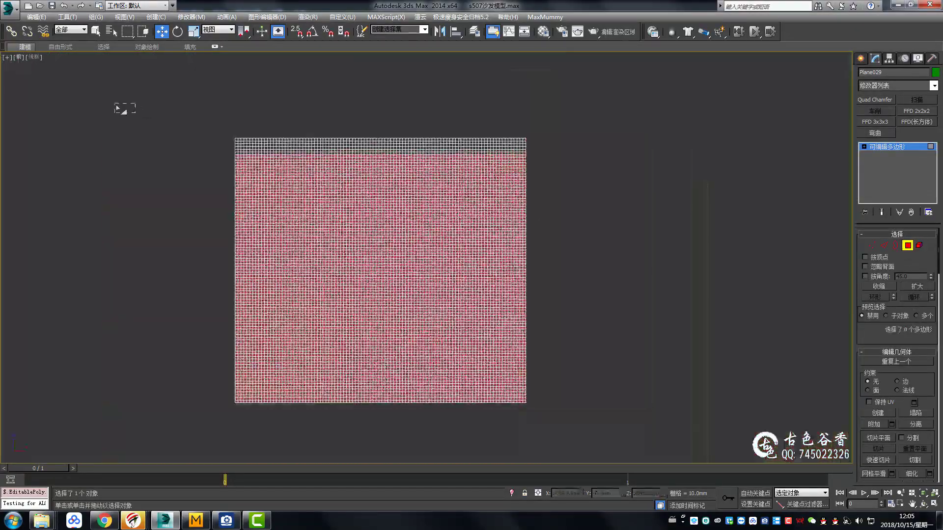
Step: Fit the plane to Pattern2D_10075_1 with FFD 2x2x2 control points and collapse it
{"action": "left_click_drag", "start_coordinate": [122, 105], "coordinate": [530, 150]}
{"action": "scroll", "coordinate": [465, 154], "scroll_direction": "up", "scroll_amount": 5}
{"action": "scroll", "coordinate": [643, 160], "scroll_direction": "down", "scroll_amount": 5}
{"action": "key", "text": "1"}
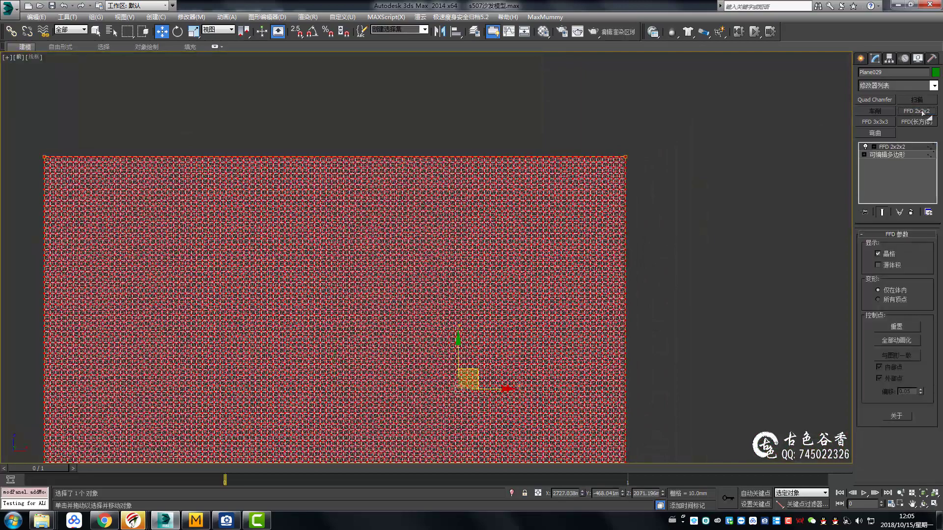
{"action": "key", "text": "1"}
{"action": "scroll", "coordinate": [643, 185], "scroll_direction": "down", "scroll_amount": 3}
{"action": "scroll", "coordinate": [464, 247], "scroll_direction": "up", "scroll_amount": 8}
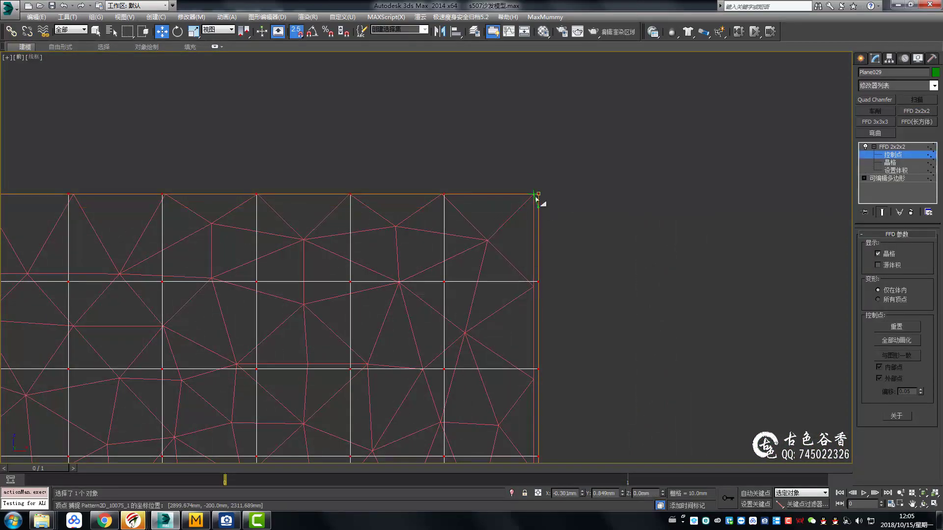
{"action": "scroll", "coordinate": [536, 198], "scroll_direction": "down", "scroll_amount": 6}
{"action": "scroll", "coordinate": [520, 352], "scroll_direction": "down", "scroll_amount": 5}
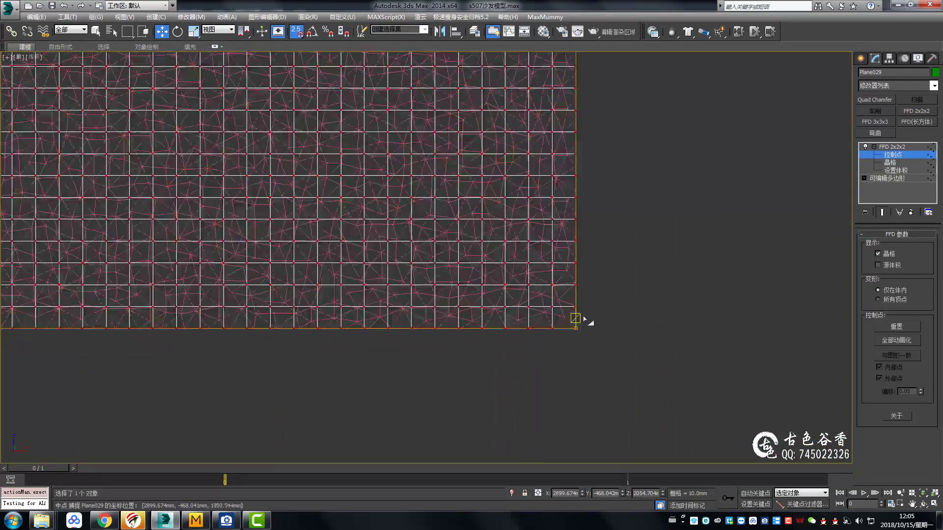
{"action": "left_click", "coordinate": [628, 328]}
{"action": "scroll", "coordinate": [584, 322], "scroll_direction": "down", "scroll_amount": 5}
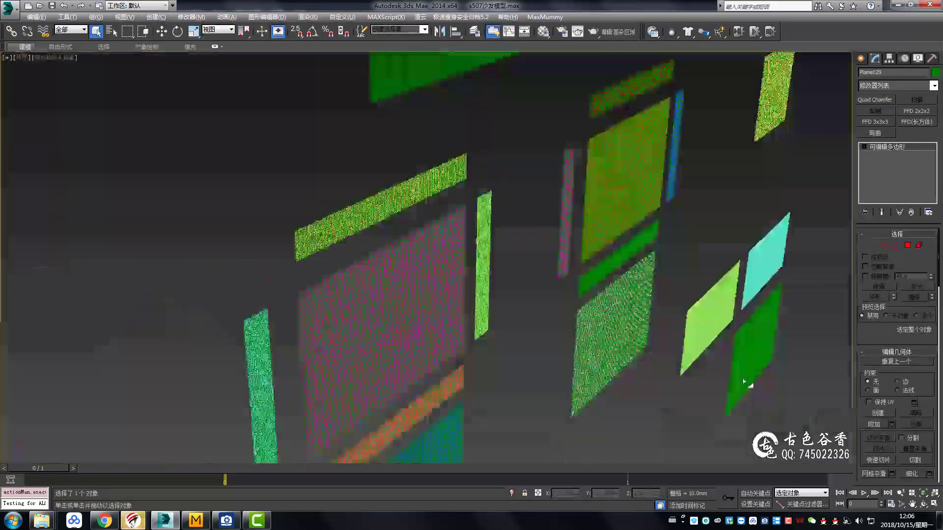
Step: Give Plane032 80 × 170 segments and convert it to an editable poly
{"action": "left_click", "coordinate": [473, 338]}
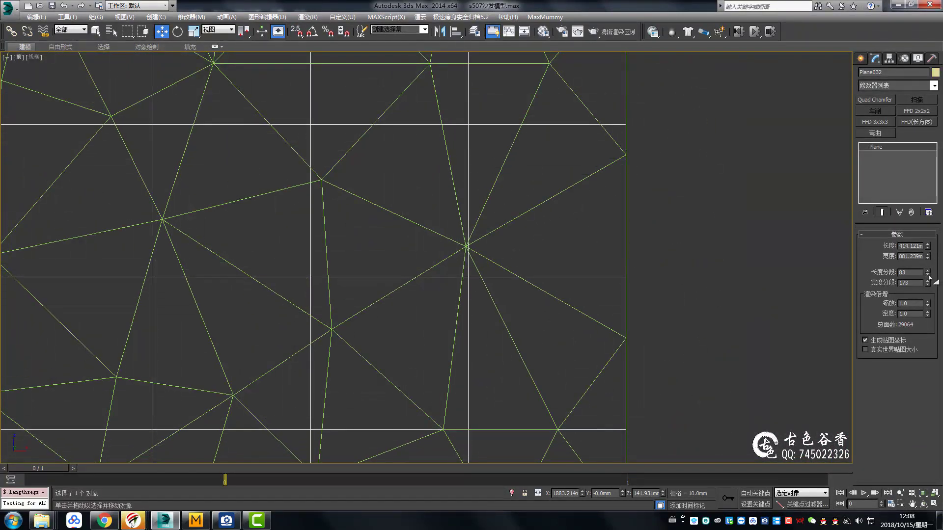
{"action": "scroll", "coordinate": [635, 158], "scroll_direction": "down", "scroll_amount": 2}
{"action": "scroll", "coordinate": [609, 211], "scroll_direction": "down", "scroll_amount": 2}
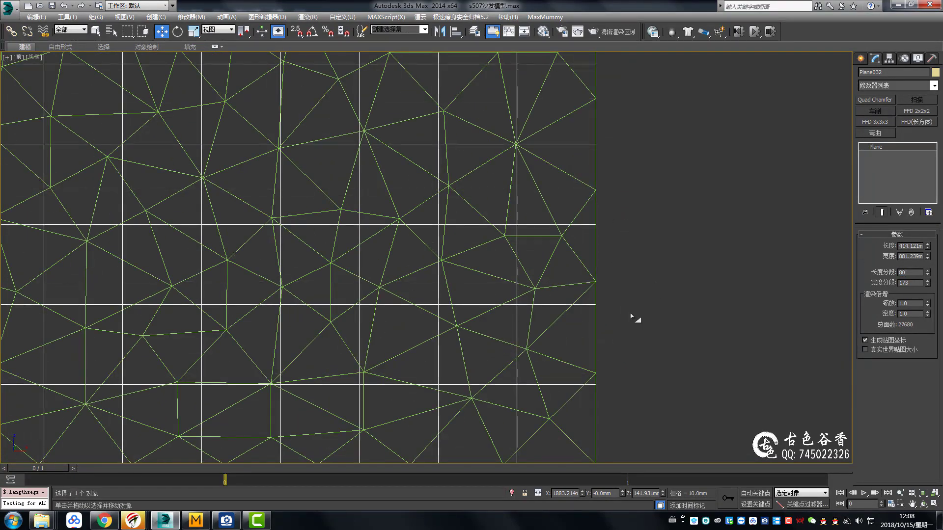
{"action": "scroll", "coordinate": [579, 317], "scroll_direction": "down", "scroll_amount": 2}
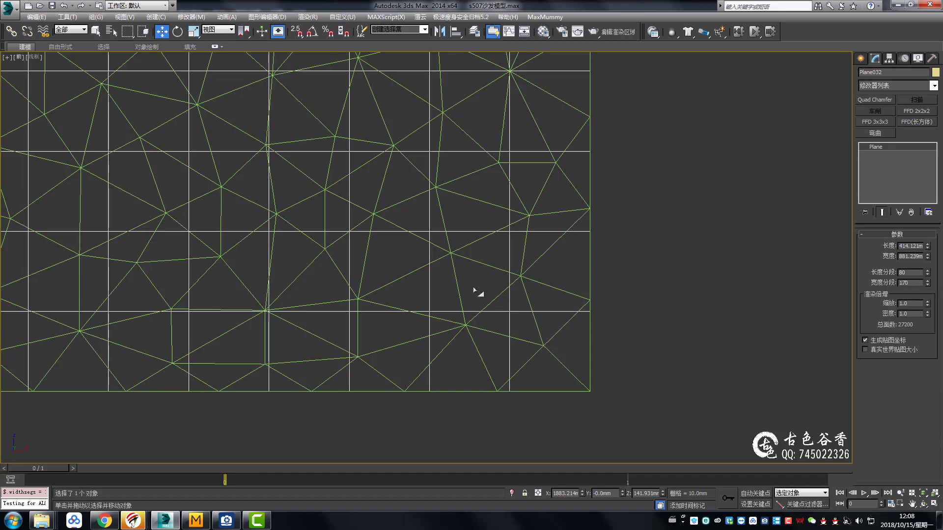
{"action": "scroll", "coordinate": [475, 292], "scroll_direction": "down", "scroll_amount": 5}
{"action": "right_click", "coordinate": [450, 245]}
{"action": "left_click", "coordinate": [575, 357]}
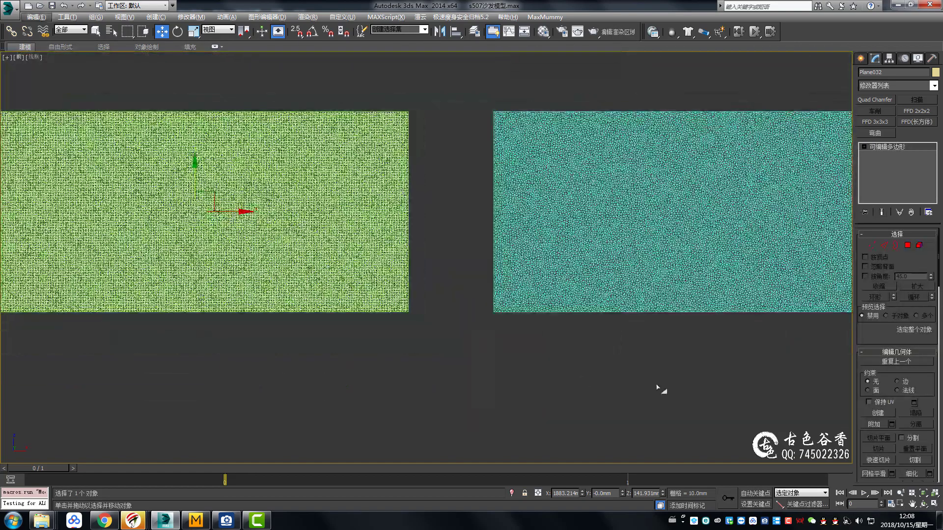
Step: Add a Skin Wrap modifier to the cyan plane targeting Pattern2D_11882_1
{"action": "middle_click_drag", "start_coordinate": [657, 387], "coordinate": [383, 305], "text": "alt"}
{"action": "key", "text": "t"}
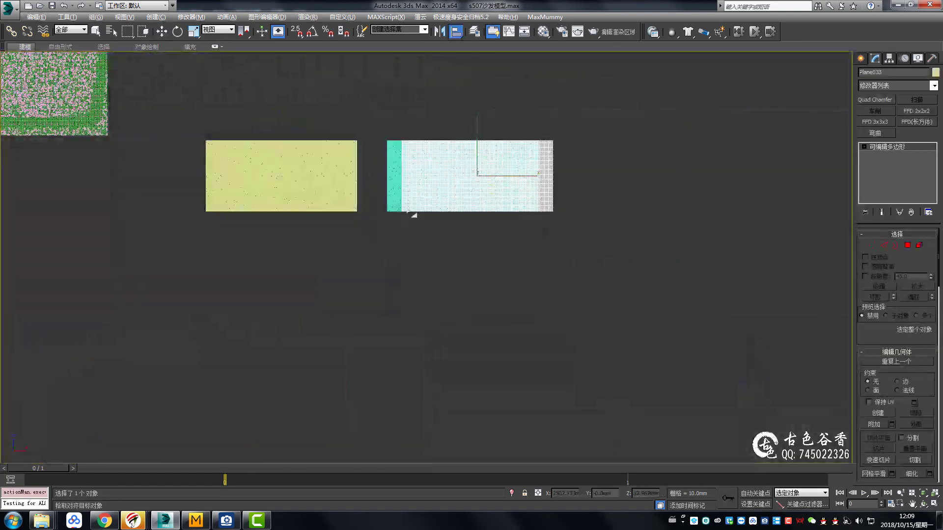
{"action": "key", "text": "q"}
{"action": "key", "text": "p"}
{"action": "middle_click_drag", "start_coordinate": [558, 269], "coordinate": [491, 246], "text": "alt"}
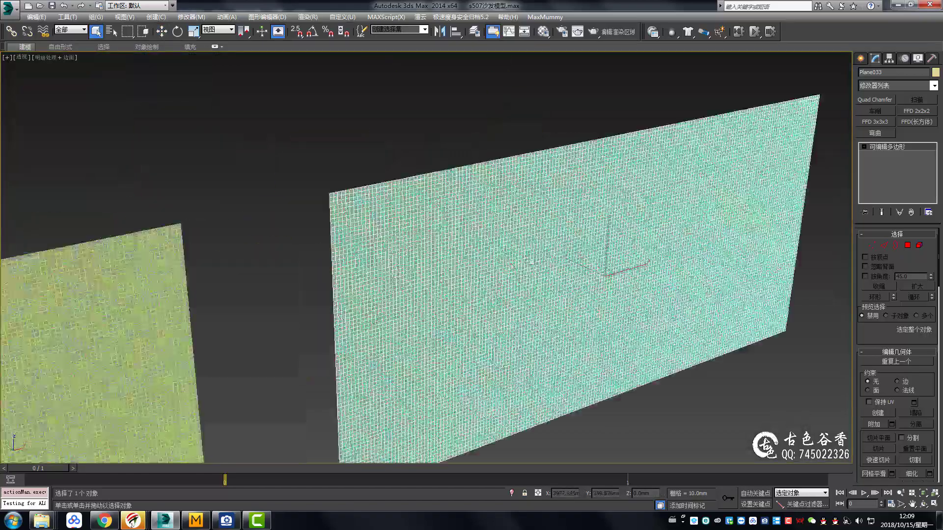
{"action": "scroll", "coordinate": [490, 245], "scroll_direction": "up", "scroll_amount": 5}
{"action": "scroll", "coordinate": [491, 245], "scroll_direction": "down", "scroll_amount": 3}
{"action": "left_click", "coordinate": [933, 86]}
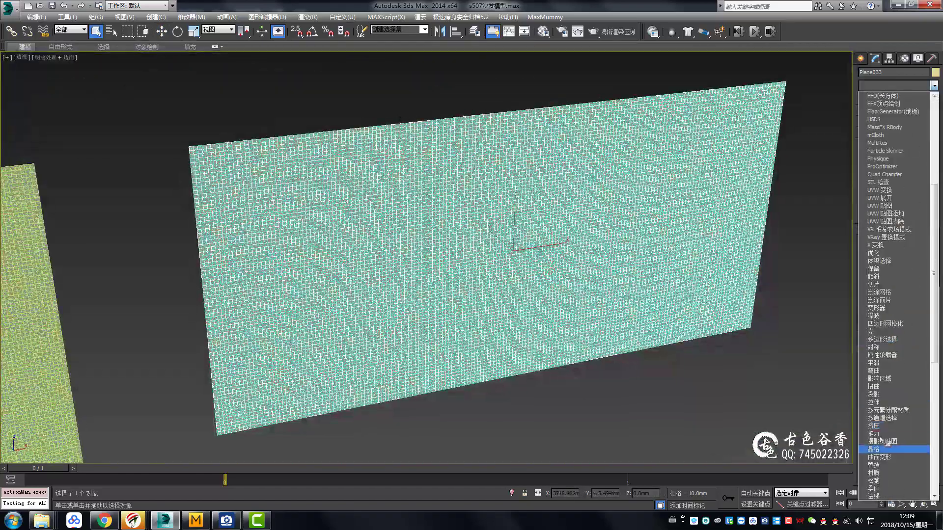
{"action": "left_click", "coordinate": [879, 355]}
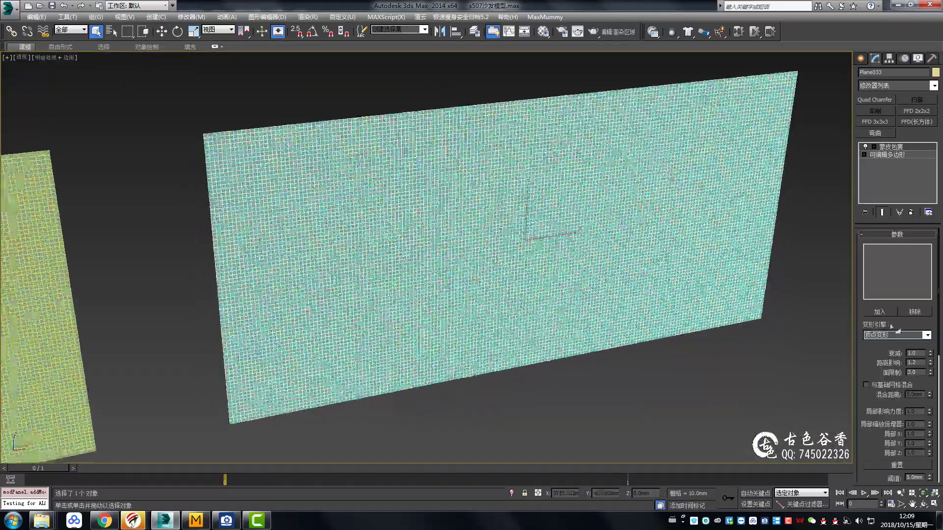
{"action": "left_click", "coordinate": [879, 312]}
{"action": "left_click", "coordinate": [50, 294]}
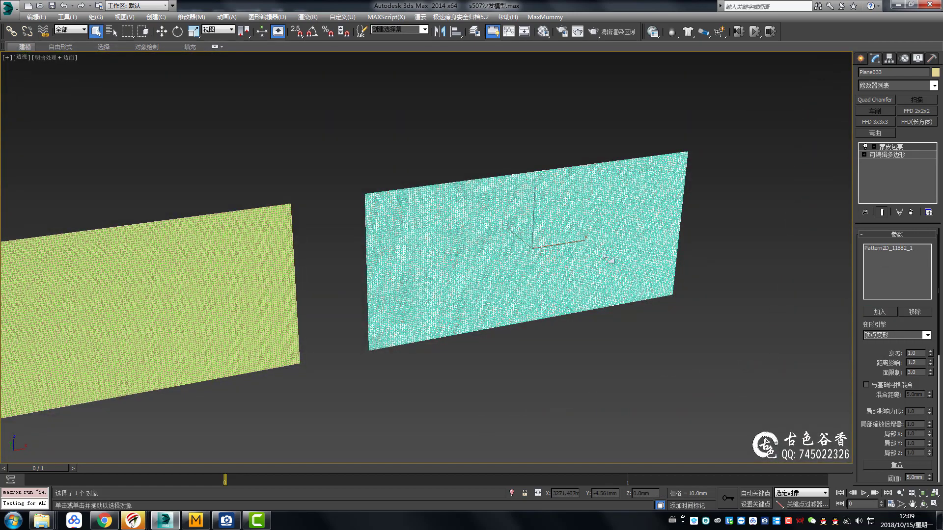
Step: Set the green plane to affect its pivot only, then give it a Skin Wrap modifier
{"action": "scroll", "coordinate": [791, 164], "scroll_direction": "up", "scroll_amount": 3}
{"action": "scroll", "coordinate": [707, 261], "scroll_direction": "down", "scroll_amount": 8}
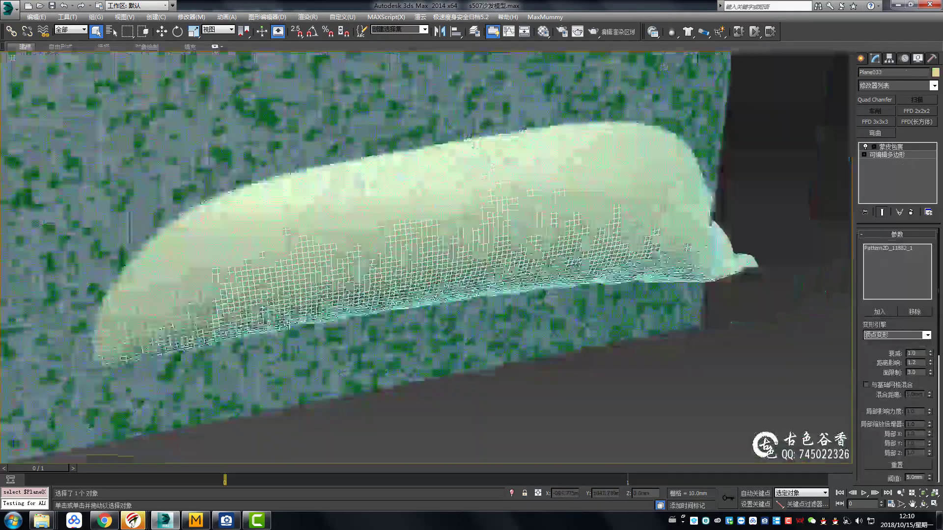
{"action": "right_click", "coordinate": [493, 209]}
{"action": "mouse_move", "coordinate": [590, 314]}
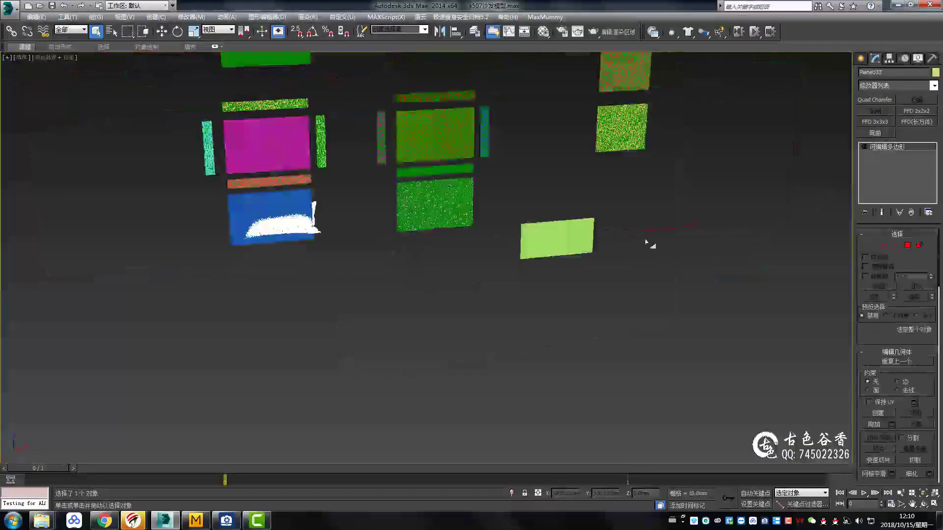
{"action": "left_click", "coordinate": [888, 58]}
{"action": "left_click", "coordinate": [896, 121]}
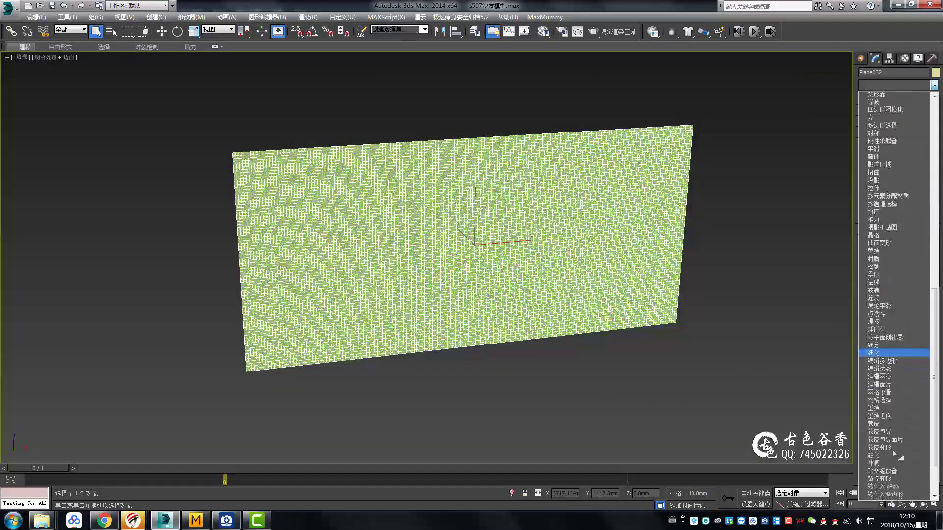
{"action": "left_click", "coordinate": [884, 432]}
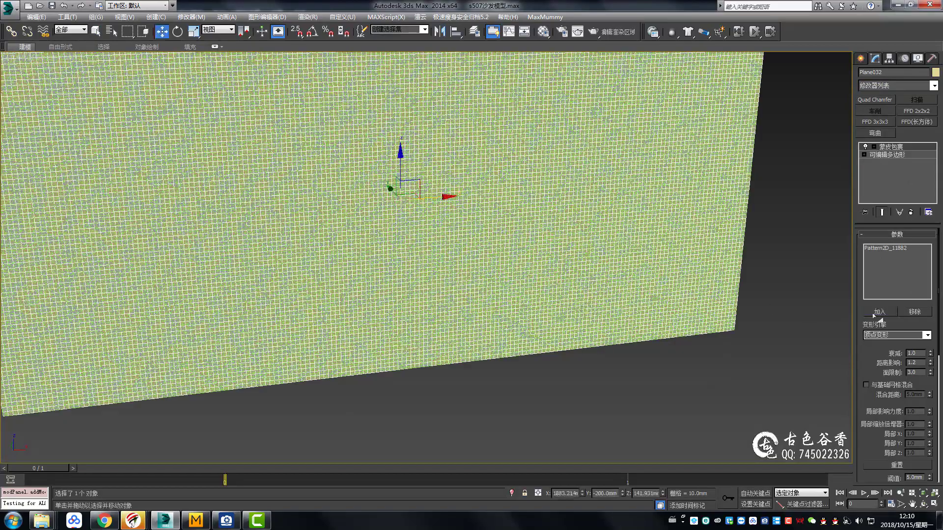
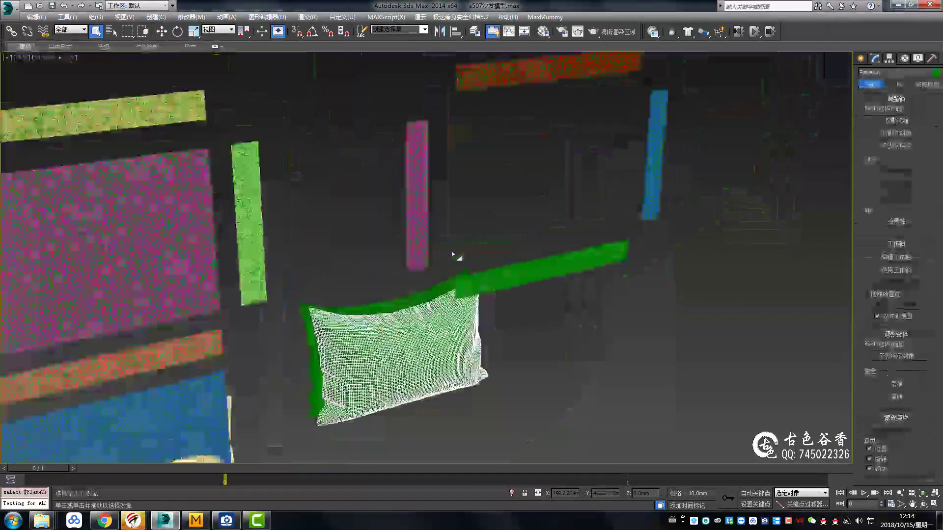
Step: Delete the skin-wrapped pattern strip running along the green pillow's seam
{"action": "scroll", "coordinate": [435, 216], "scroll_direction": "up", "scroll_amount": 3}
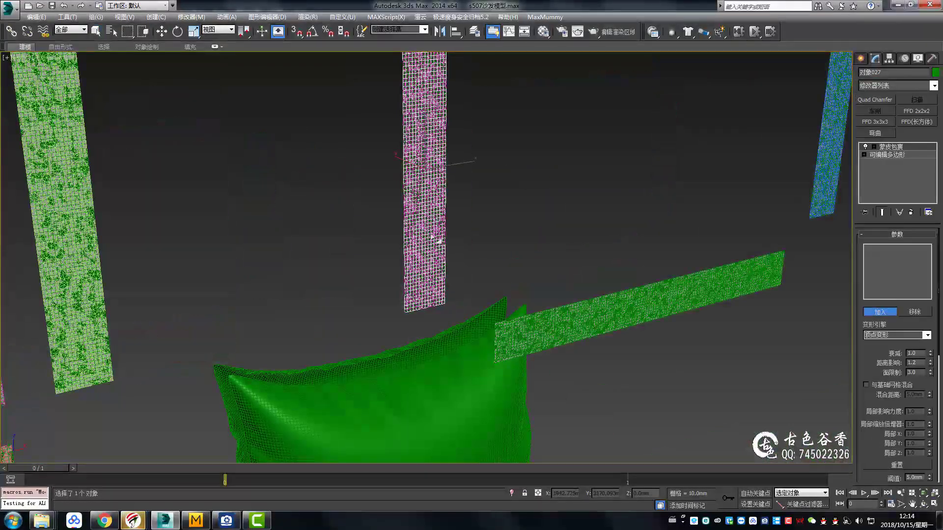
{"action": "middle_click_drag", "start_coordinate": [524, 240], "coordinate": [522, 289]}
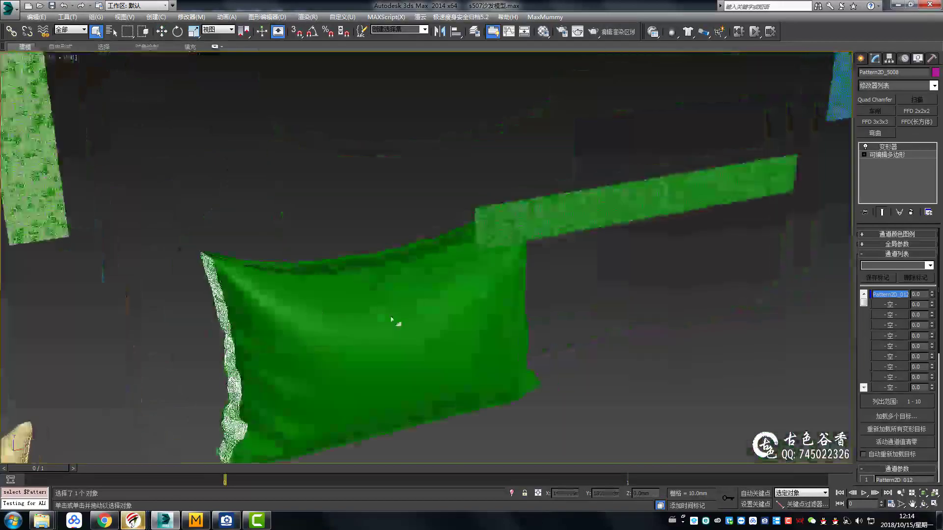
{"action": "scroll", "coordinate": [267, 263], "scroll_direction": "up", "scroll_amount": 5}
{"action": "right_click", "coordinate": [261, 246]}
{"action": "key", "text": "Escape"}
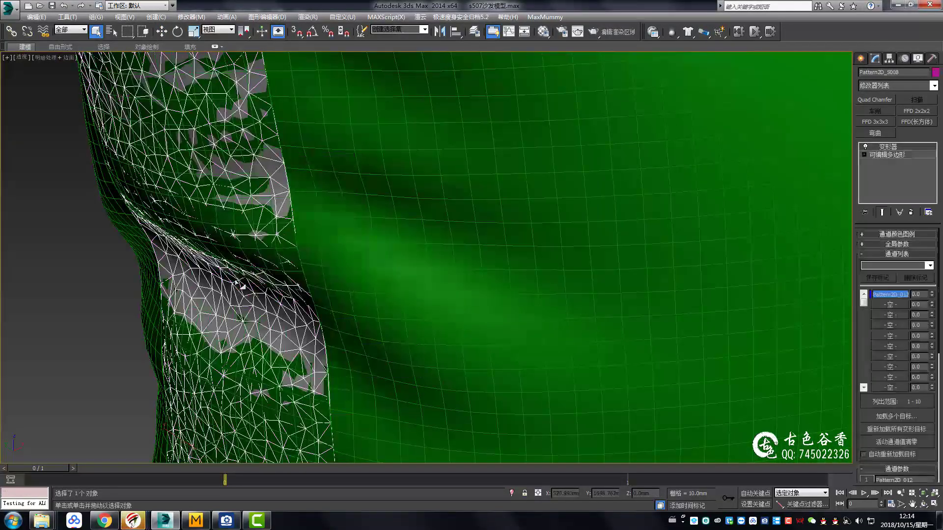
{"action": "scroll", "coordinate": [343, 301], "scroll_direction": "down", "scroll_amount": 5}
{"action": "left_click", "coordinate": [393, 183]}
{"action": "scroll", "coordinate": [400, 207], "scroll_direction": "up", "scroll_amount": 4}
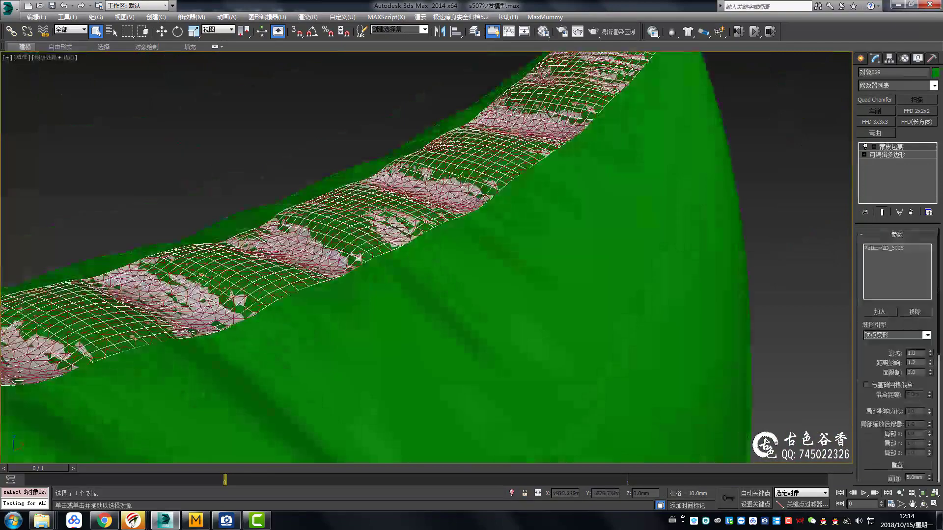
{"action": "key", "text": "Delete"}
Step: Select and inspect the remaining vertical and horizontal pattern strips
{"action": "scroll", "coordinate": [385, 273], "scroll_direction": "down", "scroll_amount": 5}
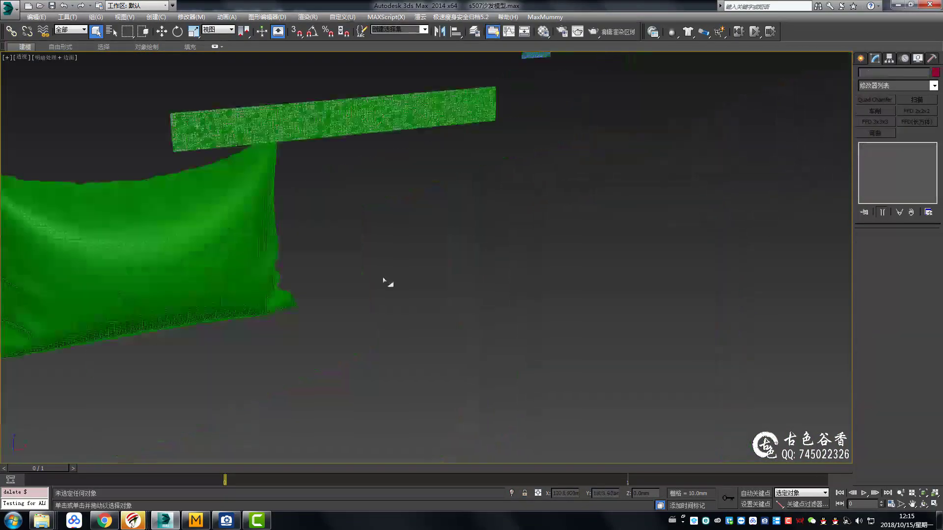
{"action": "left_click", "coordinate": [570, 171]}
{"action": "scroll", "coordinate": [510, 241], "scroll_direction": "up", "scroll_amount": 5}
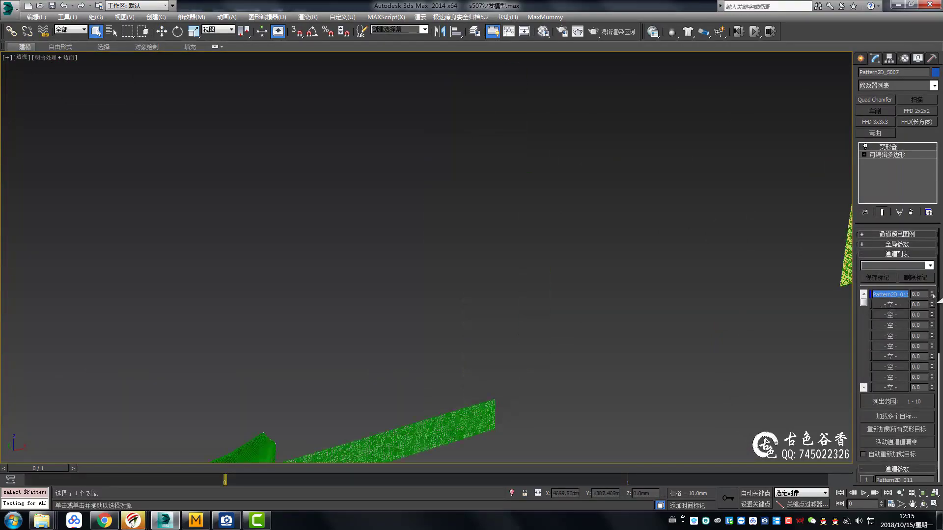
{"action": "scroll", "coordinate": [393, 245], "scroll_direction": "down", "scroll_amount": 5}
{"action": "scroll", "coordinate": [381, 280], "scroll_direction": "up", "scroll_amount": 5}
{"action": "right_click", "coordinate": [381, 280]}
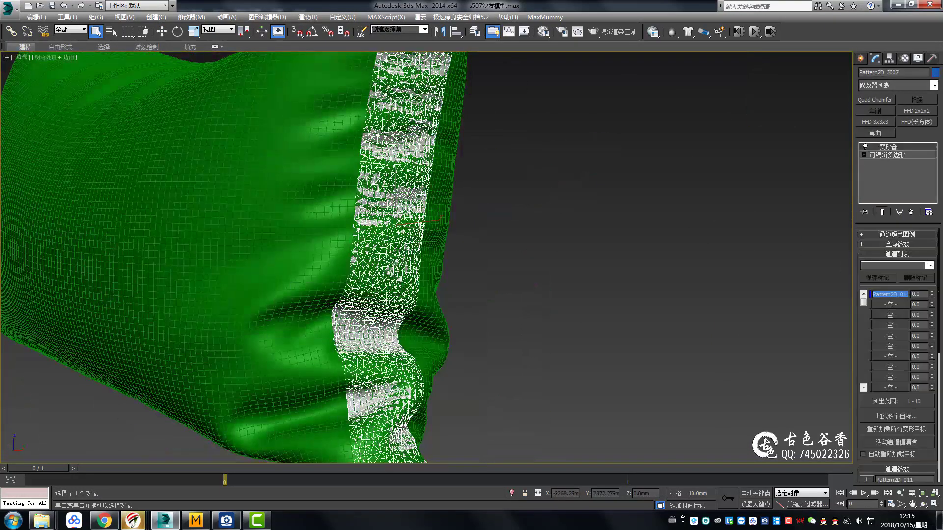
{"action": "scroll", "coordinate": [343, 358], "scroll_direction": "down", "scroll_amount": 5}
{"action": "left_click", "coordinate": [334, 98]}
{"action": "scroll", "coordinate": [335, 219], "scroll_direction": "up", "scroll_amount": 5}
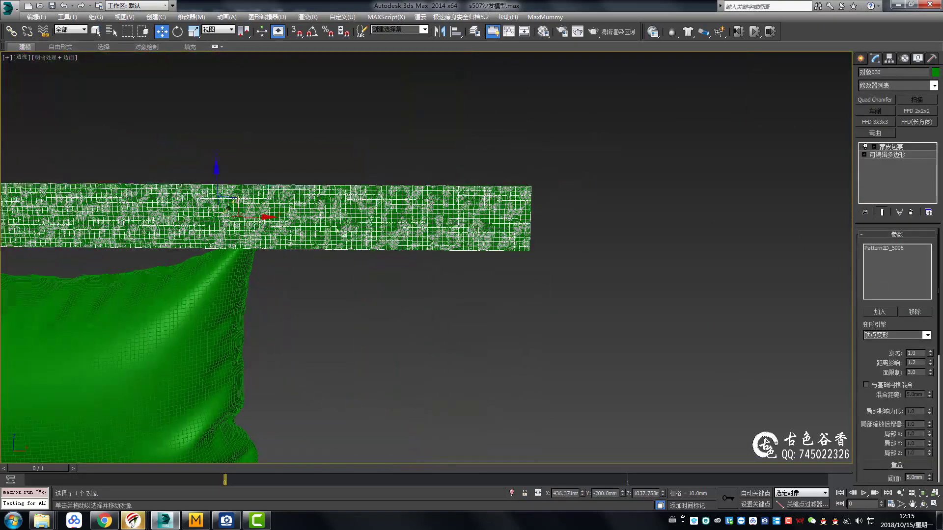
Step: Orbit around the pillow, check pattern piece Pattern2D_S006, then clear the selection
{"action": "middle_click_drag", "start_coordinate": [263, 216], "coordinate": [442, 245], "text": "alt"}
{"action": "left_click", "coordinate": [472, 248]}
{"action": "scroll", "coordinate": [669, 168], "scroll_direction": "down", "scroll_amount": 5}
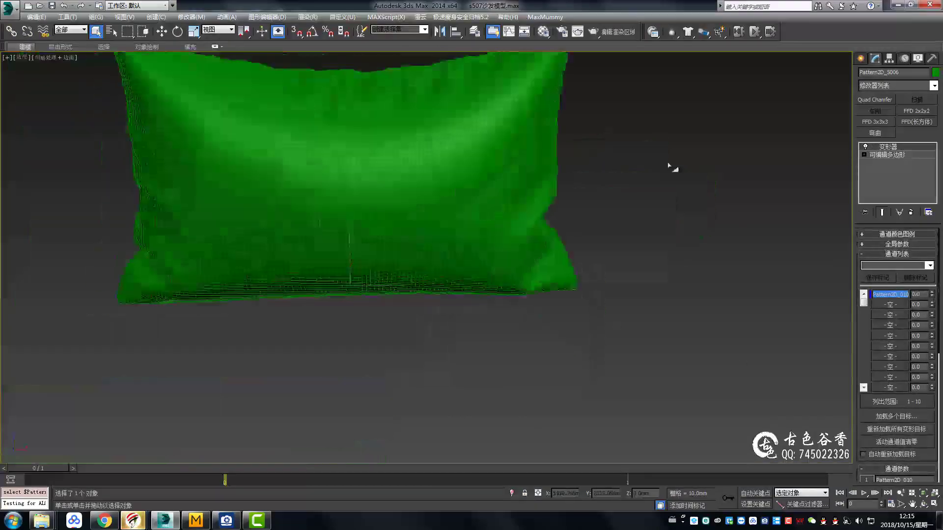
{"action": "scroll", "coordinate": [669, 169], "scroll_direction": "up", "scroll_amount": 5}
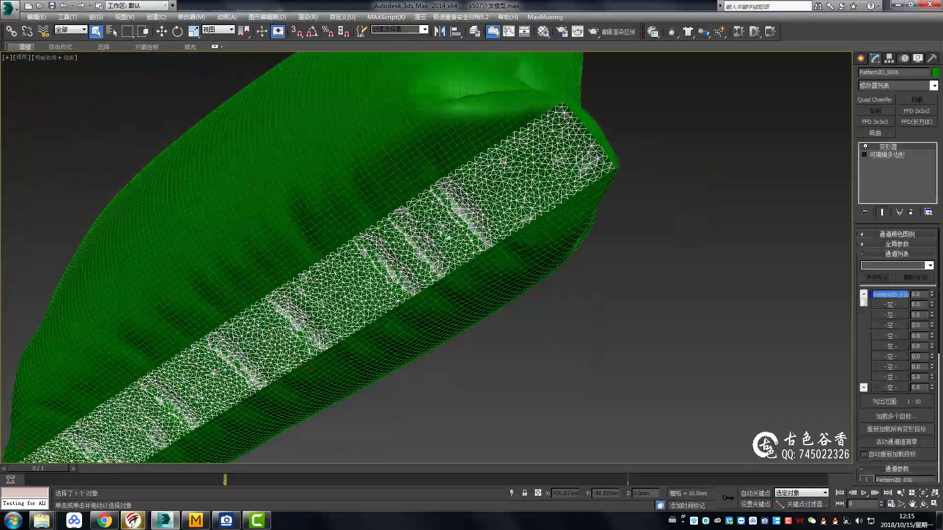
{"action": "key", "text": "ctrl+d"}
{"action": "scroll", "coordinate": [421, 269], "scroll_direction": "down", "scroll_amount": 5}
{"action": "scroll", "coordinate": [445, 293], "scroll_direction": "down", "scroll_amount": 3}
{"action": "middle_click_drag", "start_coordinate": [444, 292], "coordinate": [537, 249], "text": "alt"}
Step: Select the wrapped Pattern2D plane among the flat pattern panels
{"action": "left_click", "coordinate": [540, 248]}
{"action": "scroll", "coordinate": [540, 248], "scroll_direction": "down", "scroll_amount": 3}
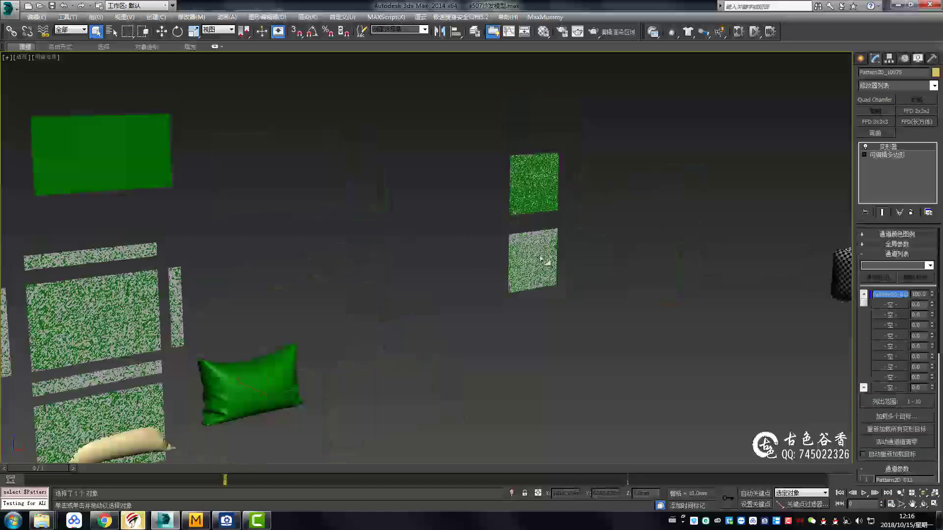
{"action": "scroll", "coordinate": [543, 288], "scroll_direction": "up", "scroll_amount": 5}
{"action": "scroll", "coordinate": [624, 277], "scroll_direction": "down", "scroll_amount": 4}
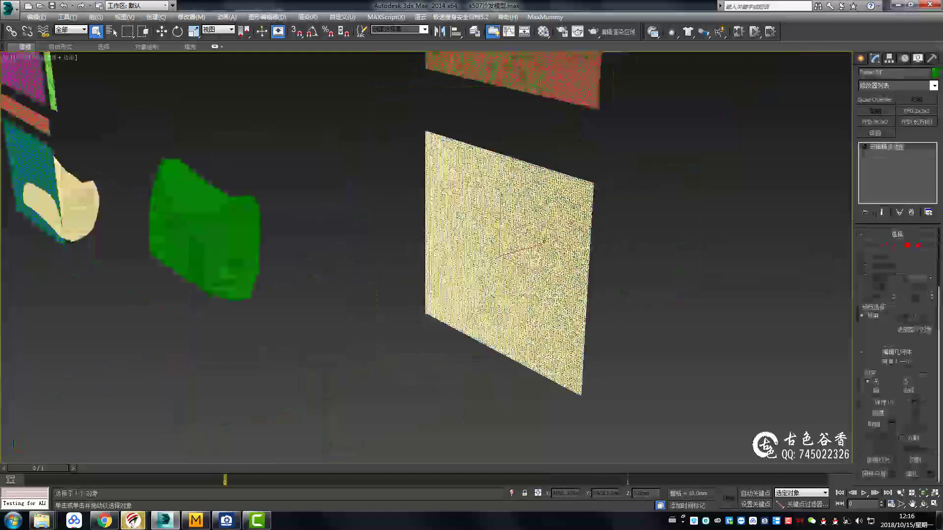
{"action": "left_click", "coordinate": [549, 269]}
{"action": "scroll", "coordinate": [549, 269], "scroll_direction": "up", "scroll_amount": 4}
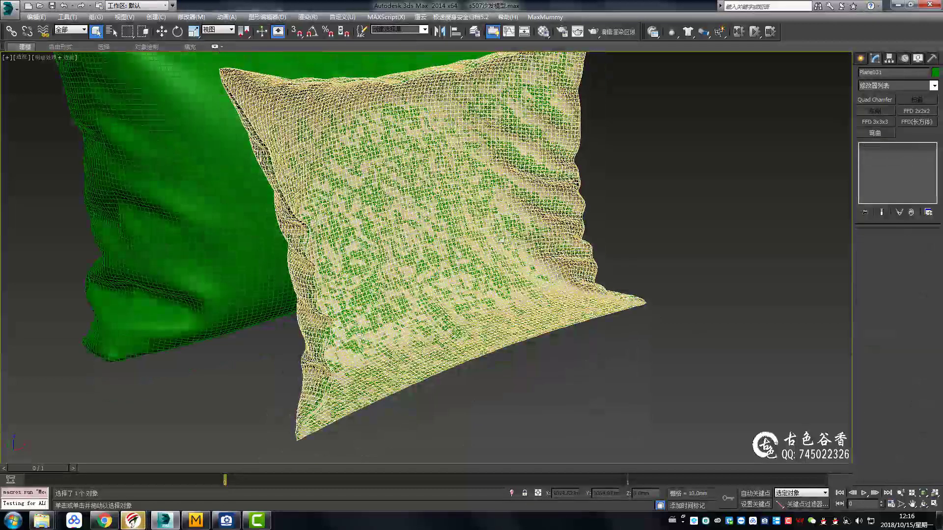
{"action": "scroll", "coordinate": [511, 256], "scroll_direction": "down", "scroll_amount": 5}
{"action": "left_click", "coordinate": [572, 214]}
{"action": "scroll", "coordinate": [573, 215], "scroll_direction": "up", "scroll_amount": 5}
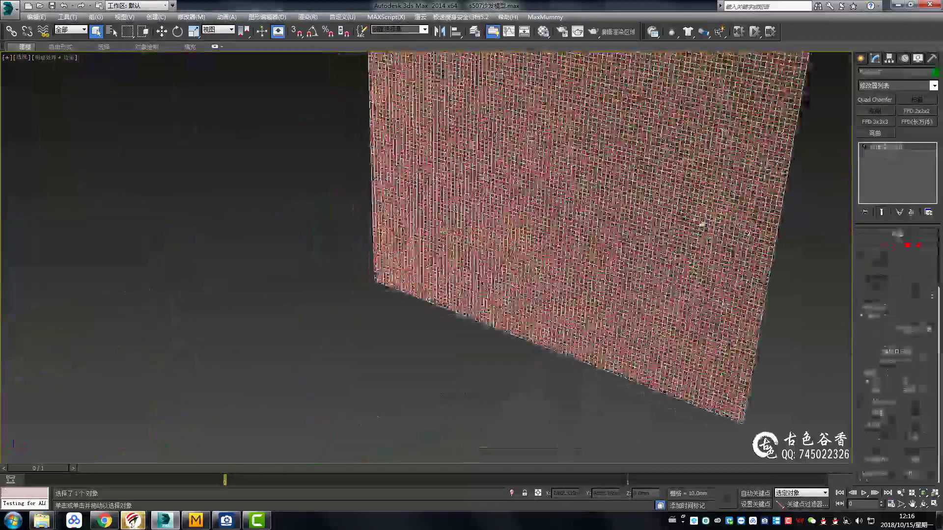
{"action": "right_click", "coordinate": [678, 251]}
{"action": "left_click", "coordinate": [638, 246]}
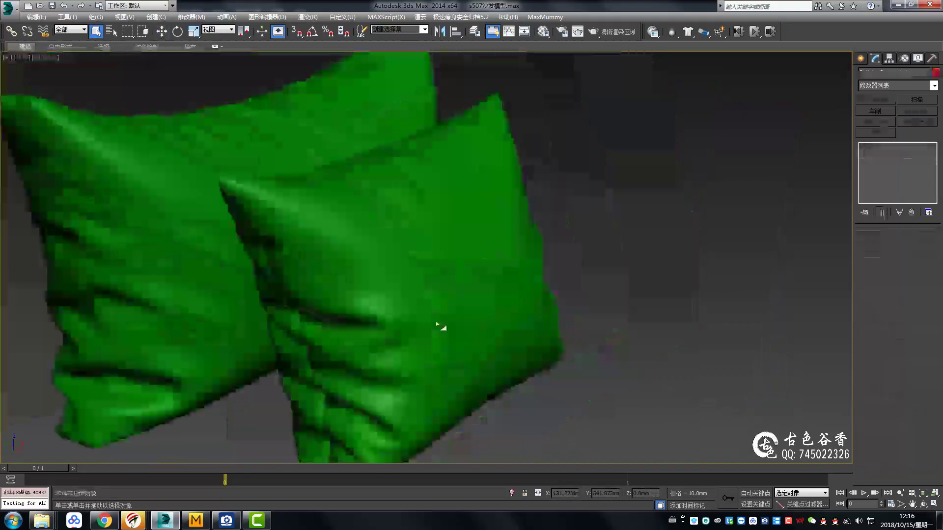
Step: Turn on Edged Faces and delete the selected pattern piece
{"action": "scroll", "coordinate": [439, 325], "scroll_direction": "down", "scroll_amount": 5}
{"action": "scroll", "coordinate": [397, 373], "scroll_direction": "up", "scroll_amount": 4}
{"action": "key", "text": "F4"}
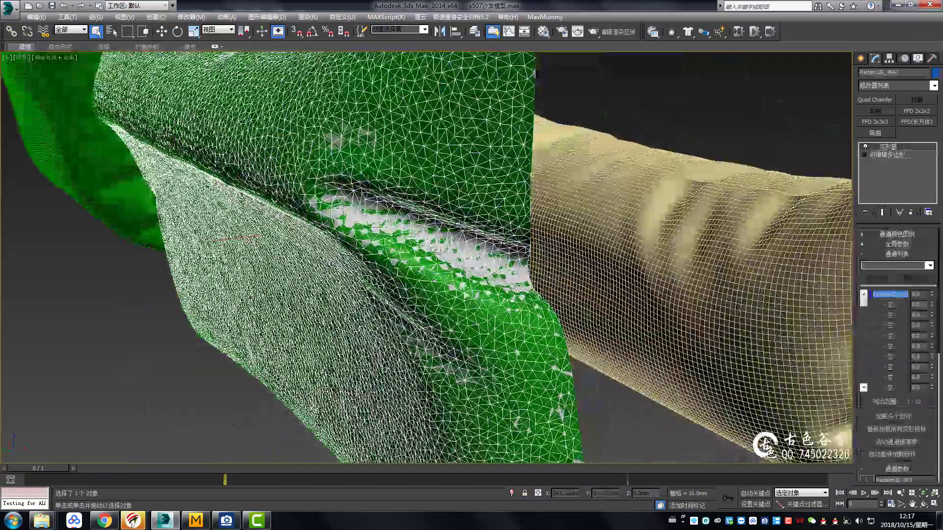
{"action": "key", "text": "Delete"}
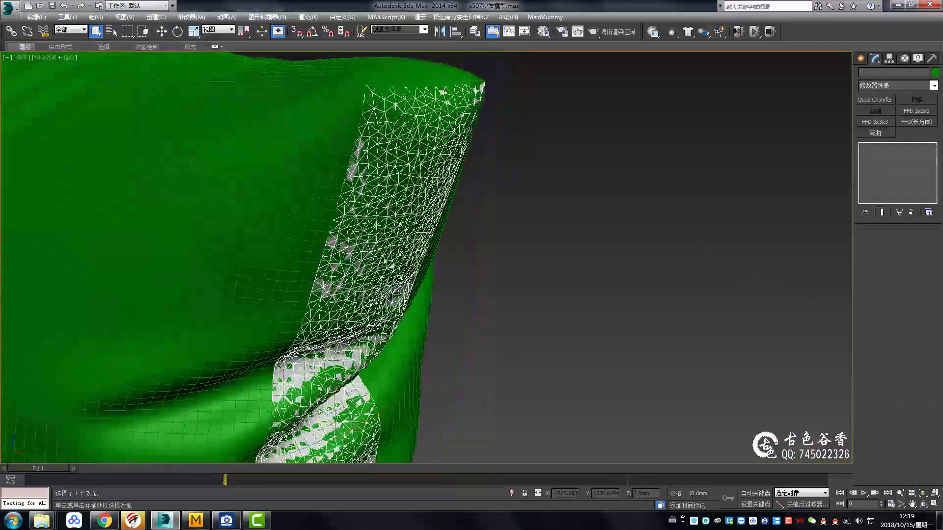
Step: Delete the two leftover wrapped pieces and select the green pillow
{"action": "key", "text": "Delete"}
{"action": "scroll", "coordinate": [497, 289], "scroll_direction": "down", "scroll_amount": 10}
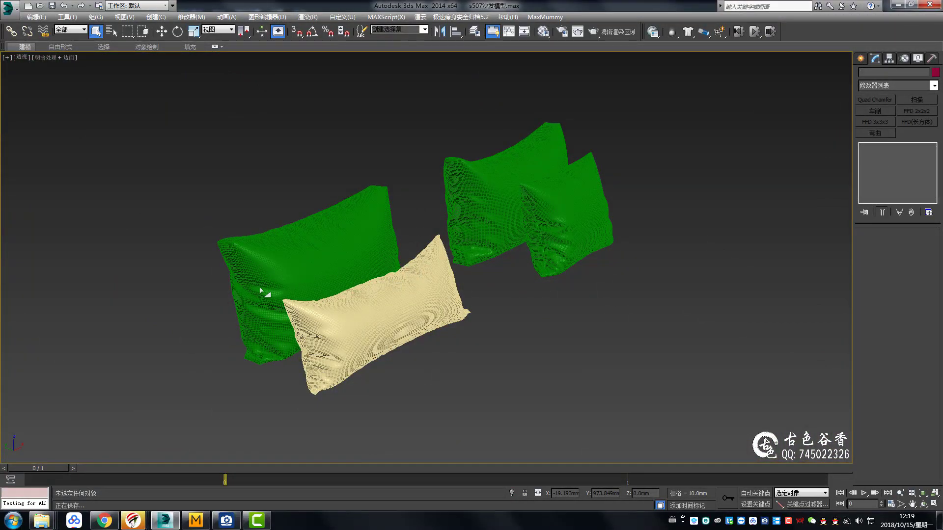
{"action": "left_click", "coordinate": [261, 290]}
{"action": "scroll", "coordinate": [261, 290], "scroll_direction": "up", "scroll_amount": 3}
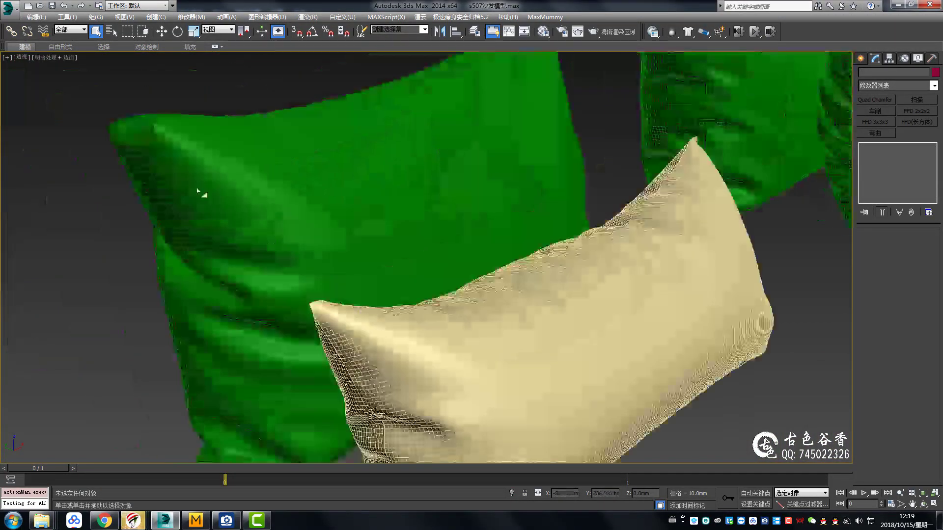
{"action": "scroll", "coordinate": [318, 264], "scroll_direction": "up", "scroll_amount": 8}
{"action": "middle_click_drag", "start_coordinate": [318, 264], "coordinate": [828, 294], "text": "alt"}
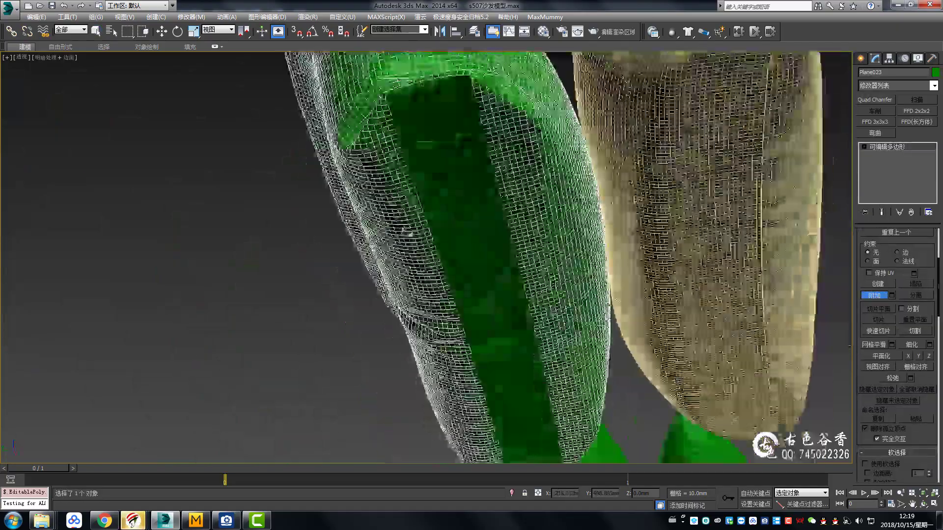
{"action": "middle_click_drag", "start_coordinate": [404, 229], "coordinate": [566, 191], "text": "alt"}
Step: Isolate the green pillow and orbit to view its corner
{"action": "key", "text": "alt+q"}
{"action": "scroll", "coordinate": [367, 263], "scroll_direction": "up", "scroll_amount": 5}
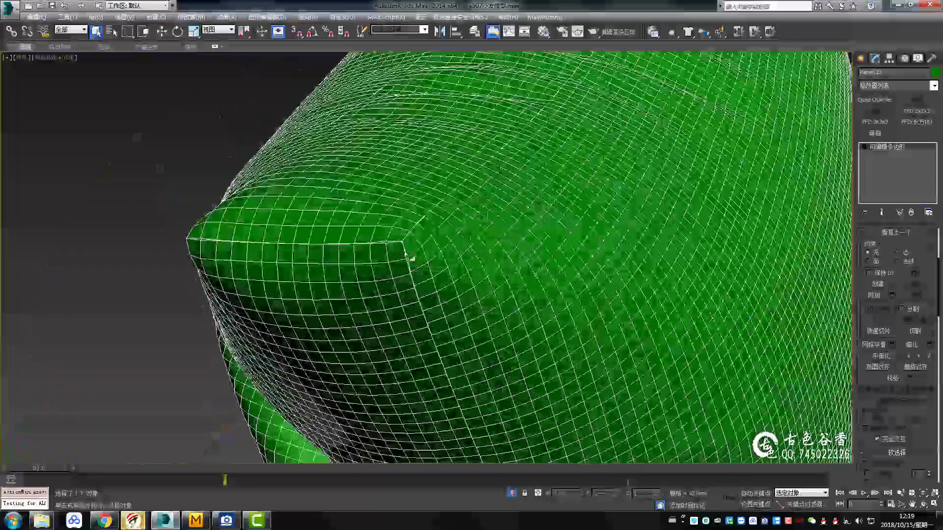
{"action": "scroll", "coordinate": [906, 261], "scroll_direction": "up", "scroll_amount": 3}
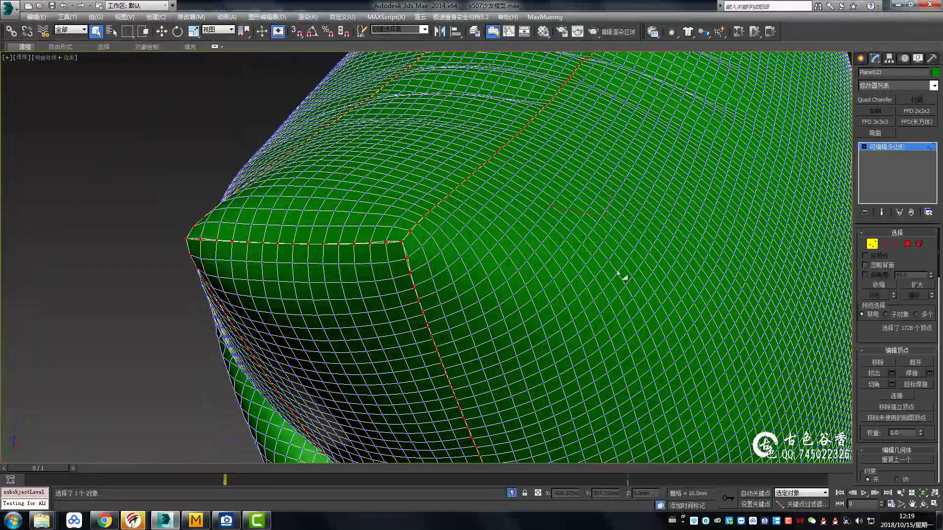
{"action": "middle_click_drag", "start_coordinate": [617, 272], "coordinate": [426, 297], "text": "alt"}
Step: Weld the pillow's seam vertices with a 3.0mm threshold
{"action": "scroll", "coordinate": [434, 263], "scroll_direction": "up", "scroll_amount": 5}
{"action": "left_click_drag", "start_coordinate": [434, 263], "coordinate": [436, 255]}
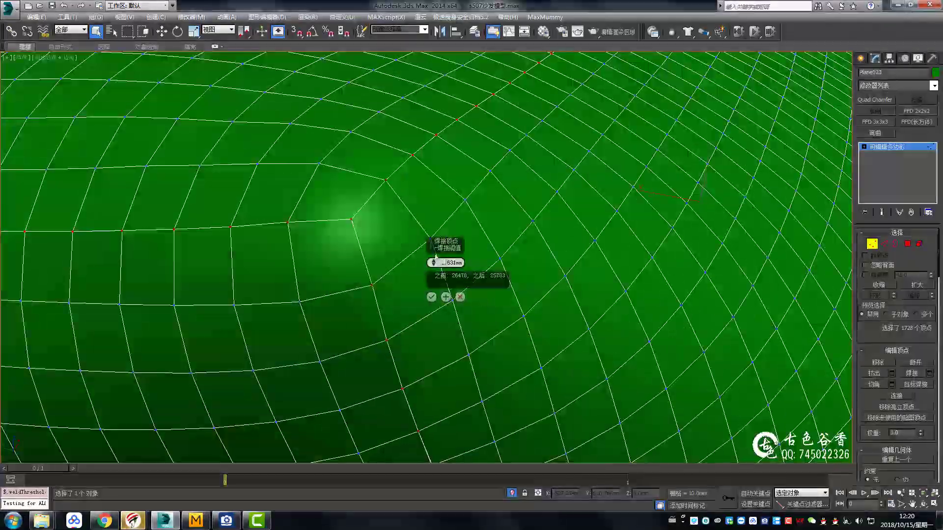
{"action": "scroll", "coordinate": [463, 271], "scroll_direction": "down", "scroll_amount": 5}
{"action": "mouse_move", "coordinate": [310, 274]}
{"action": "middle_mouse_down", "text": "alt"}
{"action": "mouse_move", "coordinate": [441, 305]}
{"action": "mouse_move", "coordinate": [719, 286]}
{"action": "middle_mouse_up", "text": "alt"}
{"action": "left_click", "coordinate": [431, 297]}
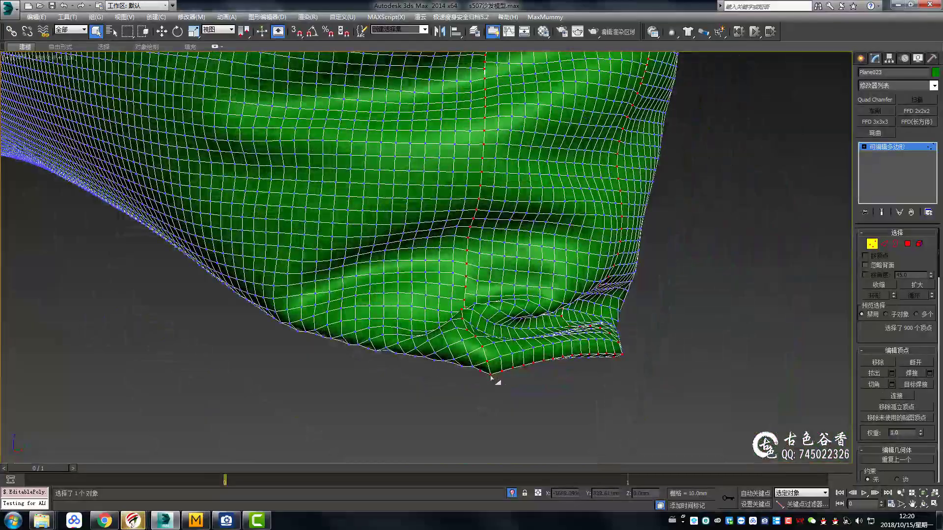
{"action": "mouse_move", "coordinate": [491, 377]}
{"action": "middle_mouse_down", "text": "alt"}
{"action": "mouse_move", "coordinate": [506, 344]}
{"action": "mouse_move", "coordinate": [442, 358]}
{"action": "middle_mouse_up", "text": "alt"}
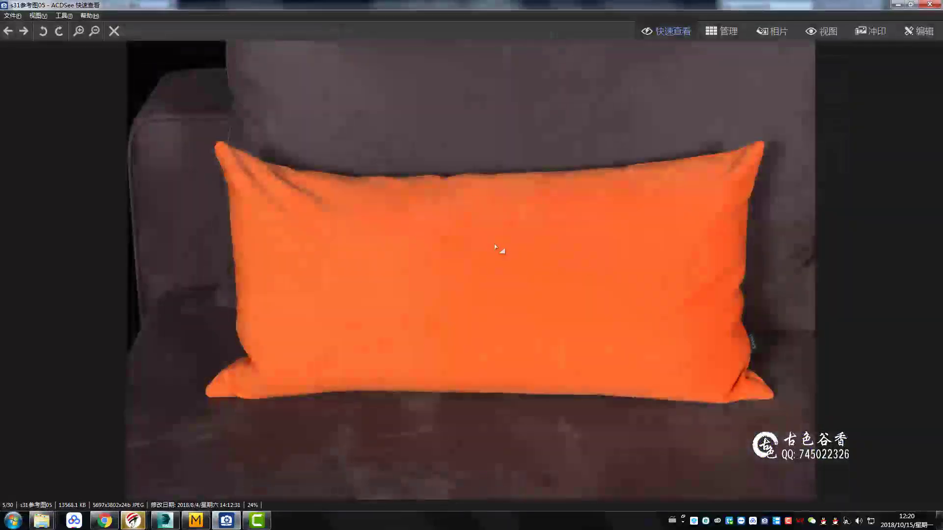
Step: Browse reference photos s31参考图05 through s31参考图10 of sofa pillows in ACDSee
{"action": "scroll", "coordinate": [495, 246], "scroll_direction": "down", "scroll_amount": 1}
{"action": "scroll", "coordinate": [658, 216], "scroll_direction": "up", "scroll_amount": 3, "text": "ctrl"}
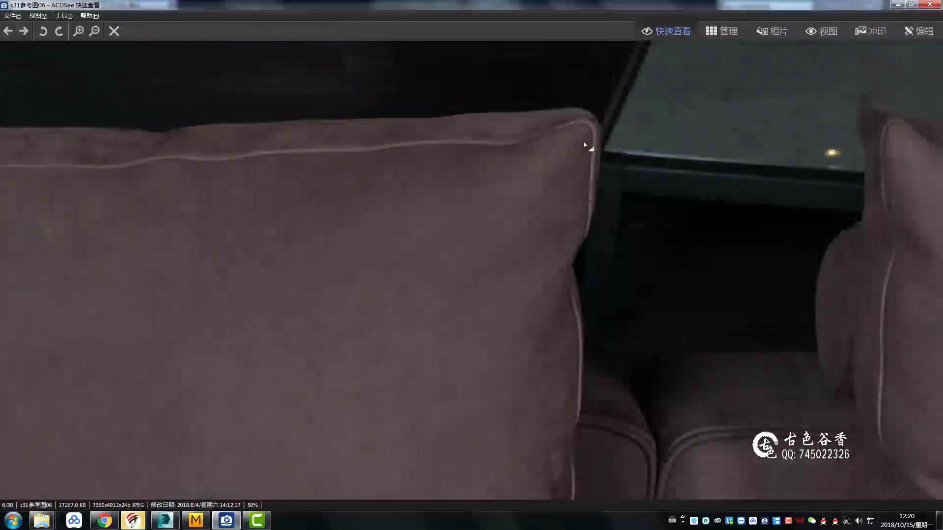
{"action": "scroll", "coordinate": [848, 248], "scroll_direction": "down", "scroll_amount": 1}
{"action": "scroll", "coordinate": [328, 219], "scroll_direction": "down", "scroll_amount": 1}
{"action": "scroll", "coordinate": [370, 315], "scroll_direction": "down", "scroll_amount": 1}
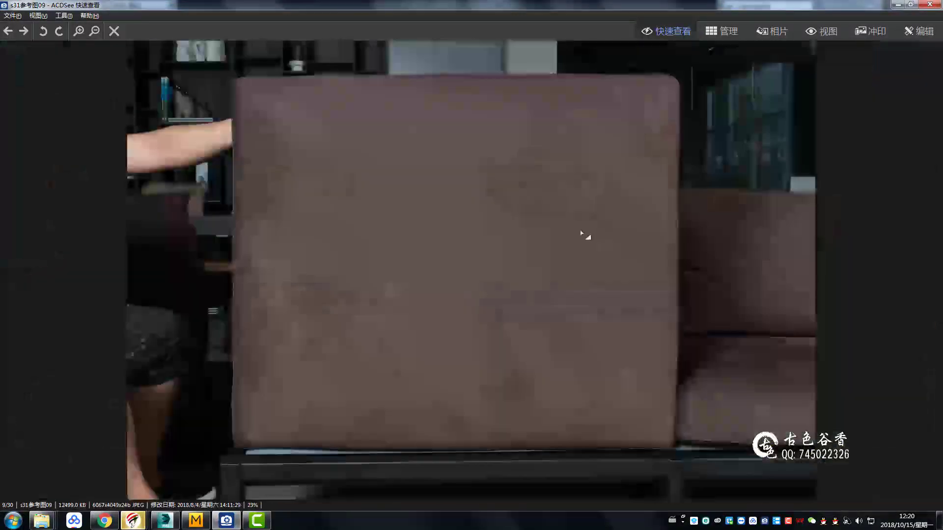
{"action": "scroll", "coordinate": [551, 421], "scroll_direction": "down", "scroll_amount": 1}
{"action": "scroll", "coordinate": [600, 358], "scroll_direction": "up", "scroll_amount": 3, "text": "ctrl"}
{"action": "scroll", "coordinate": [629, 247], "scroll_direction": "down", "scroll_amount": 2, "text": "ctrl"}
{"action": "scroll", "coordinate": [586, 349], "scroll_direction": "up", "scroll_amount": 2, "text": "ctrl"}
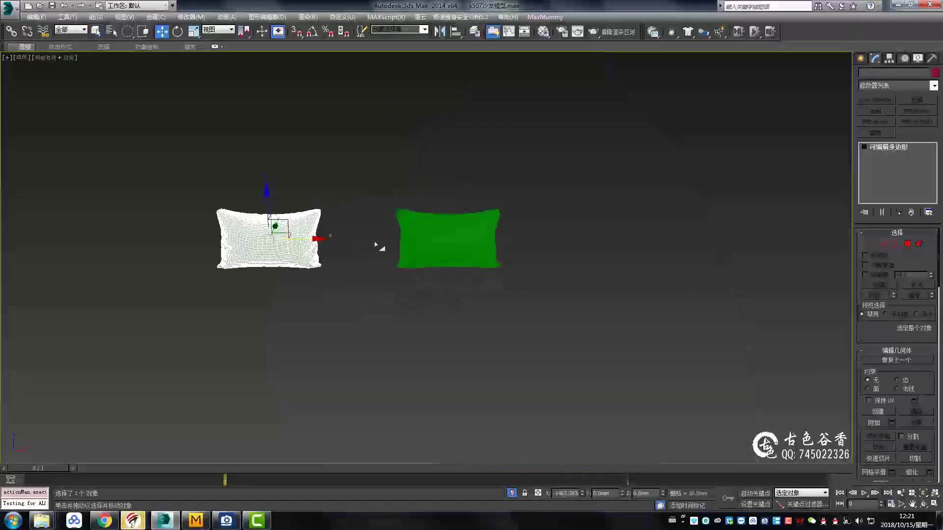
Step: Select the two vertices at the seam gap of the green cushion
{"action": "key", "text": "q"}
{"action": "middle_click_drag", "start_coordinate": [435, 248], "coordinate": [481, 312], "text": "alt"}
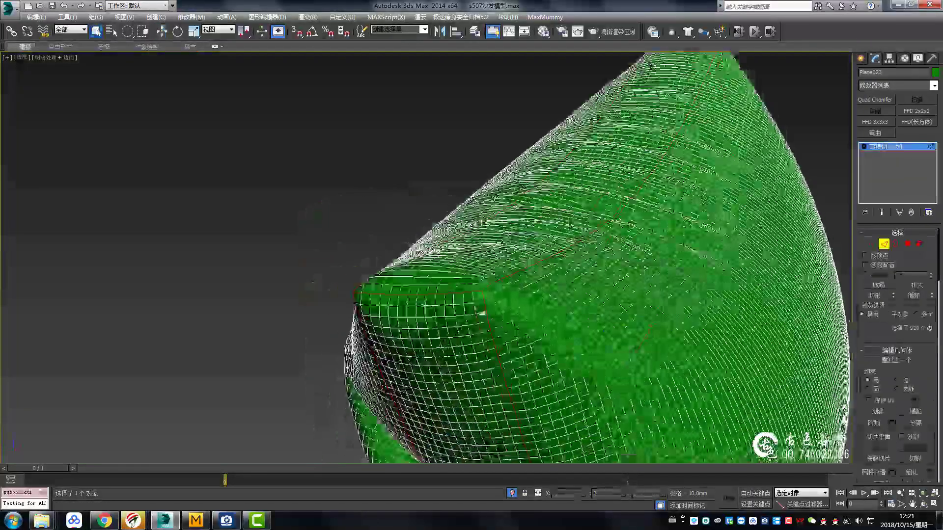
{"action": "scroll", "coordinate": [499, 354], "scroll_direction": "up", "scroll_amount": 10}
{"action": "key", "text": "1"}
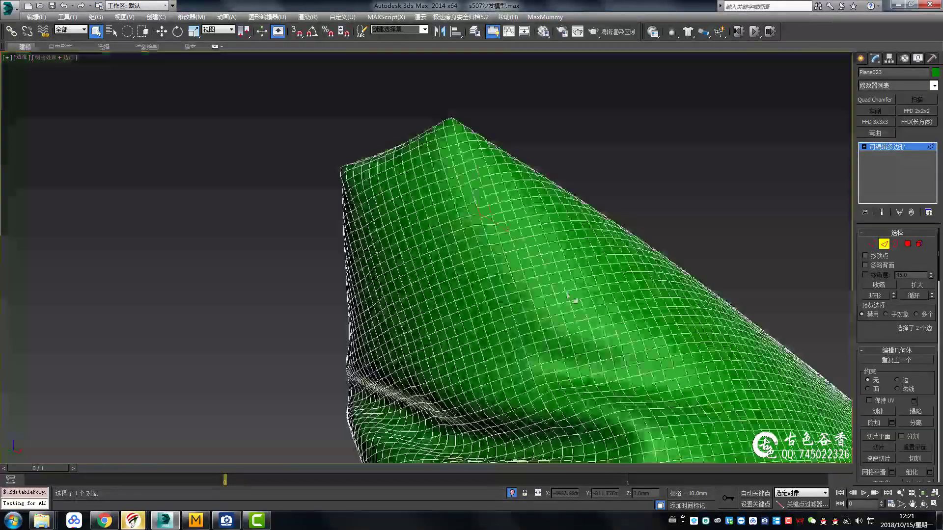
{"action": "right_click", "coordinate": [454, 265]}
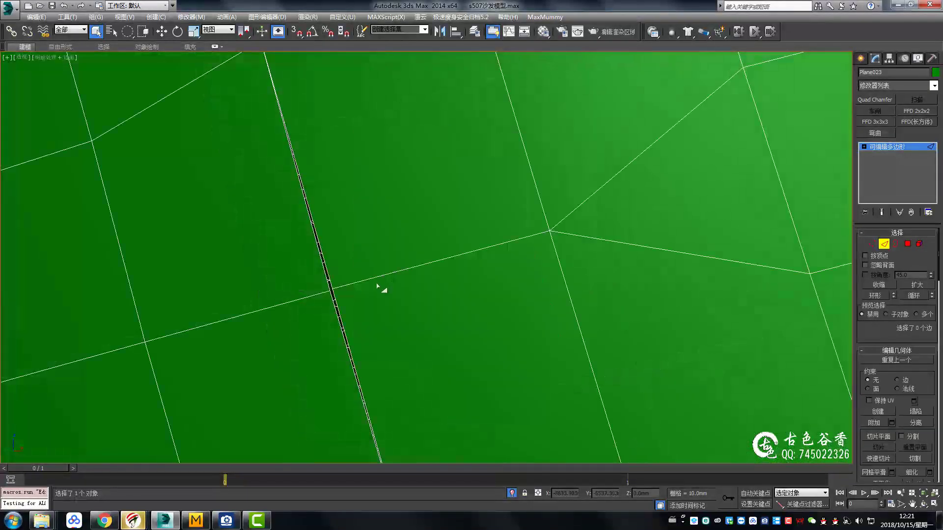
{"action": "left_click", "coordinate": [331, 292]}
{"action": "middle_click_drag", "start_coordinate": [330, 292], "coordinate": [373, 333], "text": "alt"}
{"action": "scroll", "coordinate": [331, 189], "scroll_direction": "down", "scroll_amount": 10}
Step: Select the seam edge loop and inspect the gap along it
{"action": "key", "text": "2"}
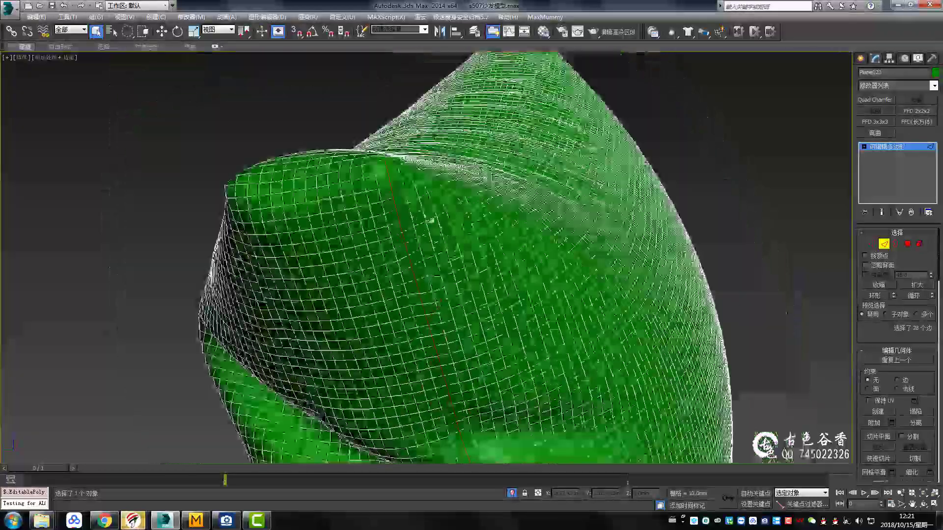
{"action": "scroll", "coordinate": [431, 221], "scroll_direction": "up", "scroll_amount": 3}
{"action": "double_click", "coordinate": [438, 270]}
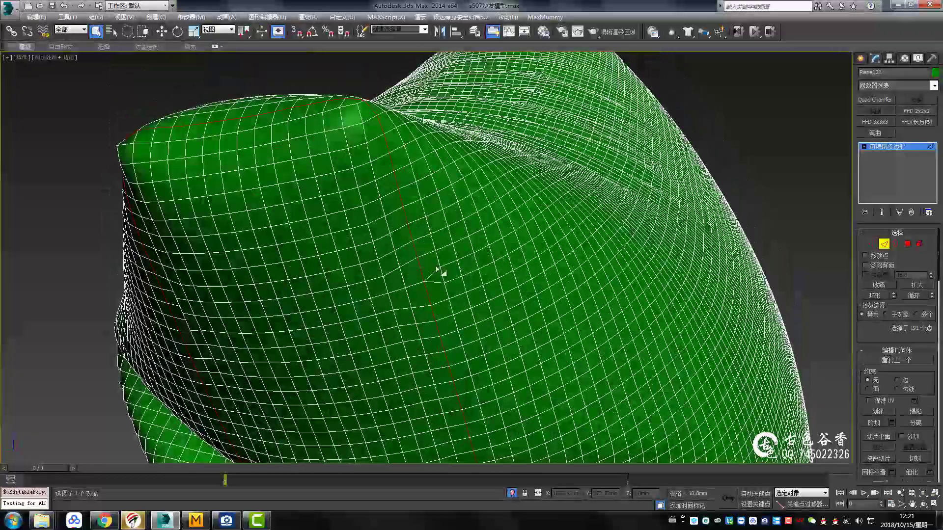
{"action": "middle_click_drag", "start_coordinate": [427, 272], "coordinate": [410, 219], "text": "alt"}
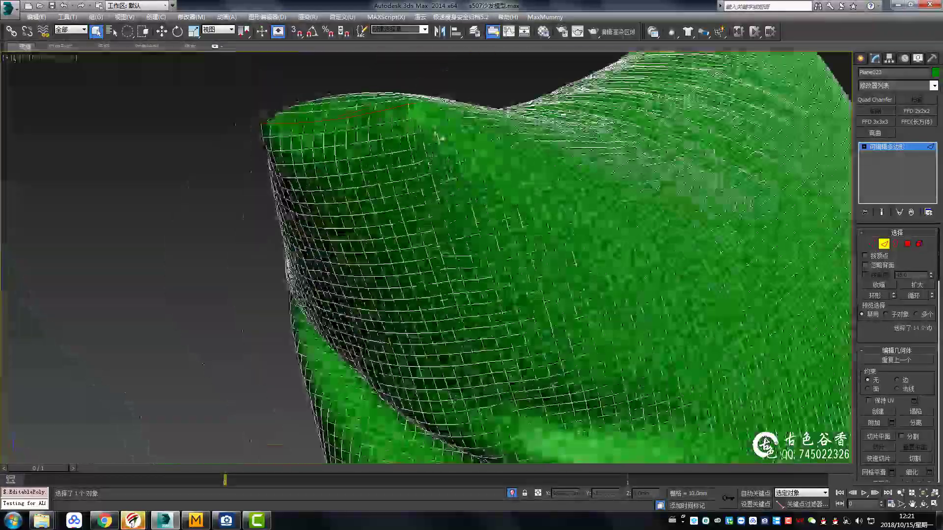
{"action": "scroll", "coordinate": [484, 297], "scroll_direction": "up", "scroll_amount": 5}
{"action": "scroll", "coordinate": [514, 316], "scroll_direction": "up", "scroll_amount": 3}
{"action": "scroll", "coordinate": [497, 273], "scroll_direction": "down", "scroll_amount": 2}
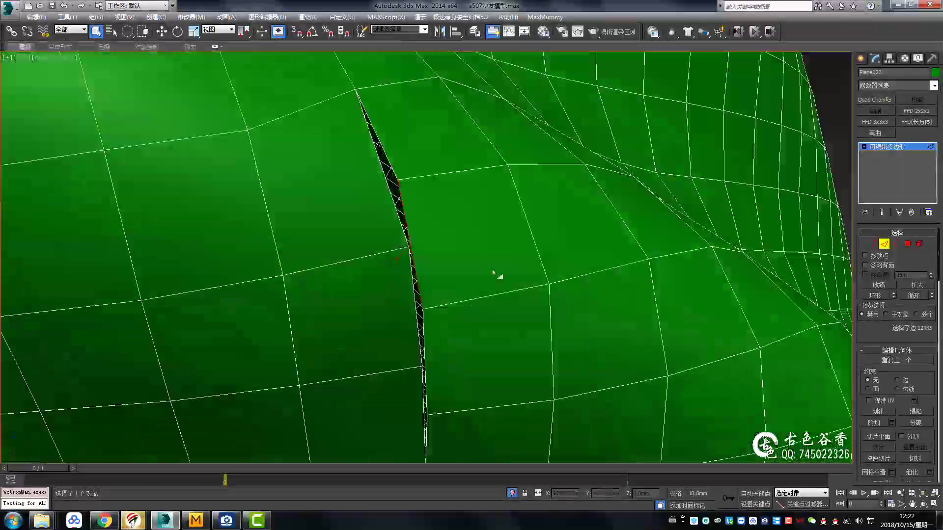
Step: Select all cushion vertices and weld the overlapping ones together
{"action": "key", "text": "1"}
{"action": "scroll", "coordinate": [511, 293], "scroll_direction": "down", "scroll_amount": 3}
{"action": "key", "text": "ctrl+a"}
{"action": "scroll", "coordinate": [378, 294], "scroll_direction": "up", "scroll_amount": 2}
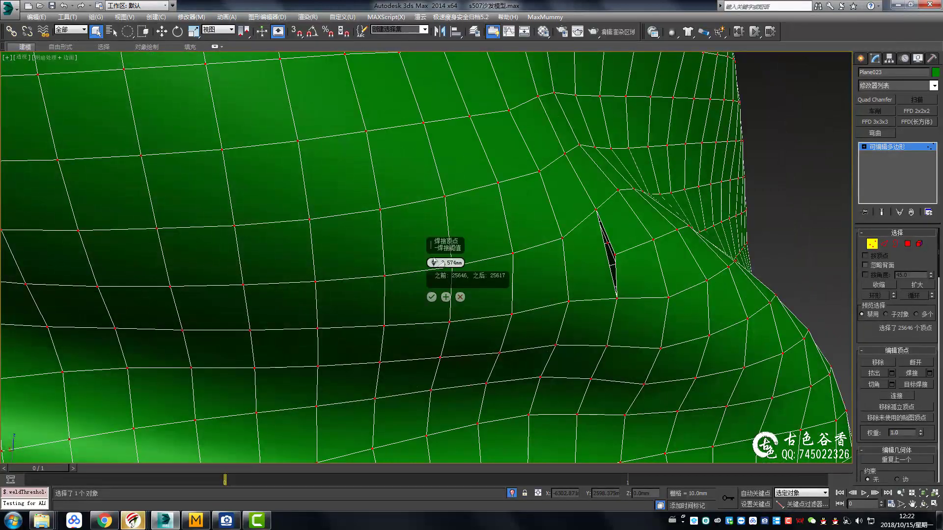
{"action": "left_click", "coordinate": [431, 297]}
{"action": "key", "text": "2"}
{"action": "middle_click_drag", "start_coordinate": [431, 296], "coordinate": [590, 275], "text": "alt"}
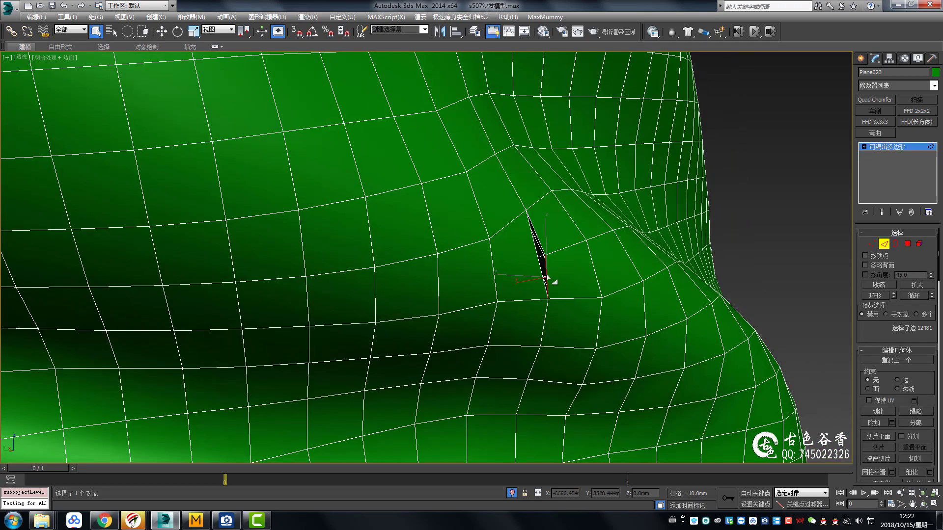
Step: Select the seam edge loop and the edges bordering the open gap
{"action": "double_click", "coordinate": [584, 280]}
{"action": "scroll", "coordinate": [584, 281], "scroll_direction": "down", "scroll_amount": 6}
{"action": "scroll", "coordinate": [473, 320], "scroll_direction": "down", "scroll_amount": 3}
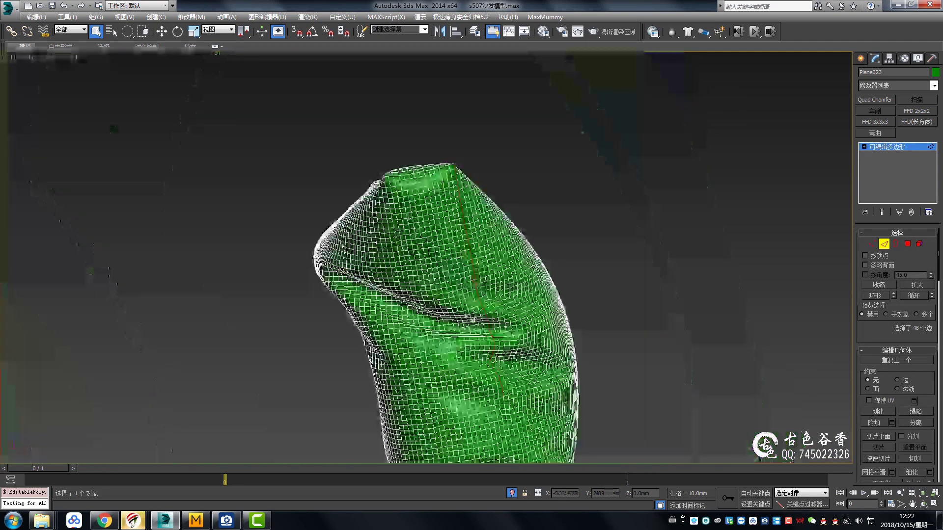
{"action": "scroll", "coordinate": [510, 319], "scroll_direction": "up", "scroll_amount": 8}
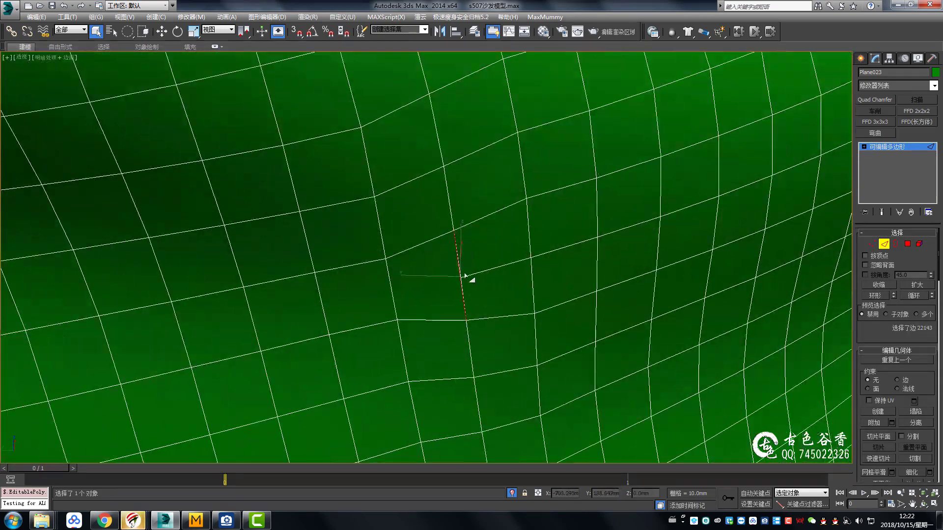
{"action": "scroll", "coordinate": [452, 227], "scroll_direction": "down", "scroll_amount": 5}
{"action": "scroll", "coordinate": [484, 347], "scroll_direction": "up", "scroll_amount": 6}
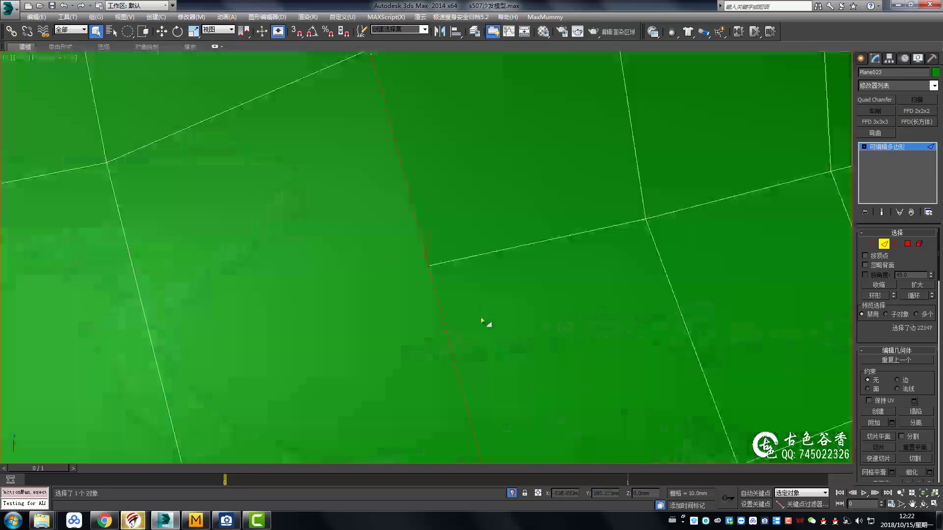
{"action": "left_click", "coordinate": [467, 269]}
{"action": "scroll", "coordinate": [470, 196], "scroll_direction": "down", "scroll_amount": 8}
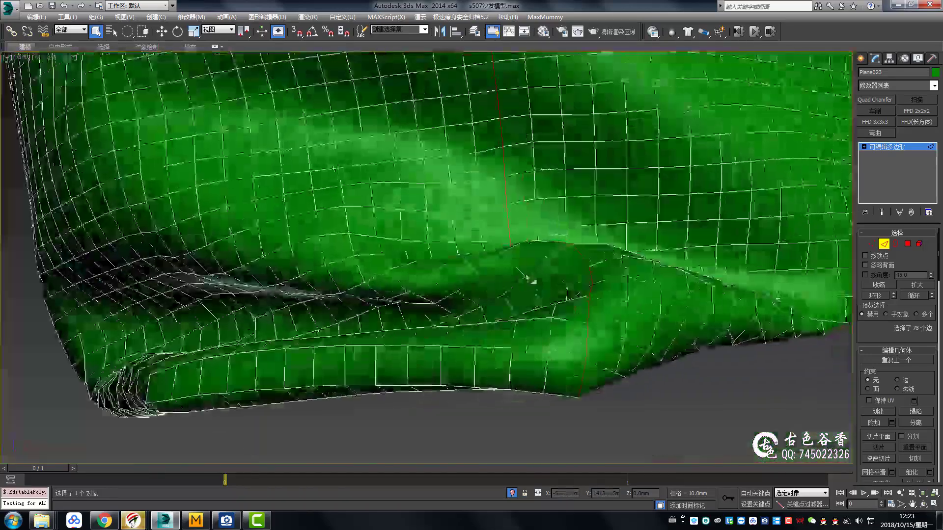
{"action": "middle_click_drag", "start_coordinate": [530, 278], "coordinate": [542, 200], "text": "alt"}
{"action": "scroll", "coordinate": [312, 204], "scroll_direction": "up", "scroll_amount": 2}
{"action": "middle_click_drag", "start_coordinate": [365, 201], "coordinate": [353, 225], "text": "alt"}
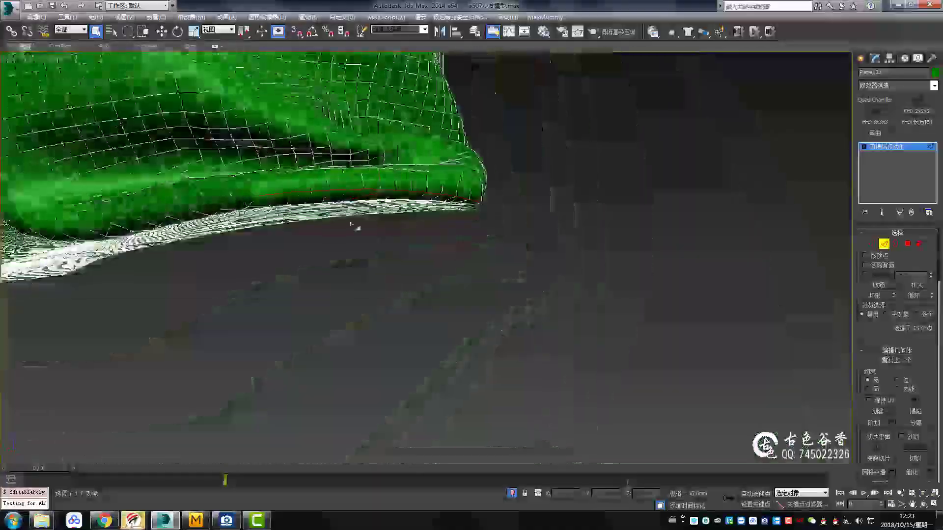
{"action": "scroll", "coordinate": [330, 248], "scroll_direction": "up", "scroll_amount": 5}
{"action": "scroll", "coordinate": [381, 259], "scroll_direction": "up", "scroll_amount": 5}
{"action": "left_click", "coordinate": [380, 259]}
{"action": "scroll", "coordinate": [382, 259], "scroll_direction": "down", "scroll_amount": 2}
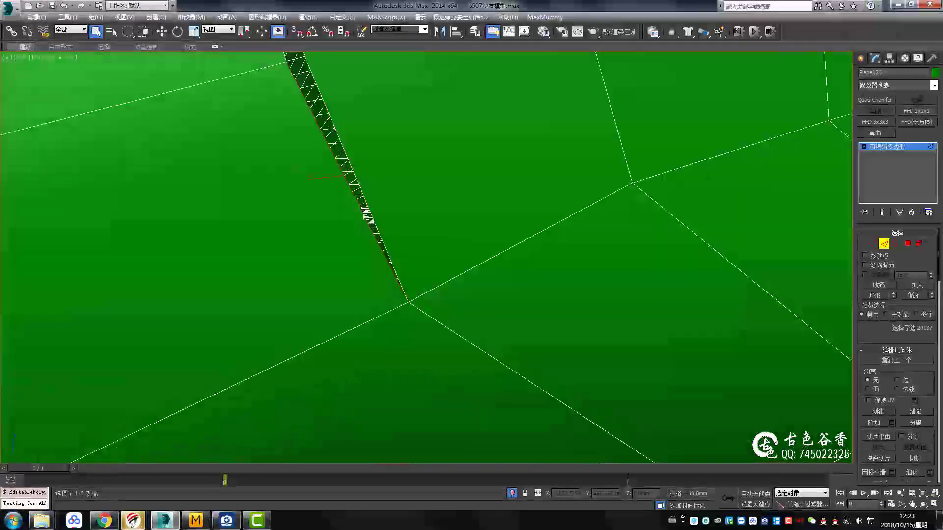
{"action": "scroll", "coordinate": [368, 211], "scroll_direction": "down", "scroll_amount": 5}
Step: Select the vertical seam edge loop and the single edges at the gap
{"action": "key", "text": "1"}
{"action": "scroll", "coordinate": [420, 208], "scroll_direction": "up", "scroll_amount": 4}
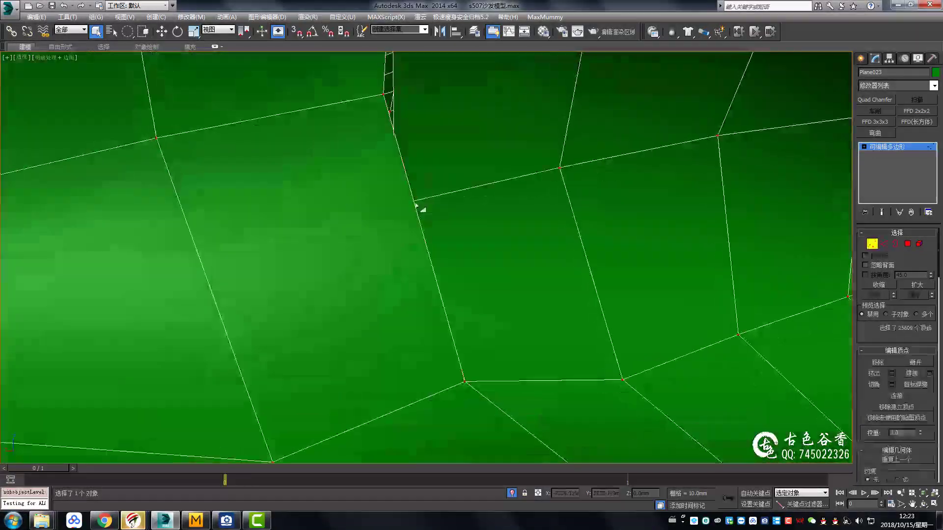
{"action": "scroll", "coordinate": [448, 212], "scroll_direction": "up", "scroll_amount": 4}
{"action": "scroll", "coordinate": [441, 290], "scroll_direction": "down", "scroll_amount": 6}
{"action": "scroll", "coordinate": [440, 291], "scroll_direction": "down", "scroll_amount": 5}
{"action": "key", "text": "2"}
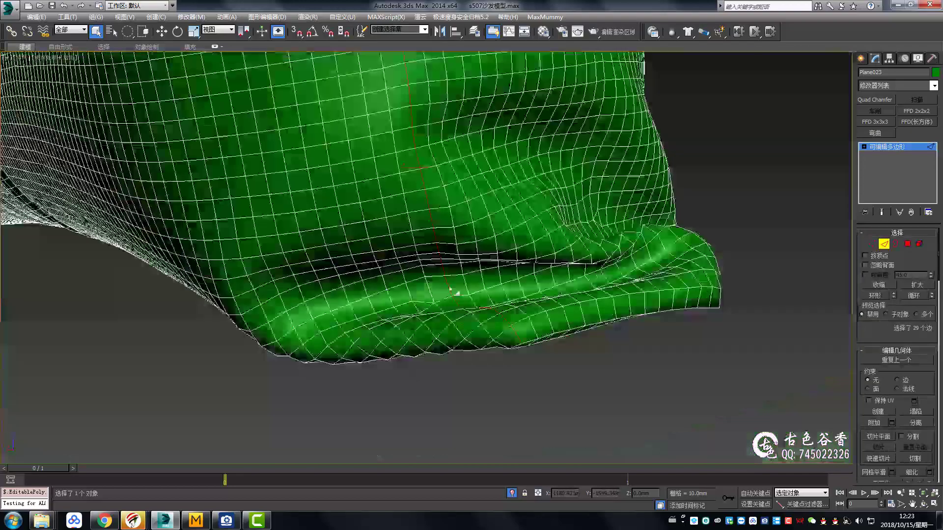
{"action": "scroll", "coordinate": [415, 255], "scroll_direction": "up", "scroll_amount": 6}
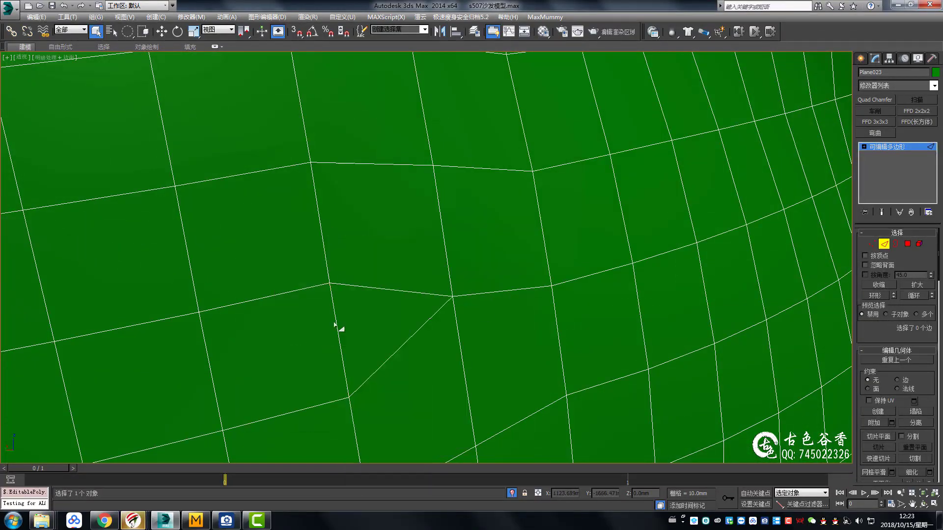
{"action": "scroll", "coordinate": [414, 251], "scroll_direction": "down", "scroll_amount": 5}
{"action": "double_click", "coordinate": [415, 309]}
{"action": "left_click", "coordinate": [374, 278]}
{"action": "scroll", "coordinate": [370, 283], "scroll_direction": "up", "scroll_amount": 8}
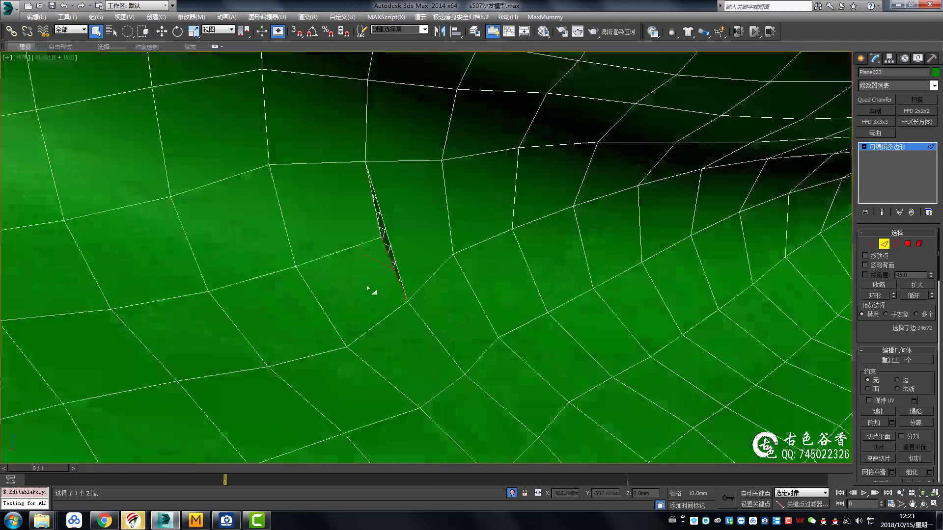
{"action": "scroll", "coordinate": [370, 255], "scroll_direction": "down", "scroll_amount": 3}
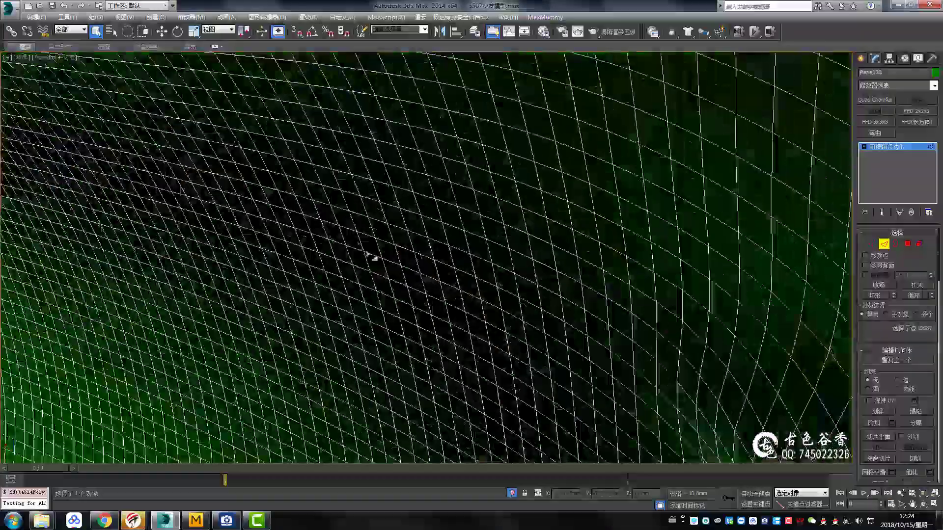
{"action": "scroll", "coordinate": [387, 271], "scroll_direction": "up", "scroll_amount": 2}
{"action": "scroll", "coordinate": [412, 316], "scroll_direction": "up", "scroll_amount": 4}
{"action": "left_click", "coordinate": [413, 316]}
{"action": "scroll", "coordinate": [398, 342], "scroll_direction": "down", "scroll_amount": 2}
Step: Apply an edge edit from the right-click quad menu to the selected seam edge
{"action": "right_click", "coordinate": [284, 233]}
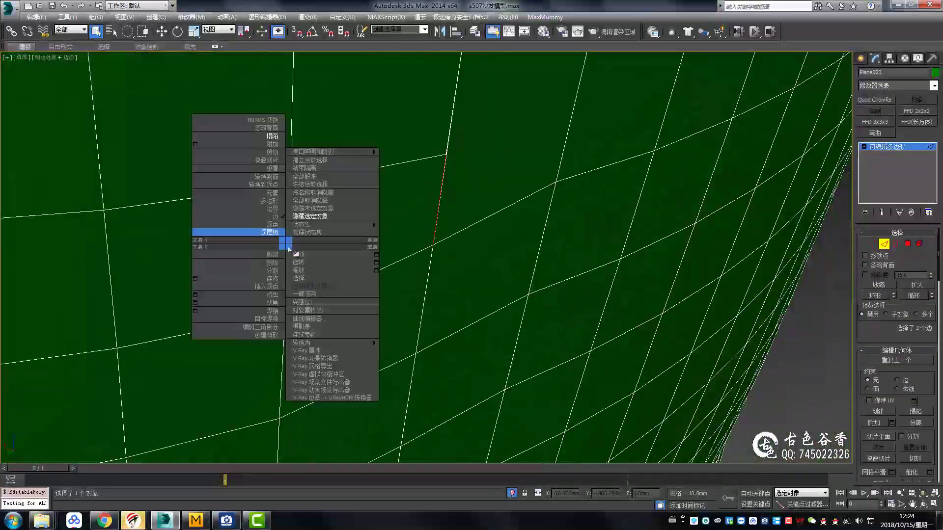
{"action": "left_click", "coordinate": [236, 229]}
{"action": "scroll", "coordinate": [409, 255], "scroll_direction": "down", "scroll_amount": 3}
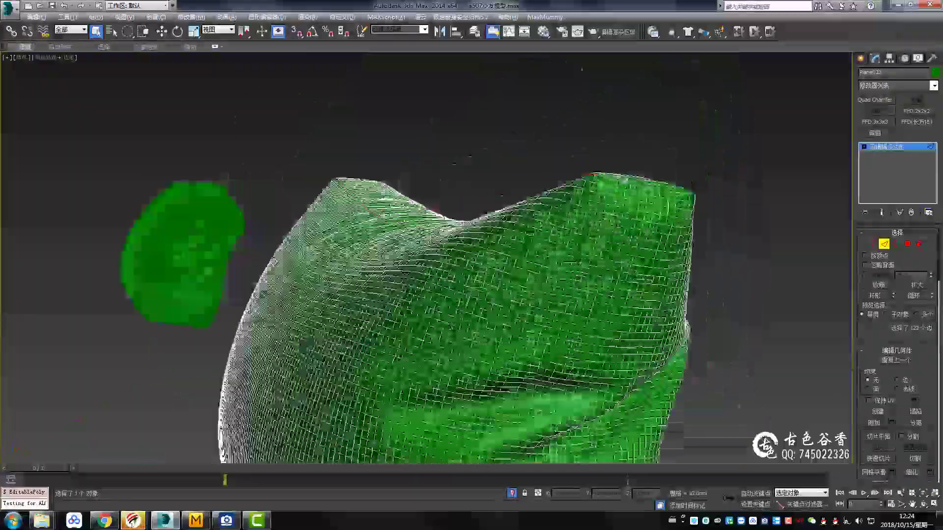
{"action": "scroll", "coordinate": [635, 239], "scroll_direction": "up", "scroll_amount": 10}
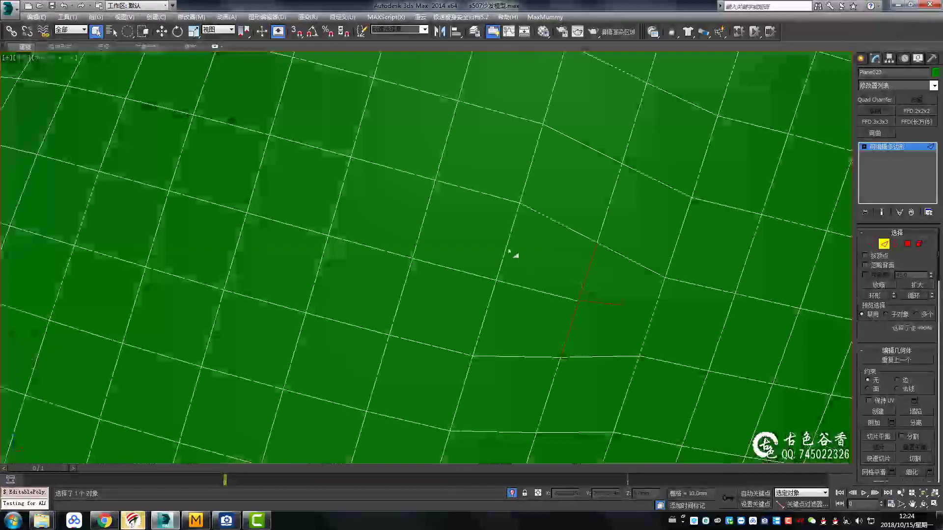
{"action": "key", "text": "1"}
{"action": "scroll", "coordinate": [577, 305], "scroll_direction": "up", "scroll_amount": 5}
{"action": "key", "text": "w"}
{"action": "key", "text": "2"}
Step: Select the edge loops along the gap and the vertical loop on the cushion
{"action": "left_click", "coordinate": [579, 235]}
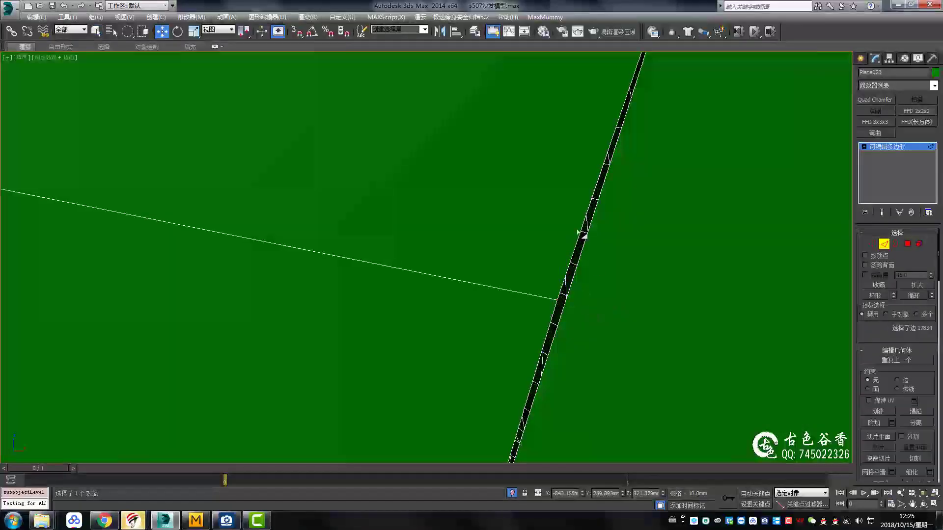
{"action": "scroll", "coordinate": [576, 227], "scroll_direction": "down", "scroll_amount": 3}
{"action": "scroll", "coordinate": [515, 204], "scroll_direction": "down", "scroll_amount": 4}
{"action": "double_click", "coordinate": [515, 204]}
{"action": "scroll", "coordinate": [456, 302], "scroll_direction": "up", "scroll_amount": 7}
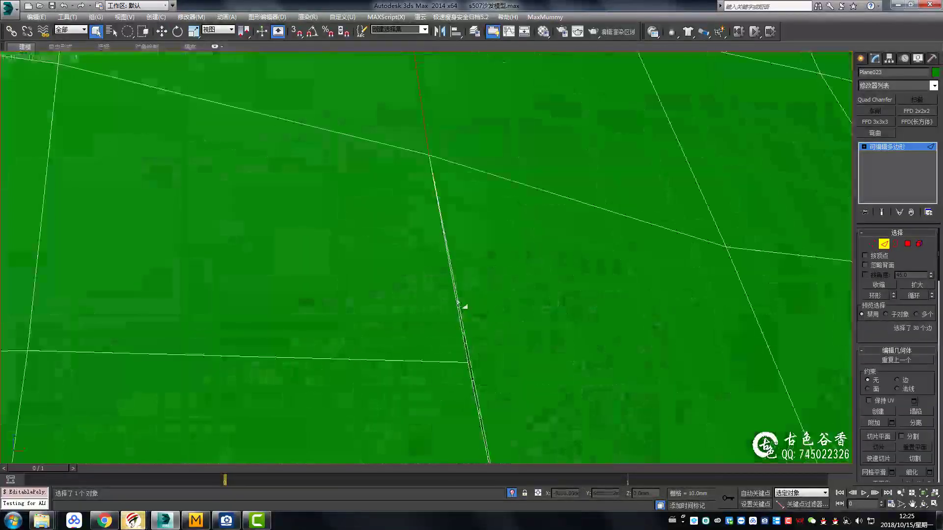
{"action": "scroll", "coordinate": [305, 265], "scroll_direction": "down", "scroll_amount": 5}
{"action": "right_click", "coordinate": [304, 265]}
{"action": "left_click", "coordinate": [393, 256]}
{"action": "scroll", "coordinate": [393, 257], "scroll_direction": "up", "scroll_amount": 3}
{"action": "scroll", "coordinate": [343, 293], "scroll_direction": "up", "scroll_amount": 3}
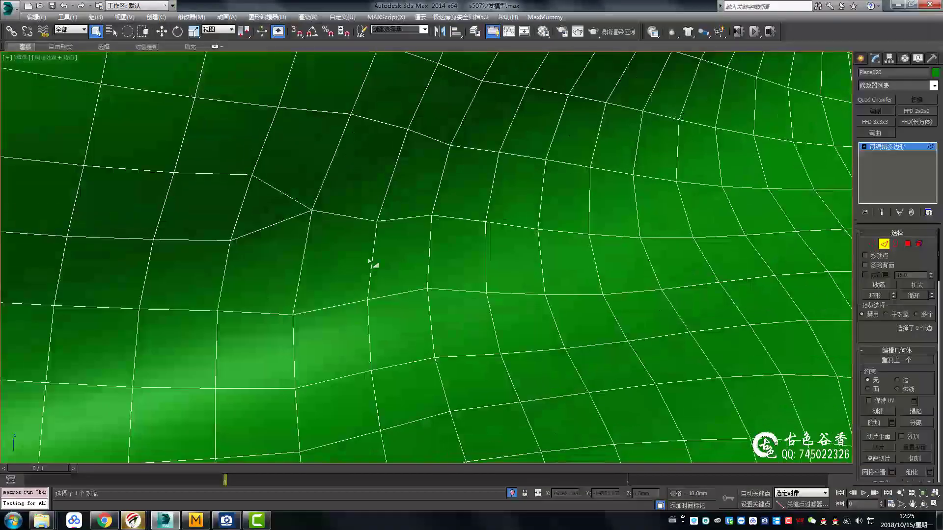
{"action": "double_click", "coordinate": [369, 261]}
{"action": "scroll", "coordinate": [399, 283], "scroll_direction": "down", "scroll_amount": 4}
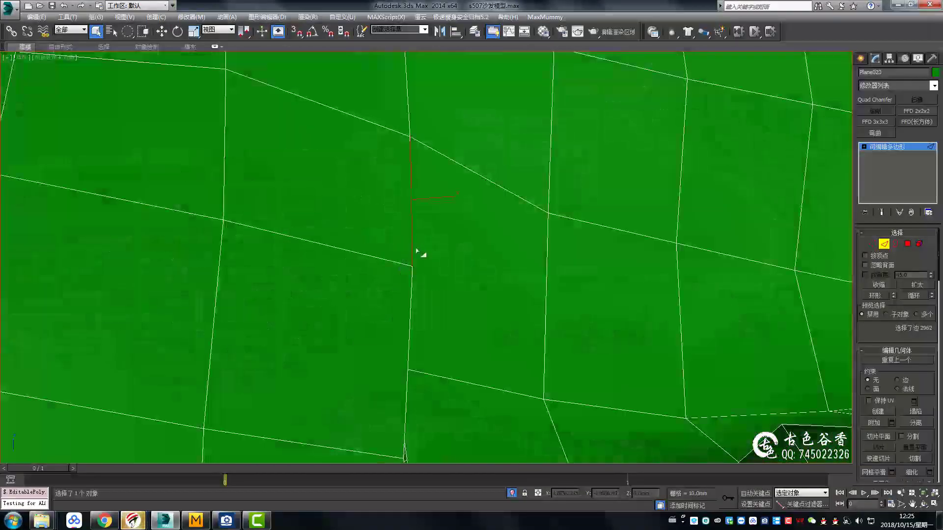
{"action": "middle_click_drag", "start_coordinate": [416, 251], "coordinate": [406, 255], "text": "alt"}
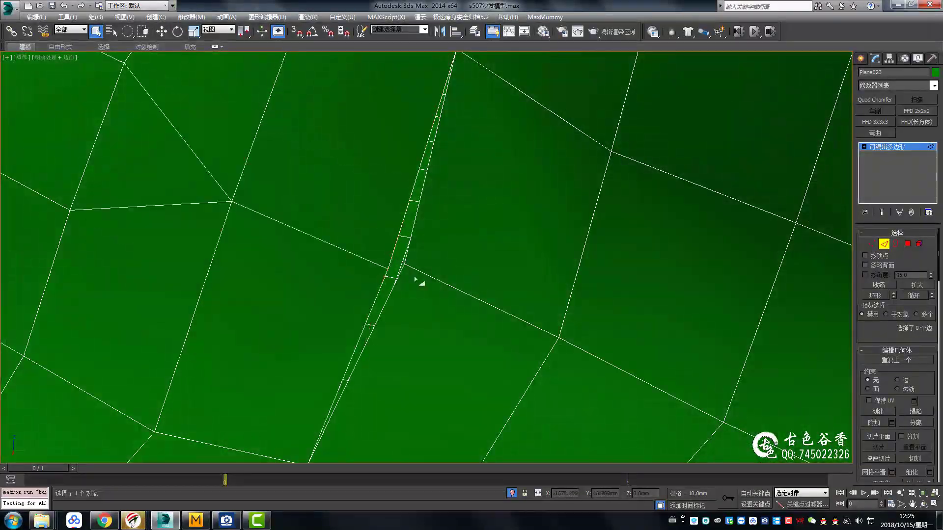
Step: Orbit close to the seam gap and select the edge there
{"action": "scroll", "coordinate": [393, 270], "scroll_direction": "down", "scroll_amount": 5}
{"action": "scroll", "coordinate": [400, 250], "scroll_direction": "down", "scroll_amount": 3}
{"action": "scroll", "coordinate": [419, 279], "scroll_direction": "down", "scroll_amount": 3}
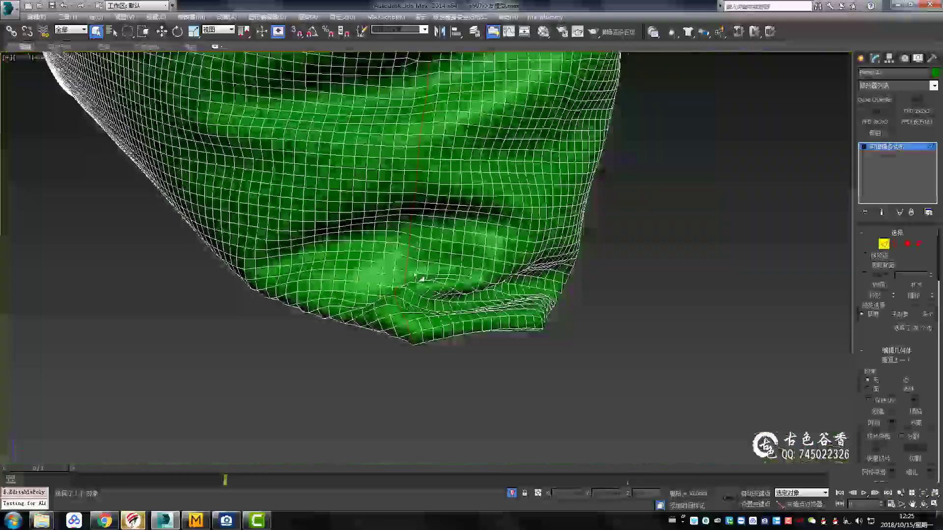
{"action": "middle_click_drag", "start_coordinate": [496, 309], "coordinate": [684, 330], "text": "alt"}
{"action": "scroll", "coordinate": [573, 332], "scroll_direction": "up", "scroll_amount": 5}
{"action": "middle_click_drag", "start_coordinate": [572, 333], "coordinate": [575, 316], "text": "alt"}
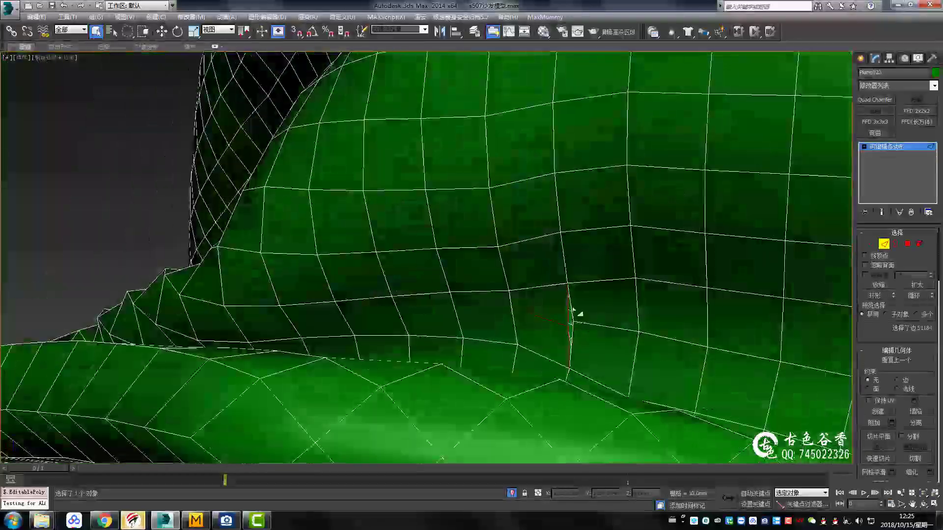
{"action": "scroll", "coordinate": [609, 317], "scroll_direction": "down", "scroll_amount": 5}
{"action": "scroll", "coordinate": [599, 259], "scroll_direction": "up", "scroll_amount": 5}
{"action": "scroll", "coordinate": [570, 248], "scroll_direction": "up", "scroll_amount": 3}
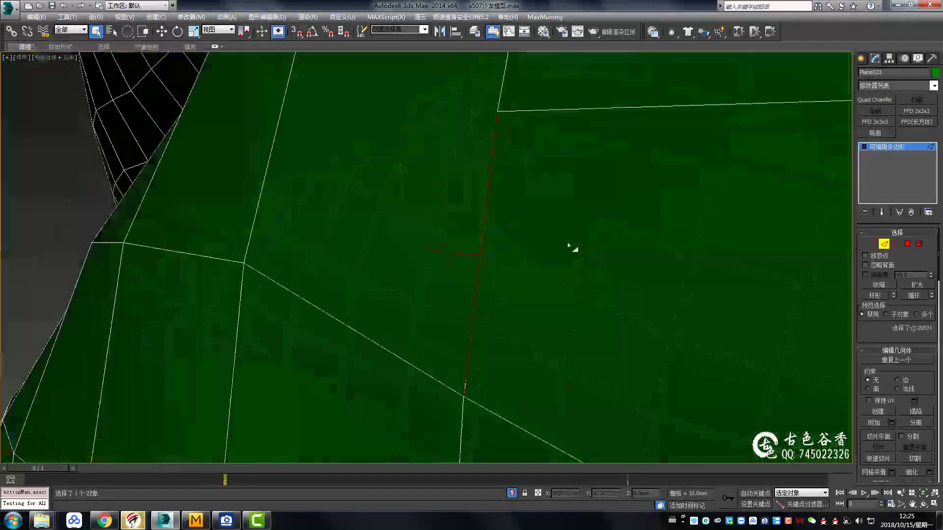
{"action": "left_click", "coordinate": [511, 220]}
{"action": "scroll", "coordinate": [540, 290], "scroll_direction": "down", "scroll_amount": 5}
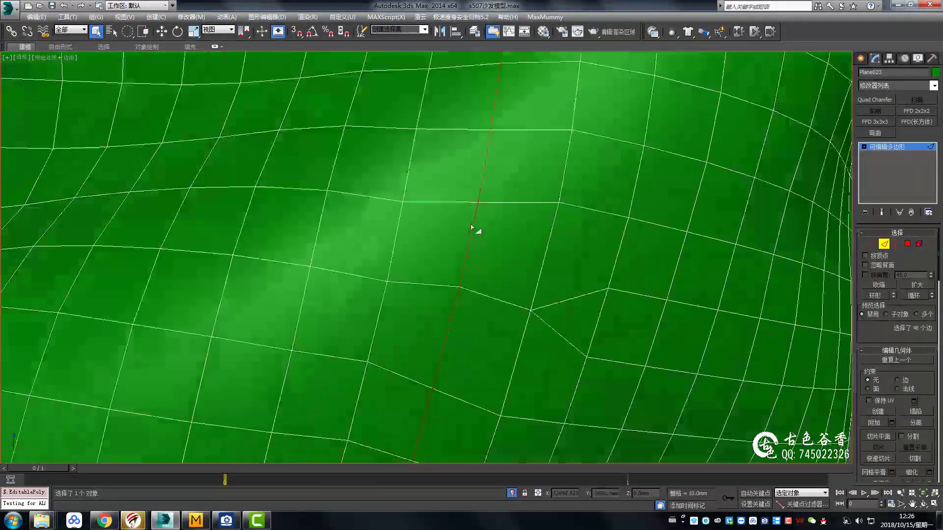
Step: Select the whole seam edge loop around the cushion fold
{"action": "middle_click_drag", "start_coordinate": [475, 231], "coordinate": [484, 216], "text": "alt"}
{"action": "scroll", "coordinate": [484, 217], "scroll_direction": "up", "scroll_amount": 3}
{"action": "scroll", "coordinate": [475, 187], "scroll_direction": "up", "scroll_amount": 3}
{"action": "scroll", "coordinate": [538, 211], "scroll_direction": "down", "scroll_amount": 2}
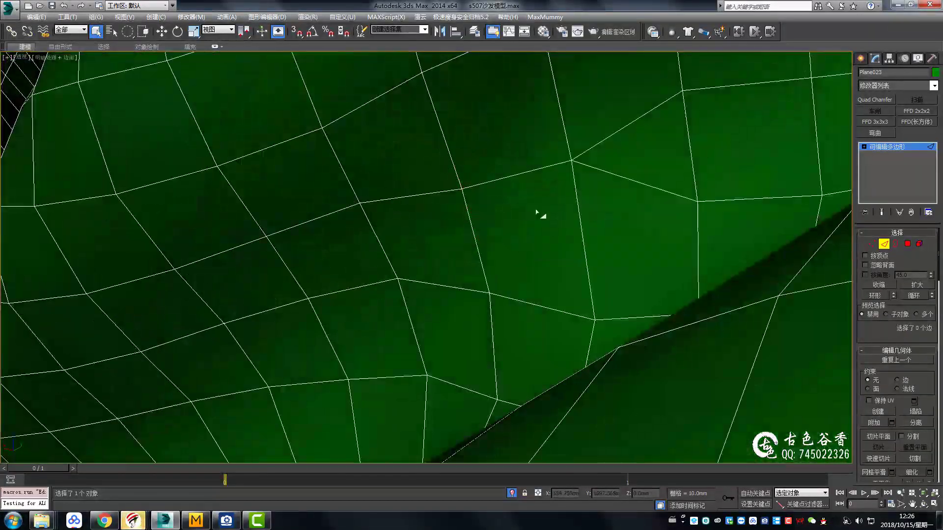
{"action": "scroll", "coordinate": [448, 406], "scroll_direction": "down", "scroll_amount": 3}
{"action": "scroll", "coordinate": [427, 264], "scroll_direction": "up", "scroll_amount": 3}
{"action": "scroll", "coordinate": [417, 232], "scroll_direction": "up", "scroll_amount": 3}
{"action": "left_click", "coordinate": [416, 232]}
{"action": "double_click", "coordinate": [410, 255]}
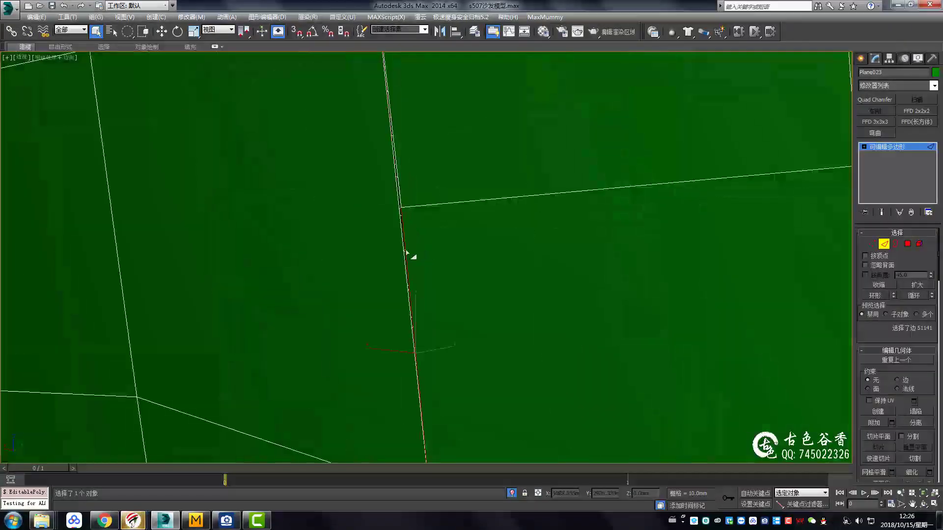
{"action": "scroll", "coordinate": [505, 254], "scroll_direction": "down", "scroll_amount": 2}
{"action": "scroll", "coordinate": [378, 267], "scroll_direction": "down", "scroll_amount": 3}
{"action": "scroll", "coordinate": [402, 216], "scroll_direction": "down", "scroll_amount": 3}
{"action": "scroll", "coordinate": [401, 216], "scroll_direction": "down", "scroll_amount": 5}
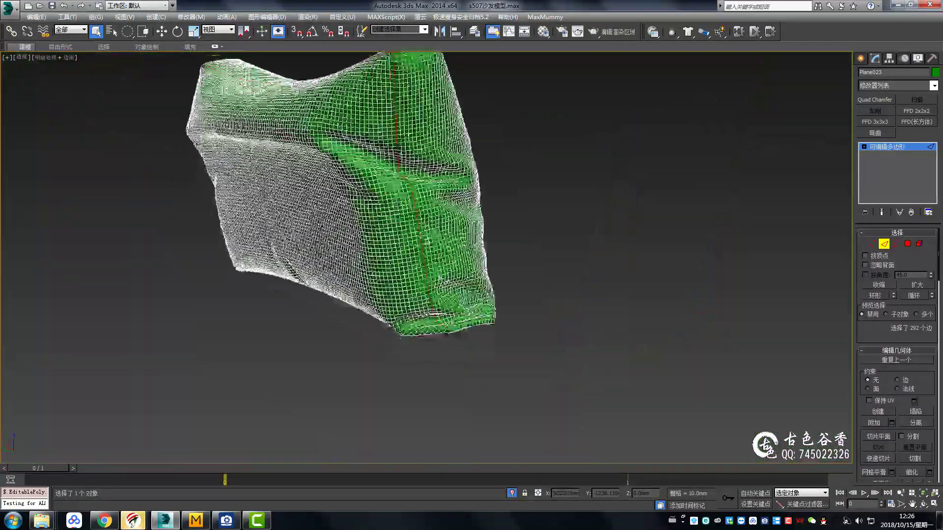
{"action": "scroll", "coordinate": [401, 216], "scroll_direction": "up", "scroll_amount": 5}
{"action": "scroll", "coordinate": [210, 137], "scroll_direction": "down", "scroll_amount": 3}
{"action": "scroll", "coordinate": [305, 120], "scroll_direction": "up", "scroll_amount": 4}
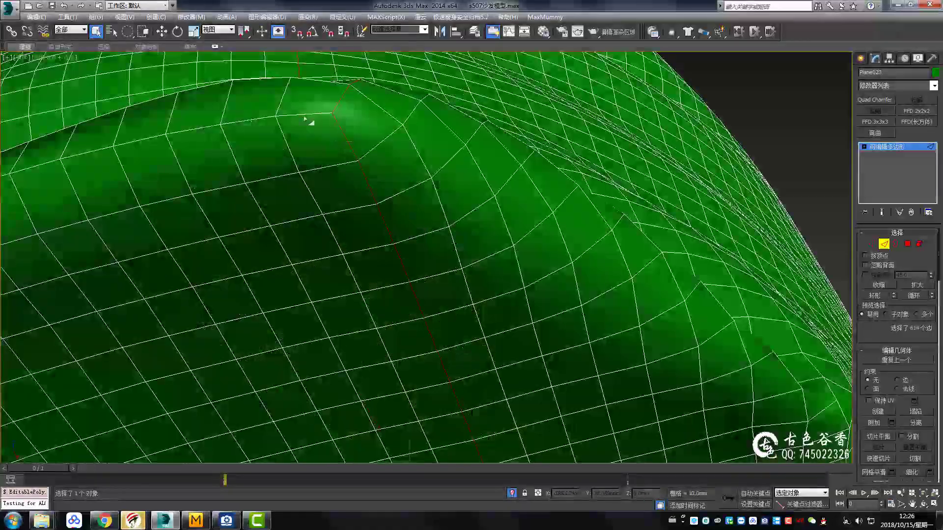
{"action": "scroll", "coordinate": [305, 119], "scroll_direction": "down", "scroll_amount": 5}
Step: Extrude the 856 seam edges by -3.0mm with width 0 to form the groove
{"action": "mouse_move", "coordinate": [305, 119]}
{"action": "middle_mouse_down", "text": "alt"}
{"action": "mouse_move", "coordinate": [473, 238]}
{"action": "mouse_move", "coordinate": [442, 246]}
{"action": "middle_mouse_up", "text": "alt"}
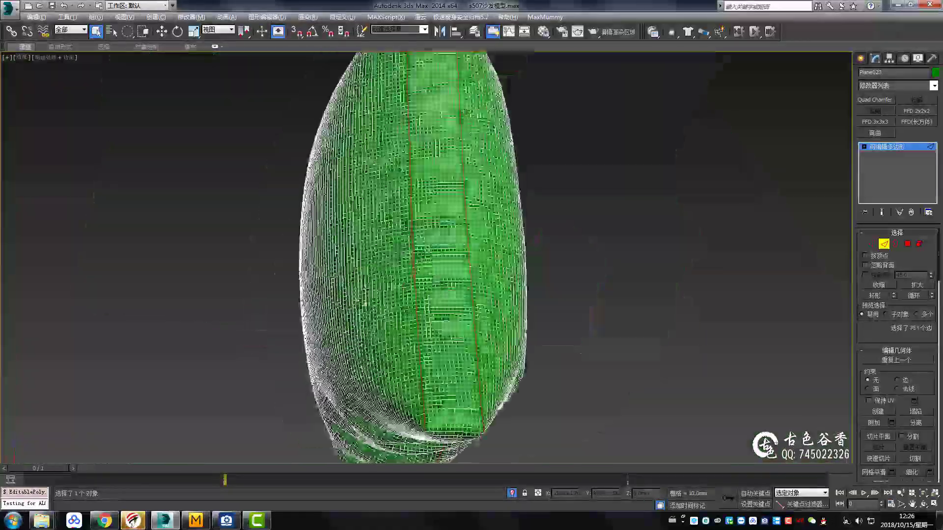
{"action": "scroll", "coordinate": [452, 292], "scroll_direction": "up", "scroll_amount": 5}
{"action": "scroll", "coordinate": [452, 292], "scroll_direction": "down", "scroll_amount": 6}
{"action": "scroll", "coordinate": [451, 292], "scroll_direction": "up", "scroll_amount": 6}
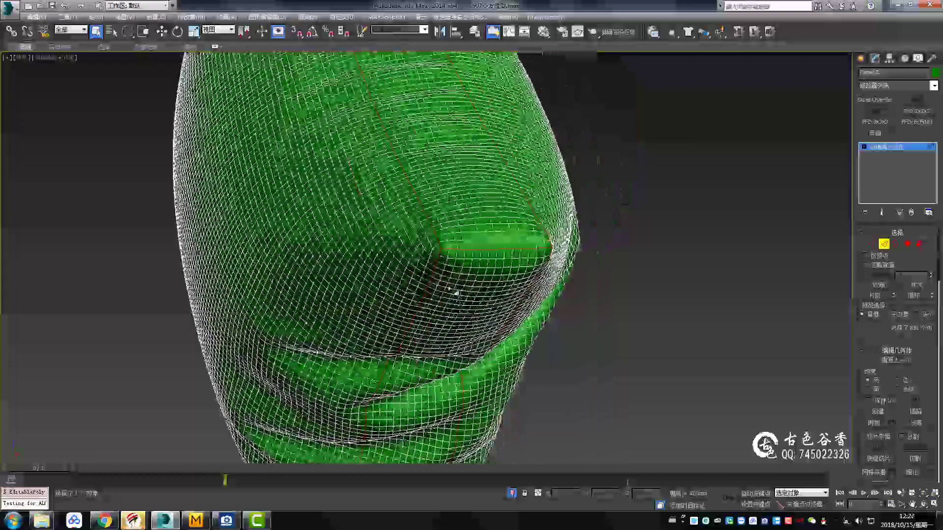
{"action": "scroll", "coordinate": [356, 266], "scroll_direction": "up", "scroll_amount": 3}
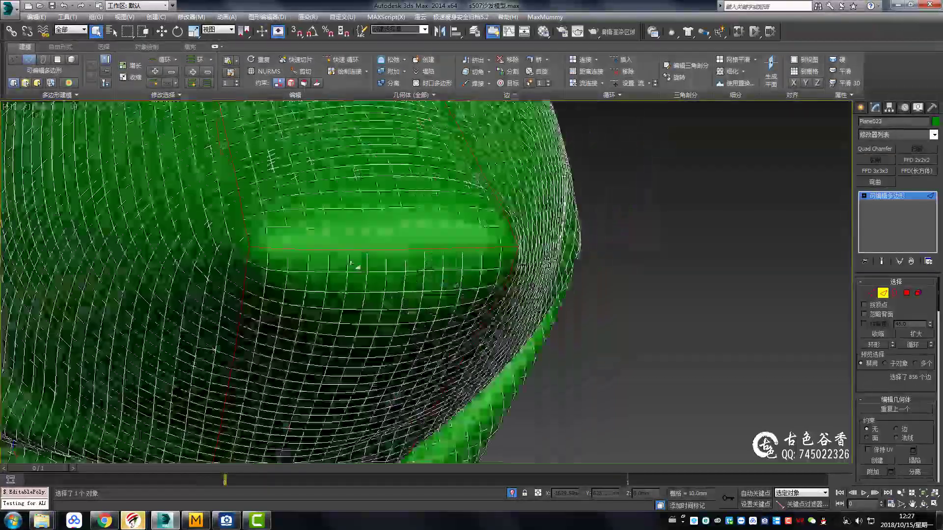
{"action": "key", "text": "ctrl+shift+c"}
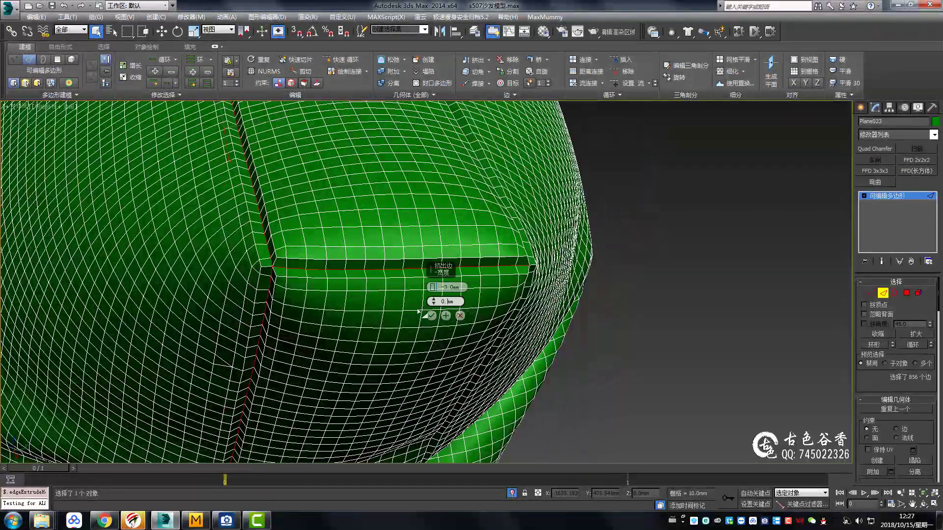
{"action": "scroll", "coordinate": [416, 313], "scroll_direction": "up", "scroll_amount": 5}
{"action": "scroll", "coordinate": [262, 301], "scroll_direction": "down", "scroll_amount": 5}
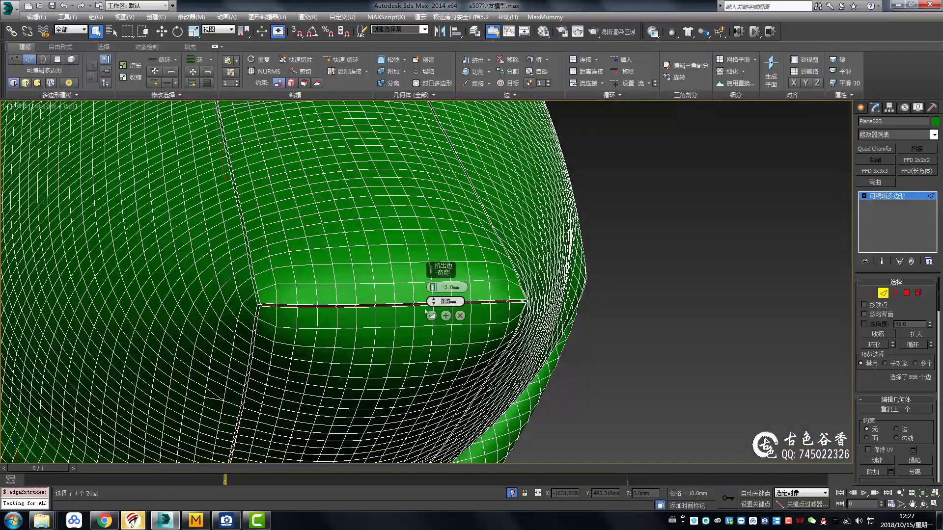
{"action": "middle_click_drag", "start_coordinate": [395, 320], "coordinate": [368, 316], "text": "alt"}
Step: Bring the cushion's corner vertices into view in Vertex mode with Cut active
{"action": "scroll", "coordinate": [505, 292], "scroll_direction": "up", "scroll_amount": 5}
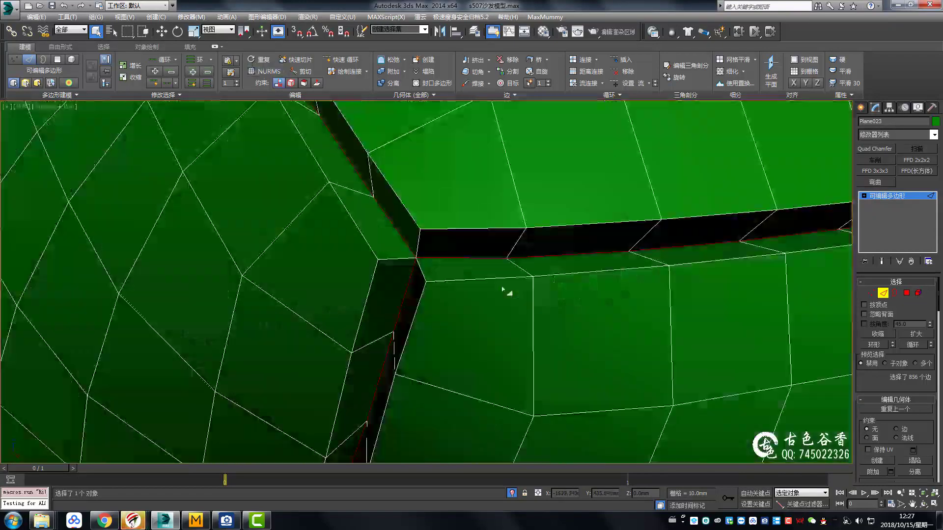
{"action": "scroll", "coordinate": [444, 254], "scroll_direction": "up", "scroll_amount": 3}
{"action": "key", "text": "1"}
{"action": "key", "text": "alt+c"}
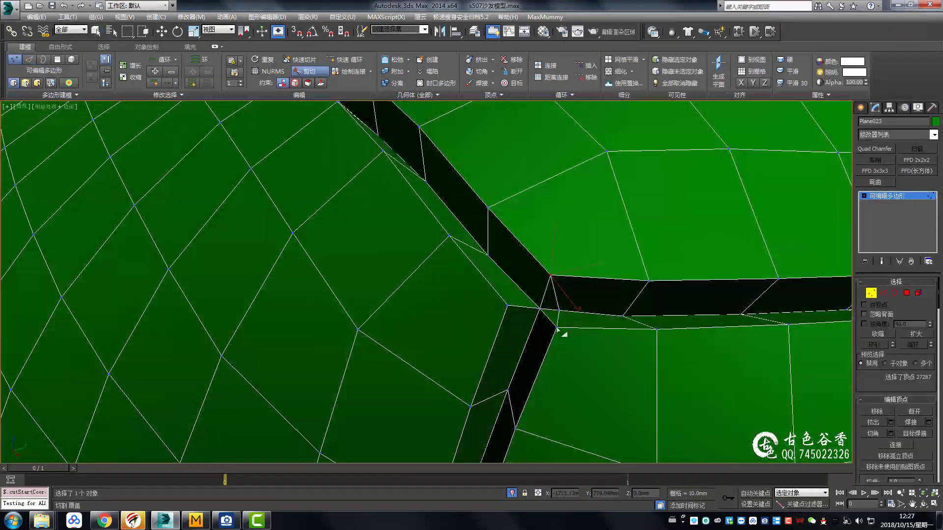
{"action": "mouse_move", "coordinate": [561, 311]}
{"action": "middle_mouse_down"}
{"action": "mouse_move", "coordinate": [591, 320]}
{"action": "mouse_move", "coordinate": [501, 326]}
{"action": "middle_mouse_up"}
{"action": "key", "text": "2"}
{"action": "key", "text": "1"}
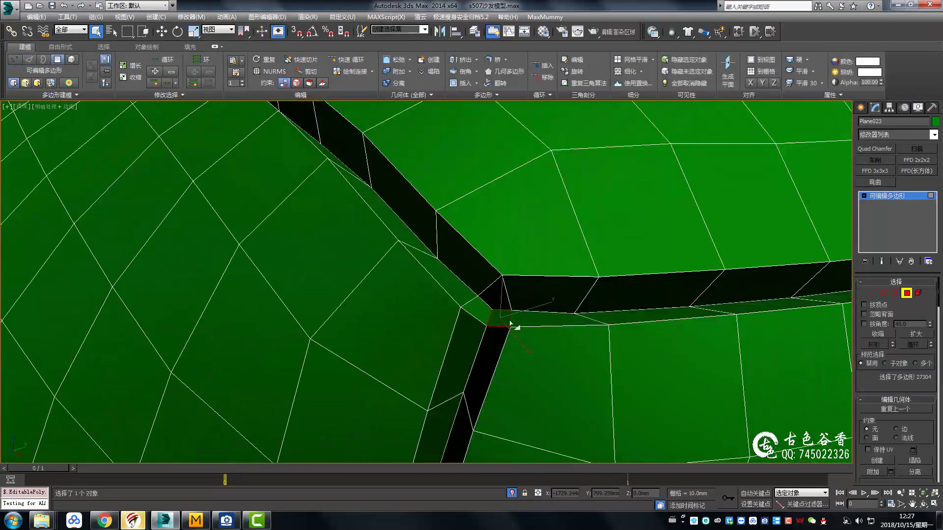
{"action": "scroll", "coordinate": [512, 326], "scroll_direction": "down", "scroll_amount": 5}
{"action": "scroll", "coordinate": [561, 332], "scroll_direction": "up", "scroll_amount": 5}
{"action": "middle_click_drag", "start_coordinate": [561, 332], "coordinate": [569, 249]}
{"action": "key", "text": "alt+c"}
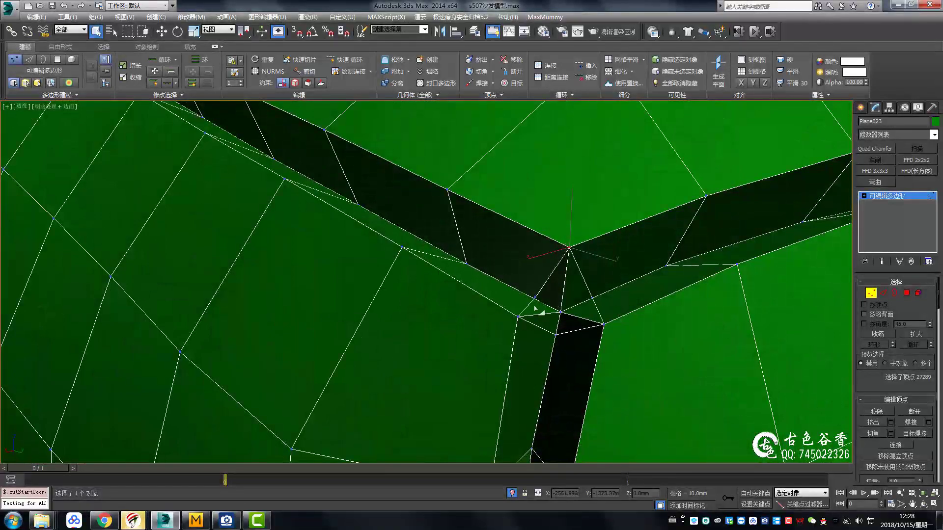
{"action": "scroll", "coordinate": [536, 309], "scroll_direction": "up", "scroll_amount": 4}
Step: Orbit to a new angle on the sofa corner and reactivate Cut on its vertices
{"action": "key", "text": "2"}
{"action": "scroll", "coordinate": [587, 364], "scroll_direction": "down", "scroll_amount": 5}
{"action": "key", "text": "1"}
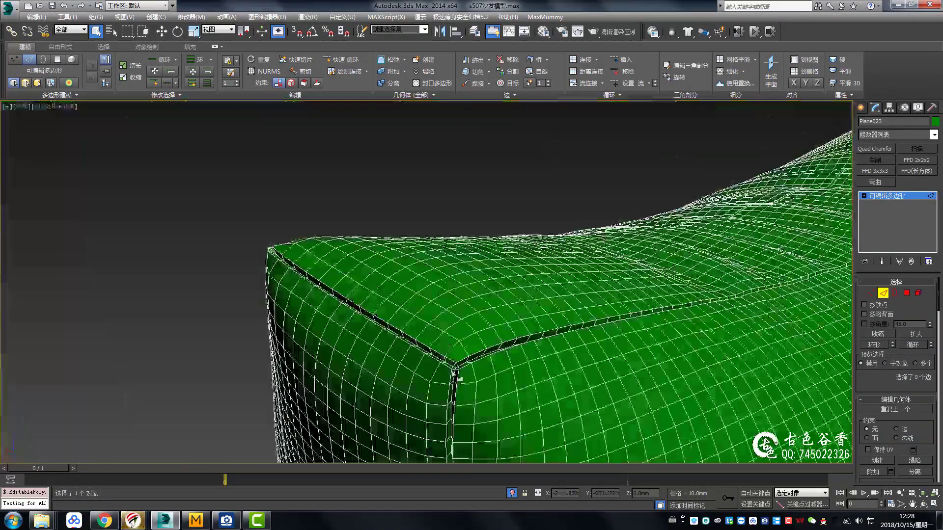
{"action": "middle_click_drag", "start_coordinate": [588, 364], "coordinate": [415, 304], "text": "alt"}
{"action": "scroll", "coordinate": [415, 305], "scroll_direction": "up", "scroll_amount": 2}
{"action": "scroll", "coordinate": [414, 305], "scroll_direction": "up", "scroll_amount": 5}
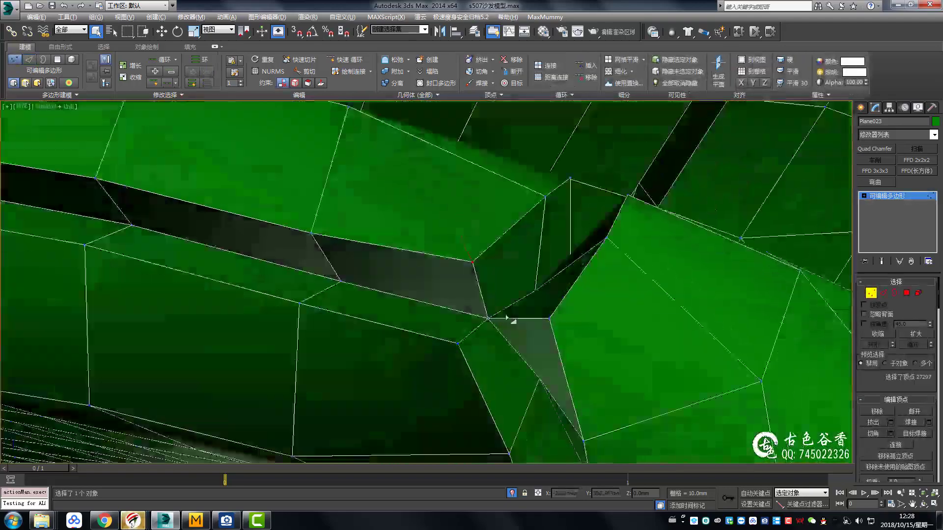
{"action": "key", "text": "alt+c"}
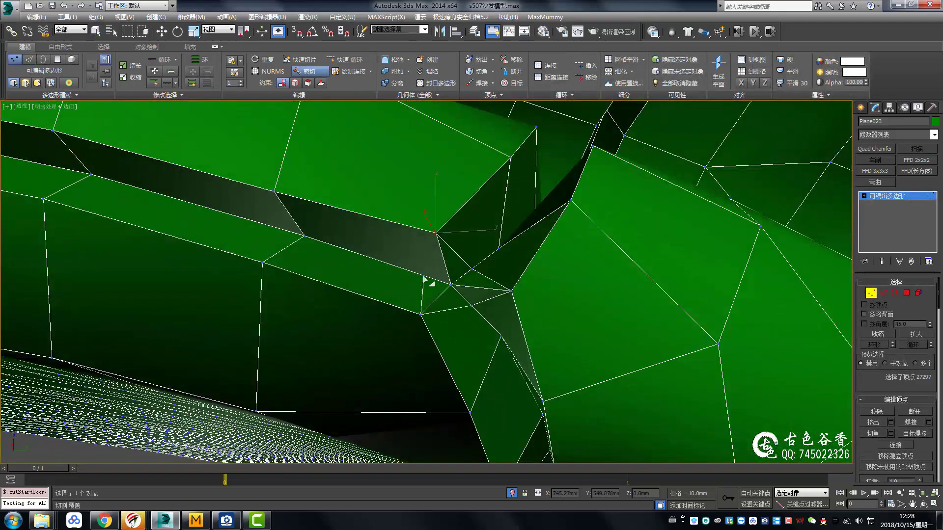
{"action": "scroll", "coordinate": [442, 275], "scroll_direction": "down", "scroll_amount": 5}
{"action": "scroll", "coordinate": [411, 318], "scroll_direction": "up", "scroll_amount": 5}
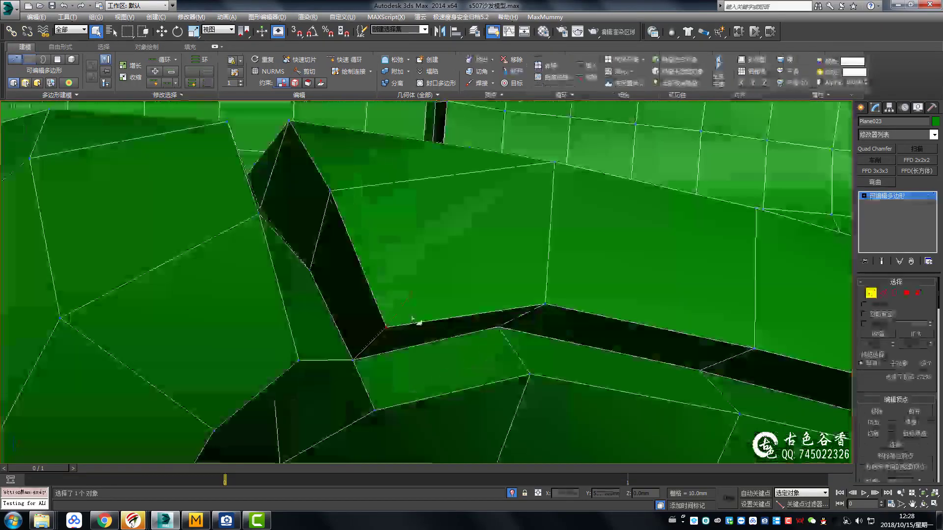
{"action": "scroll", "coordinate": [412, 318], "scroll_direction": "up", "scroll_amount": 3}
{"action": "scroll", "coordinate": [396, 326], "scroll_direction": "up", "scroll_amount": 2}
Step: Cut a new edge to the opposite corner vertex, then exit Cut
{"action": "key", "text": "alt+c"}
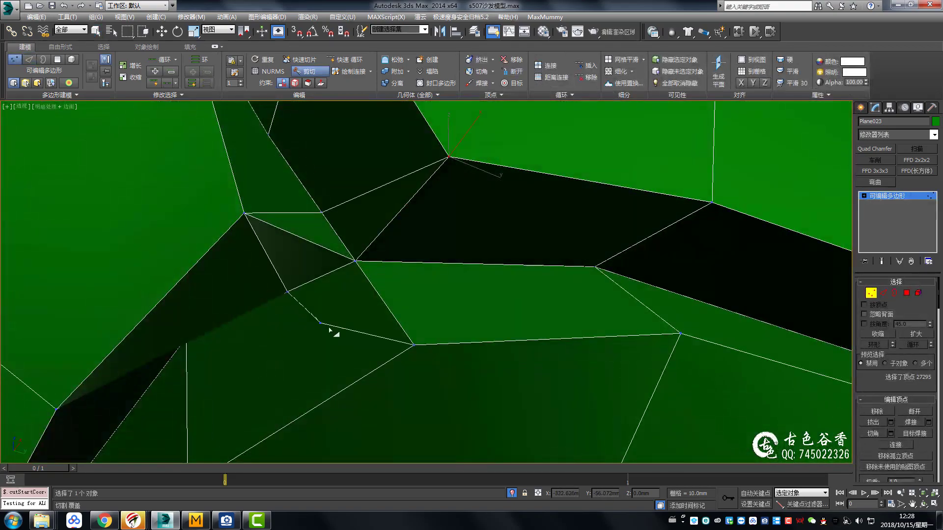
{"action": "left_click", "coordinate": [448, 158]}
{"action": "right_click", "coordinate": [327, 256]}
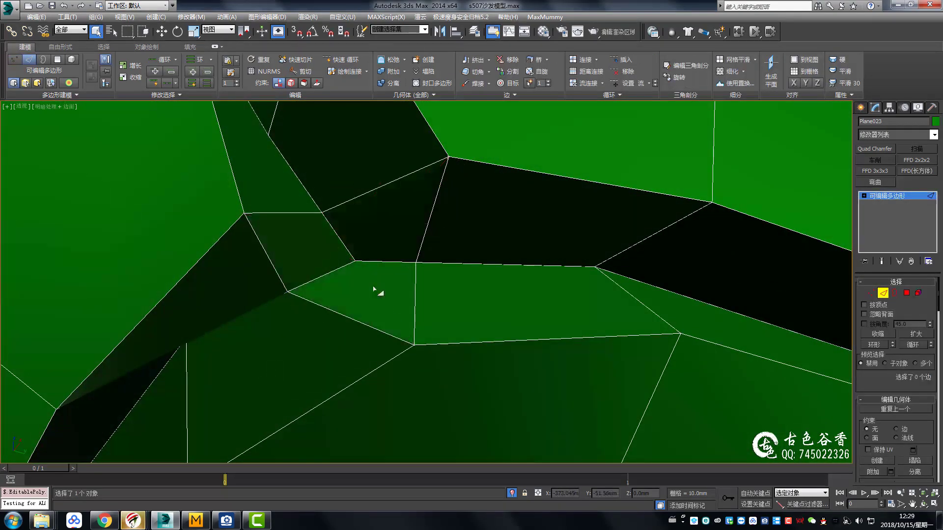
{"action": "scroll", "coordinate": [373, 290], "scroll_direction": "down", "scroll_amount": 5}
{"action": "key", "text": "1"}
{"action": "mouse_move", "coordinate": [501, 320]}
{"action": "middle_mouse_down", "text": "alt"}
{"action": "mouse_move", "coordinate": [537, 284]}
{"action": "mouse_move", "coordinate": [497, 303]}
{"action": "middle_mouse_up", "text": "alt"}
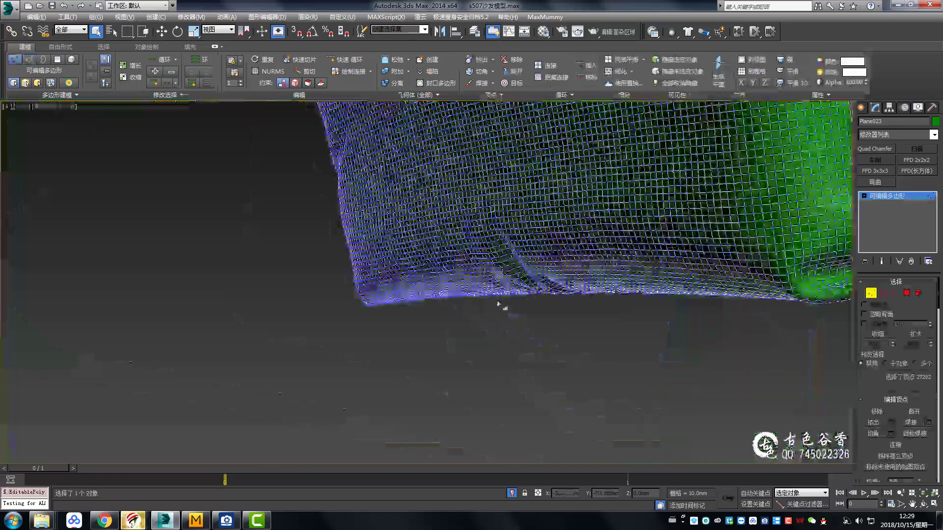
Step: Cut a short edge between two corner vertices and clear the selection
{"action": "scroll", "coordinate": [325, 332], "scroll_direction": "up", "scroll_amount": 5}
{"action": "scroll", "coordinate": [413, 326], "scroll_direction": "up", "scroll_amount": 5}
{"action": "scroll", "coordinate": [446, 269], "scroll_direction": "up", "scroll_amount": 3}
{"action": "key", "text": "alt+c"}
{"action": "left_click", "coordinate": [431, 239]}
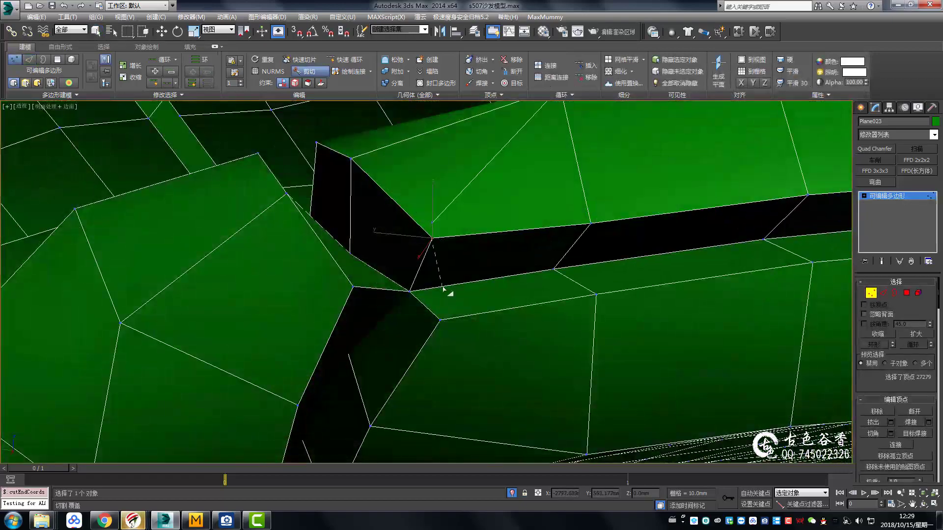
{"action": "left_click", "coordinate": [435, 240]}
{"action": "right_click", "coordinate": [389, 303]}
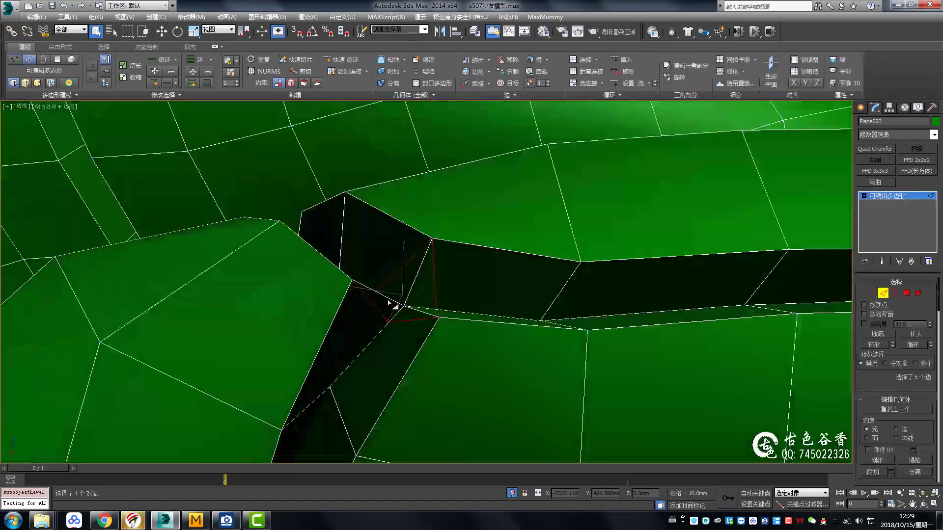
{"action": "left_click", "coordinate": [410, 294]}
{"action": "scroll", "coordinate": [410, 295], "scroll_direction": "down", "scroll_amount": 3}
Step: Look under the sofa corner and start a cut from another corner vertex
{"action": "mouse_move", "coordinate": [419, 311]}
{"action": "middle_mouse_down", "text": "alt"}
{"action": "mouse_move", "coordinate": [552, 273]}
{"action": "mouse_move", "coordinate": [476, 281]}
{"action": "mouse_move", "coordinate": [583, 301]}
{"action": "mouse_move", "coordinate": [547, 326]}
{"action": "mouse_move", "coordinate": [564, 295]}
{"action": "mouse_move", "coordinate": [584, 317]}
{"action": "middle_mouse_up", "text": "alt"}
{"action": "scroll", "coordinate": [557, 309], "scroll_direction": "up", "scroll_amount": 5}
{"action": "key", "text": "1"}
{"action": "key", "text": "alt+c"}
{"action": "left_click", "coordinate": [523, 245]}
{"action": "right_click", "coordinate": [571, 326]}
{"action": "middle_click_drag", "start_coordinate": [543, 173], "coordinate": [552, 268], "text": "alt"}
{"action": "key", "text": "alt+c"}
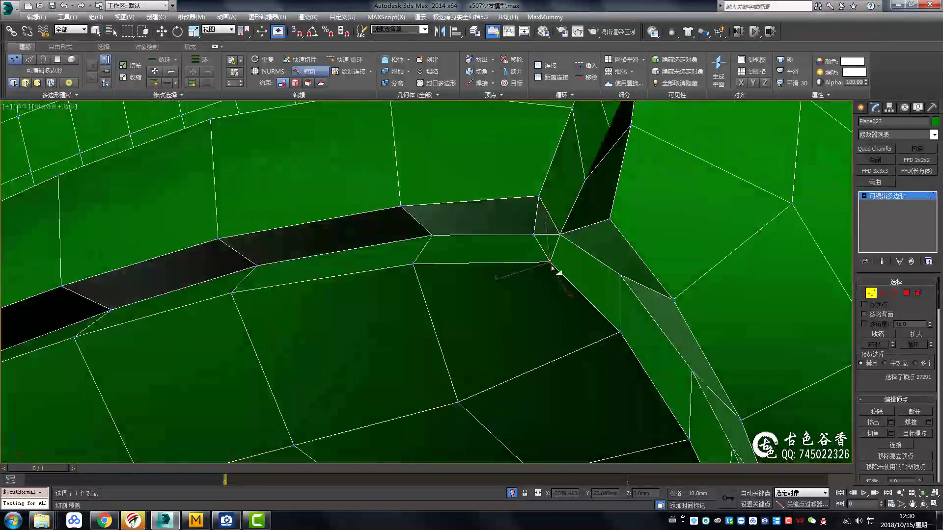
Step: Select all of the cushion's polygons
{"action": "key", "text": "2"}
{"action": "mouse_move", "coordinate": [540, 197]}
{"action": "middle_mouse_down", "text": "alt"}
{"action": "mouse_move", "coordinate": [572, 245]}
{"action": "mouse_move", "coordinate": [564, 248]}
{"action": "middle_mouse_up", "text": "alt"}
{"action": "key", "text": "4"}
{"action": "key", "text": "ctrl+a"}
{"action": "scroll", "coordinate": [564, 249], "scroll_direction": "down", "scroll_amount": 5}
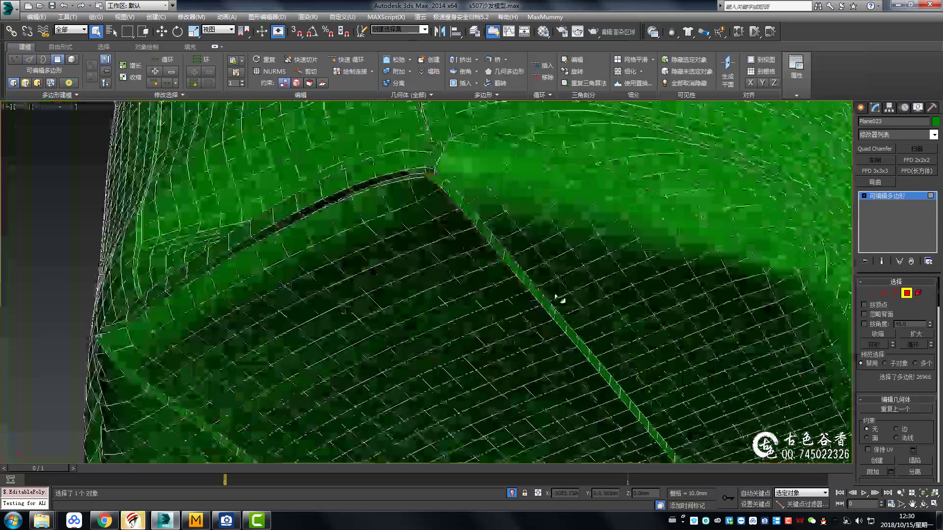
{"action": "scroll", "coordinate": [463, 253], "scroll_direction": "up", "scroll_amount": 10}
Step: Cut a new edge from a corner vertex down to the lower vertex
{"action": "key", "text": "1"}
{"action": "key", "text": "alt+c"}
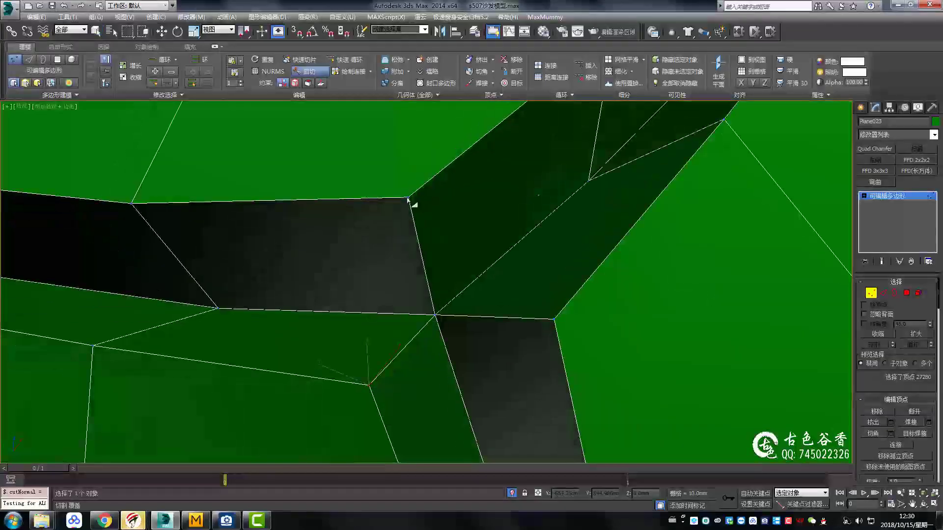
{"action": "left_click", "coordinate": [554, 319]}
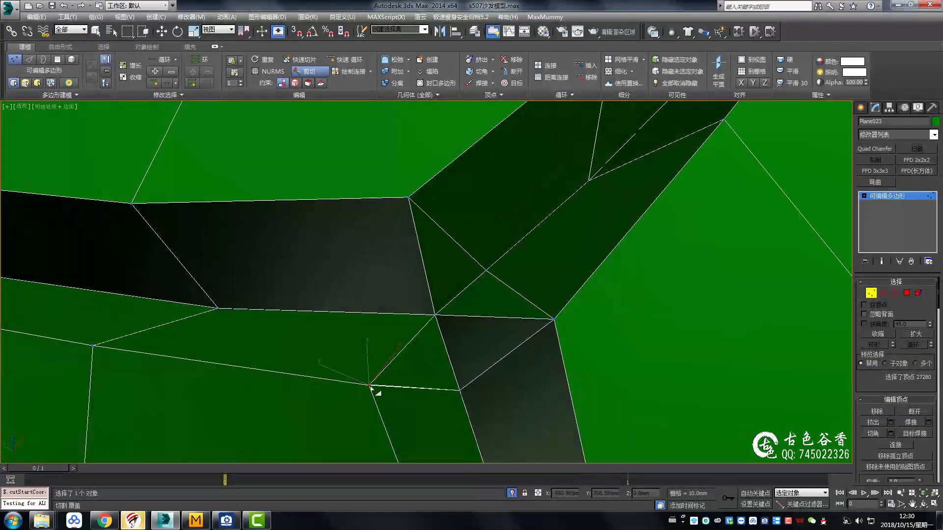
{"action": "scroll", "coordinate": [422, 324], "scroll_direction": "down", "scroll_amount": 6}
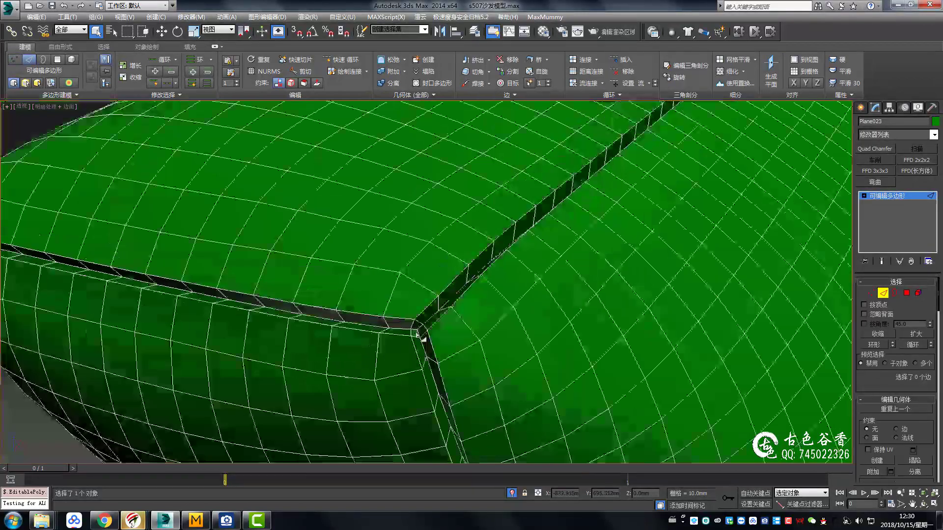
{"action": "scroll", "coordinate": [328, 299], "scroll_direction": "down", "scroll_amount": 3}
{"action": "scroll", "coordinate": [328, 300], "scroll_direction": "up", "scroll_amount": 5}
{"action": "scroll", "coordinate": [353, 315], "scroll_direction": "up", "scroll_amount": 5}
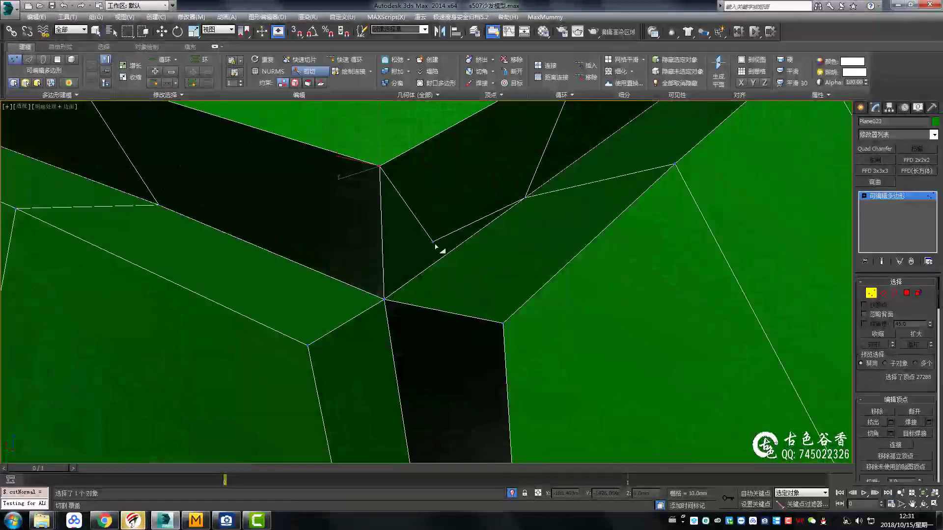
{"action": "left_click", "coordinate": [381, 169]}
{"action": "key", "text": "2"}
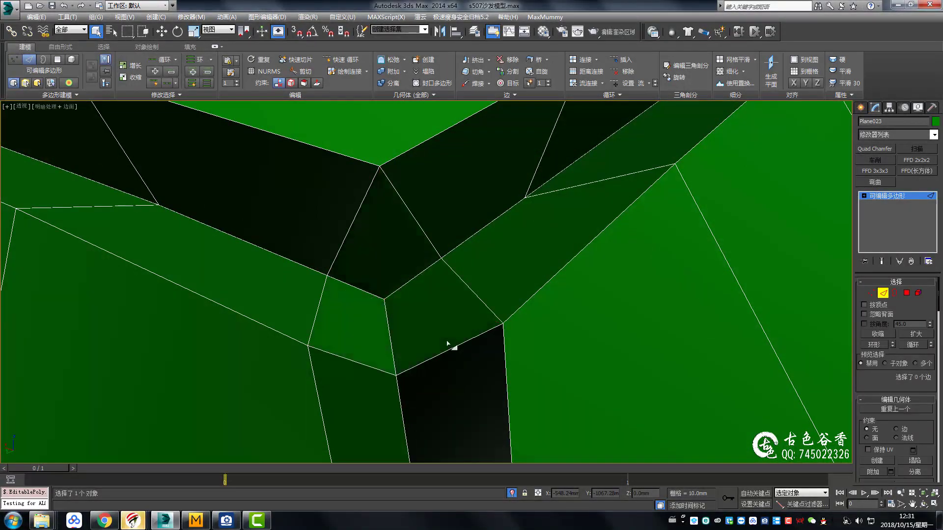
{"action": "scroll", "coordinate": [448, 343], "scroll_direction": "down", "scroll_amount": 5}
Step: Collapse the Paint Deformation rollout and reselect the cushion
{"action": "key", "text": "4"}
{"action": "scroll", "coordinate": [887, 315], "scroll_direction": "down", "scroll_amount": 5}
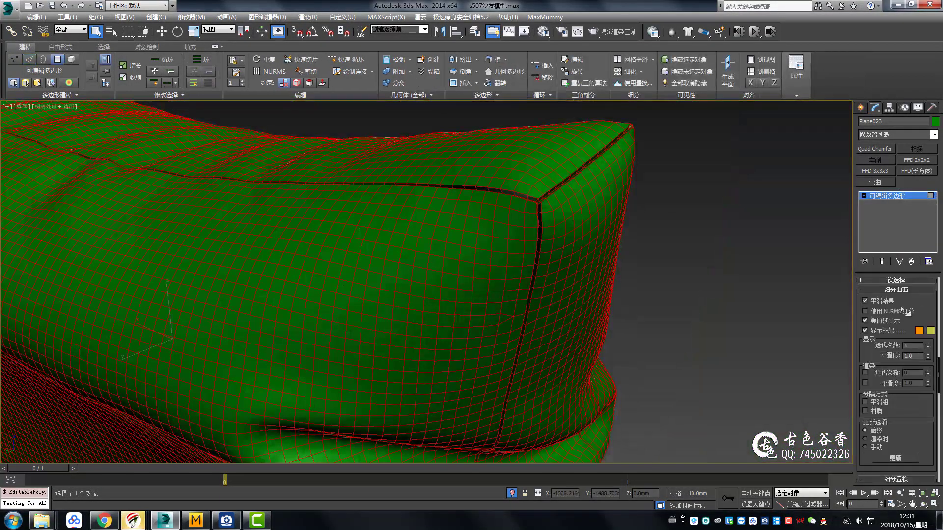
{"action": "scroll", "coordinate": [888, 314], "scroll_direction": "down", "scroll_amount": 3}
{"action": "scroll", "coordinate": [887, 315], "scroll_direction": "down", "scroll_amount": 5}
{"action": "scroll", "coordinate": [887, 315], "scroll_direction": "down", "scroll_amount": 5}
{"action": "left_click", "coordinate": [887, 312]}
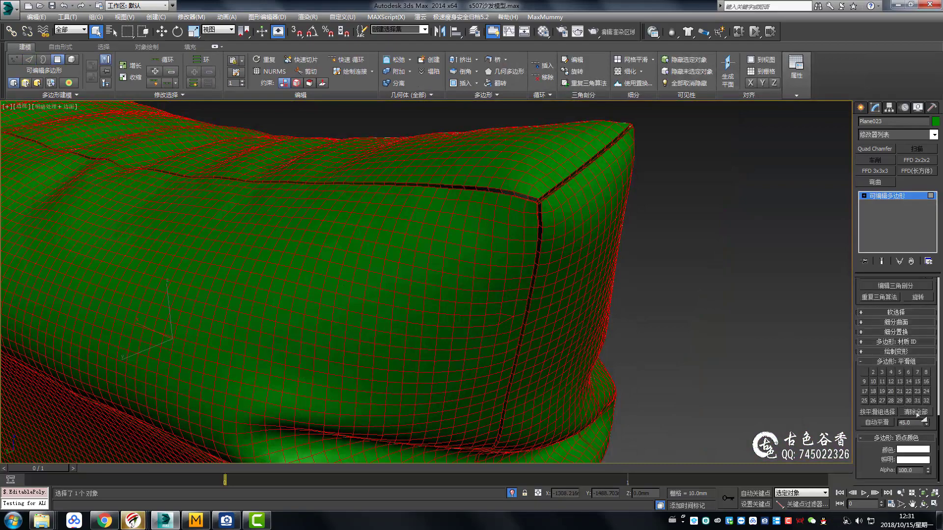
{"action": "left_click", "coordinate": [736, 319]}
{"action": "mouse_move", "coordinate": [596, 274]}
{"action": "middle_mouse_down", "text": "alt"}
{"action": "mouse_move", "coordinate": [535, 263]}
{"action": "mouse_move", "coordinate": [404, 309]}
{"action": "middle_mouse_up", "text": "alt"}
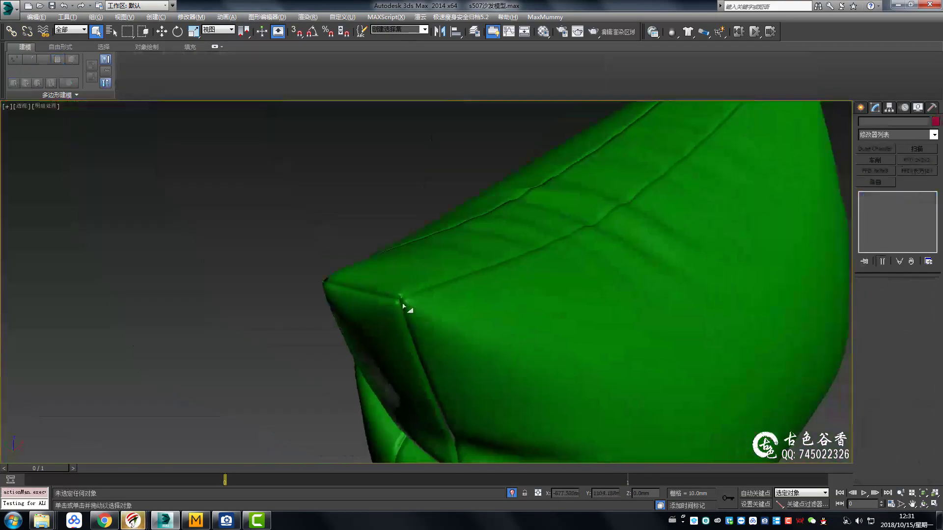
{"action": "scroll", "coordinate": [464, 322], "scroll_direction": "up", "scroll_amount": 5}
{"action": "left_click", "coordinate": [464, 322]}
{"action": "scroll", "coordinate": [464, 322], "scroll_direction": "down", "scroll_amount": 5}
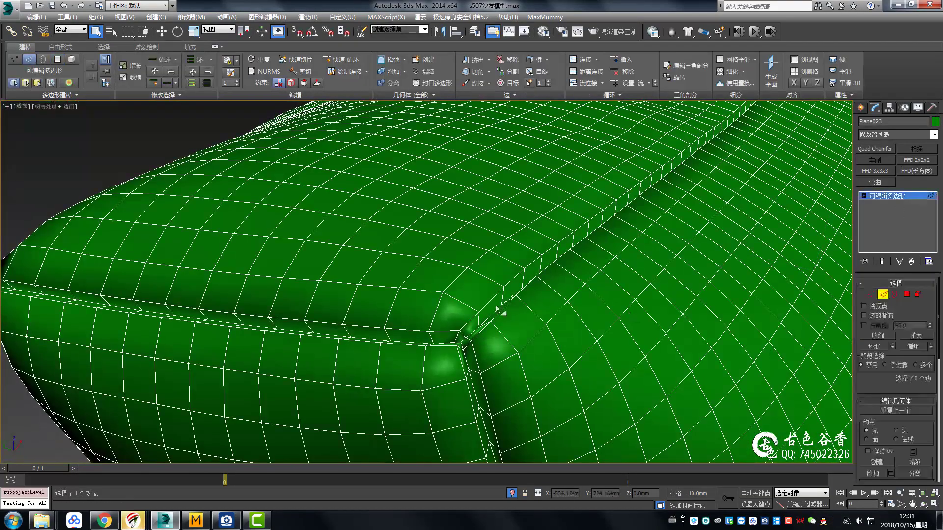
Step: Select a full seam edge loop at the cushion corner in Edge mode
{"action": "key", "text": "2"}
{"action": "scroll", "coordinate": [467, 324], "scroll_direction": "up", "scroll_amount": 5}
{"action": "scroll", "coordinate": [462, 188], "scroll_direction": "down", "scroll_amount": 5}
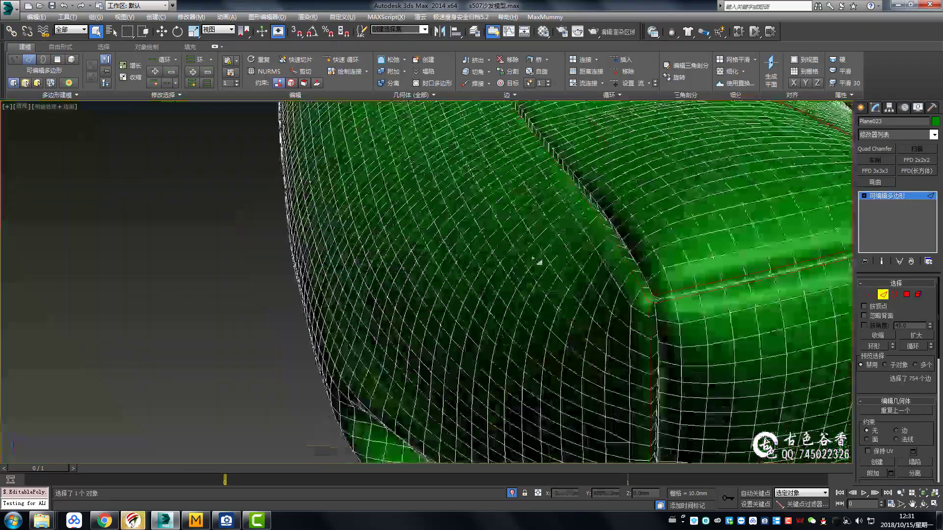
{"action": "middle_click_drag", "start_coordinate": [538, 261], "coordinate": [572, 258], "text": "alt"}
{"action": "scroll", "coordinate": [572, 257], "scroll_direction": "up", "scroll_amount": 3}
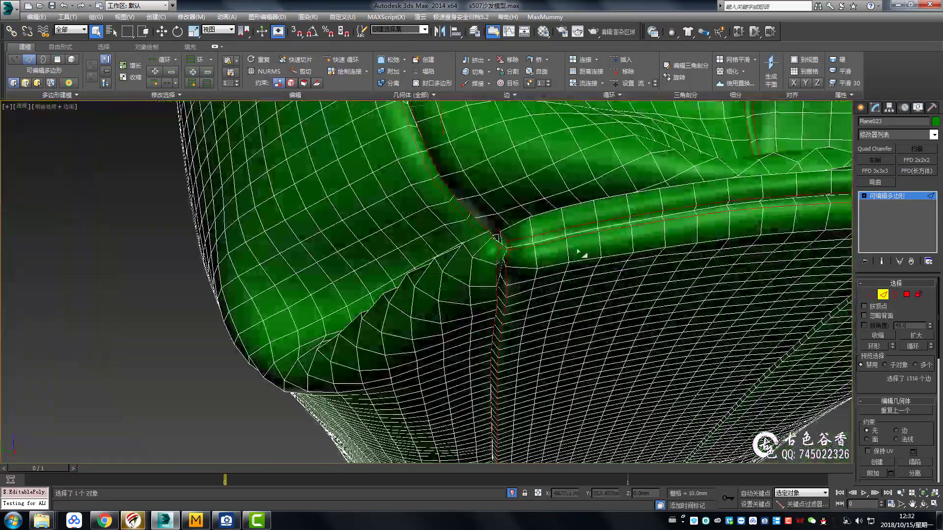
{"action": "scroll", "coordinate": [490, 252], "scroll_direction": "up", "scroll_amount": 3}
{"action": "double_click", "coordinate": [448, 261], "text": "ctrl"}
Step: Preview a chamfer on the selected seam edges with the Chamfer caddy
{"action": "scroll", "coordinate": [448, 260], "scroll_direction": "down", "scroll_amount": 6}
{"action": "middle_click_drag", "start_coordinate": [448, 261], "coordinate": [421, 373], "text": "alt"}
{"action": "scroll", "coordinate": [421, 373], "scroll_direction": "up", "scroll_amount": 5}
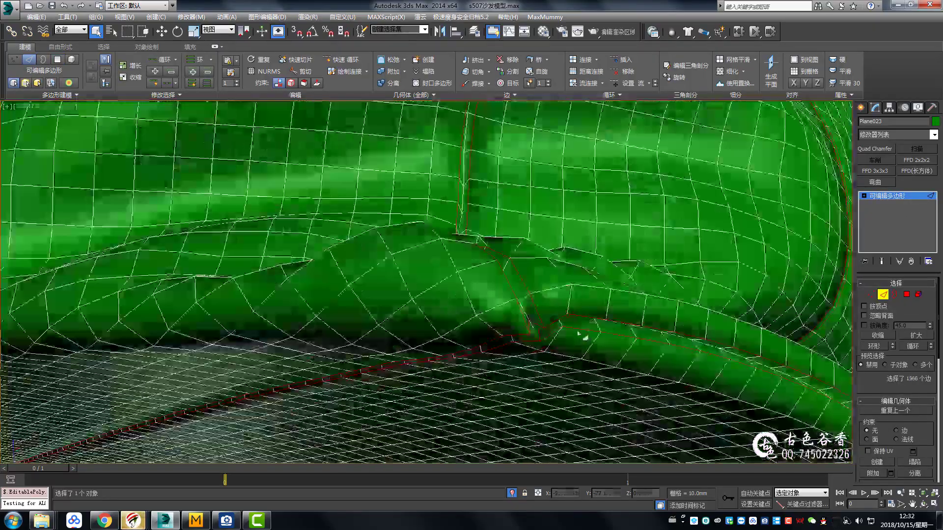
{"action": "middle_click_drag", "start_coordinate": [578, 337], "coordinate": [463, 344], "text": "alt"}
{"action": "scroll", "coordinate": [463, 344], "scroll_direction": "down", "scroll_amount": 4}
{"action": "scroll", "coordinate": [493, 336], "scroll_direction": "up", "scroll_amount": 6}
{"action": "scroll", "coordinate": [492, 335], "scroll_direction": "down", "scroll_amount": 4}
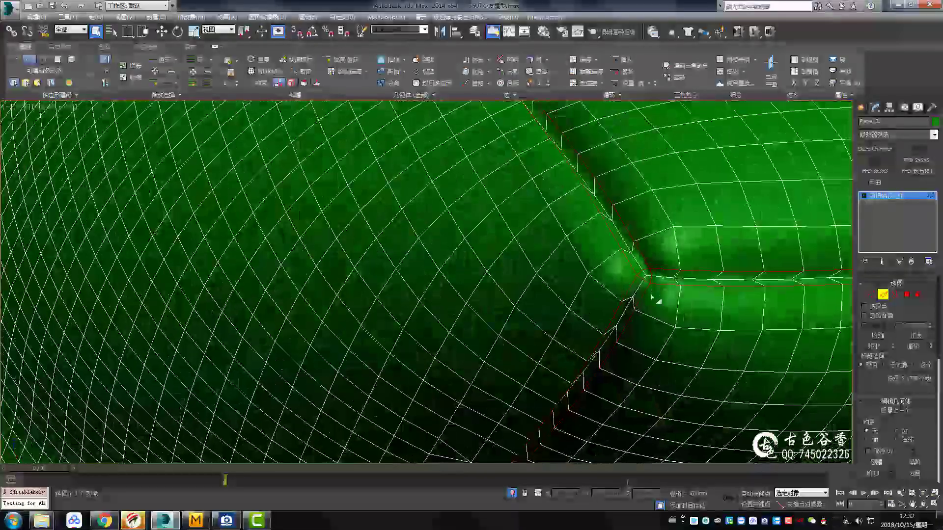
{"action": "key", "text": "ctrl+shift+c"}
Step: Inspect the corner vertices, toggling wireframe display on and back off
{"action": "scroll", "coordinate": [633, 304], "scroll_direction": "down", "scroll_amount": 2}
{"action": "key", "text": "1"}
{"action": "scroll", "coordinate": [625, 294], "scroll_direction": "down", "scroll_amount": 5}
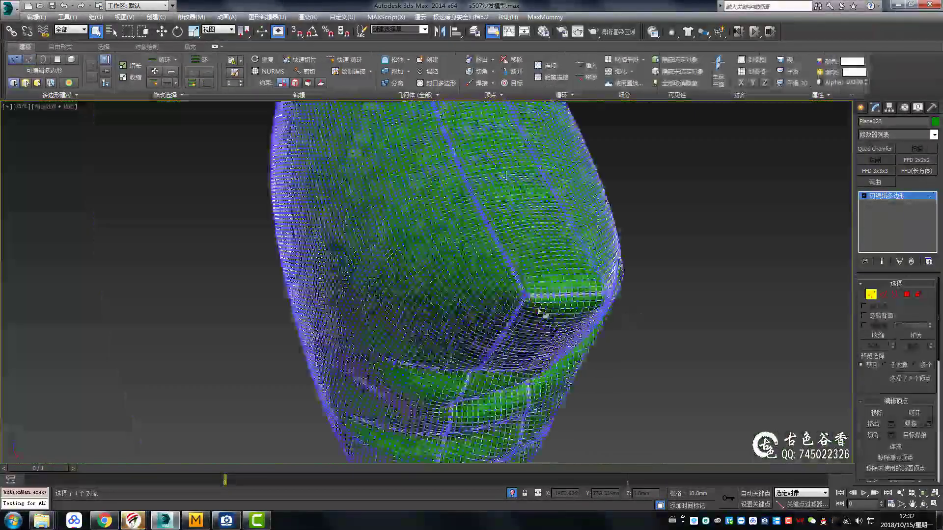
{"action": "scroll", "coordinate": [537, 311], "scroll_direction": "up", "scroll_amount": 8}
{"action": "scroll", "coordinate": [526, 305], "scroll_direction": "up", "scroll_amount": 4}
{"action": "scroll", "coordinate": [480, 172], "scroll_direction": "down", "scroll_amount": 4}
{"action": "scroll", "coordinate": [526, 254], "scroll_direction": "down", "scroll_amount": 3}
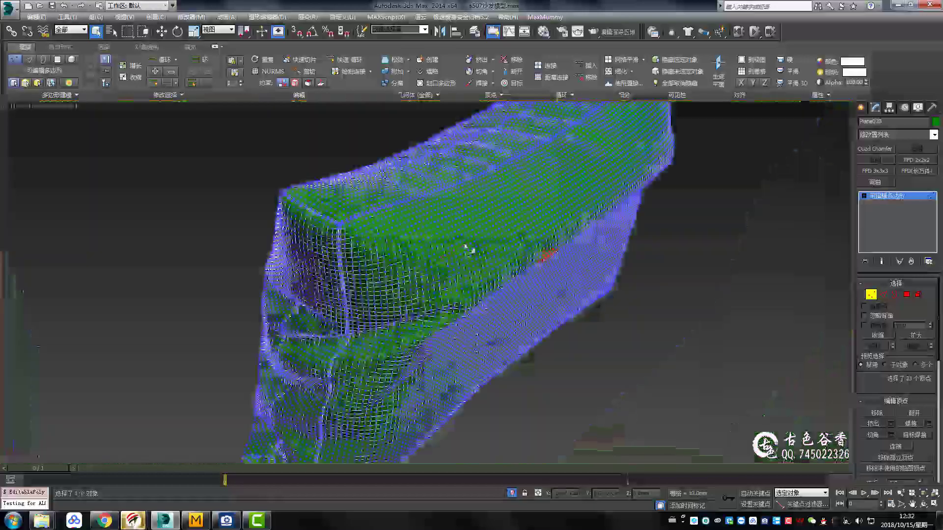
{"action": "scroll", "coordinate": [467, 248], "scroll_direction": "up", "scroll_amount": 6}
{"action": "scroll", "coordinate": [429, 314], "scroll_direction": "up", "scroll_amount": 3}
{"action": "key", "text": "F3"}
{"action": "scroll", "coordinate": [404, 249], "scroll_direction": "up", "scroll_amount": 3}
{"action": "scroll", "coordinate": [414, 262], "scroll_direction": "up", "scroll_amount": 3}
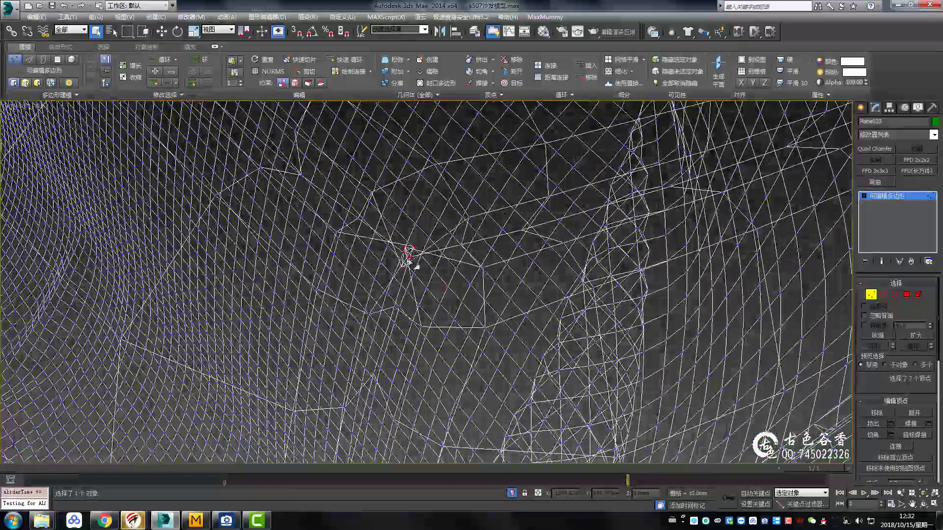
{"action": "key", "text": "F3"}
Step: Open the Keyboard shortcut settings in Customize User Interface
{"action": "mouse_move", "coordinate": [388, 271]}
{"action": "middle_mouse_down", "text": "alt"}
{"action": "mouse_move", "coordinate": [415, 270]}
{"action": "mouse_move", "coordinate": [431, 257]}
{"action": "mouse_move", "coordinate": [421, 257]}
{"action": "mouse_move", "coordinate": [452, 284]}
{"action": "mouse_move", "coordinate": [446, 275]}
{"action": "mouse_move", "coordinate": [389, 294]}
{"action": "mouse_move", "coordinate": [417, 237]}
{"action": "mouse_move", "coordinate": [433, 284]}
{"action": "mouse_move", "coordinate": [400, 247]}
{"action": "mouse_move", "coordinate": [400, 275]}
{"action": "mouse_move", "coordinate": [642, 320]}
{"action": "mouse_move", "coordinate": [778, 385]}
{"action": "middle_mouse_up", "text": "alt"}
{"action": "scroll", "coordinate": [441, 294], "scroll_direction": "down", "scroll_amount": 3}
{"action": "scroll", "coordinate": [579, 282], "scroll_direction": "up", "scroll_amount": 10}
{"action": "key", "text": "z"}
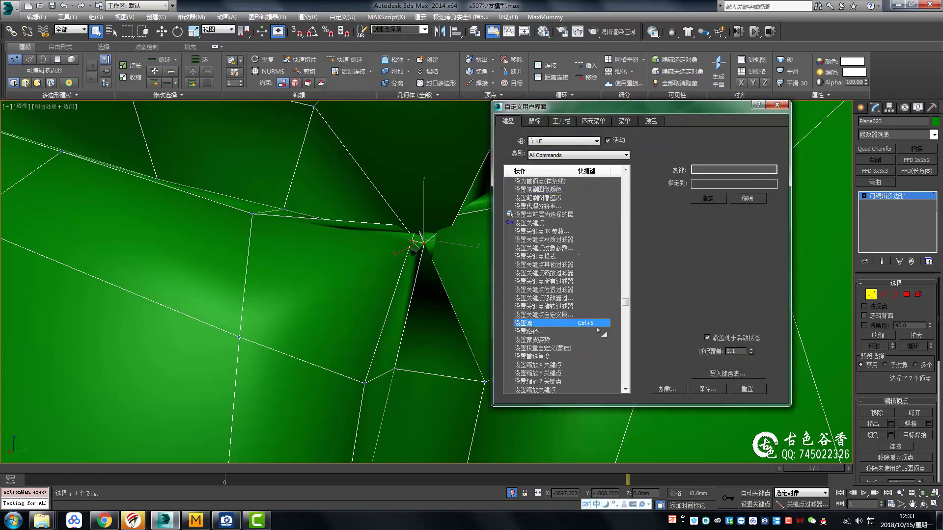
Step: Close the shortcut settings and select the stray corner vertices
{"action": "left_click", "coordinate": [425, 237]}
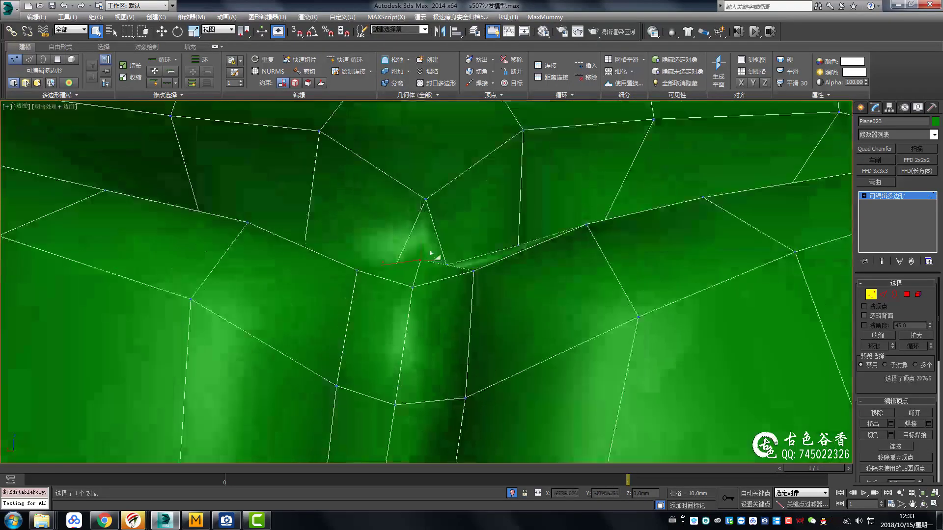
{"action": "mouse_move", "coordinate": [425, 241]}
{"action": "middle_mouse_down", "text": "alt"}
{"action": "mouse_move", "coordinate": [415, 279]}
{"action": "mouse_move", "coordinate": [423, 345]}
{"action": "mouse_move", "coordinate": [489, 349]}
{"action": "mouse_move", "coordinate": [478, 301]}
{"action": "mouse_move", "coordinate": [490, 318]}
{"action": "mouse_move", "coordinate": [315, 279]}
{"action": "mouse_move", "coordinate": [269, 210]}
{"action": "mouse_move", "coordinate": [317, 401]}
{"action": "mouse_move", "coordinate": [301, 316]}
{"action": "middle_mouse_up", "text": "alt"}
{"action": "key", "text": "z"}
{"action": "scroll", "coordinate": [423, 345], "scroll_direction": "up", "scroll_amount": 5}
{"action": "scroll", "coordinate": [423, 345], "scroll_direction": "down", "scroll_amount": 5}
{"action": "scroll", "coordinate": [449, 341], "scroll_direction": "up", "scroll_amount": 5}
{"action": "left_click", "coordinate": [490, 312]}
Step: Orbit around the cushion for a close-up of the corner mesh
{"action": "scroll", "coordinate": [447, 314], "scroll_direction": "down", "scroll_amount": 3}
{"action": "scroll", "coordinate": [301, 316], "scroll_direction": "up", "scroll_amount": 3}
{"action": "scroll", "coordinate": [412, 330], "scroll_direction": "up", "scroll_amount": 3}
{"action": "scroll", "coordinate": [418, 310], "scroll_direction": "up", "scroll_amount": 3}
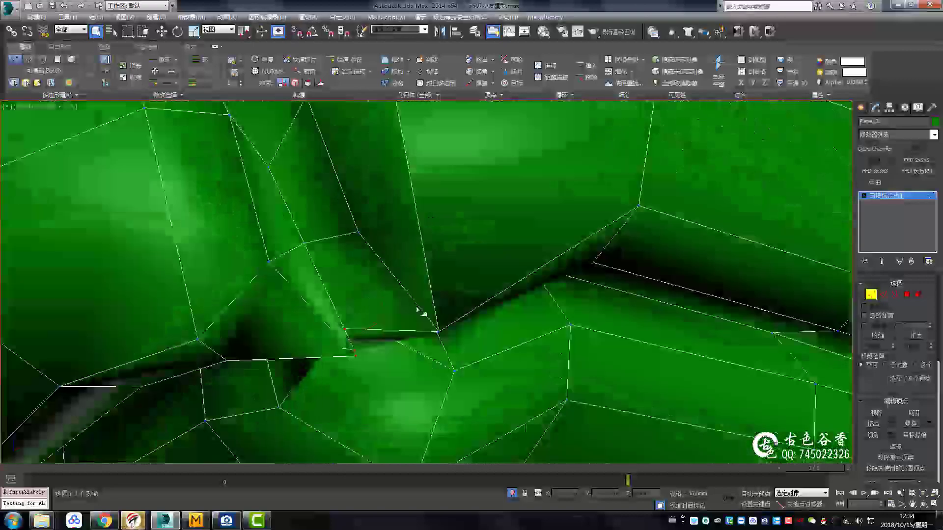
{"action": "scroll", "coordinate": [432, 265], "scroll_direction": "down", "scroll_amount": 3}
{"action": "middle_click_drag", "start_coordinate": [442, 216], "coordinate": [578, 306], "text": "alt"}
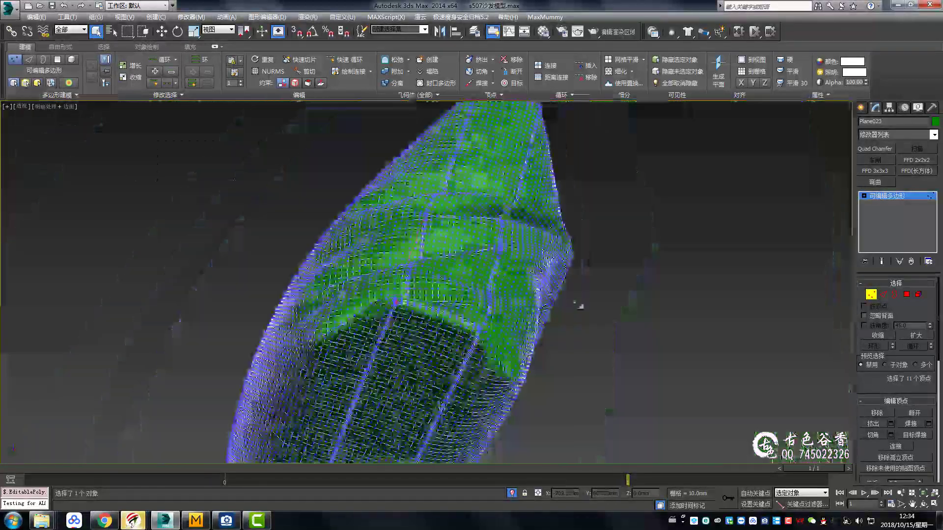
{"action": "mouse_move", "coordinate": [395, 303]}
{"action": "middle_mouse_down", "text": "alt"}
{"action": "mouse_move", "coordinate": [373, 289]}
{"action": "mouse_move", "coordinate": [484, 237]}
{"action": "middle_mouse_up", "text": "alt"}
{"action": "scroll", "coordinate": [551, 366], "scroll_direction": "up", "scroll_amount": 5}
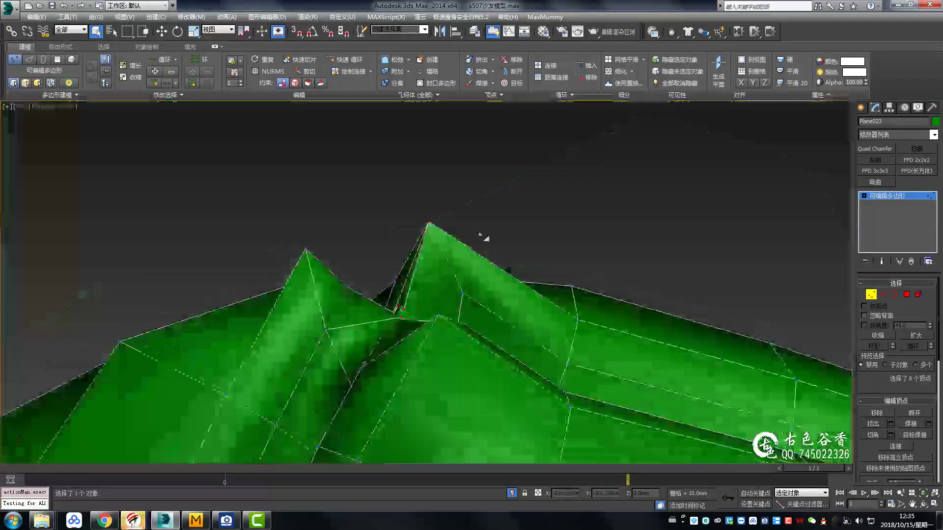
{"action": "scroll", "coordinate": [883, 343], "scroll_direction": "down", "scroll_amount": 5}
{"action": "scroll", "coordinate": [393, 326], "scroll_direction": "up", "scroll_amount": 3}
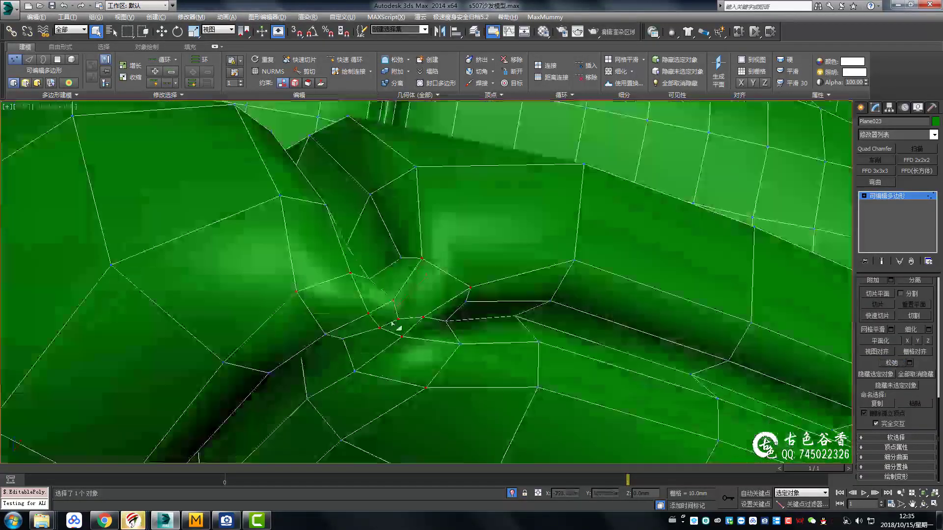
{"action": "middle_click_drag", "start_coordinate": [393, 326], "coordinate": [405, 352], "text": "alt"}
{"action": "mouse_move", "coordinate": [439, 322]}
{"action": "middle_mouse_down", "text": "alt"}
{"action": "mouse_move", "coordinate": [337, 284]}
{"action": "mouse_move", "coordinate": [473, 301]}
{"action": "mouse_move", "coordinate": [341, 365]}
{"action": "middle_mouse_up", "text": "alt"}
{"action": "mouse_move", "coordinate": [477, 362]}
{"action": "middle_mouse_down", "text": "alt"}
{"action": "mouse_move", "coordinate": [415, 358]}
{"action": "mouse_move", "coordinate": [442, 319]}
{"action": "mouse_move", "coordinate": [431, 294]}
{"action": "mouse_move", "coordinate": [415, 304]}
{"action": "middle_mouse_up", "text": "alt"}
Step: Move the selected corner vertices into place to smooth the spiky seam corner
{"action": "key", "text": "w"}
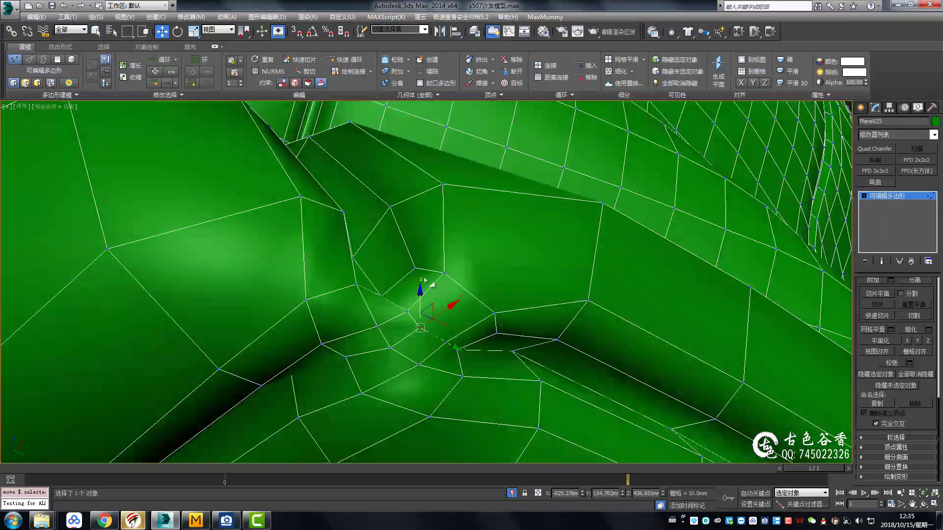
{"action": "mouse_move", "coordinate": [448, 331]}
{"action": "middle_mouse_down", "text": "alt"}
{"action": "mouse_move", "coordinate": [466, 331]}
{"action": "mouse_move", "coordinate": [457, 312]}
{"action": "middle_mouse_up", "text": "alt"}
{"action": "key", "text": "q"}
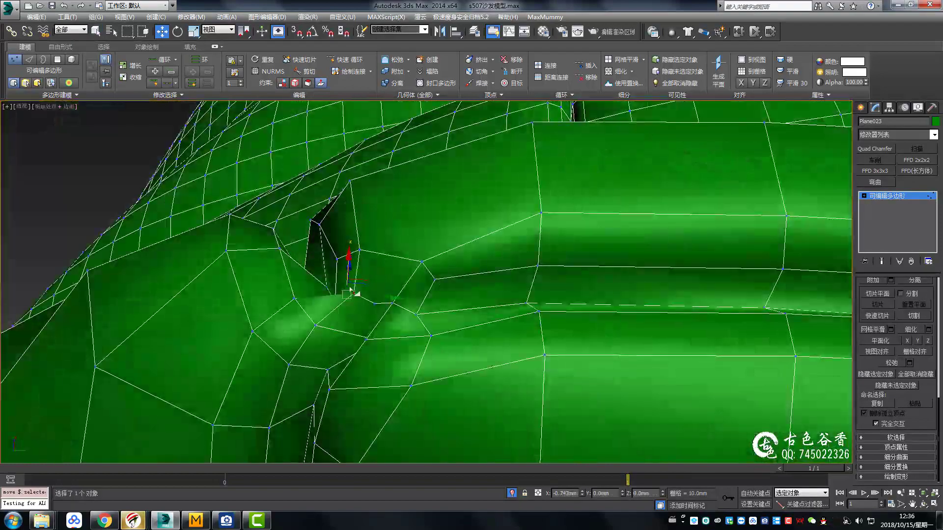
{"action": "middle_click_drag", "start_coordinate": [357, 294], "coordinate": [411, 292], "text": "alt"}
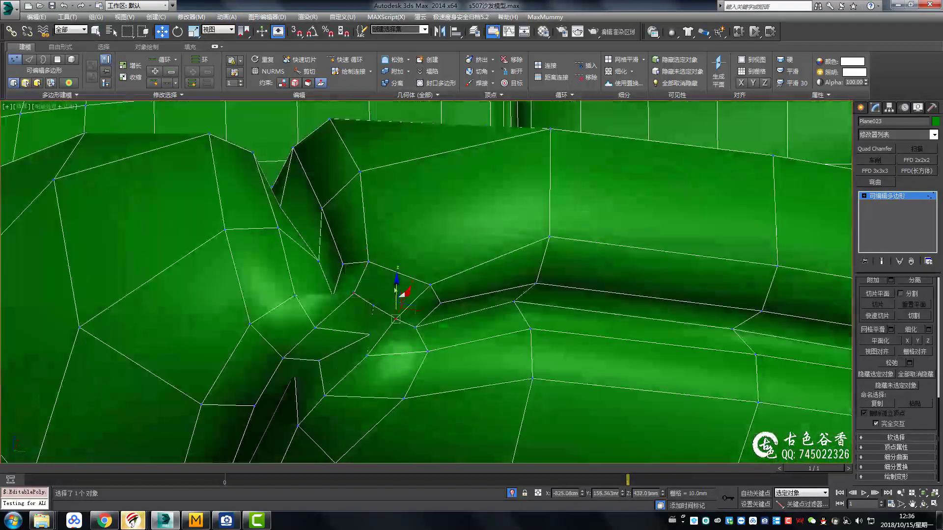
{"action": "key", "text": "2"}
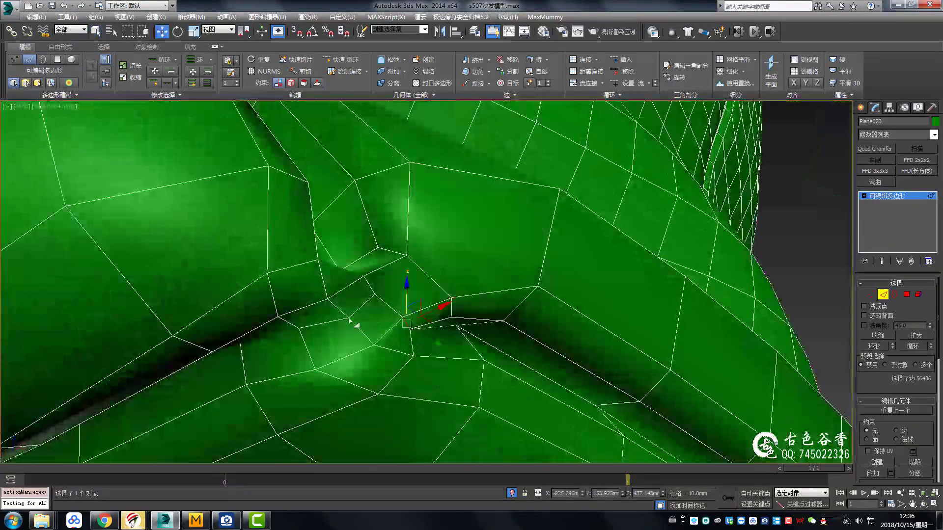
Step: Select and reposition another corner vertex on the green pillow's seam in Vertex mode
{"action": "key", "text": "1"}
{"action": "mouse_move", "coordinate": [352, 322]}
{"action": "middle_mouse_down", "text": "alt"}
{"action": "mouse_move", "coordinate": [367, 310]}
{"action": "mouse_move", "coordinate": [610, 270]}
{"action": "mouse_move", "coordinate": [511, 358]}
{"action": "mouse_move", "coordinate": [407, 367]}
{"action": "middle_mouse_up", "text": "alt"}
{"action": "scroll", "coordinate": [610, 282], "scroll_direction": "down", "scroll_amount": 3}
{"action": "key", "text": "q"}
{"action": "left_click", "coordinate": [490, 362]}
{"action": "scroll", "coordinate": [471, 361], "scroll_direction": "up", "scroll_amount": 2}
{"action": "scroll", "coordinate": [457, 361], "scroll_direction": "down", "scroll_amount": 5}
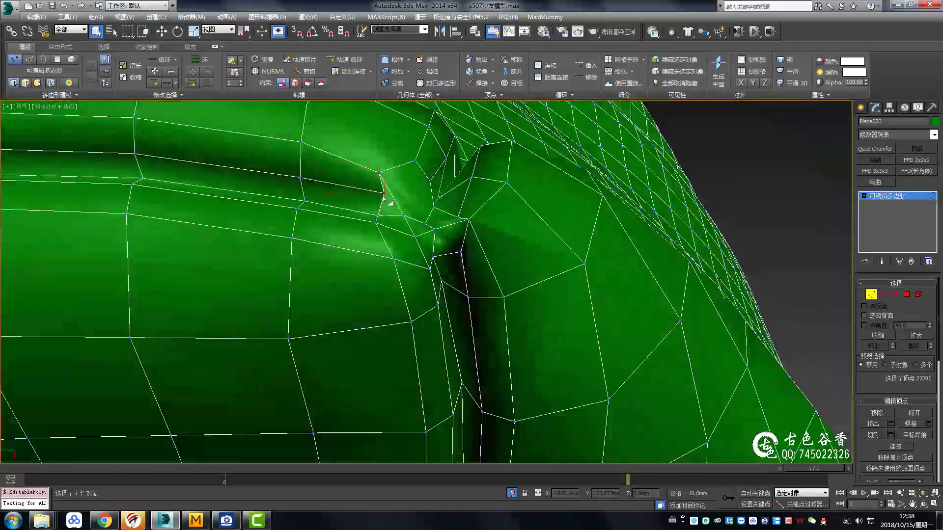
Step: Adjust one last corner vertex, then deselect the cushion to review the smoothed seam
{"action": "mouse_move", "coordinate": [385, 196]}
{"action": "middle_mouse_down", "text": "alt"}
{"action": "mouse_move", "coordinate": [464, 246]}
{"action": "mouse_move", "coordinate": [434, 205]}
{"action": "mouse_move", "coordinate": [434, 248]}
{"action": "mouse_move", "coordinate": [452, 249]}
{"action": "mouse_move", "coordinate": [441, 234]}
{"action": "mouse_move", "coordinate": [474, 258]}
{"action": "mouse_move", "coordinate": [414, 247]}
{"action": "middle_mouse_up", "text": "alt"}
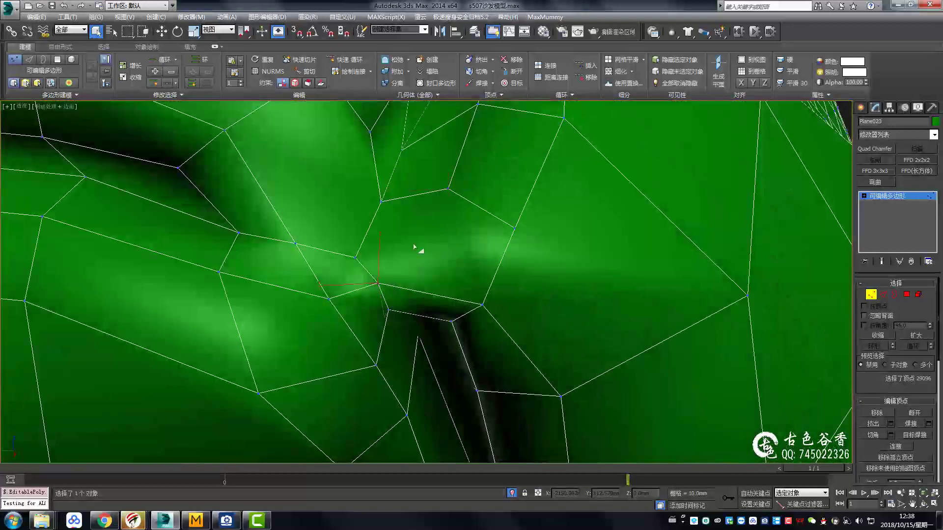
{"action": "middle_click_drag", "start_coordinate": [369, 211], "coordinate": [294, 235], "text": "alt"}
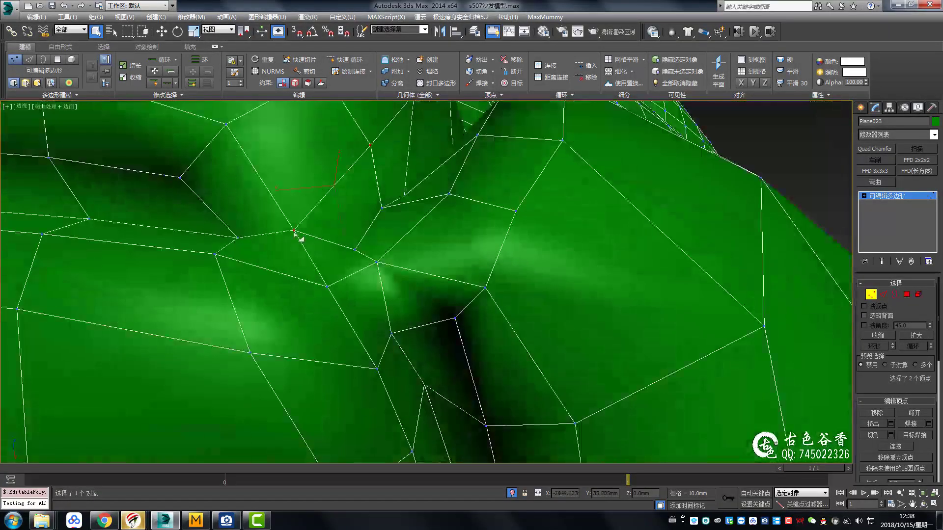
{"action": "mouse_move", "coordinate": [378, 263]}
{"action": "middle_mouse_down", "text": "alt"}
{"action": "mouse_move", "coordinate": [371, 256]}
{"action": "mouse_move", "coordinate": [442, 275]}
{"action": "middle_mouse_up", "text": "alt"}
{"action": "left_click", "coordinate": [379, 200]}
{"action": "scroll", "coordinate": [421, 266], "scroll_direction": "down", "scroll_amount": 3}
{"action": "scroll", "coordinate": [467, 280], "scroll_direction": "down", "scroll_amount": 3}
{"action": "scroll", "coordinate": [600, 240], "scroll_direction": "up", "scroll_amount": 5}
{"action": "scroll", "coordinate": [600, 240], "scroll_direction": "down", "scroll_amount": 3}
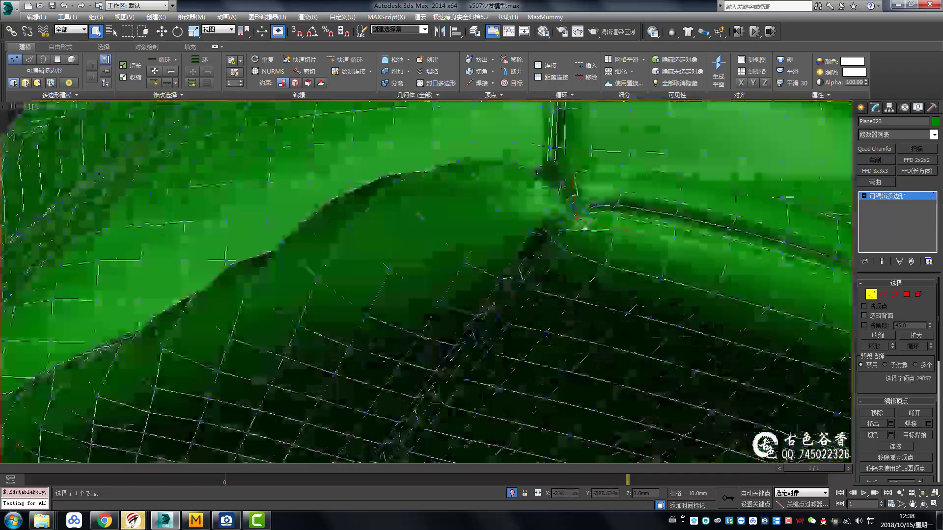
{"action": "scroll", "coordinate": [491, 245], "scroll_direction": "down", "scroll_amount": 4}
{"action": "left_click", "coordinate": [431, 242]}
{"action": "scroll", "coordinate": [471, 324], "scroll_direction": "up", "scroll_amount": 4}
Step: Orbit around the cushions and select them, including a box selection of all six
{"action": "middle_click_drag", "start_coordinate": [467, 324], "coordinate": [436, 255], "text": "alt"}
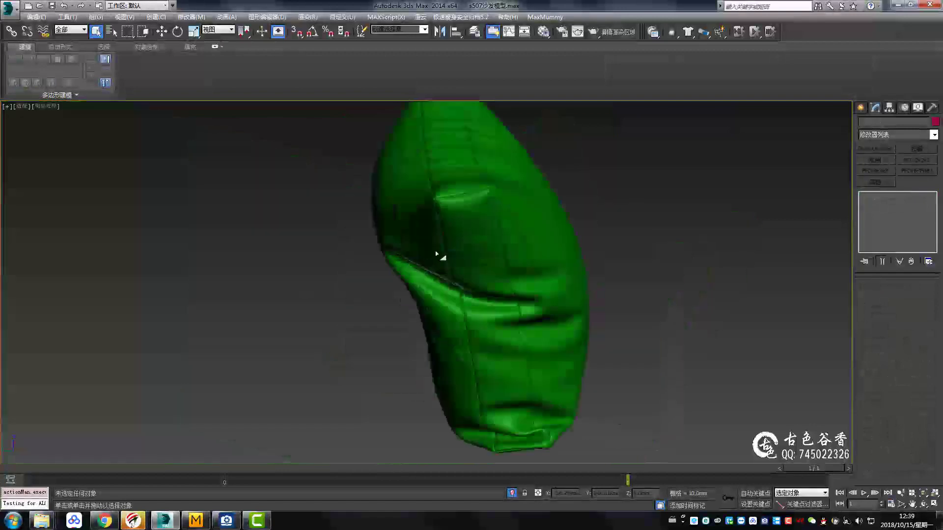
{"action": "scroll", "coordinate": [555, 304], "scroll_direction": "down", "scroll_amount": 3}
{"action": "scroll", "coordinate": [511, 249], "scroll_direction": "up", "scroll_amount": 5}
{"action": "mouse_move", "coordinate": [511, 248]}
{"action": "middle_mouse_down", "text": "alt"}
{"action": "mouse_move", "coordinate": [443, 343]}
{"action": "mouse_move", "coordinate": [339, 396]}
{"action": "mouse_move", "coordinate": [238, 326]}
{"action": "mouse_move", "coordinate": [237, 253]}
{"action": "mouse_move", "coordinate": [374, 359]}
{"action": "mouse_move", "coordinate": [543, 352]}
{"action": "mouse_move", "coordinate": [463, 246]}
{"action": "middle_mouse_up", "text": "alt"}
{"action": "scroll", "coordinate": [564, 294], "scroll_direction": "down", "scroll_amount": 3}
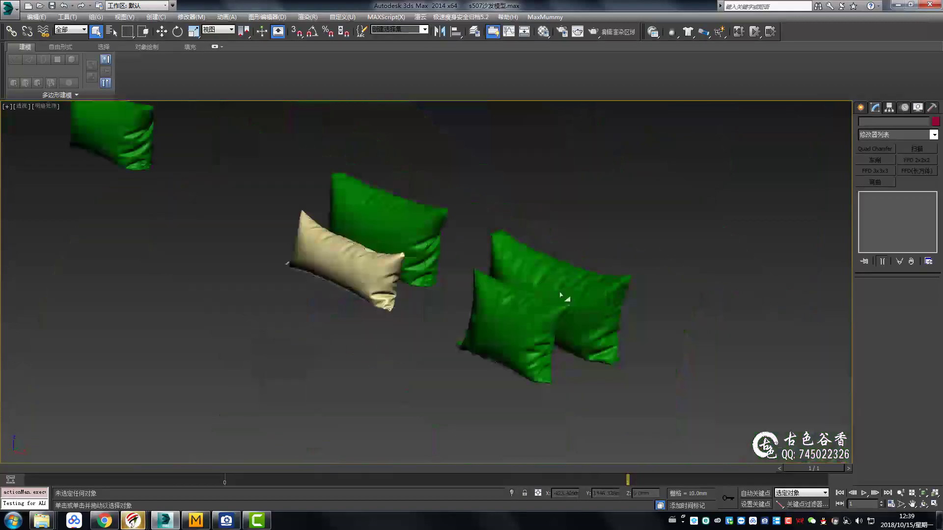
{"action": "left_click", "coordinate": [564, 295]}
{"action": "scroll", "coordinate": [577, 316], "scroll_direction": "up", "scroll_amount": 5}
{"action": "scroll", "coordinate": [577, 315], "scroll_direction": "down", "scroll_amount": 5}
{"action": "left_click", "coordinate": [606, 299]}
{"action": "left_click_drag", "start_coordinate": [677, 304], "coordinate": [707, 372]}
{"action": "middle_click_drag", "start_coordinate": [707, 371], "coordinate": [532, 274], "text": "alt"}
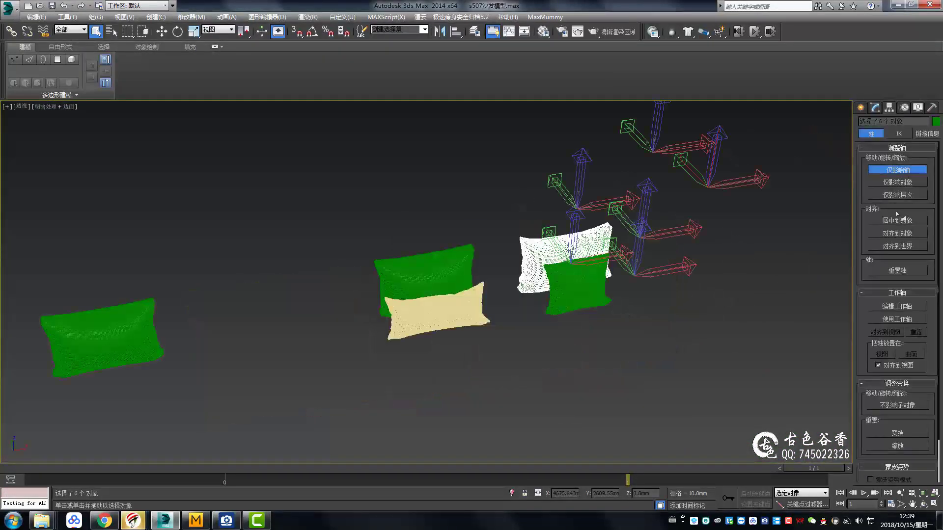
{"action": "scroll", "coordinate": [564, 256], "scroll_direction": "up", "scroll_amount": 5}
Step: Pick individual cushions such as Plane027 and Plane034 to settle on the pillow to adjust
{"action": "left_click", "coordinate": [476, 274]}
{"action": "scroll", "coordinate": [294, 288], "scroll_direction": "down", "scroll_amount": 5}
{"action": "scroll", "coordinate": [365, 357], "scroll_direction": "up", "scroll_amount": 1}
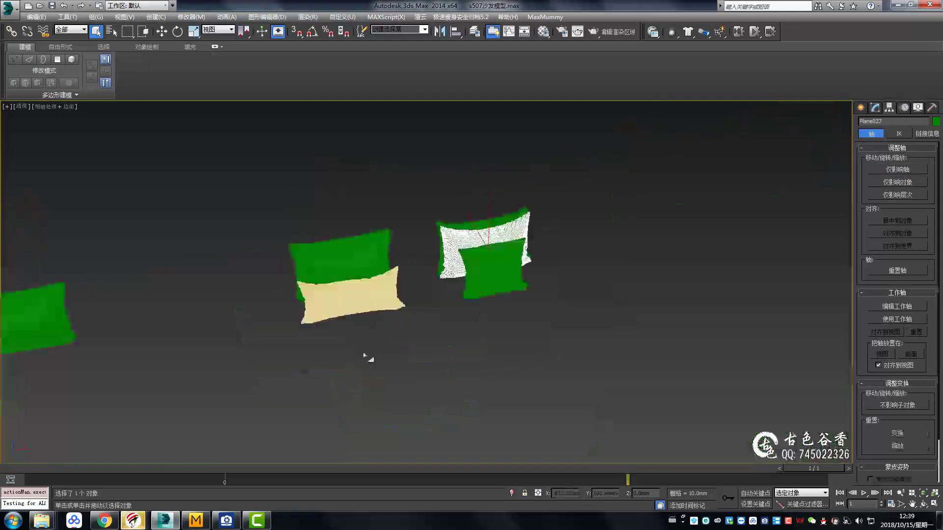
{"action": "left_click", "coordinate": [598, 265]}
{"action": "scroll", "coordinate": [598, 265], "scroll_direction": "up", "scroll_amount": 3}
{"action": "mouse_move", "coordinate": [369, 325]}
{"action": "middle_mouse_down", "text": "alt"}
{"action": "mouse_move", "coordinate": [343, 294]}
{"action": "mouse_move", "coordinate": [393, 275]}
{"action": "middle_mouse_up", "text": "alt"}
{"action": "scroll", "coordinate": [344, 295], "scroll_direction": "down", "scroll_amount": 5}
{"action": "left_click", "coordinate": [337, 315]}
{"action": "scroll", "coordinate": [337, 316], "scroll_direction": "up", "scroll_amount": 5}
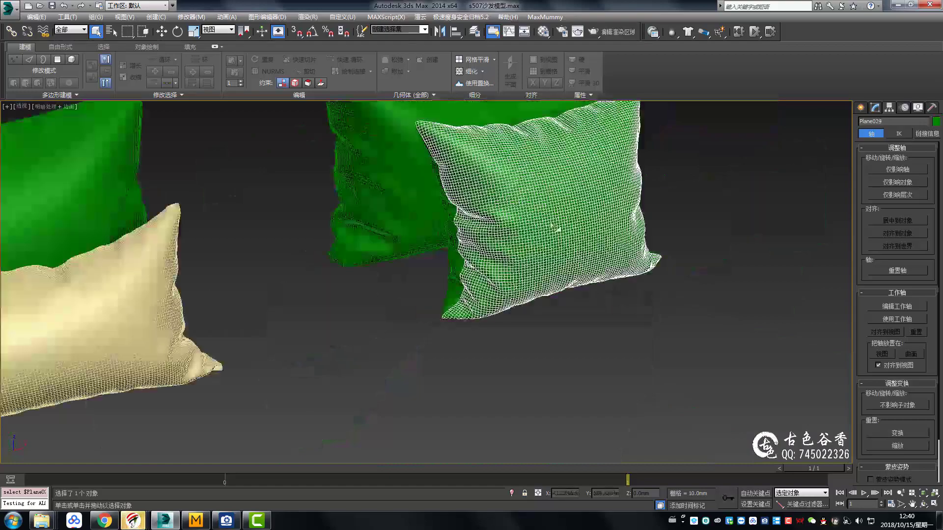
{"action": "left_click", "coordinate": [398, 255], "text": "ctrl"}
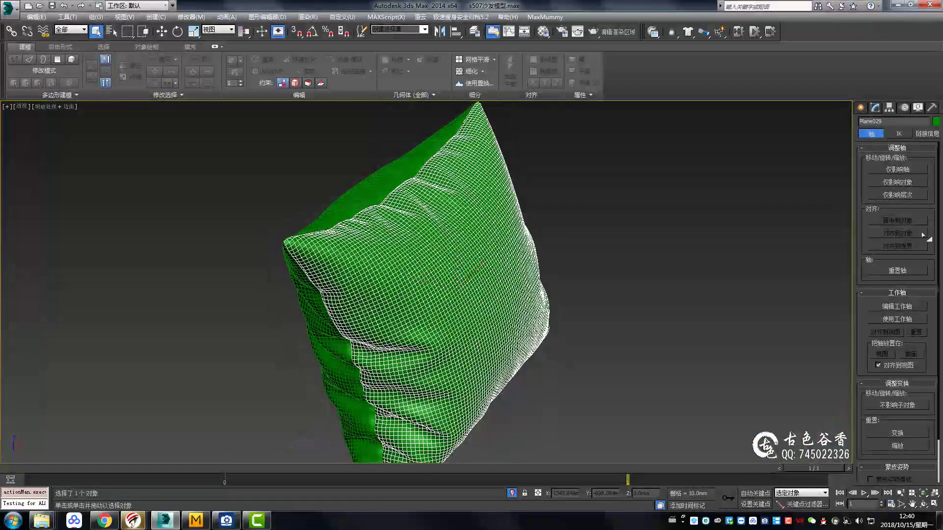
Step: Weld the pillow's nearby seam vertices by raising the weld threshold
{"action": "key", "text": "2"}
{"action": "key", "text": "w"}
{"action": "middle_click_drag", "start_coordinate": [874, 339], "coordinate": [418, 268], "text": "alt"}
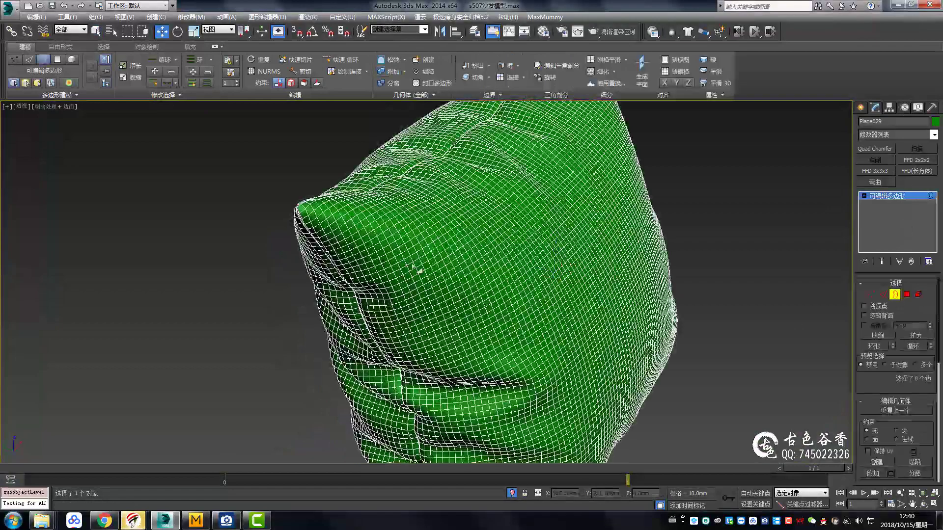
{"action": "key", "text": "1"}
{"action": "scroll", "coordinate": [351, 273], "scroll_direction": "up", "scroll_amount": 5}
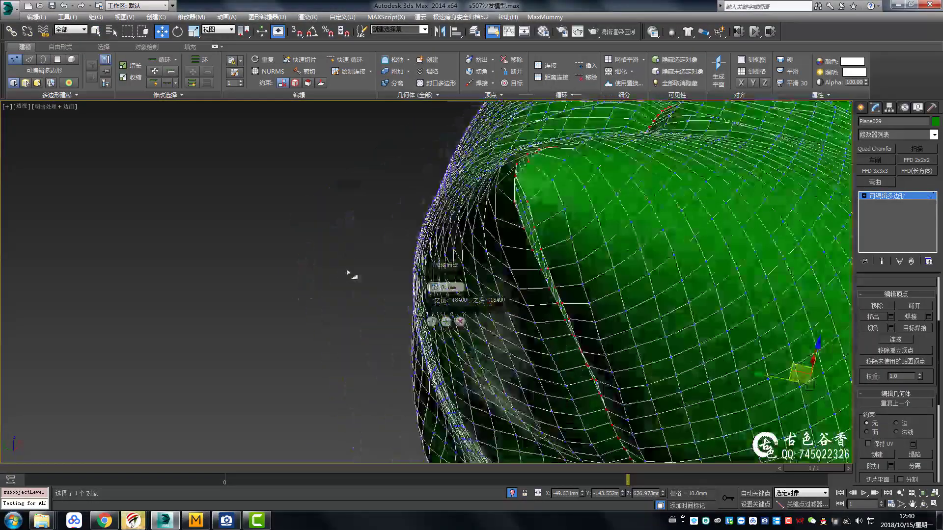
{"action": "left_click_drag", "start_coordinate": [433, 287], "coordinate": [433, 275]}
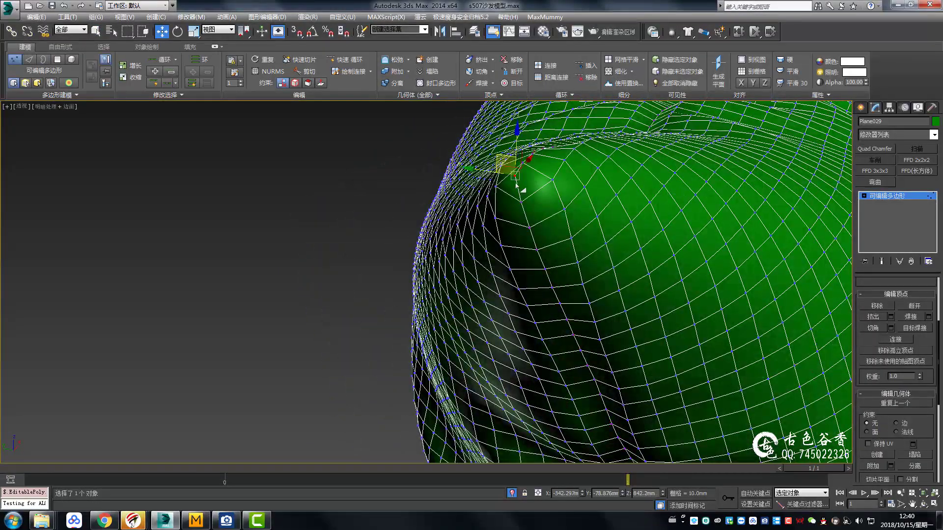
{"action": "scroll", "coordinate": [517, 186], "scroll_direction": "up", "scroll_amount": 4}
{"action": "scroll", "coordinate": [511, 256], "scroll_direction": "up", "scroll_amount": 2}
Step: Extend the edge selection along the pillow's seam and inspect it from closer views
{"action": "key", "text": "2"}
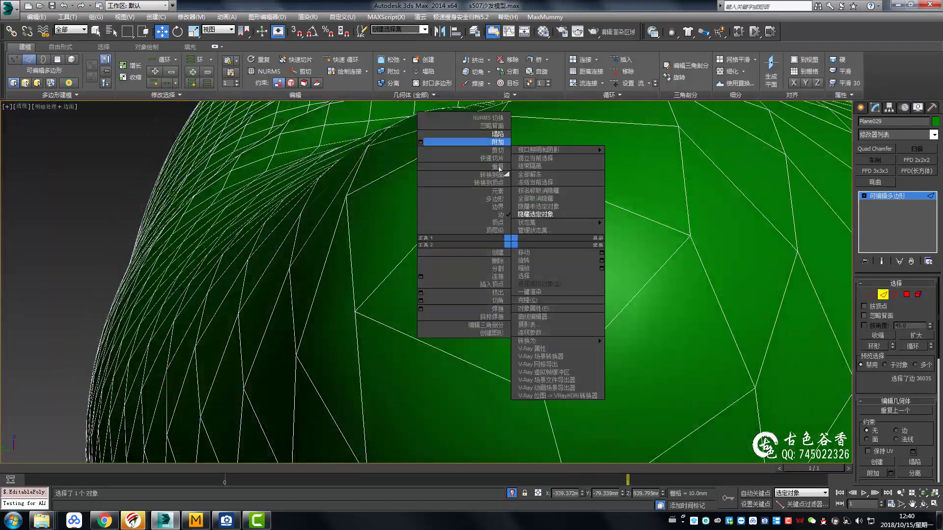
{"action": "left_click", "coordinate": [499, 169]}
{"action": "middle_click_drag", "start_coordinate": [521, 270], "coordinate": [451, 173], "text": "alt"}
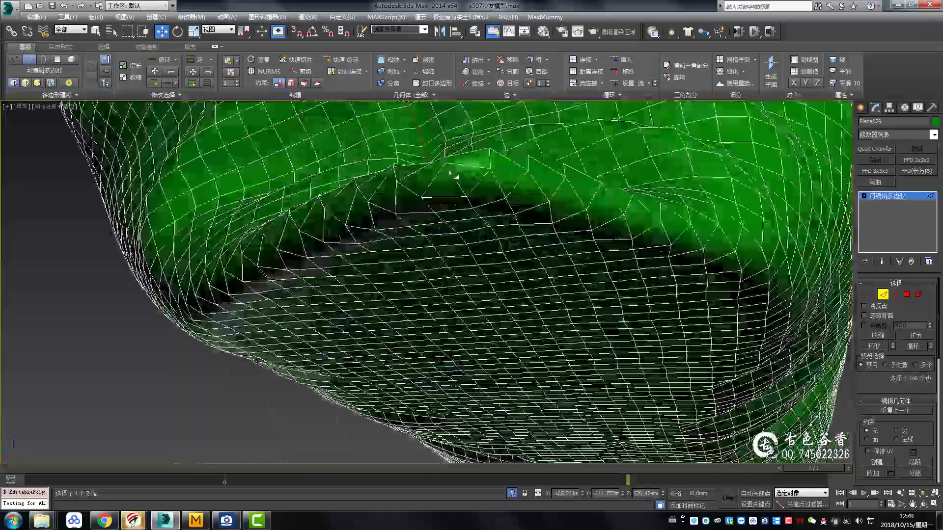
{"action": "scroll", "coordinate": [450, 173], "scroll_direction": "up", "scroll_amount": 5}
{"action": "key", "text": "1"}
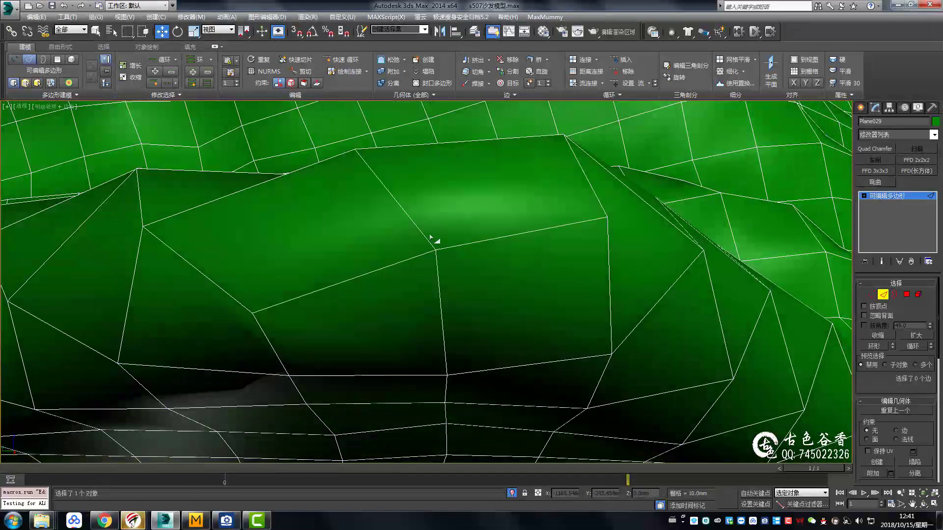
{"action": "scroll", "coordinate": [430, 237], "scroll_direction": "down", "scroll_amount": 6}
{"action": "scroll", "coordinate": [344, 158], "scroll_direction": "up", "scroll_amount": 3}
{"action": "key", "text": "ctrl+a"}
{"action": "right_click", "coordinate": [558, 268]}
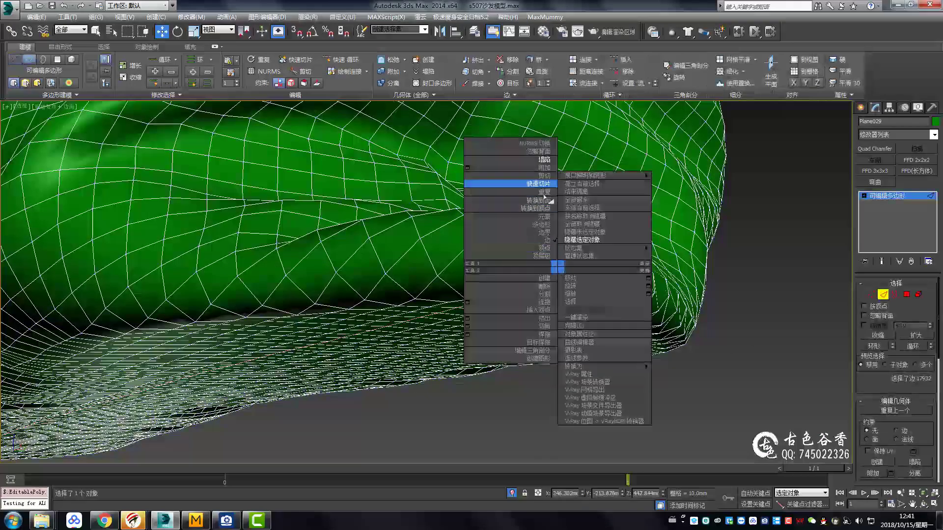
{"action": "left_click", "coordinate": [543, 248]}
{"action": "middle_click_drag", "start_coordinate": [543, 248], "coordinate": [550, 344], "text": "alt"}
{"action": "scroll", "coordinate": [550, 355], "scroll_direction": "up", "scroll_amount": 6}
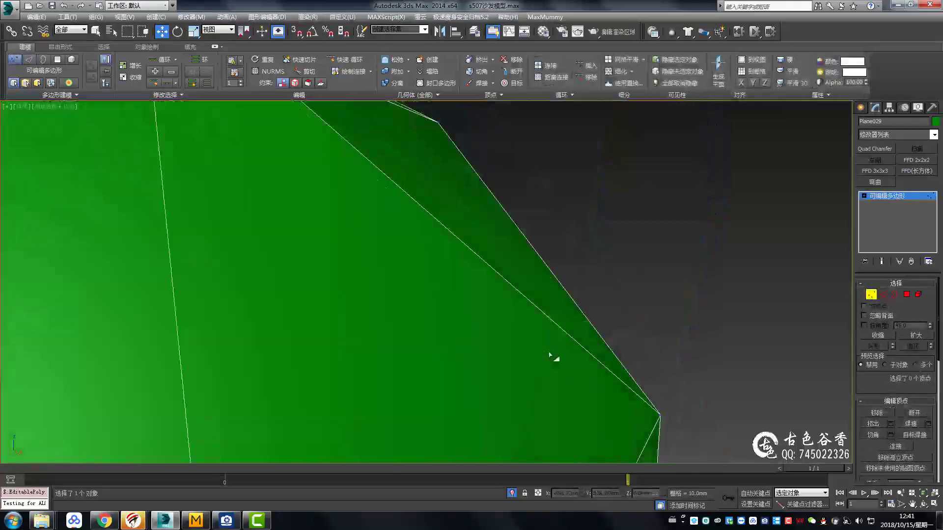
Step: Extrude the selected seam edges into a groove with height -3 mm and width 3 mm
{"action": "key", "text": "2"}
{"action": "scroll", "coordinate": [405, 324], "scroll_direction": "down", "scroll_amount": 5}
{"action": "scroll", "coordinate": [391, 257], "scroll_direction": "down", "scroll_amount": 3}
{"action": "scroll", "coordinate": [533, 263], "scroll_direction": "down", "scroll_amount": 5}
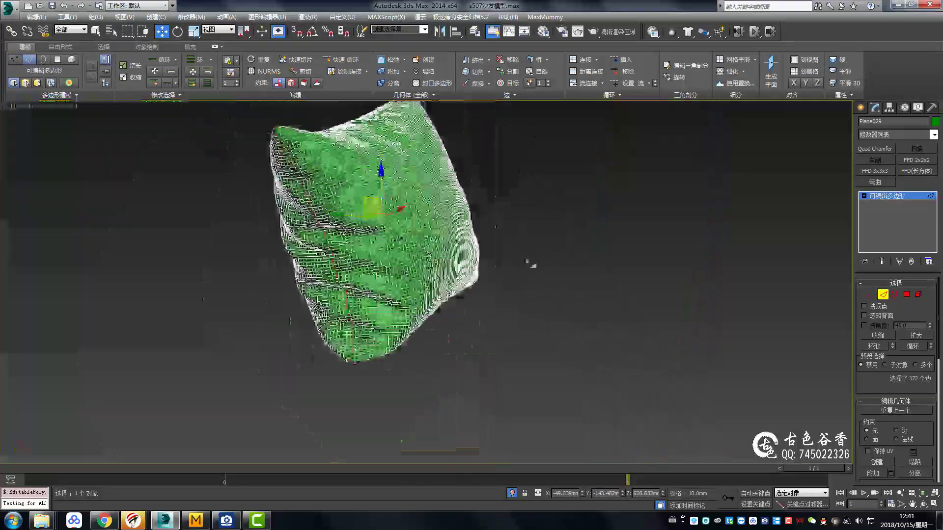
{"action": "middle_click_drag", "start_coordinate": [532, 263], "coordinate": [312, 211], "text": "alt"}
{"action": "scroll", "coordinate": [290, 261], "scroll_direction": "up", "scroll_amount": 6}
{"action": "key", "text": "shift+e"}
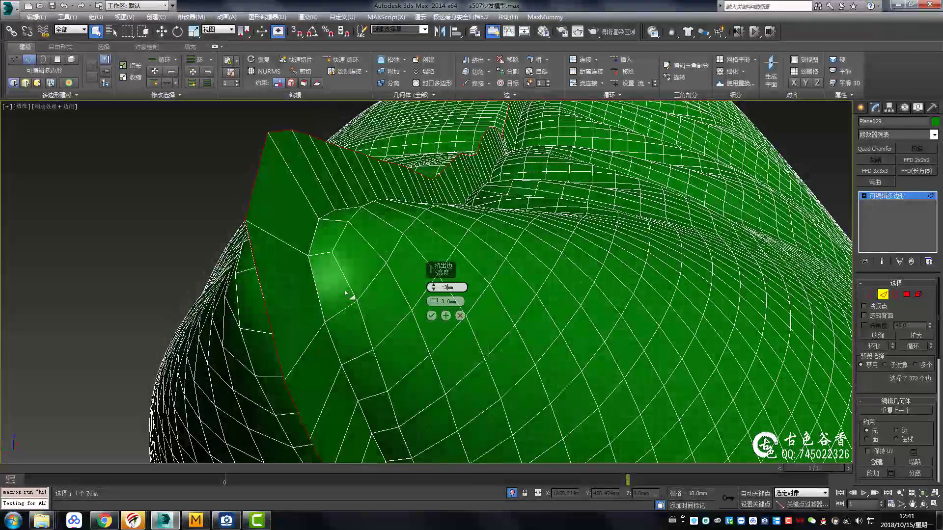
{"action": "scroll", "coordinate": [434, 319], "scroll_direction": "up", "scroll_amount": 3}
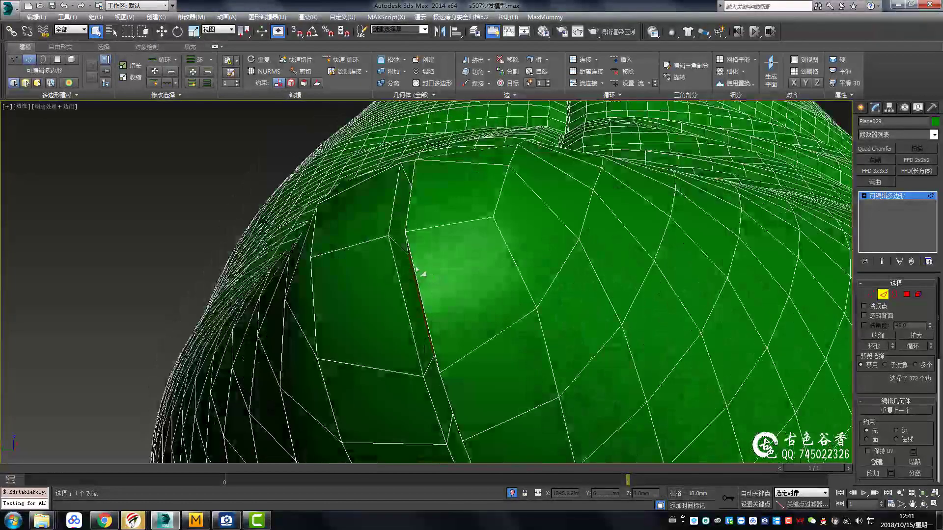
{"action": "scroll", "coordinate": [402, 281], "scroll_direction": "down", "scroll_amount": 3}
Step: Inspect the recessed groove at polygon level with wireframe shown over the shaded surface
{"action": "right_click", "coordinate": [410, 270]}
{"action": "left_click", "coordinate": [437, 267]}
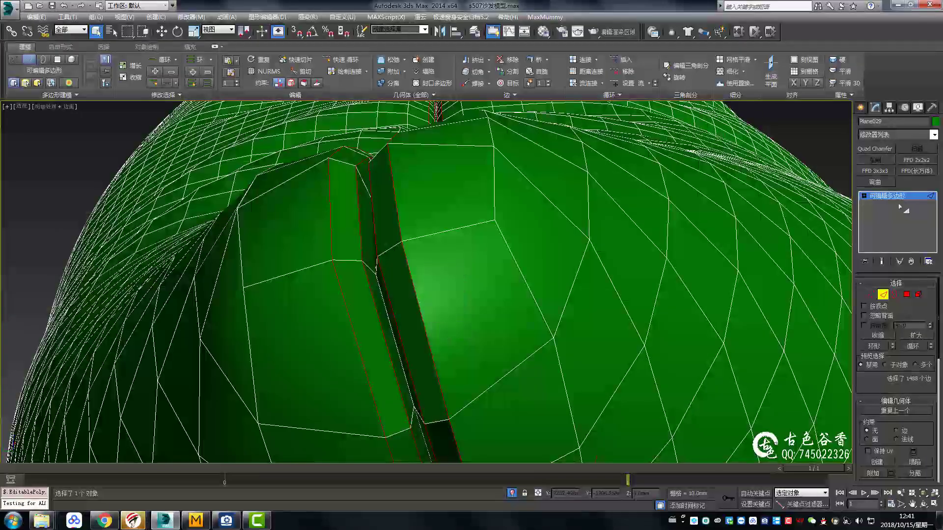
{"action": "scroll", "coordinate": [429, 285], "scroll_direction": "up", "scroll_amount": 3}
{"action": "scroll", "coordinate": [430, 285], "scroll_direction": "down", "scroll_amount": 2}
{"action": "middle_click_drag", "start_coordinate": [509, 268], "coordinate": [372, 157], "text": "alt"}
{"action": "scroll", "coordinate": [393, 244], "scroll_direction": "up", "scroll_amount": 2}
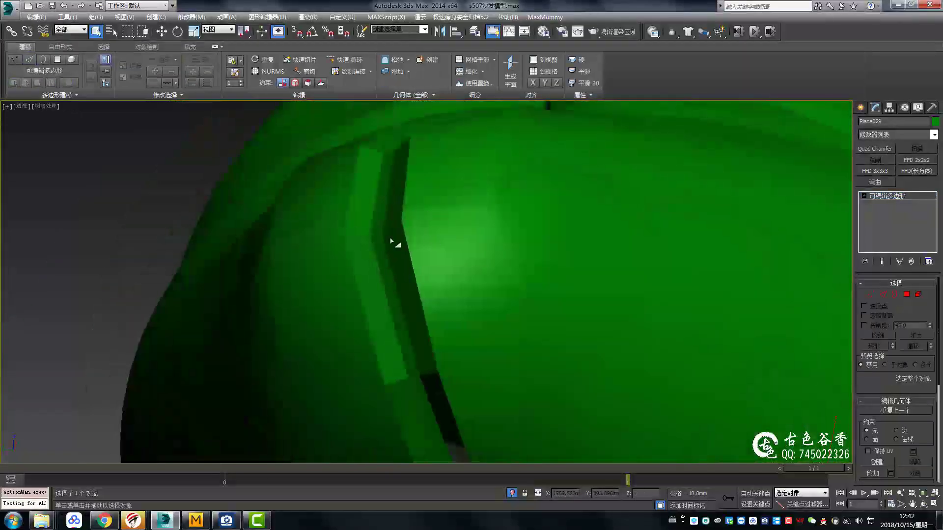
{"action": "key", "text": "4"}
{"action": "scroll", "coordinate": [435, 237], "scroll_direction": "down", "scroll_amount": 2}
{"action": "middle_click_drag", "start_coordinate": [457, 270], "coordinate": [347, 268], "text": "alt"}
{"action": "key", "text": "F4"}
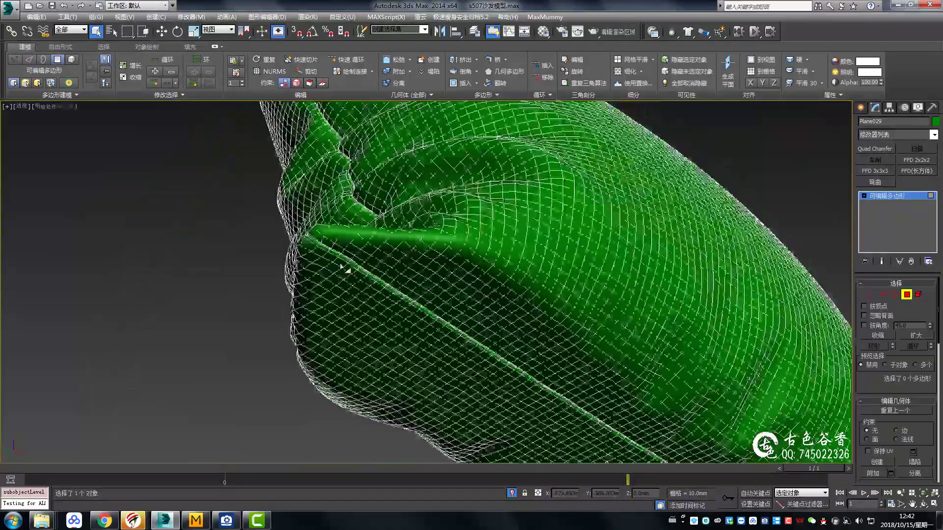
{"action": "scroll", "coordinate": [425, 288], "scroll_direction": "up", "scroll_amount": 3}
{"action": "left_click", "coordinate": [421, 285]}
{"action": "middle_click_drag", "start_coordinate": [421, 285], "coordinate": [415, 292], "text": "alt"}
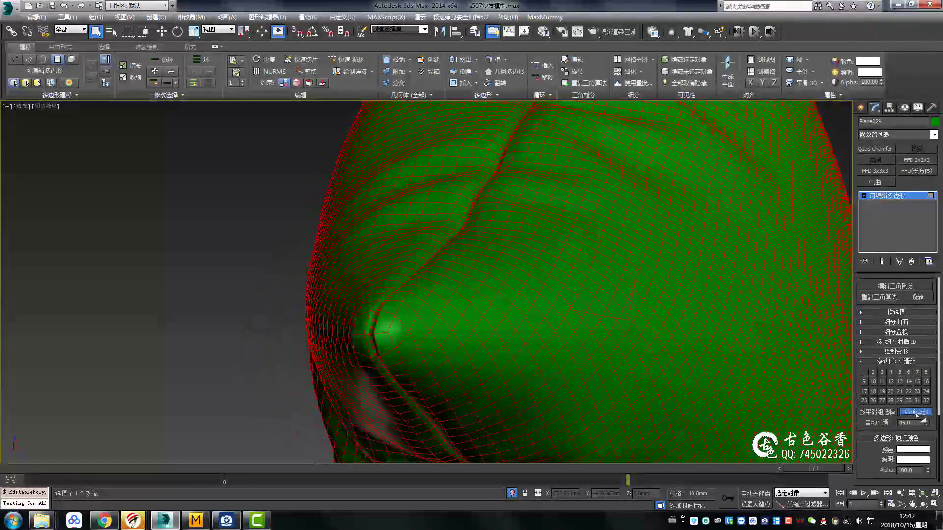
Step: Clear the selection and select the pillow Plane023 for export
{"action": "key", "text": "ctrl+d"}
{"action": "scroll", "coordinate": [432, 344], "scroll_direction": "down", "scroll_amount": 3}
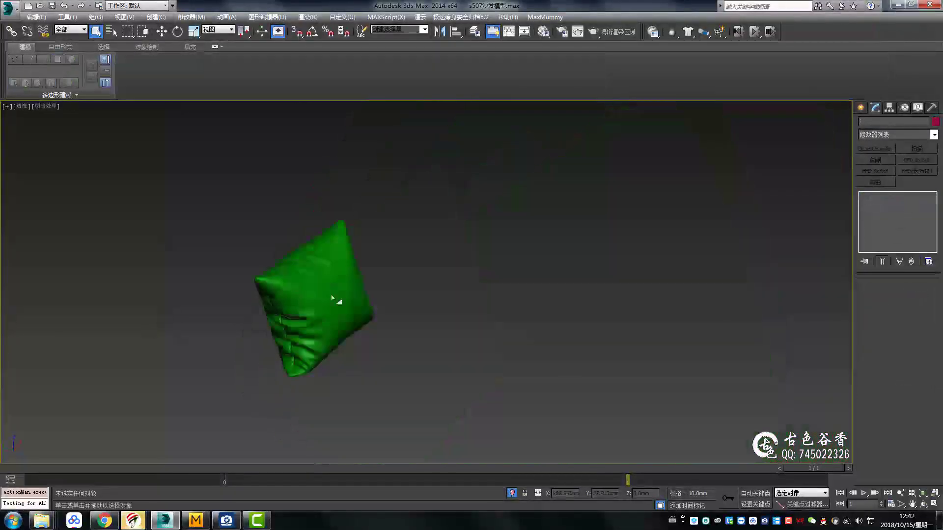
{"action": "scroll", "coordinate": [506, 305], "scroll_direction": "up", "scroll_amount": 3}
{"action": "scroll", "coordinate": [461, 295], "scroll_direction": "down", "scroll_amount": 3}
{"action": "left_click", "coordinate": [462, 293]}
{"action": "middle_click_drag", "start_coordinate": [461, 294], "coordinate": [471, 299], "text": "alt"}
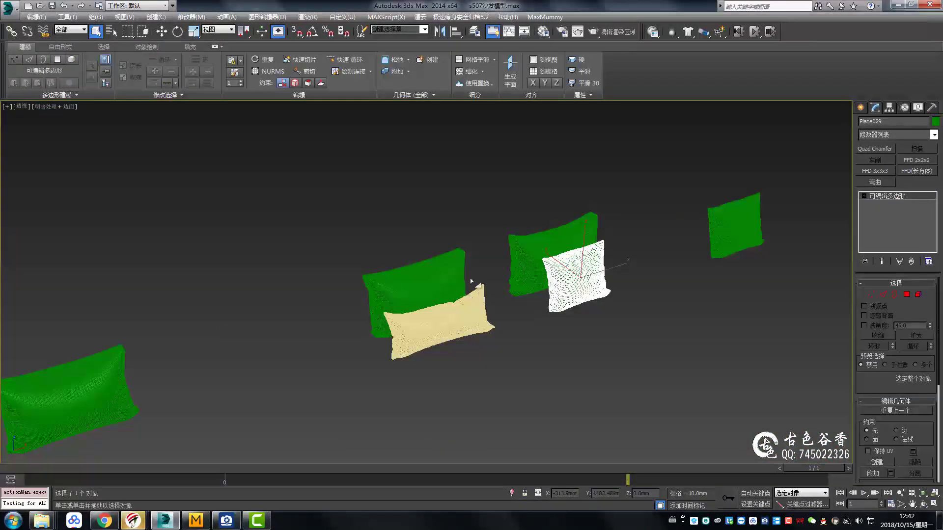
{"action": "left_click", "coordinate": [464, 284]}
Step: Export the selected pillow as the OBJ file 枕头
{"action": "left_click", "coordinate": [8, 8]}
{"action": "left_click", "coordinate": [215, 128]}
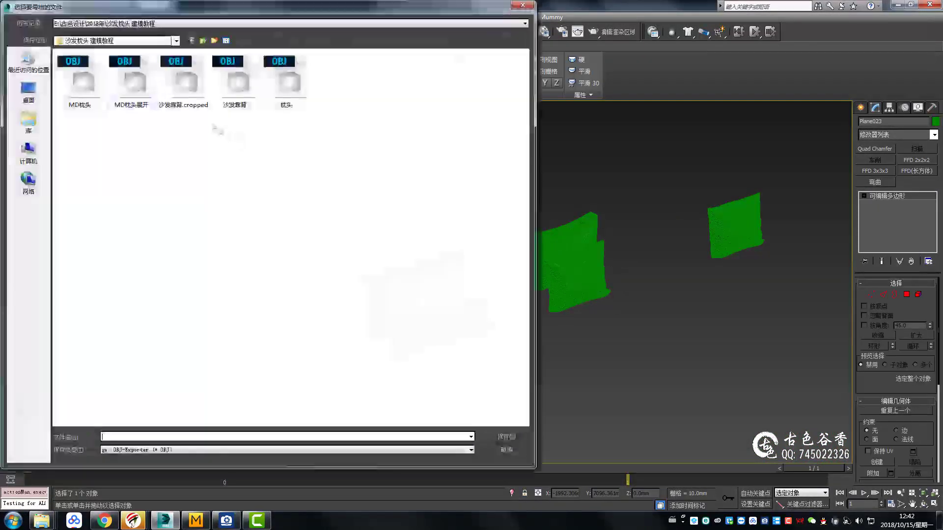
{"action": "type", "text": "枕头展UV"}
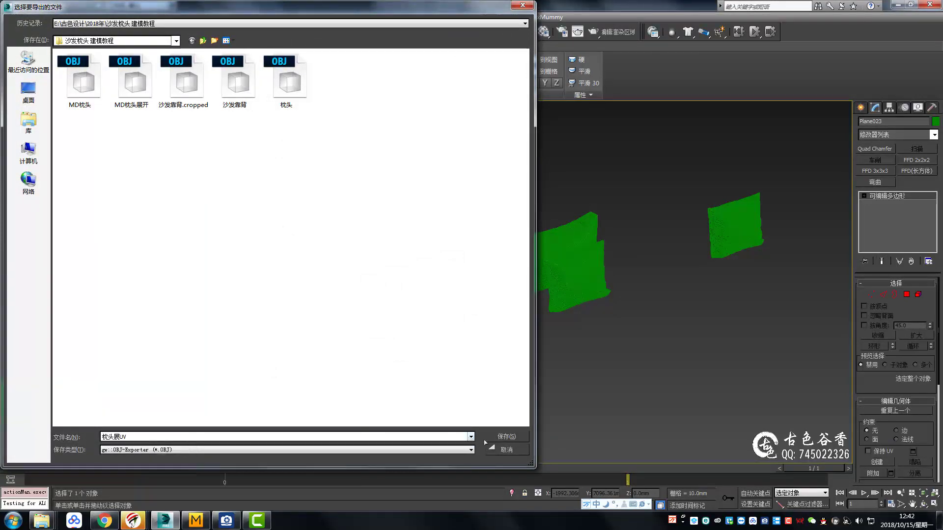
{"action": "left_click", "coordinate": [505, 437]}
{"action": "left_click", "coordinate": [432, 339]}
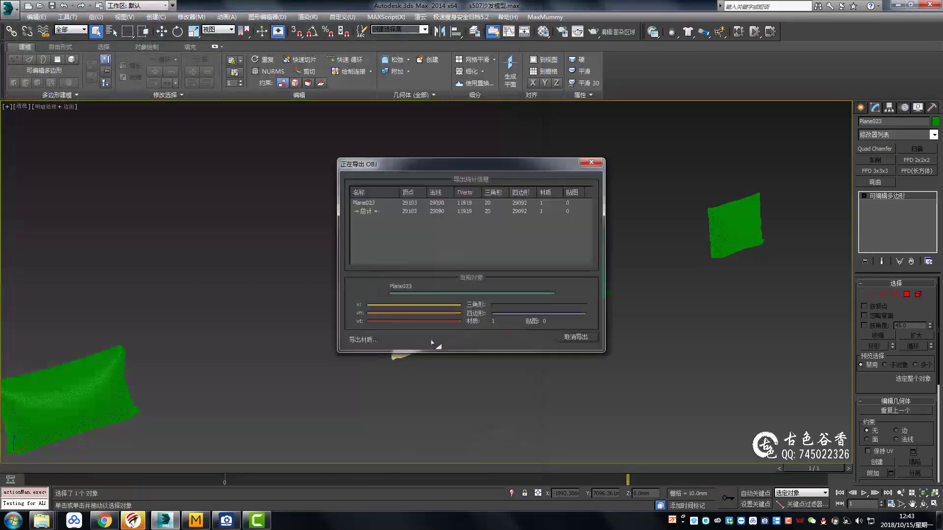
{"action": "left_click", "coordinate": [535, 336]}
Step: Export the other pillow as the OBJ file 枕头展UV2
{"action": "left_click", "coordinate": [9, 7]}
{"action": "left_click", "coordinate": [113, 73]}
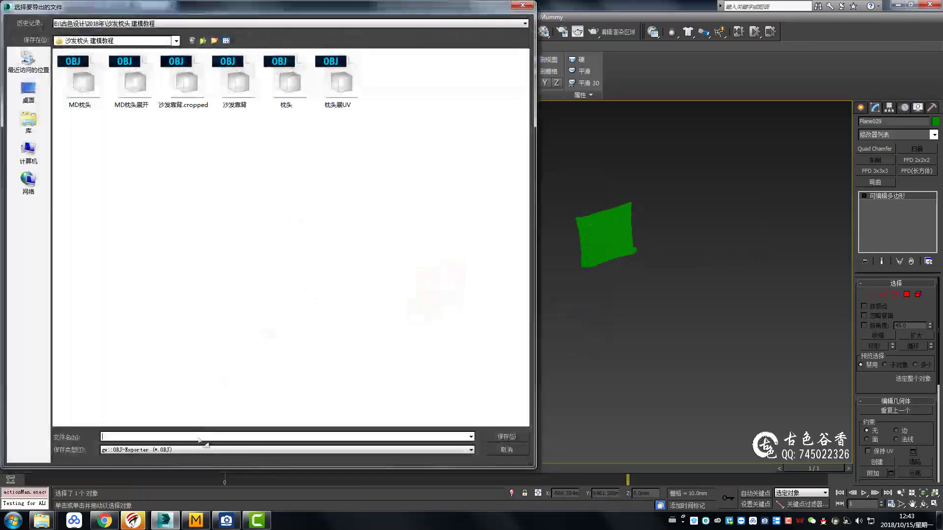
{"action": "type", "text": "枕头展UV2"}
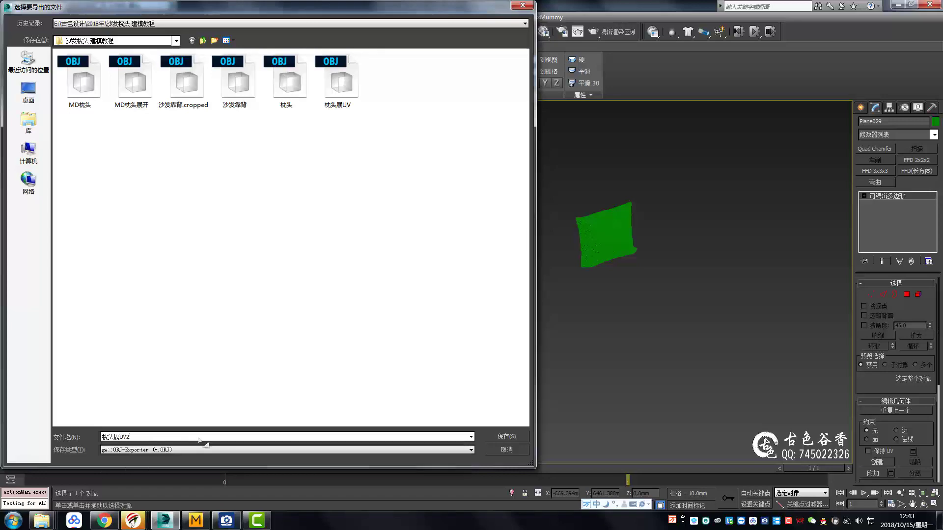
{"action": "left_click", "coordinate": [505, 437]}
{"action": "left_click", "coordinate": [432, 339]}
{"action": "scroll", "coordinate": [393, 304], "scroll_direction": "up", "scroll_amount": 2}
{"action": "scroll", "coordinate": [414, 245], "scroll_direction": "up", "scroll_amount": 2}
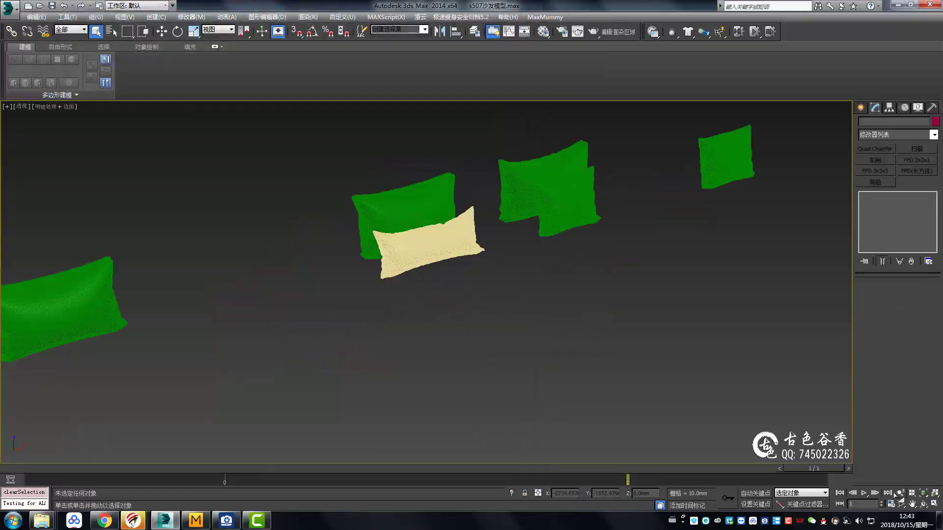
Step: Launch Unfold3D, load the exported pillow OBJ and orbit in close to its seam
{"action": "left_click", "coordinate": [939, 523]}
{"action": "double_click", "coordinate": [167, 274]}
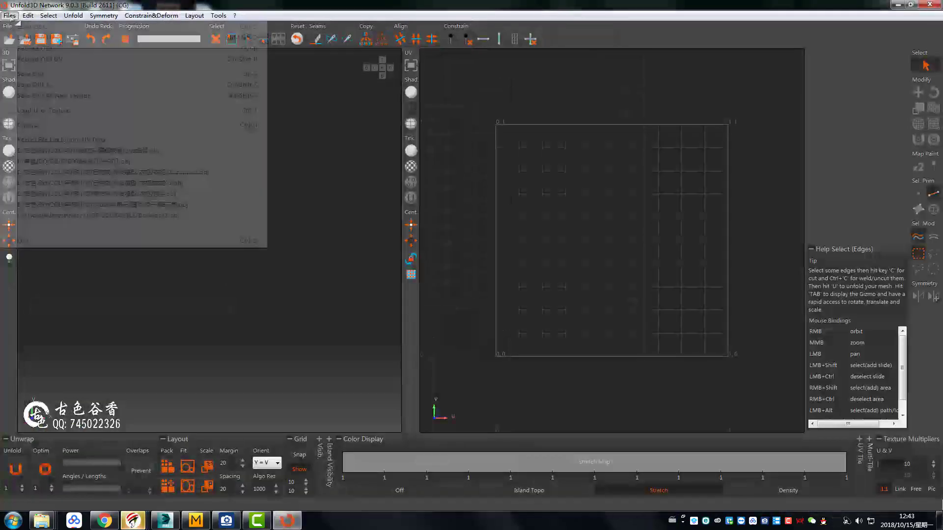
{"action": "left_click", "coordinate": [10, 15]}
{"action": "left_click", "coordinate": [388, 268]}
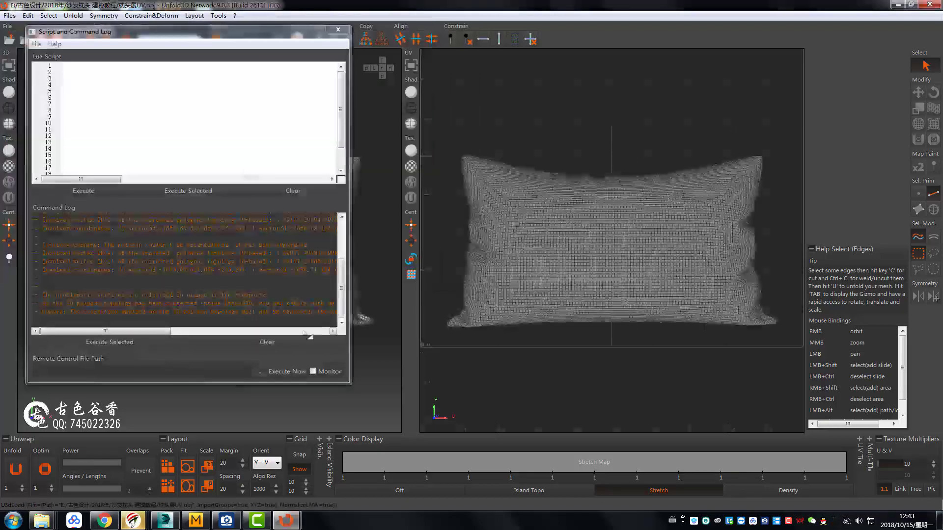
{"action": "left_click", "coordinate": [338, 29]}
{"action": "right_click_drag", "start_coordinate": [295, 221], "coordinate": [354, 235]}
{"action": "middle_click_drag", "start_coordinate": [353, 235], "coordinate": [227, 262]}
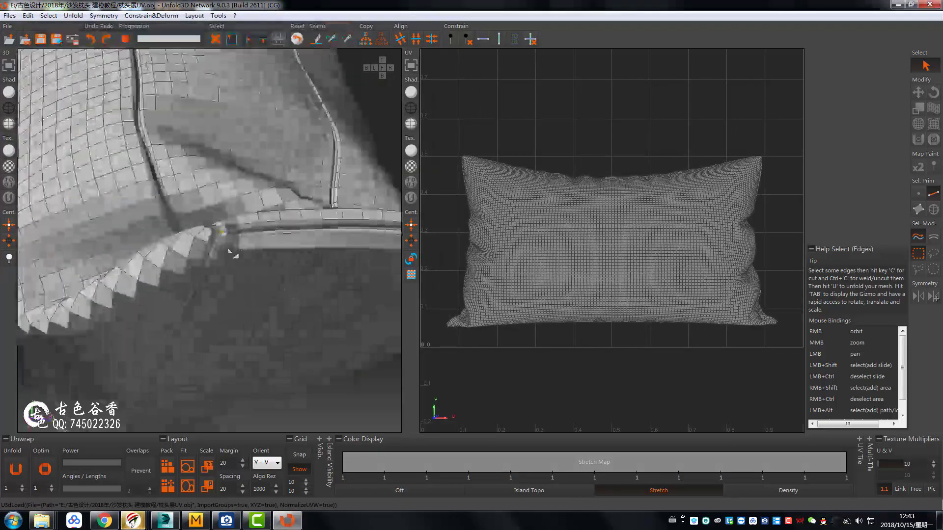
{"action": "scroll", "coordinate": [230, 254], "scroll_direction": "up", "scroll_amount": 3}
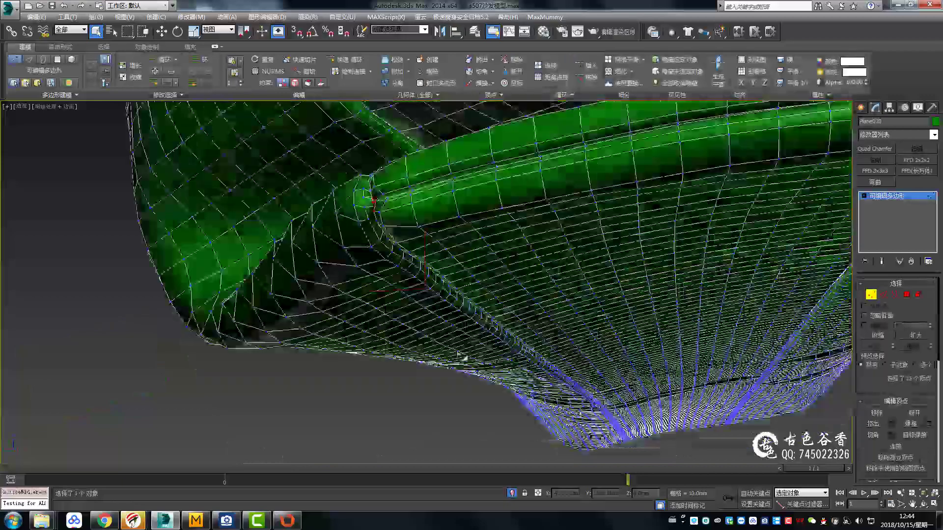
Step: Orbit around the green cushion to review its selected vertices, then leave vertex editing
{"action": "mouse_move", "coordinate": [459, 354]}
{"action": "middle_mouse_down", "text": "alt"}
{"action": "mouse_move", "coordinate": [625, 204]}
{"action": "mouse_move", "coordinate": [567, 330]}
{"action": "middle_mouse_up", "text": "alt"}
{"action": "scroll", "coordinate": [627, 242], "scroll_direction": "down", "scroll_amount": 5}
{"action": "scroll", "coordinate": [567, 330], "scroll_direction": "up", "scroll_amount": 10}
{"action": "middle_click_drag", "start_coordinate": [505, 358], "coordinate": [501, 320], "text": "alt"}
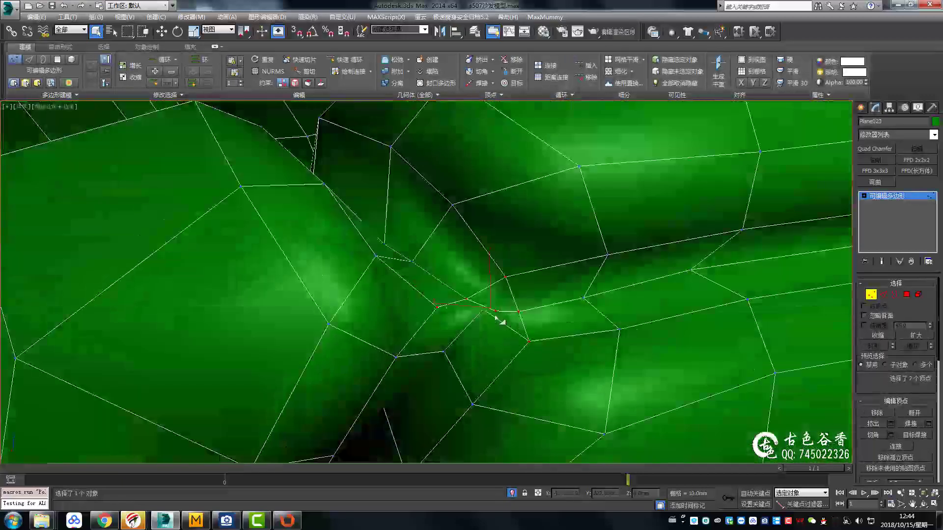
{"action": "mouse_move", "coordinate": [438, 310]}
{"action": "middle_mouse_down", "text": "alt"}
{"action": "mouse_move", "coordinate": [498, 332]}
{"action": "mouse_move", "coordinate": [471, 299]}
{"action": "mouse_move", "coordinate": [606, 328]}
{"action": "middle_mouse_up", "text": "alt"}
{"action": "scroll", "coordinate": [605, 328], "scroll_direction": "down", "scroll_amount": 5}
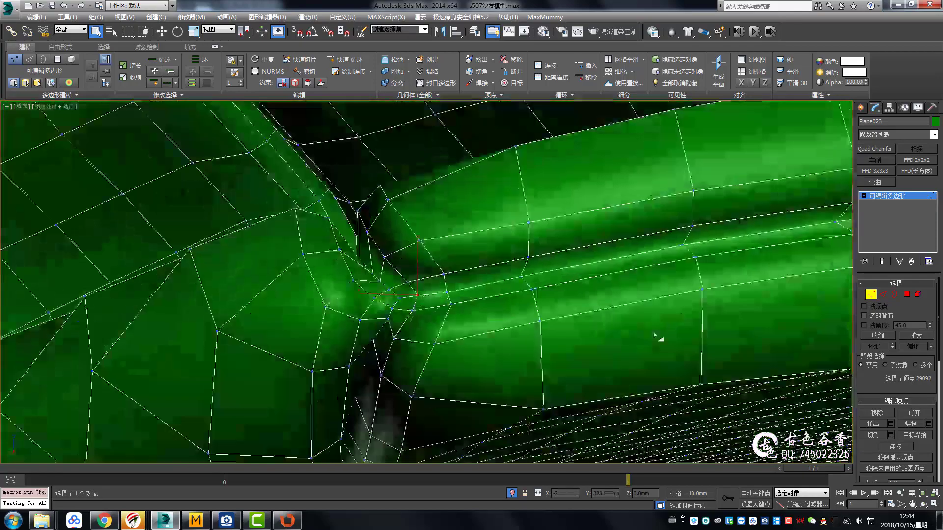
{"action": "scroll", "coordinate": [605, 328], "scroll_direction": "down", "scroll_amount": 5}
{"action": "scroll", "coordinate": [441, 294], "scroll_direction": "down", "scroll_amount": 5}
{"action": "scroll", "coordinate": [236, 258], "scroll_direction": "down", "scroll_amount": 5}
{"action": "key", "text": "1"}
Step: Export the green cushion as 枕头展UV.obj and load it into Unfold3D
{"action": "left_click", "coordinate": [9, 8]}
{"action": "mouse_move", "coordinate": [32, 160]}
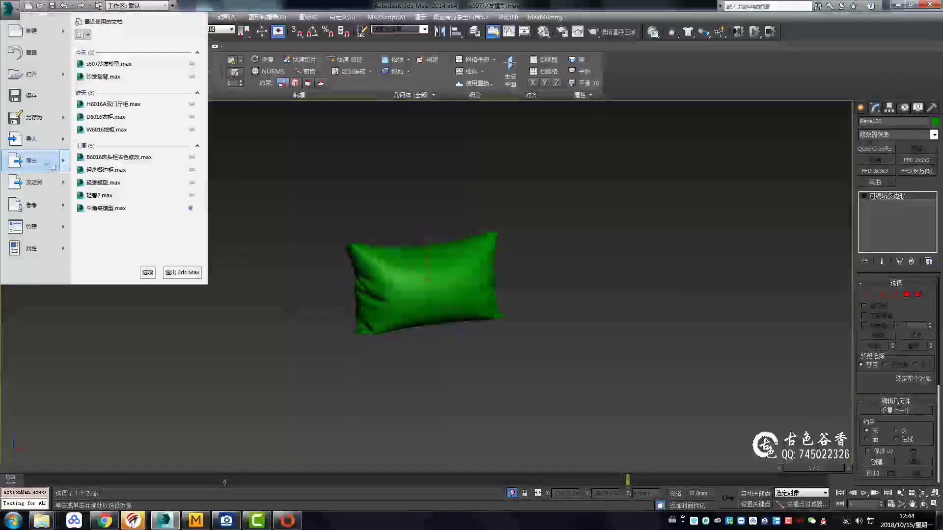
{"action": "left_click", "coordinate": [123, 86]}
{"action": "left_click", "coordinate": [509, 435]}
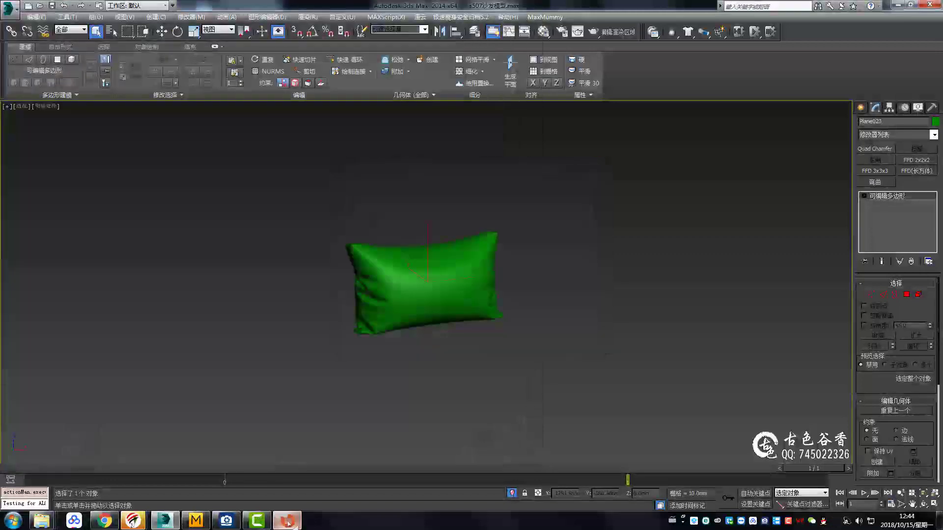
{"action": "left_click", "coordinate": [287, 520]}
{"action": "left_click", "coordinate": [110, 95]}
{"action": "left_click", "coordinate": [385, 246]}
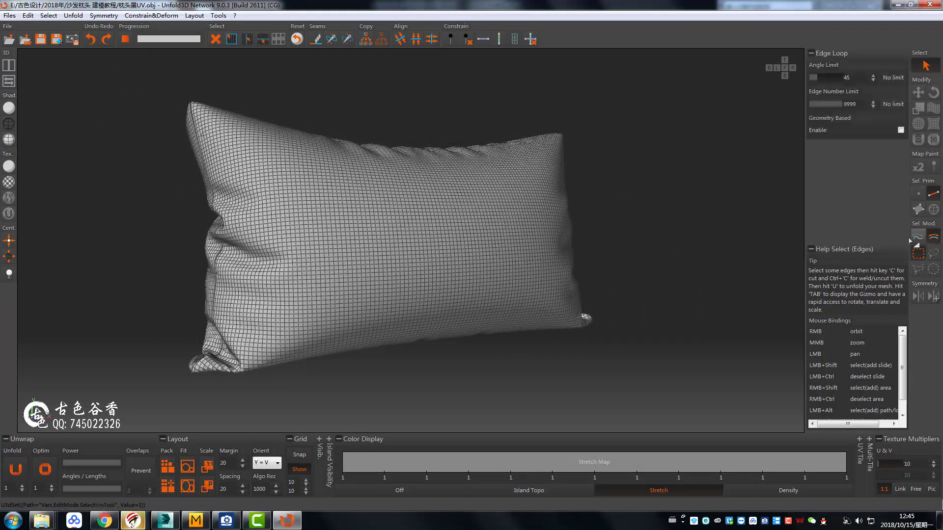
Step: Orbit around the cushion to inspect the cyan seam loops, corners and underside
{"action": "scroll", "coordinate": [300, 261], "scroll_direction": "up", "scroll_amount": 3}
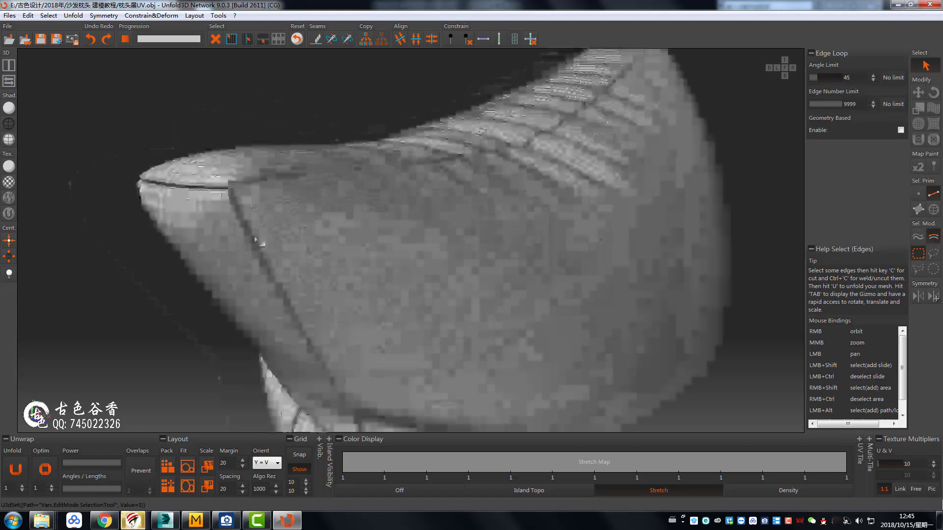
{"action": "scroll", "coordinate": [314, 268], "scroll_direction": "up", "scroll_amount": 3}
{"action": "scroll", "coordinate": [344, 277], "scroll_direction": "up", "scroll_amount": 2}
{"action": "scroll", "coordinate": [355, 280], "scroll_direction": "down", "scroll_amount": 5}
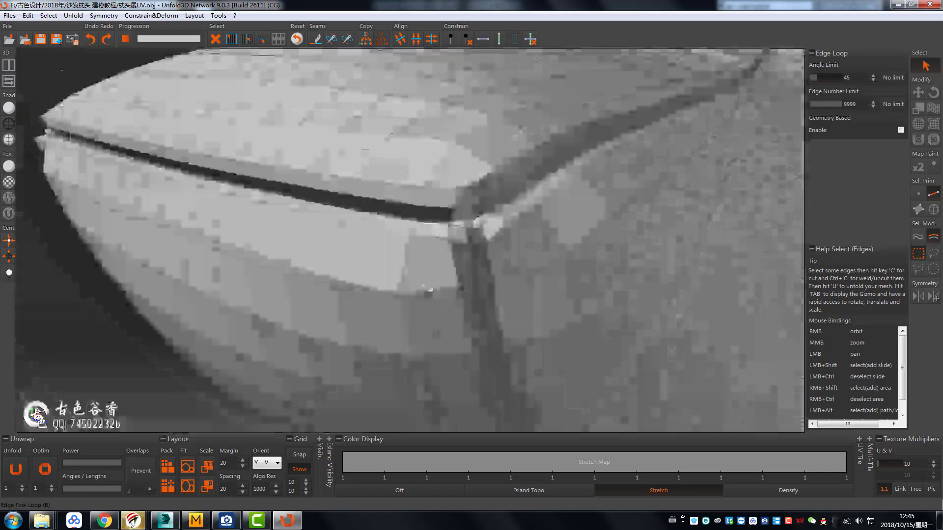
{"action": "scroll", "coordinate": [510, 237], "scroll_direction": "up", "scroll_amount": 4}
{"action": "scroll", "coordinate": [513, 382], "scroll_direction": "down", "scroll_amount": 5}
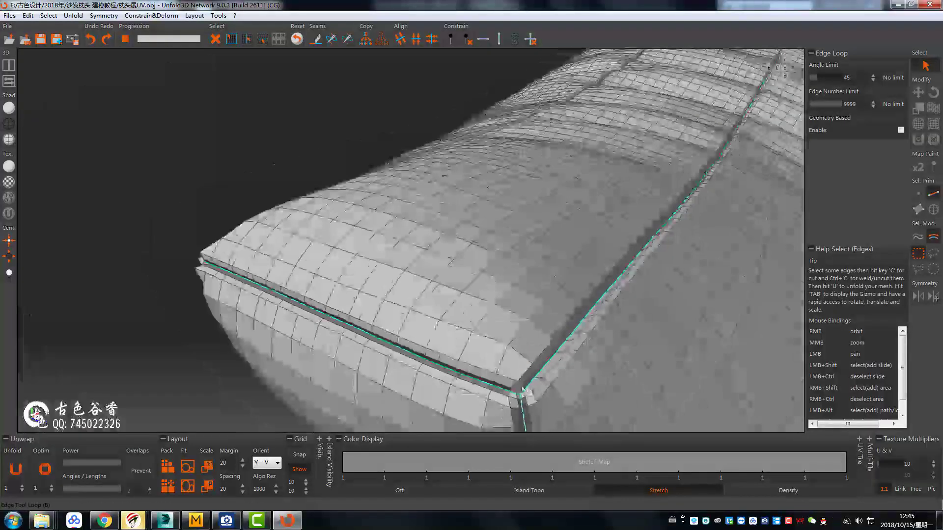
{"action": "right_click_drag", "start_coordinate": [513, 382], "coordinate": [442, 295]}
{"action": "scroll", "coordinate": [491, 236], "scroll_direction": "up", "scroll_amount": 5}
{"action": "scroll", "coordinate": [568, 340], "scroll_direction": "down", "scroll_amount": 3}
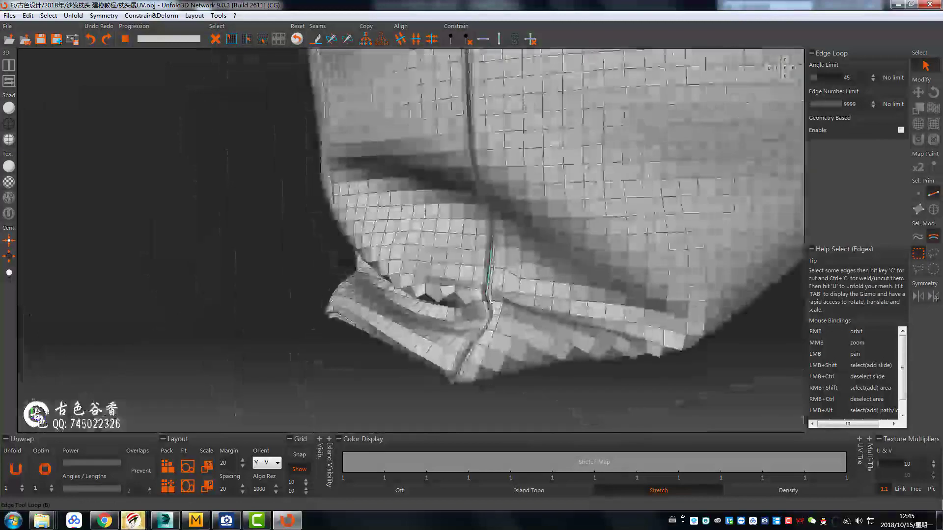
{"action": "mouse_move", "coordinate": [568, 341]}
{"action": "right_mouse_down"}
{"action": "mouse_move", "coordinate": [540, 319]}
{"action": "mouse_move", "coordinate": [568, 341]}
{"action": "right_mouse_up"}
{"action": "scroll", "coordinate": [568, 340], "scroll_direction": "up", "scroll_amount": 4}
{"action": "scroll", "coordinate": [568, 340], "scroll_direction": "down", "scroll_amount": 3}
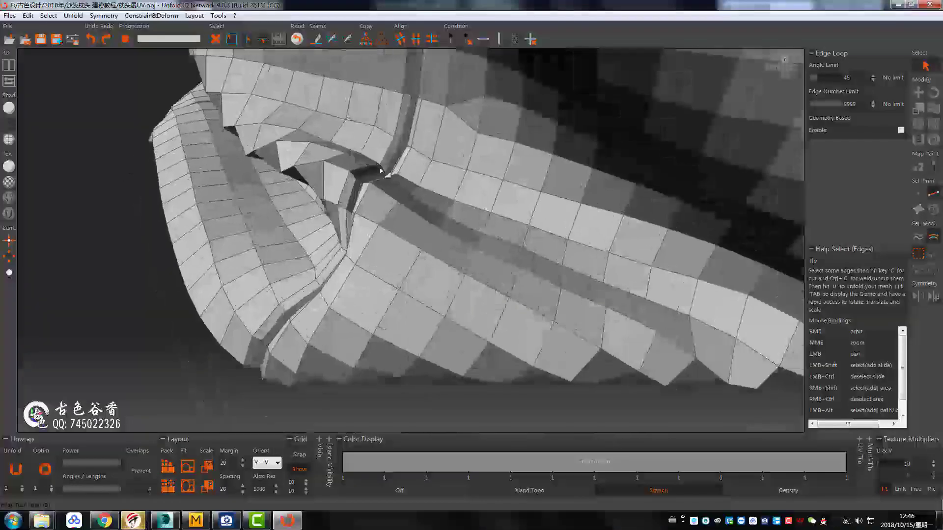
{"action": "scroll", "coordinate": [568, 340], "scroll_direction": "up", "scroll_amount": 3}
{"action": "scroll", "coordinate": [464, 292], "scroll_direction": "up", "scroll_amount": 2}
{"action": "scroll", "coordinate": [422, 380], "scroll_direction": "up", "scroll_amount": 2}
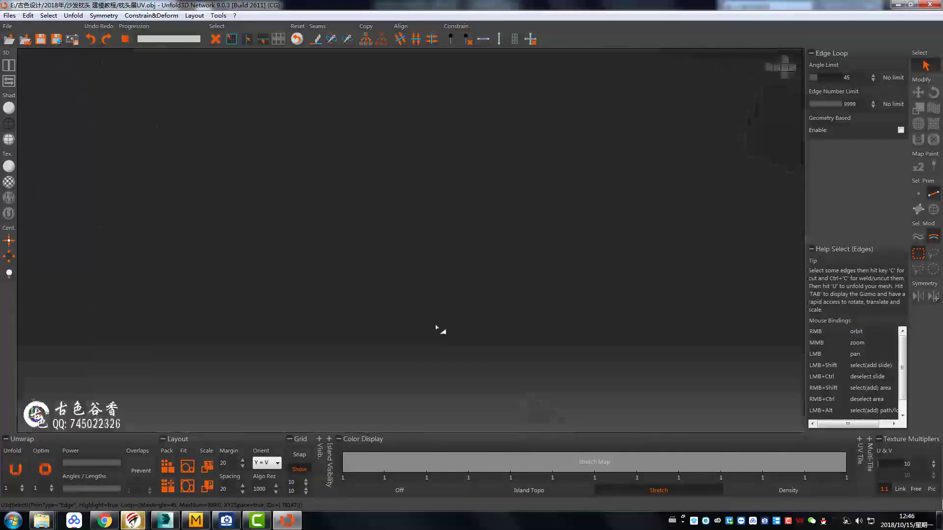
{"action": "scroll", "coordinate": [441, 328], "scroll_direction": "down", "scroll_amount": 4}
{"action": "right_click_drag", "start_coordinate": [442, 328], "coordinate": [564, 256]}
{"action": "scroll", "coordinate": [567, 236], "scroll_direction": "up", "scroll_amount": 4}
{"action": "scroll", "coordinate": [567, 236], "scroll_direction": "down", "scroll_amount": 3}
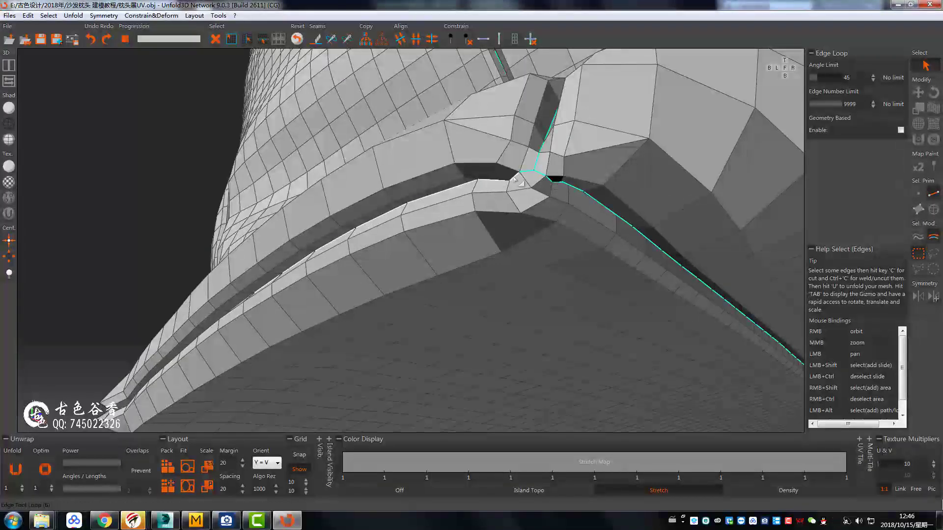
{"action": "scroll", "coordinate": [554, 238], "scroll_direction": "down", "scroll_amount": 3}
{"action": "mouse_move", "coordinate": [493, 242]}
{"action": "right_mouse_down"}
{"action": "mouse_move", "coordinate": [435, 301]}
{"action": "mouse_move", "coordinate": [298, 241]}
{"action": "right_mouse_up"}
{"action": "scroll", "coordinate": [435, 301], "scroll_direction": "up", "scroll_amount": 3}
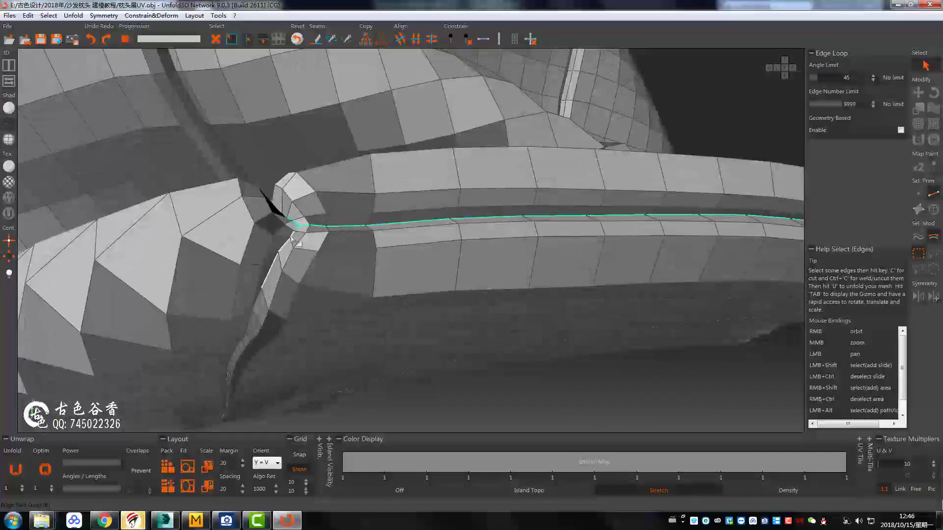
{"action": "mouse_move", "coordinate": [264, 191]}
{"action": "right_mouse_down"}
{"action": "mouse_move", "coordinate": [295, 210]}
{"action": "mouse_move", "coordinate": [442, 237]}
{"action": "mouse_move", "coordinate": [412, 259]}
{"action": "mouse_move", "coordinate": [366, 226]}
{"action": "right_mouse_up"}
{"action": "scroll", "coordinate": [366, 226], "scroll_direction": "down", "scroll_amount": 3}
{"action": "mouse_move", "coordinate": [368, 290]}
{"action": "right_mouse_down"}
{"action": "mouse_move", "coordinate": [496, 256]}
{"action": "mouse_move", "coordinate": [472, 227]}
{"action": "right_mouse_up"}
{"action": "scroll", "coordinate": [442, 275], "scroll_direction": "up", "scroll_amount": 3}
{"action": "scroll", "coordinate": [436, 126], "scroll_direction": "down", "scroll_amount": 3}
{"action": "scroll", "coordinate": [436, 126], "scroll_direction": "up", "scroll_amount": 4}
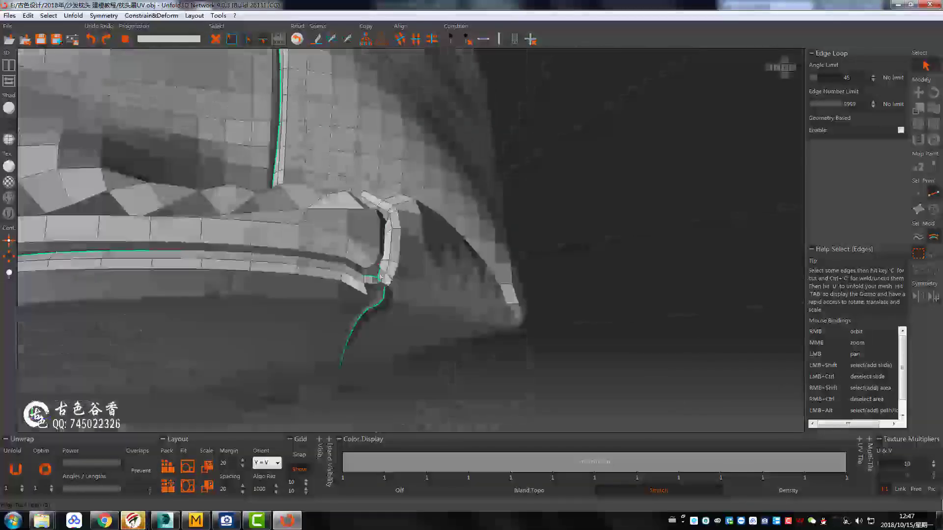
{"action": "right_click_drag", "start_coordinate": [378, 206], "coordinate": [330, 214]}
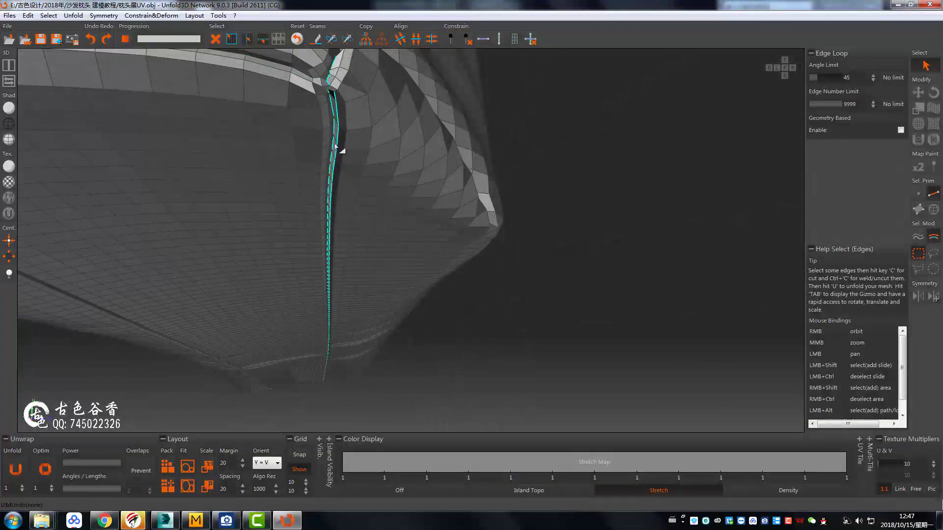
{"action": "scroll", "coordinate": [304, 158], "scroll_direction": "up", "scroll_amount": 3}
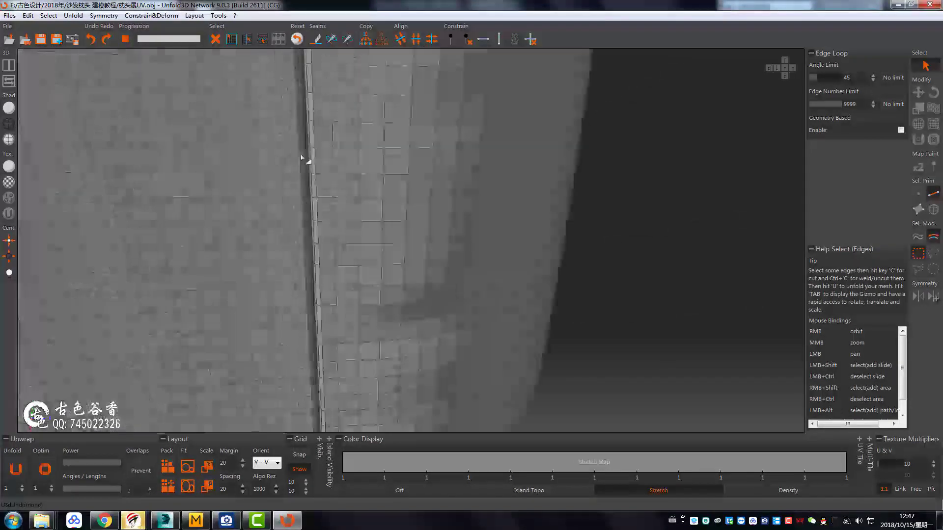
{"action": "right_click_drag", "start_coordinate": [305, 157], "coordinate": [332, 225]}
{"action": "scroll", "coordinate": [301, 246], "scroll_direction": "down", "scroll_amount": 3}
{"action": "scroll", "coordinate": [373, 201], "scroll_direction": "up", "scroll_amount": 3}
{"action": "right_click_drag", "start_coordinate": [373, 201], "coordinate": [311, 220]}
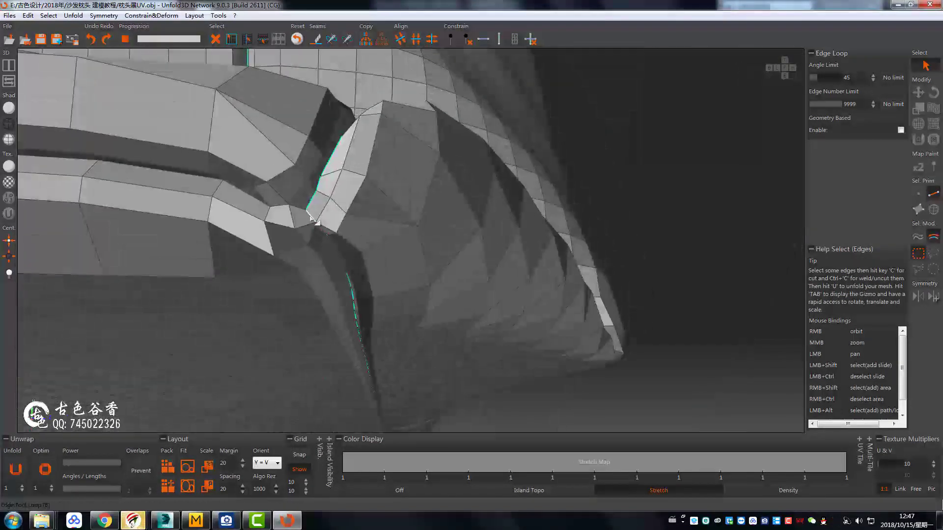
{"action": "scroll", "coordinate": [278, 211], "scroll_direction": "down", "scroll_amount": 3}
{"action": "right_click_drag", "start_coordinate": [473, 265], "coordinate": [309, 265]}
{"action": "scroll", "coordinate": [305, 281], "scroll_direction": "up", "scroll_amount": 3}
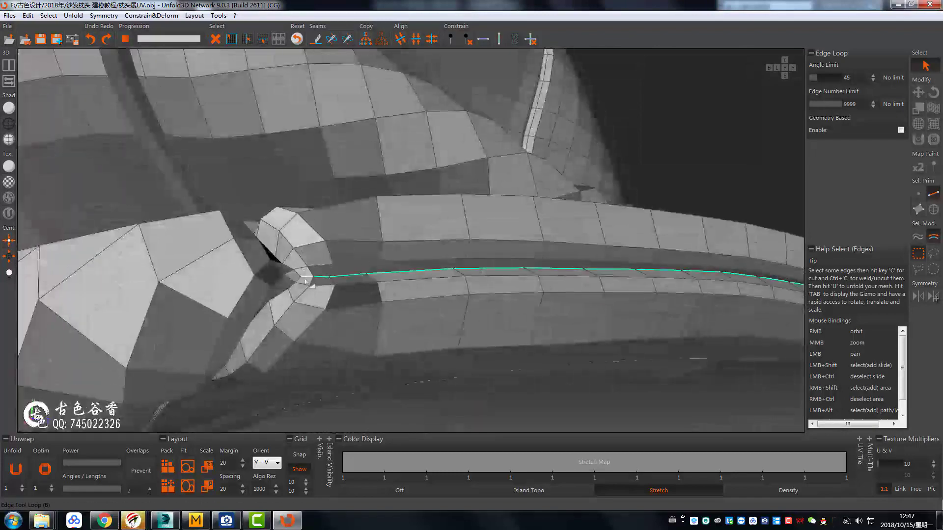
Step: Zoom in and out on the cushion's seam area to check the cut loops
{"action": "scroll", "coordinate": [280, 272], "scroll_direction": "up", "scroll_amount": 3}
{"action": "scroll", "coordinate": [278, 280], "scroll_direction": "down", "scroll_amount": 3}
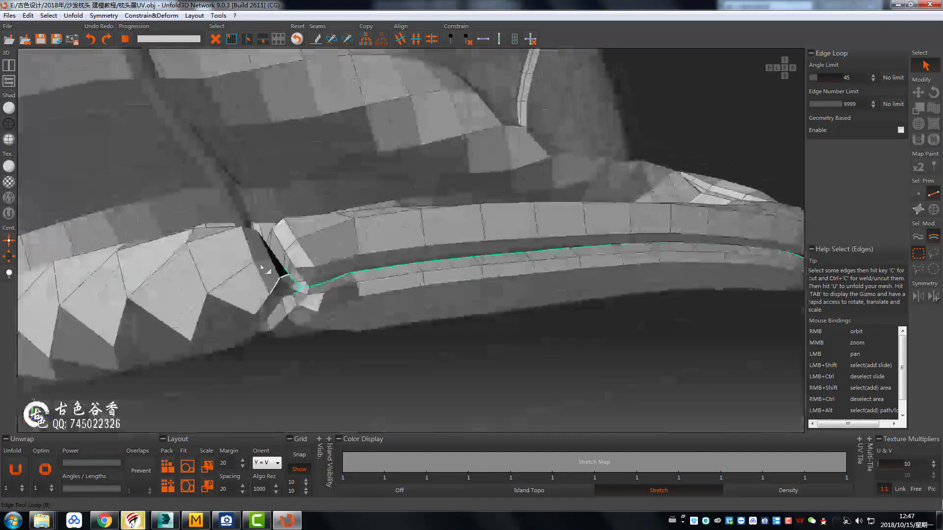
{"action": "scroll", "coordinate": [275, 273], "scroll_direction": "up", "scroll_amount": 5}
{"action": "scroll", "coordinate": [394, 210], "scroll_direction": "down", "scroll_amount": 3}
{"action": "scroll", "coordinate": [393, 235], "scroll_direction": "up", "scroll_amount": 3}
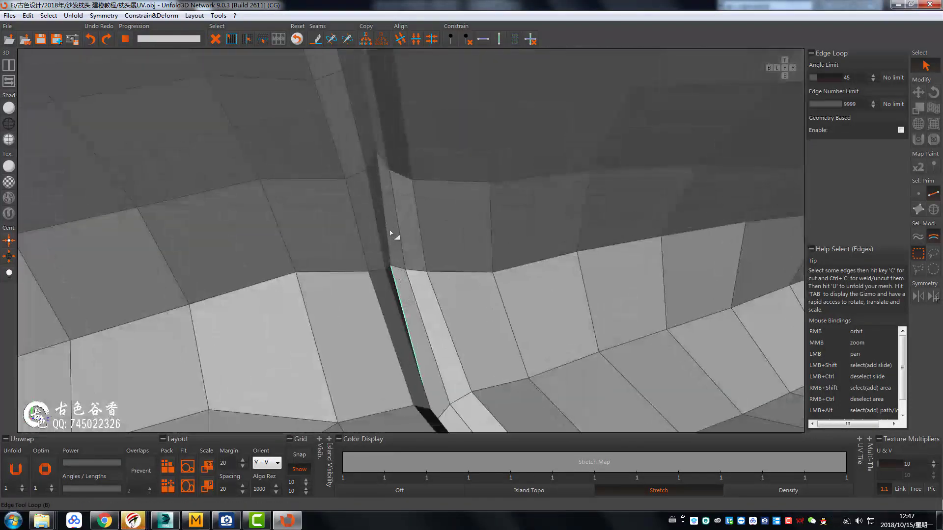
{"action": "scroll", "coordinate": [394, 220], "scroll_direction": "down", "scroll_amount": 3}
{"action": "scroll", "coordinate": [398, 185], "scroll_direction": "up", "scroll_amount": 3}
{"action": "scroll", "coordinate": [397, 185], "scroll_direction": "down", "scroll_amount": 3}
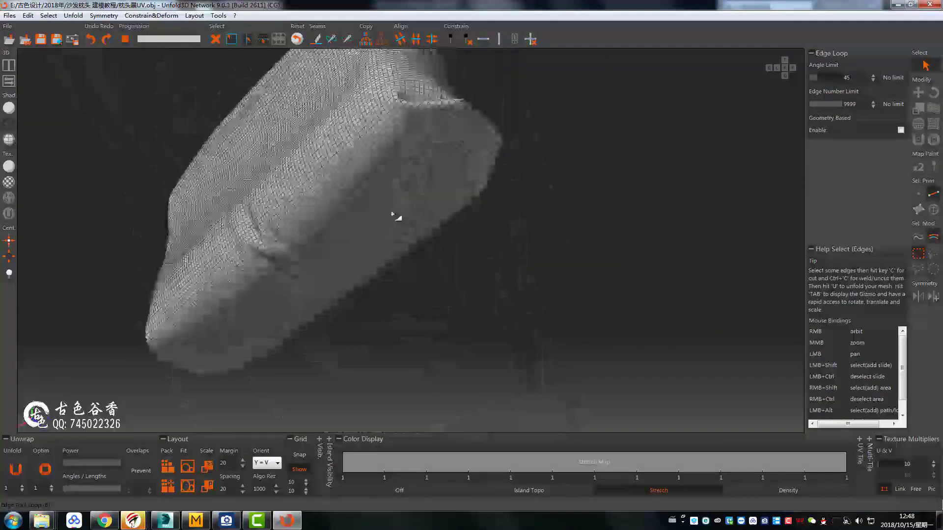
{"action": "scroll", "coordinate": [393, 216], "scroll_direction": "up", "scroll_amount": 5}
{"action": "scroll", "coordinate": [358, 193], "scroll_direction": "down", "scroll_amount": 2}
{"action": "scroll", "coordinate": [354, 303], "scroll_direction": "down", "scroll_amount": 2}
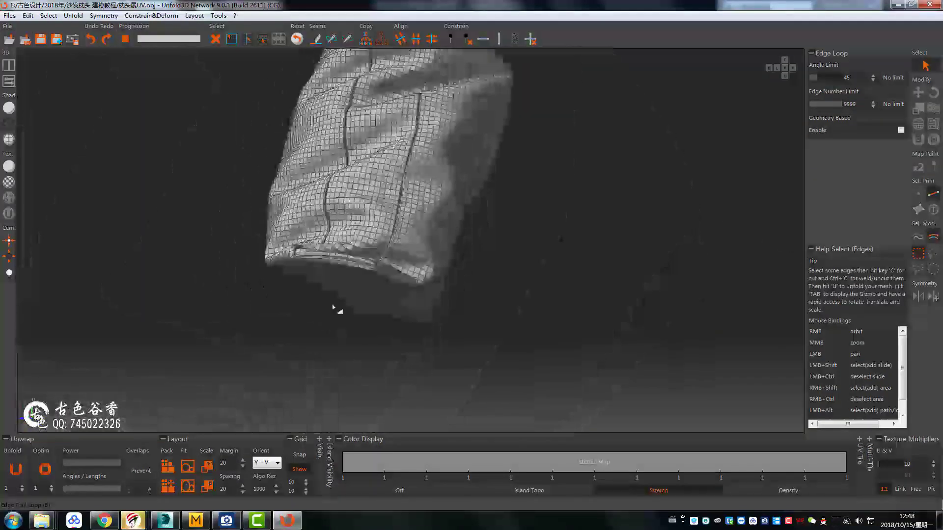
{"action": "scroll", "coordinate": [364, 312], "scroll_direction": "up", "scroll_amount": 3}
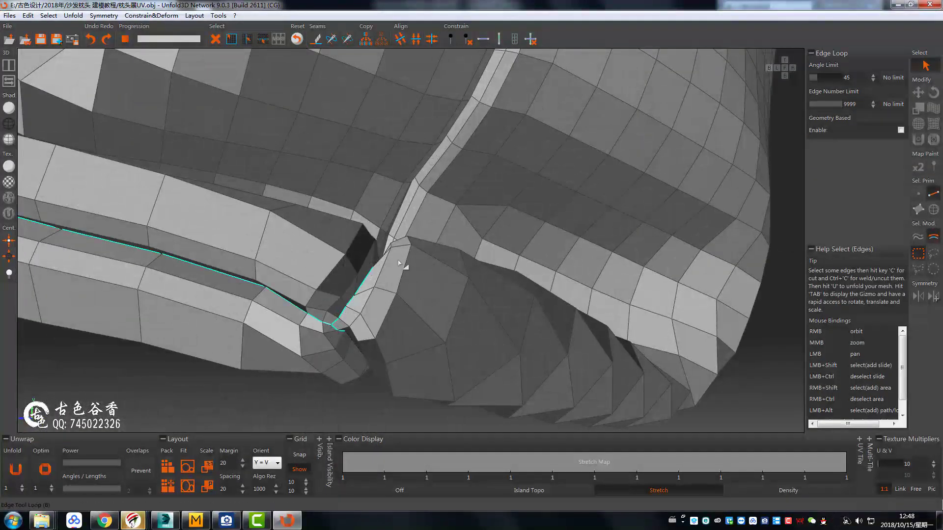
{"action": "scroll", "coordinate": [398, 263], "scroll_direction": "up", "scroll_amount": 3}
{"action": "scroll", "coordinate": [391, 218], "scroll_direction": "down", "scroll_amount": 5}
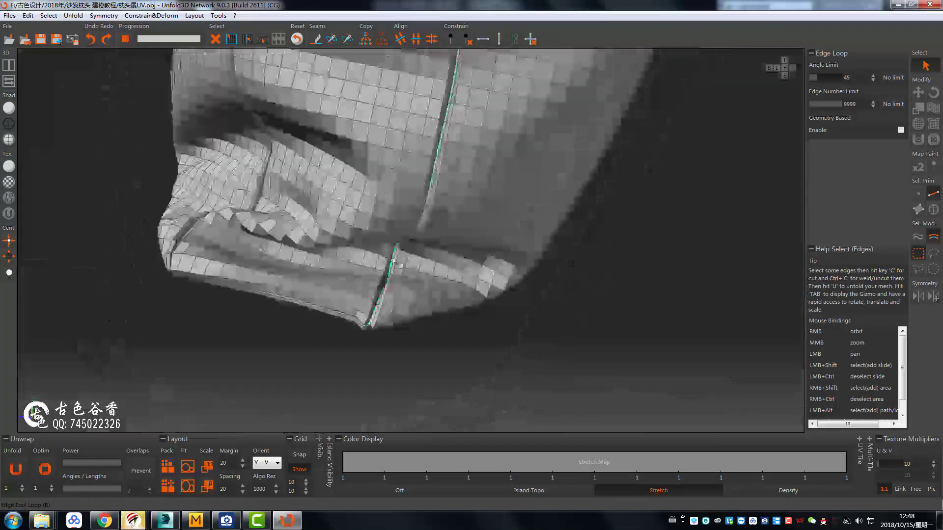
{"action": "scroll", "coordinate": [395, 262], "scroll_direction": "up", "scroll_amount": 3}
{"action": "scroll", "coordinate": [400, 312], "scroll_direction": "down", "scroll_amount": 5}
{"action": "scroll", "coordinate": [541, 202], "scroll_direction": "up", "scroll_amount": 5}
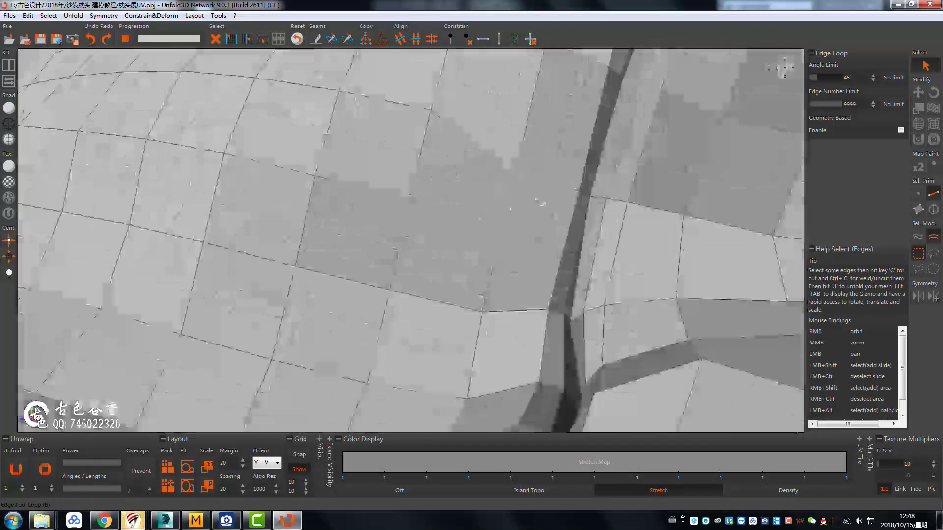
{"action": "scroll", "coordinate": [509, 225], "scroll_direction": "down", "scroll_amount": 3}
{"action": "scroll", "coordinate": [482, 211], "scroll_direction": "up", "scroll_amount": 2}
{"action": "scroll", "coordinate": [480, 291], "scroll_direction": "up", "scroll_amount": 2}
{"action": "scroll", "coordinate": [532, 283], "scroll_direction": "down", "scroll_amount": 3}
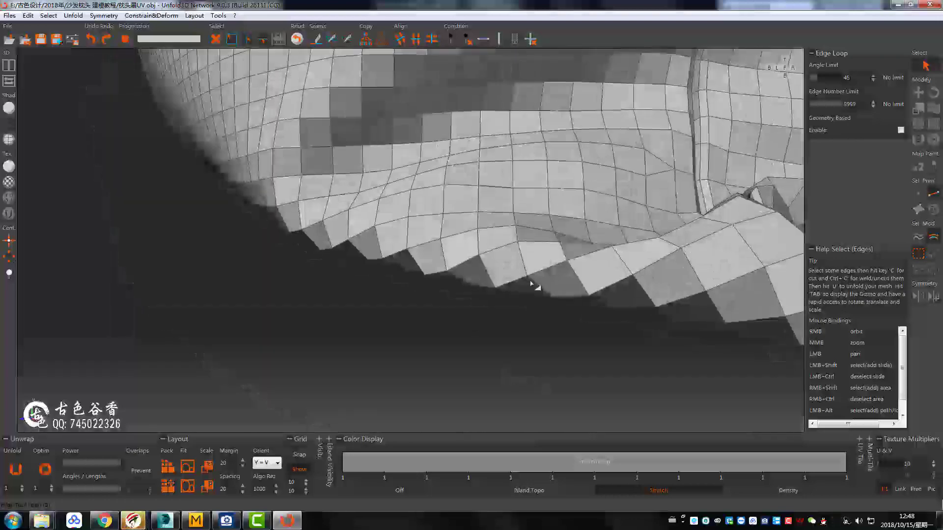
{"action": "scroll", "coordinate": [532, 284], "scroll_direction": "up", "scroll_amount": 3}
{"action": "scroll", "coordinate": [410, 217], "scroll_direction": "down", "scroll_amount": 2}
{"action": "scroll", "coordinate": [288, 246], "scroll_direction": "up", "scroll_amount": 3}
{"action": "scroll", "coordinate": [362, 239], "scroll_direction": "down", "scroll_amount": 2}
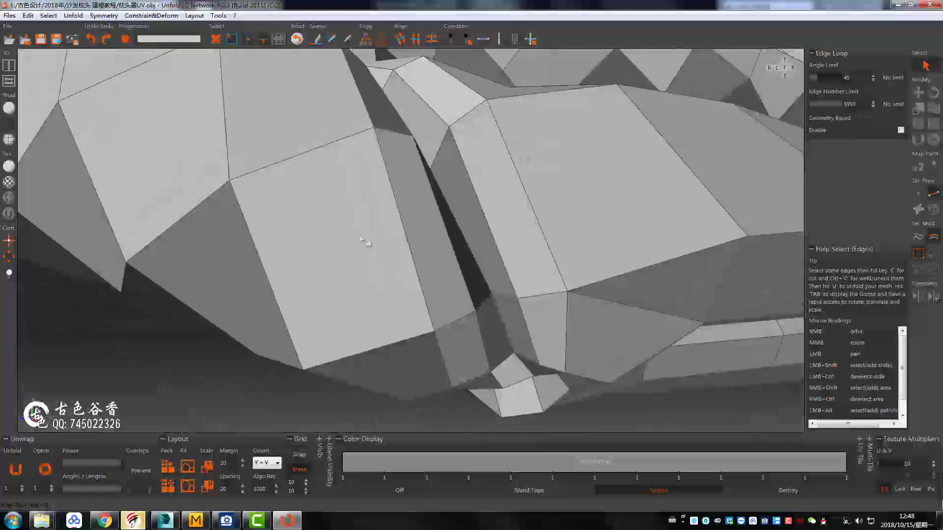
{"action": "scroll", "coordinate": [421, 311], "scroll_direction": "down", "scroll_amount": 2}
{"action": "scroll", "coordinate": [385, 263], "scroll_direction": "down", "scroll_amount": 2}
{"action": "scroll", "coordinate": [393, 288], "scroll_direction": "up", "scroll_amount": 4}
{"action": "scroll", "coordinate": [391, 277], "scroll_direction": "down", "scroll_amount": 1}
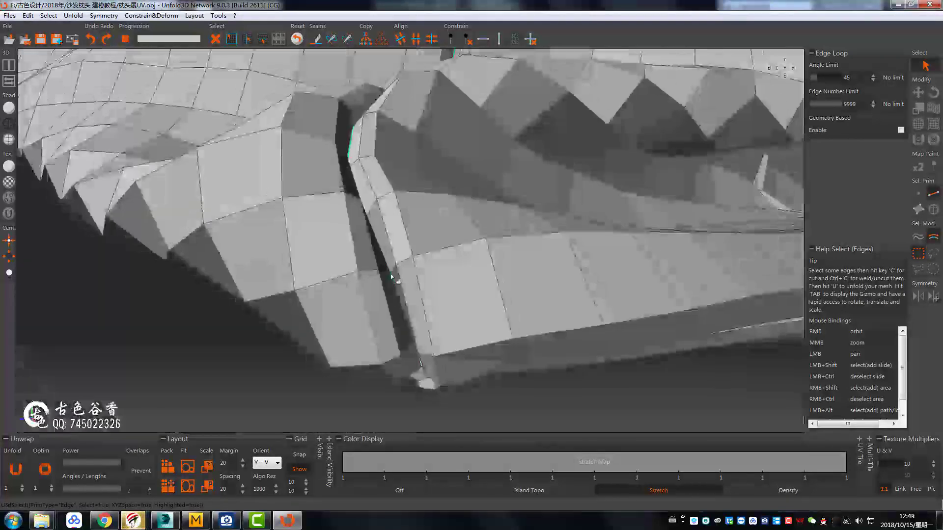
{"action": "scroll", "coordinate": [391, 276], "scroll_direction": "down", "scroll_amount": 2}
{"action": "scroll", "coordinate": [502, 287], "scroll_direction": "up", "scroll_amount": 1}
{"action": "scroll", "coordinate": [449, 263], "scroll_direction": "down", "scroll_amount": 1}
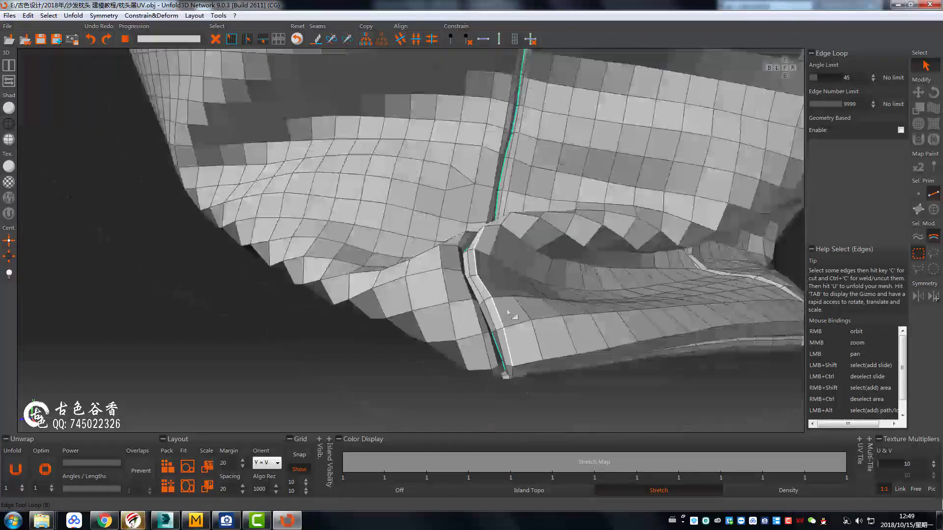
{"action": "scroll", "coordinate": [505, 311], "scroll_direction": "down", "scroll_amount": 2}
{"action": "scroll", "coordinate": [488, 260], "scroll_direction": "up", "scroll_amount": 4}
{"action": "scroll", "coordinate": [488, 261], "scroll_direction": "down", "scroll_amount": 2}
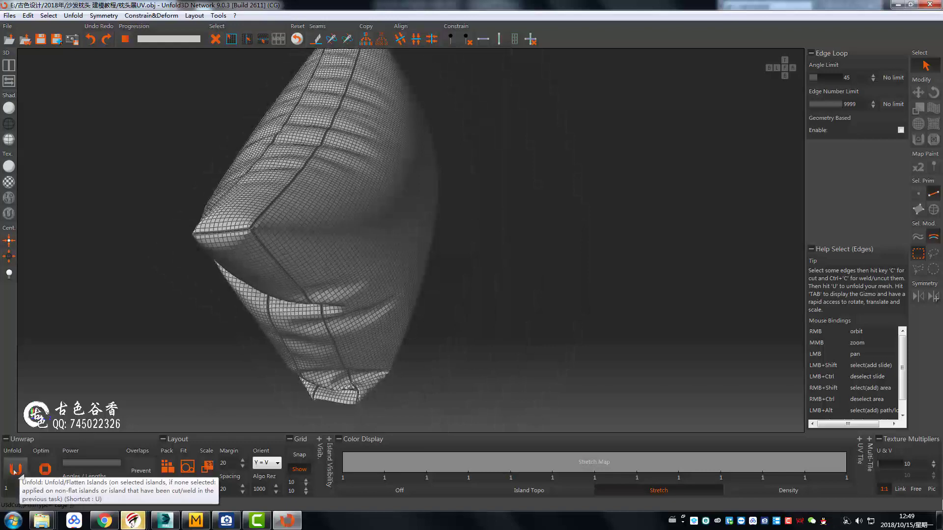
Step: Show the UV layout view alongside the 3D cushion
{"action": "left_click", "coordinate": [8, 66]}
{"action": "scroll", "coordinate": [506, 196], "scroll_direction": "up", "scroll_amount": 5}
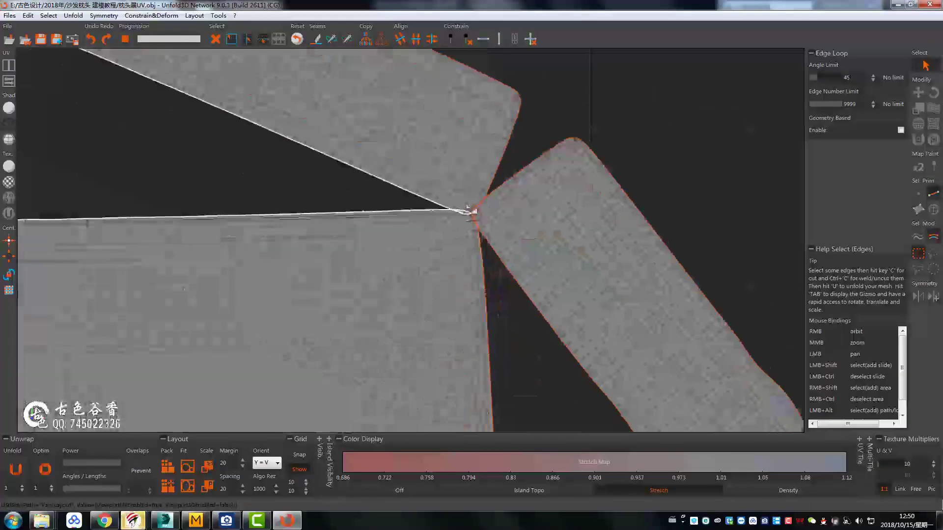
{"action": "scroll", "coordinate": [467, 207], "scroll_direction": "up", "scroll_amount": 3}
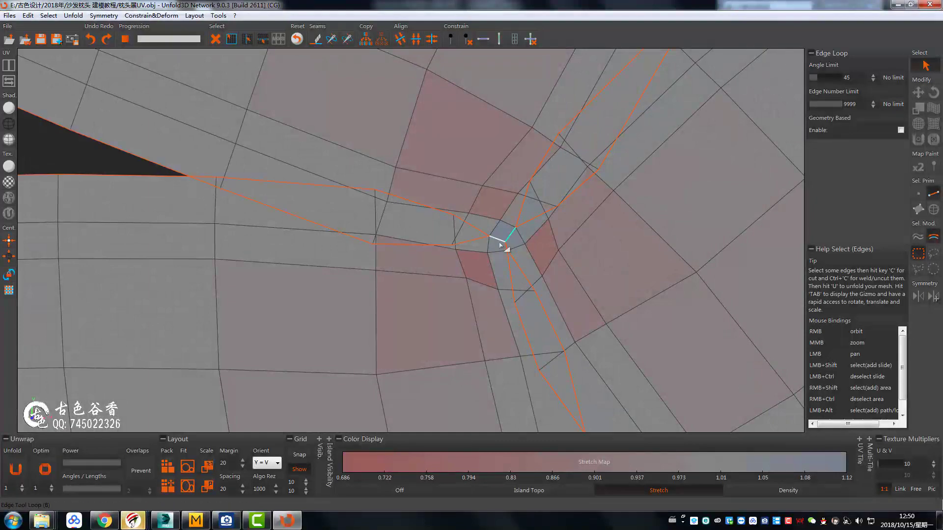
{"action": "scroll", "coordinate": [490, 307], "scroll_direction": "down", "scroll_amount": 3}
{"action": "scroll", "coordinate": [456, 265], "scroll_direction": "down", "scroll_amount": 2}
{"action": "scroll", "coordinate": [421, 227], "scroll_direction": "up", "scroll_amount": 3}
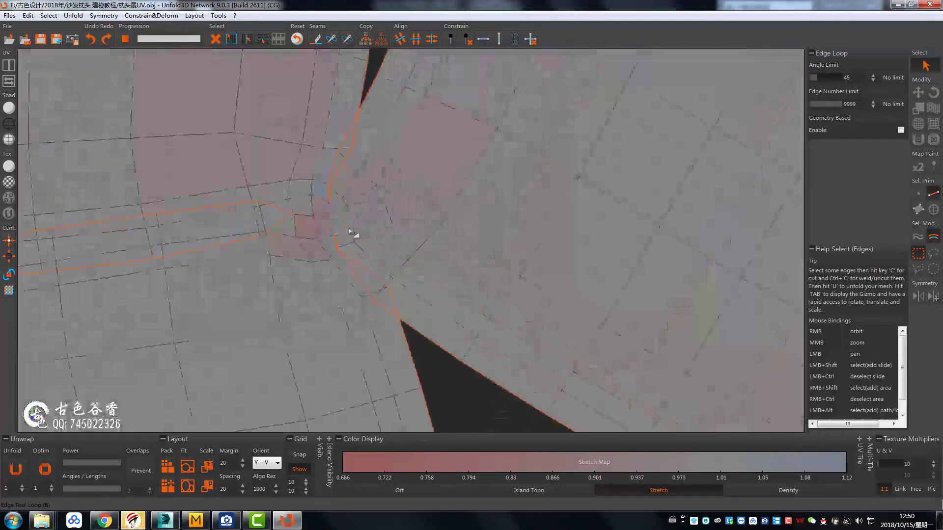
{"action": "scroll", "coordinate": [353, 234], "scroll_direction": "up", "scroll_amount": 2}
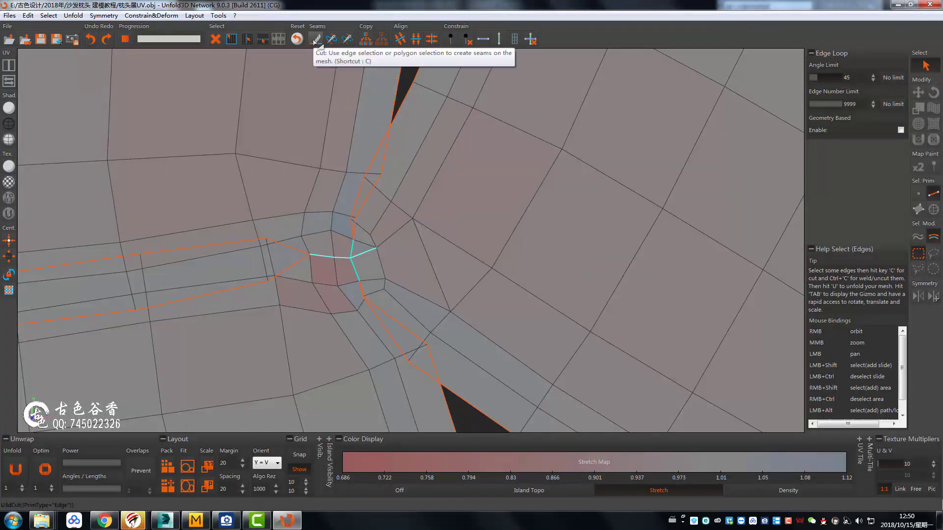
Step: Cut the corner seam, unfold the pillow and frame all UV islands in view
{"action": "left_click", "coordinate": [17, 469]}
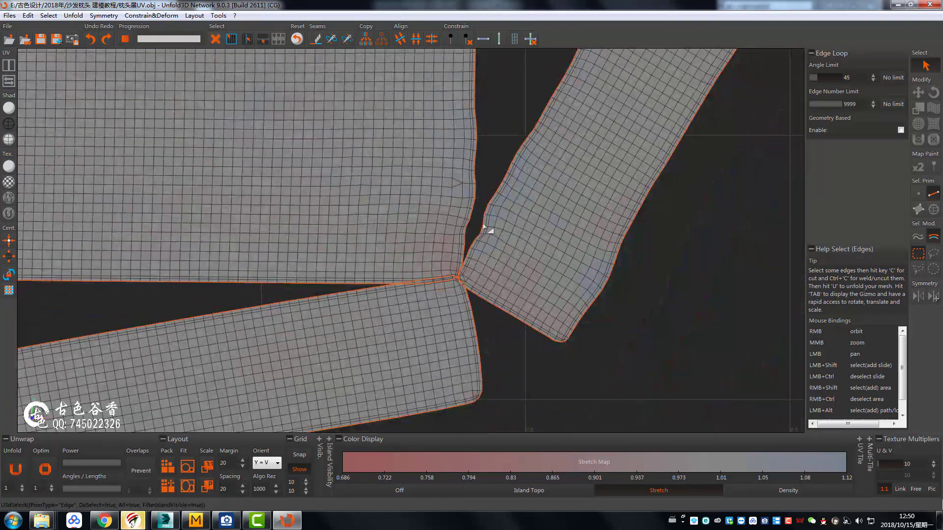
{"action": "key", "text": "f"}
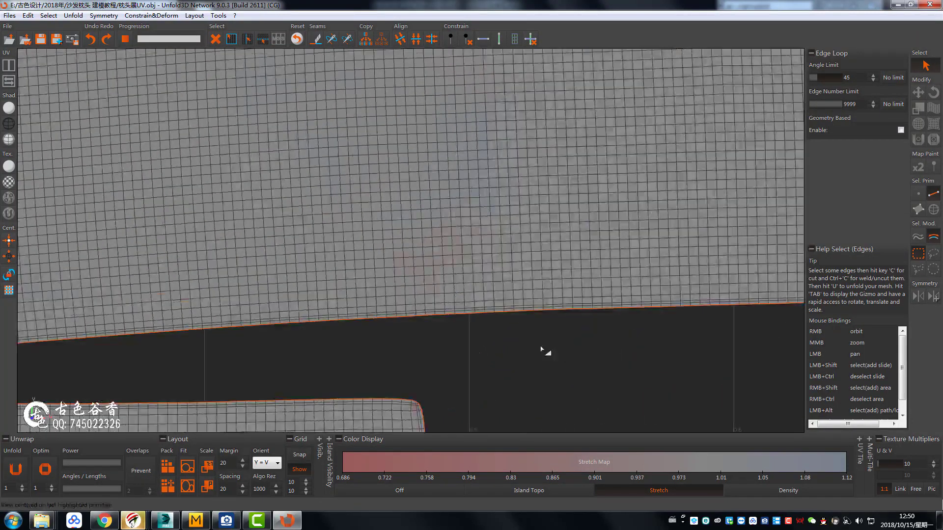
{"action": "scroll", "coordinate": [519, 252], "scroll_direction": "down", "scroll_amount": 1}
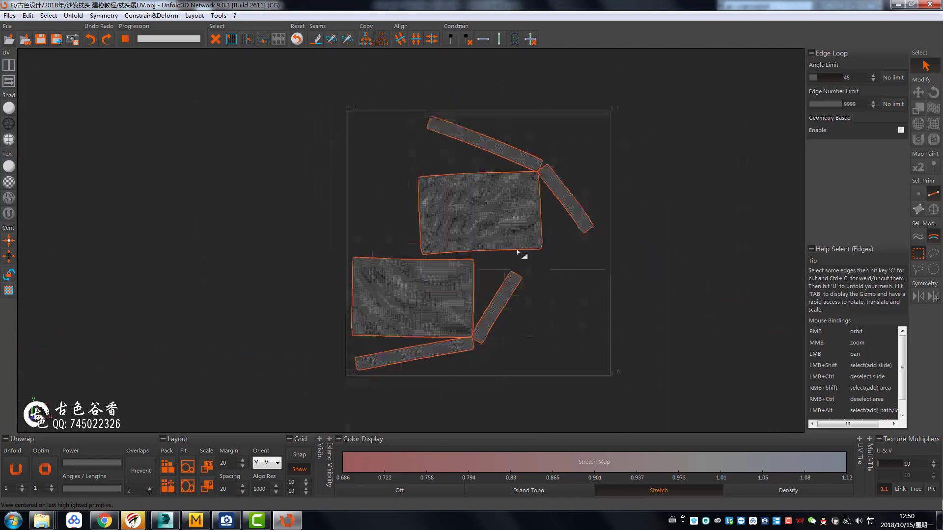
{"action": "scroll", "coordinate": [445, 353], "scroll_direction": "up", "scroll_amount": 3}
{"action": "scroll", "coordinate": [483, 196], "scroll_direction": "down", "scroll_amount": 2}
{"action": "scroll", "coordinate": [483, 195], "scroll_direction": "up", "scroll_amount": 2}
{"action": "left_click", "coordinate": [932, 210]}
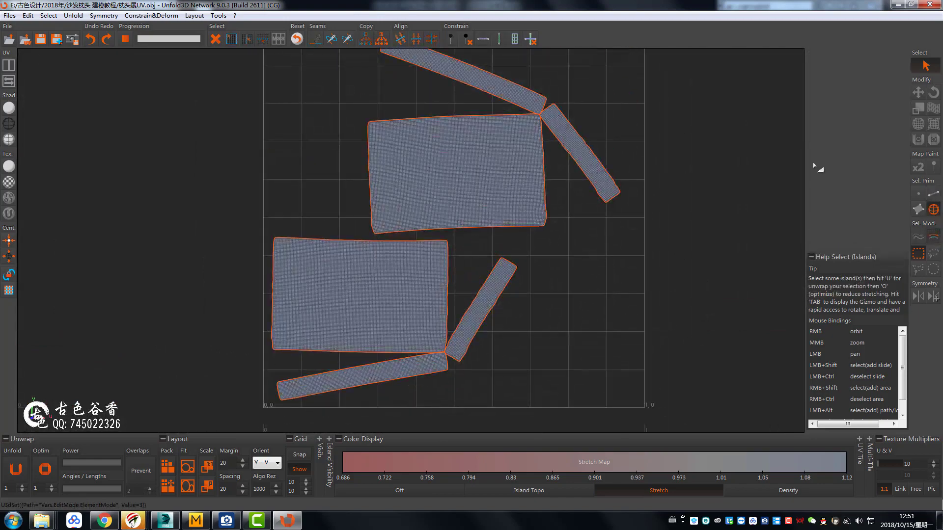
Step: Select the top and lower rectangle islands with the move tool
{"action": "key", "text": "w"}
{"action": "left_click", "coordinate": [481, 149]}
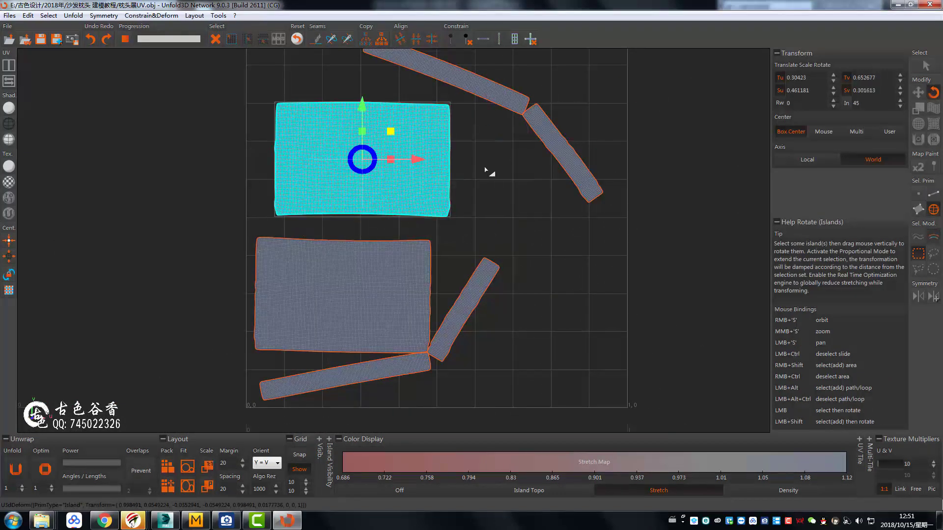
{"action": "scroll", "coordinate": [459, 217], "scroll_direction": "down", "scroll_amount": 1}
{"action": "left_click", "coordinate": [411, 279]}
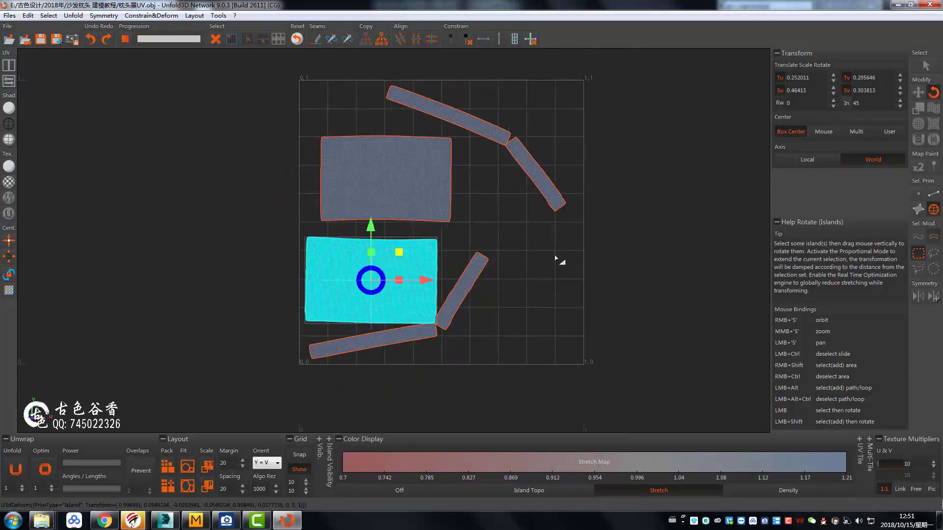
{"action": "scroll", "coordinate": [392, 282], "scroll_direction": "up", "scroll_amount": 1}
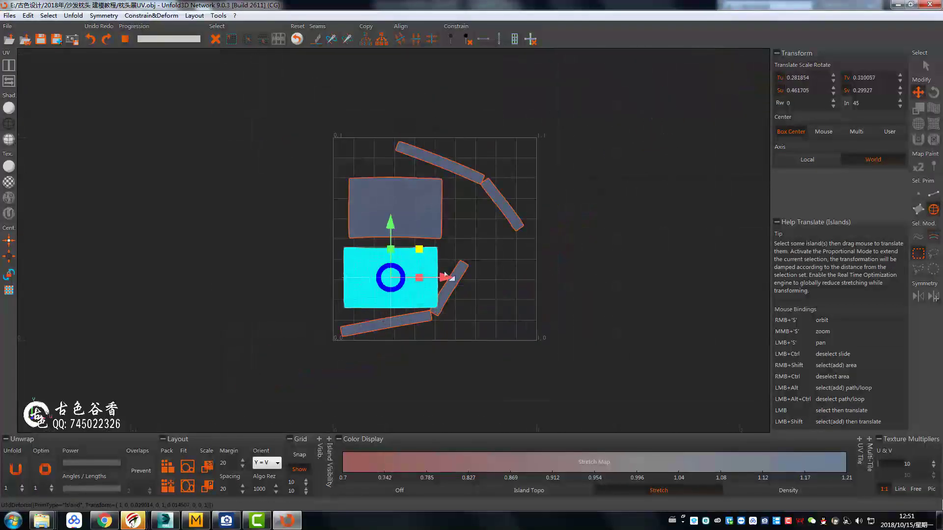
Step: Rotate the tilted strip upright beside the rectangles and turn the bottom strip horizontal
{"action": "key", "text": "e"}
{"action": "left_click_drag", "start_coordinate": [576, 267], "coordinate": [596, 229]}
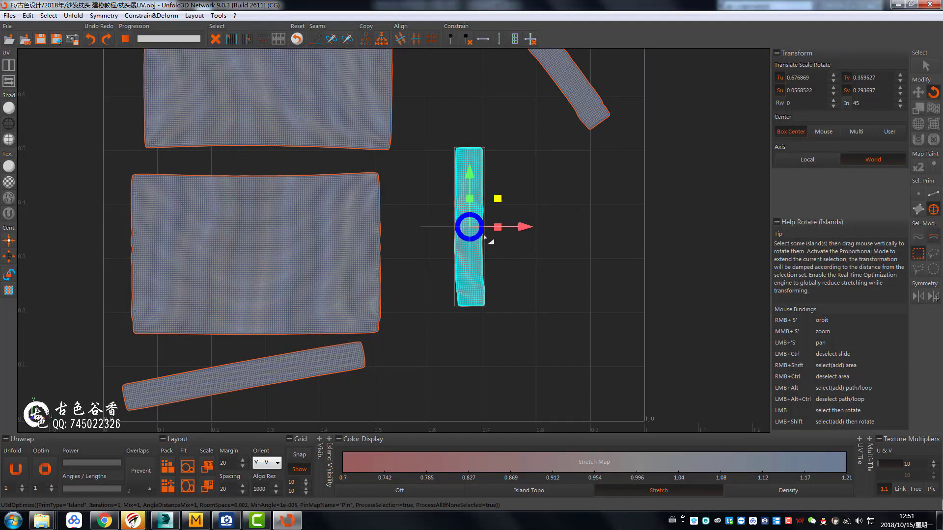
{"action": "left_click_drag", "start_coordinate": [483, 226], "coordinate": [420, 227]}
{"action": "left_click", "coordinate": [310, 361]}
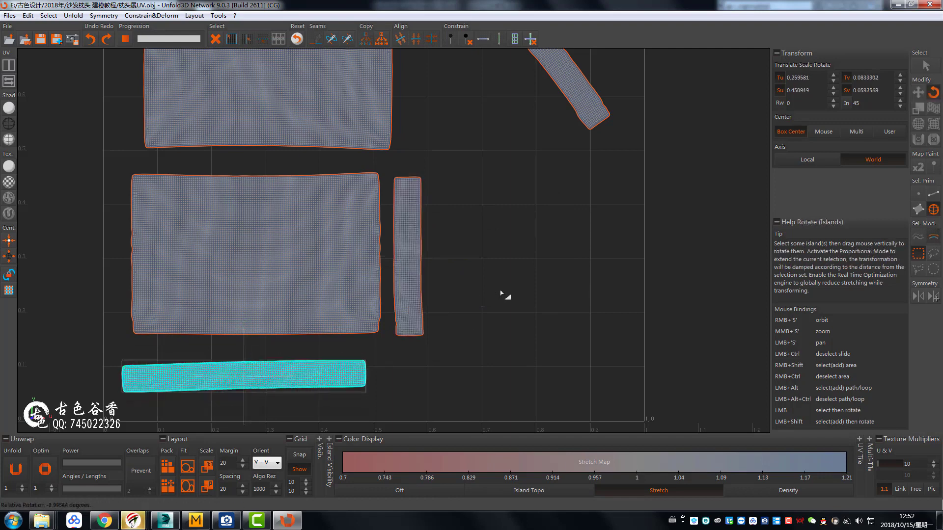
{"action": "left_click_drag", "start_coordinate": [505, 294], "coordinate": [511, 288]}
{"action": "scroll", "coordinate": [511, 288], "scroll_direction": "down", "scroll_amount": 3}
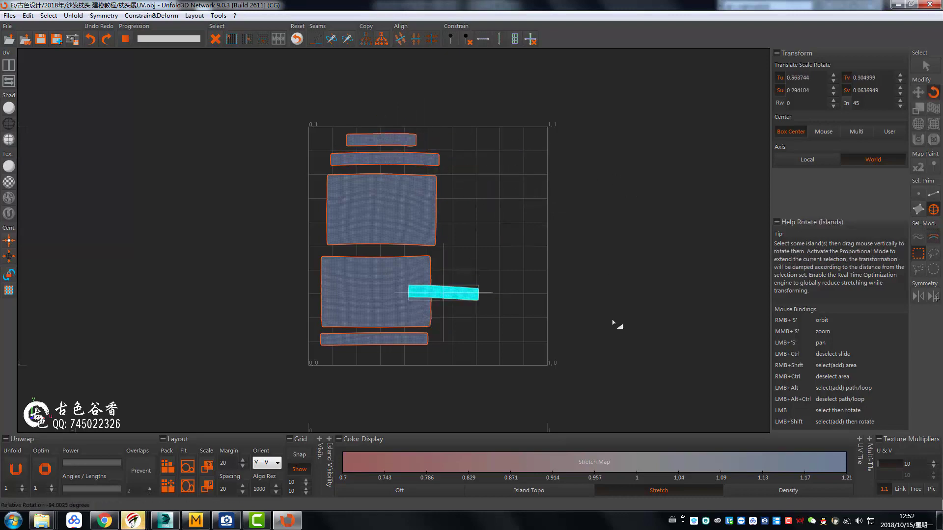
Step: Export the UV layout with Obj File (.cropped.obj) ticked
{"action": "left_click", "coordinate": [9, 15]}
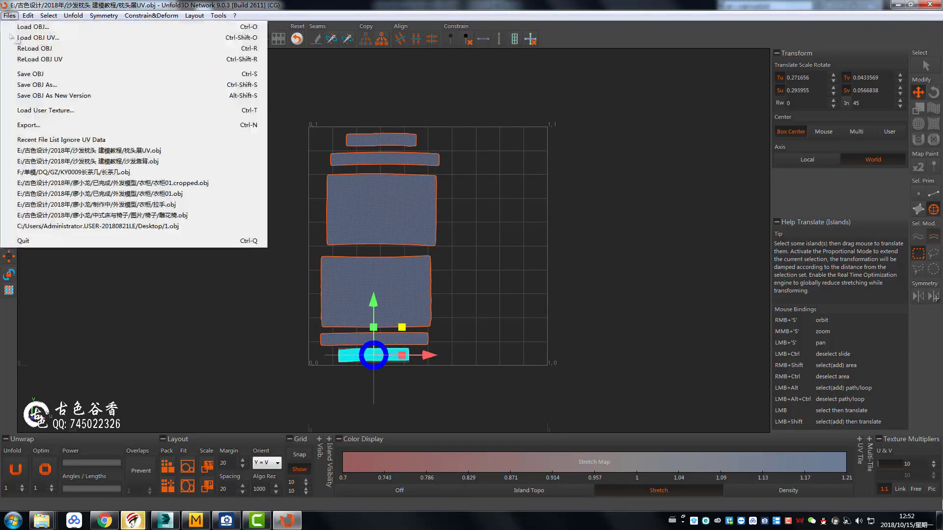
{"action": "left_click", "coordinate": [30, 124]}
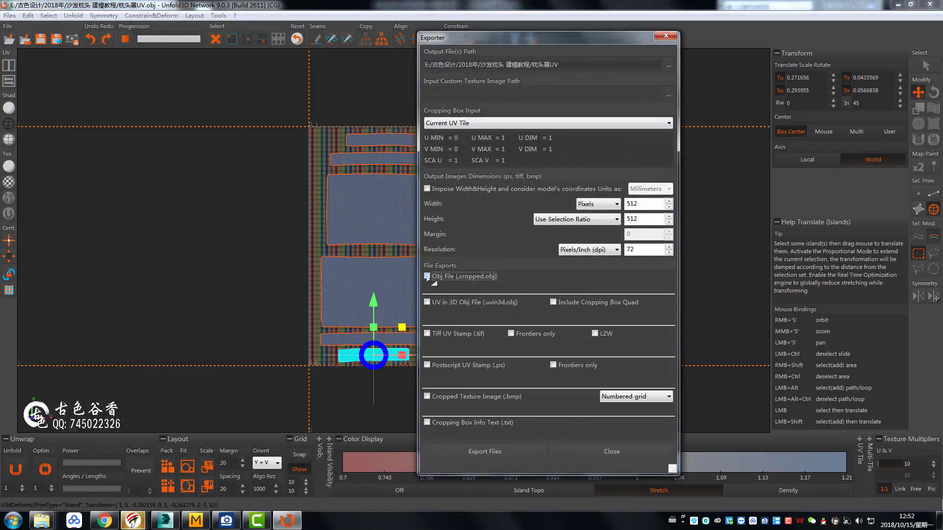
{"action": "left_click", "coordinate": [427, 276]}
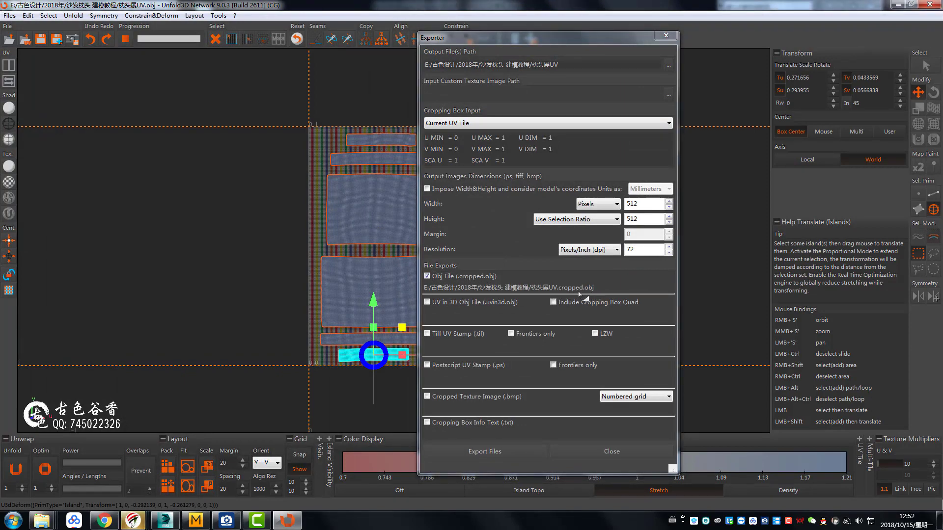
{"action": "left_click", "coordinate": [485, 451]}
Step: Import the cropped Unfold3D pillow OBJ into the 3ds Max scene
{"action": "key", "text": "alt+Tab"}
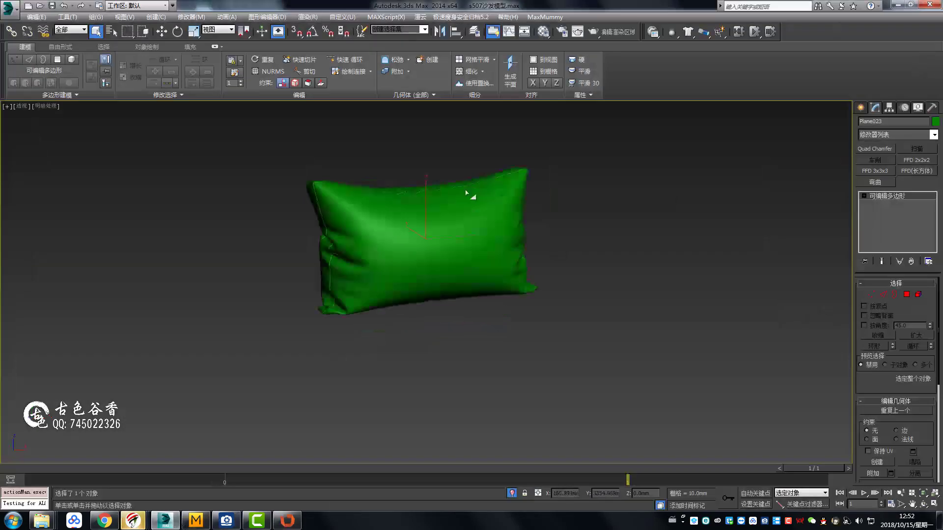
{"action": "left_click", "coordinate": [9, 8]}
{"action": "left_click", "coordinate": [20, 155]}
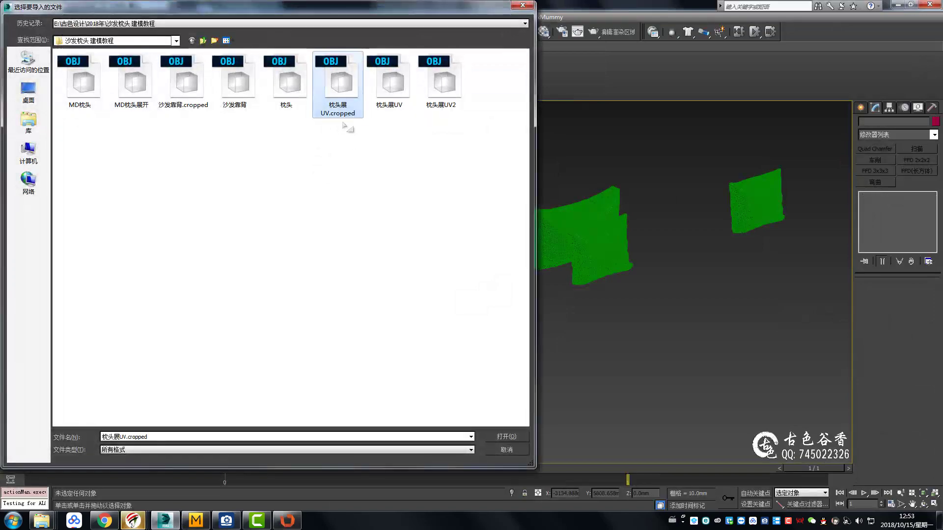
{"action": "left_click", "coordinate": [501, 437]}
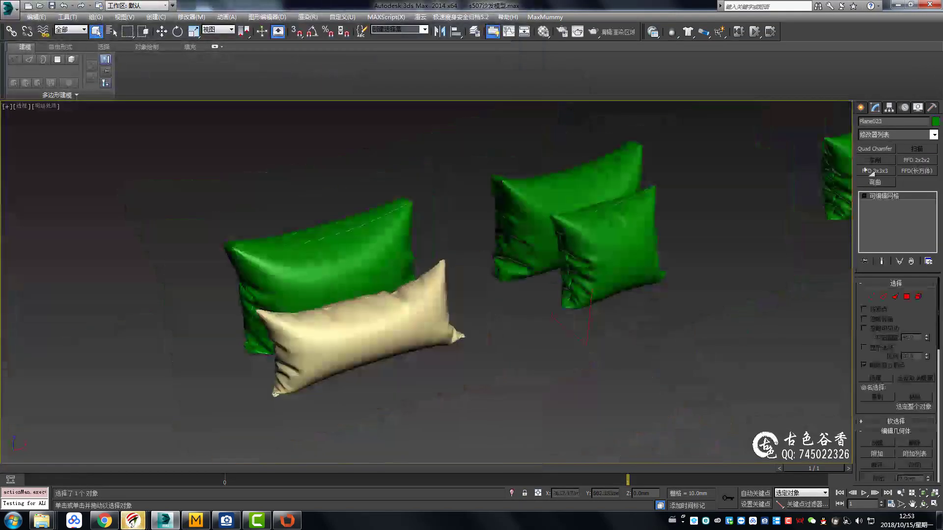
Step: Convert the imported pillow to Editable Poly and show its wireframe edges
{"action": "left_click", "coordinate": [875, 107]}
{"action": "left_click", "coordinate": [933, 135]}
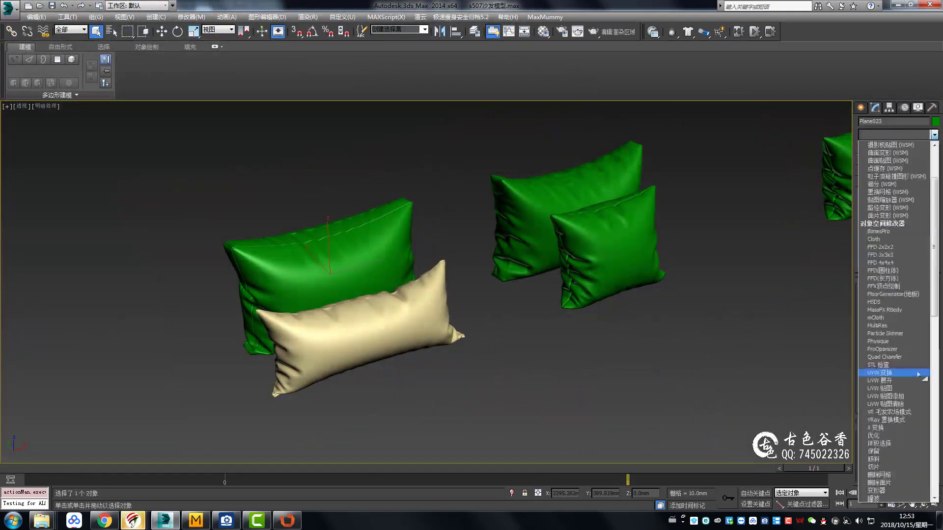
{"action": "scroll", "coordinate": [894, 417], "scroll_direction": "down", "scroll_amount": 2}
{"action": "left_click", "coordinate": [884, 402]}
{"action": "right_click", "coordinate": [316, 265]}
{"action": "scroll", "coordinate": [370, 295], "scroll_direction": "up", "scroll_amount": 3}
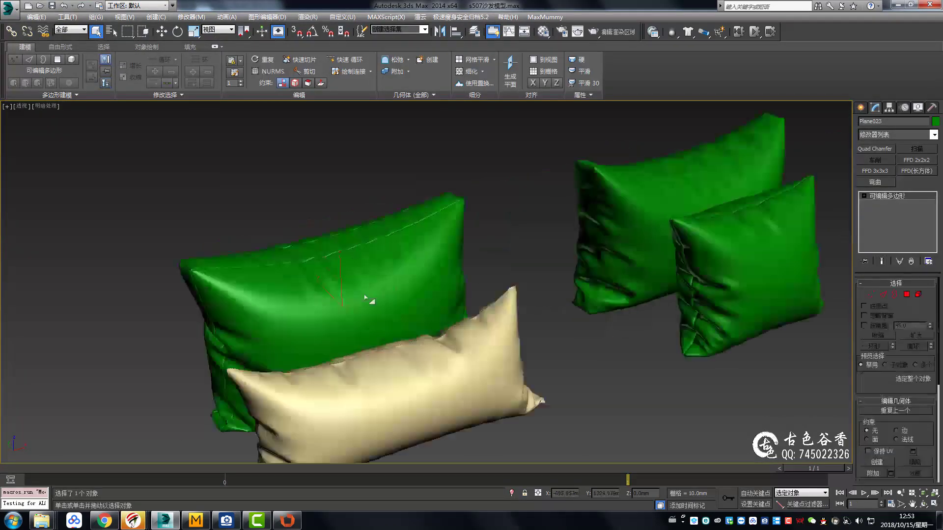
{"action": "key", "text": "F4"}
Step: Add an Unwrap UVW modifier to the pillow and open the UV editor
{"action": "left_click", "coordinate": [933, 134]}
{"action": "scroll", "coordinate": [888, 417], "scroll_direction": "down", "scroll_amount": 2}
{"action": "scroll", "coordinate": [889, 429], "scroll_direction": "up", "scroll_amount": 2}
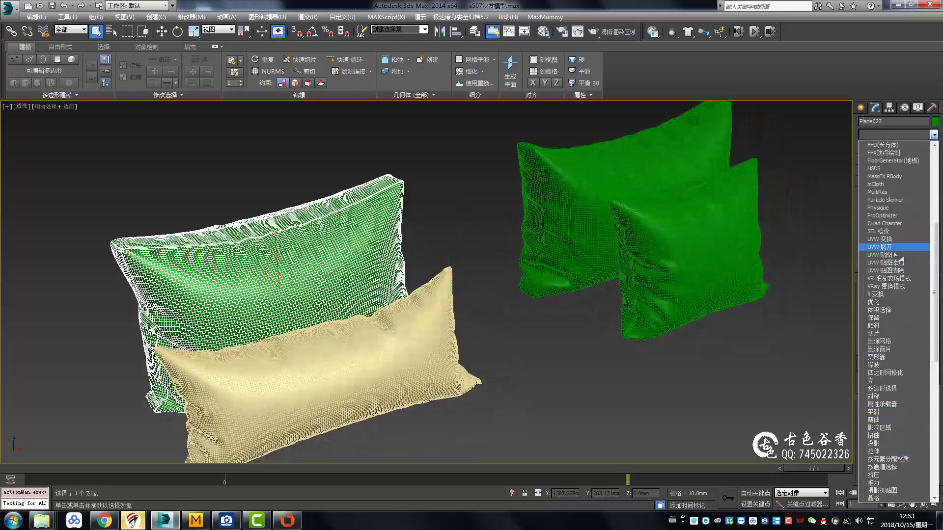
{"action": "left_click", "coordinate": [879, 311]}
{"action": "left_click", "coordinate": [896, 396]}
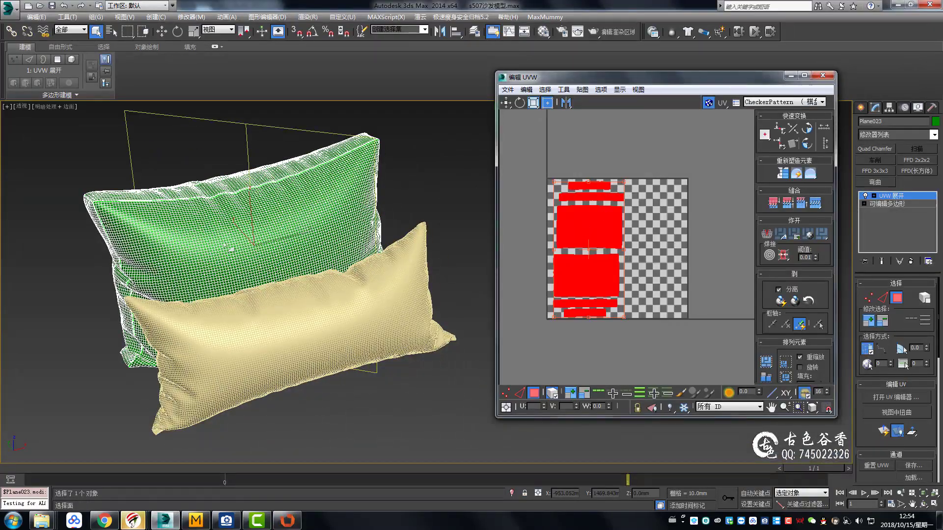
Step: Scale the UV shells to fill the checker square, selecting the large shell and bottom strips
{"action": "key", "text": "F4"}
{"action": "middle_click_drag", "start_coordinate": [274, 283], "coordinate": [257, 274]}
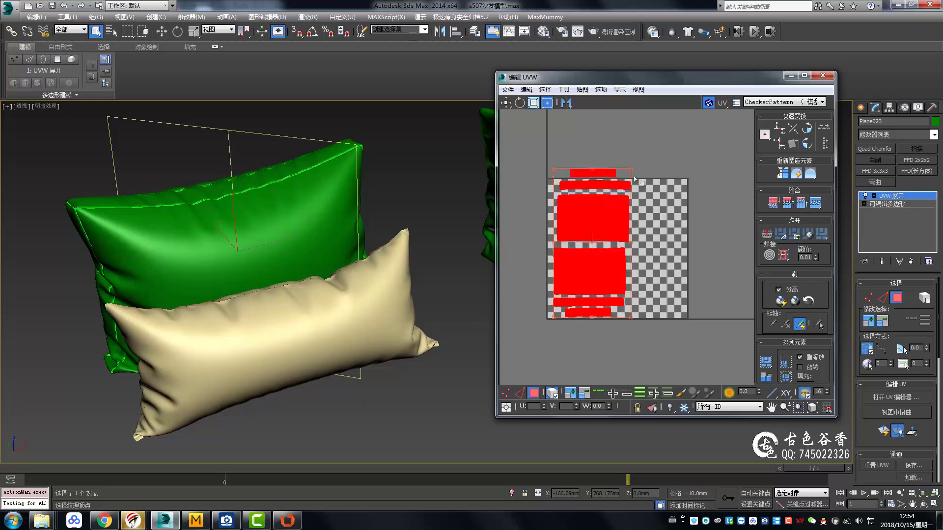
{"action": "left_click_drag", "start_coordinate": [634, 179], "coordinate": [697, 84]}
{"action": "middle_click_drag", "start_coordinate": [559, 299], "coordinate": [564, 322]}
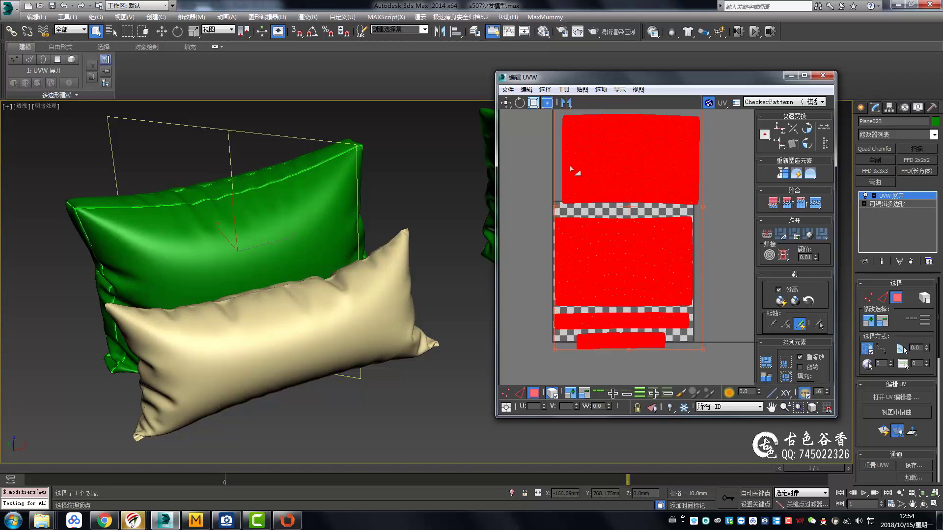
{"action": "scroll", "coordinate": [584, 186], "scroll_direction": "down", "scroll_amount": 3}
{"action": "left_click", "coordinate": [599, 240]}
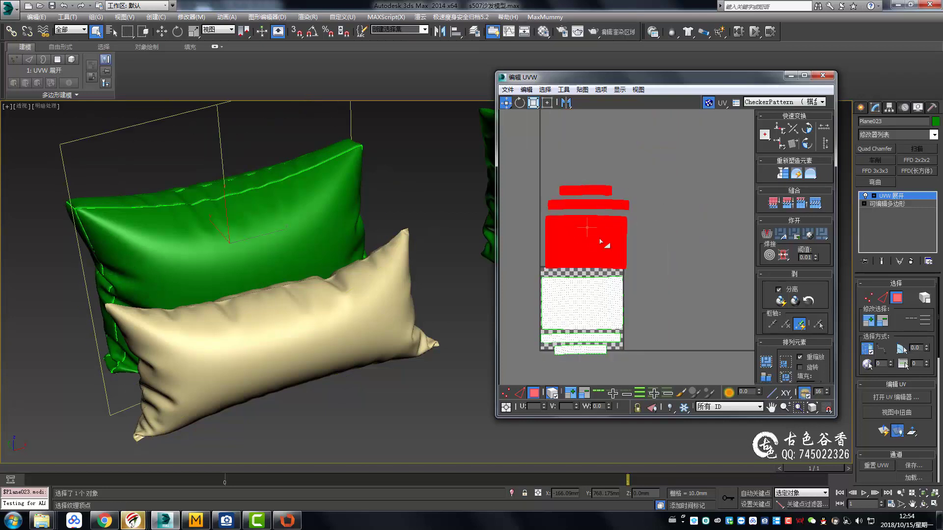
{"action": "left_click_drag", "start_coordinate": [585, 339], "coordinate": [586, 355]}
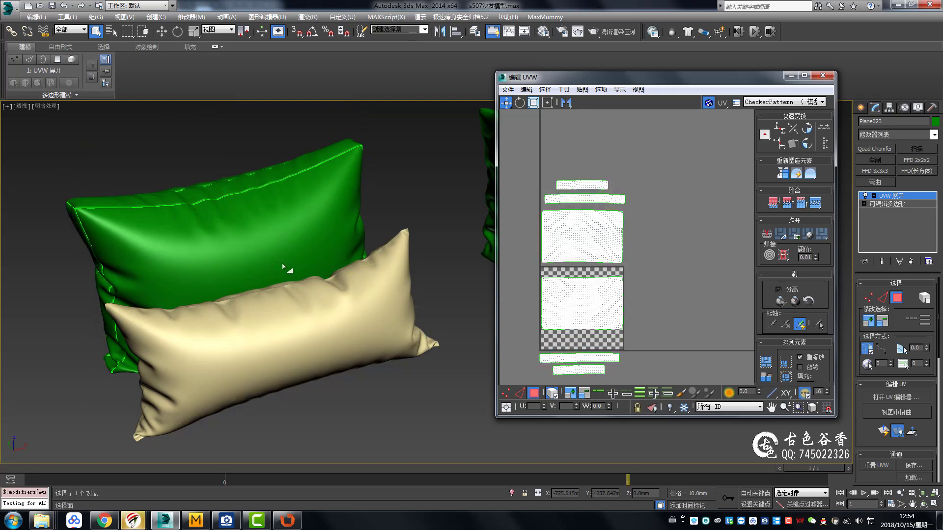
Step: Close the UV editor, collapse the unwrap into Editable Poly, and open the Material Editor
{"action": "left_click", "coordinate": [824, 75]}
{"action": "right_click", "coordinate": [269, 211]}
{"action": "left_click", "coordinate": [891, 203]}
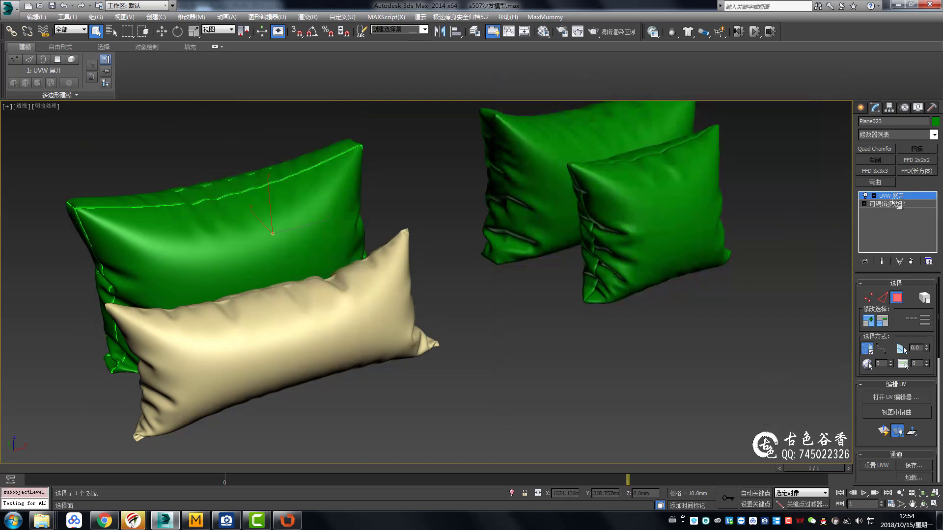
{"action": "right_click", "coordinate": [269, 211]}
{"action": "left_click", "coordinate": [299, 316]}
{"action": "scroll", "coordinate": [260, 198], "scroll_direction": "up", "scroll_amount": 3}
{"action": "key", "text": "F4"}
Step: Make a spare slot a VRayMtl with the 枕头0307 Union Jack bitmap shown in the viewport
{"action": "key", "text": "m"}
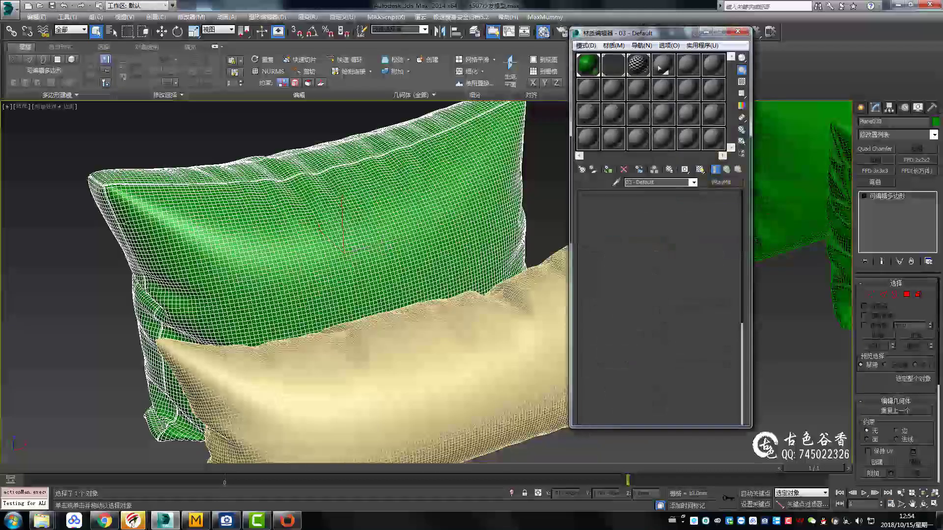
{"action": "left_click", "coordinate": [660, 66]}
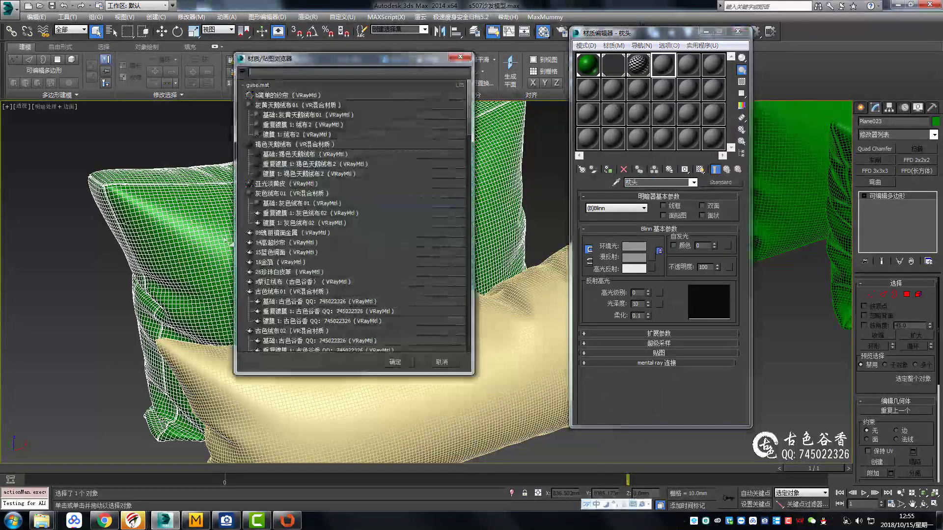
{"action": "left_click", "coordinate": [275, 219]}
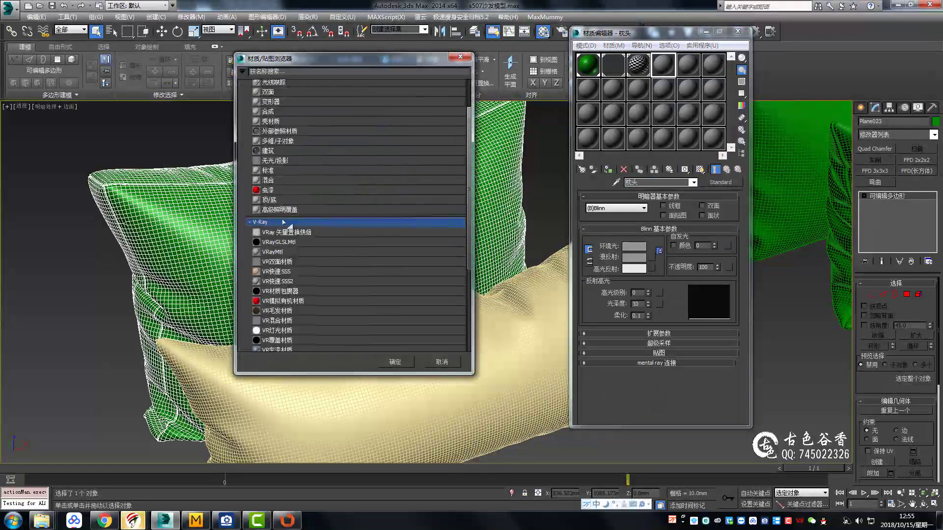
{"action": "left_click", "coordinate": [395, 362]}
{"action": "left_click", "coordinate": [657, 252]}
{"action": "double_click", "coordinate": [270, 156]}
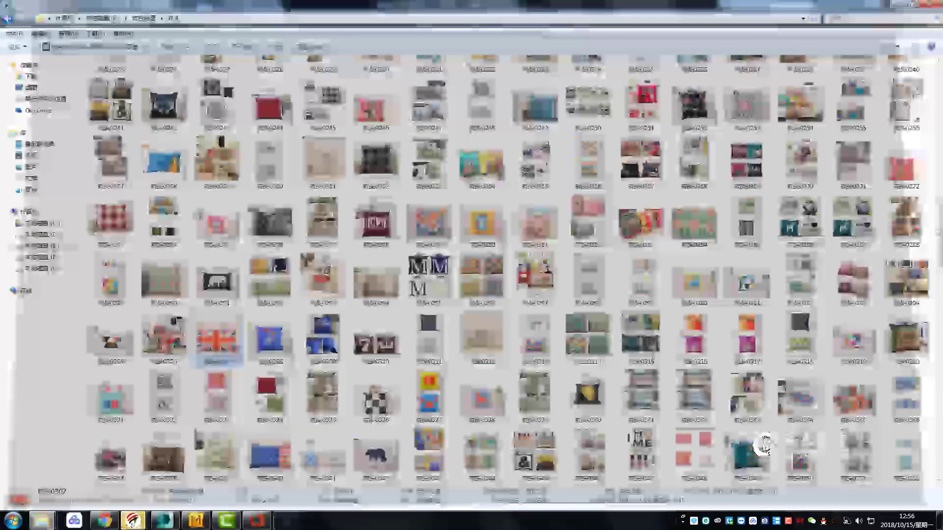
{"action": "left_click_drag", "start_coordinate": [216, 339], "coordinate": [412, 344]}
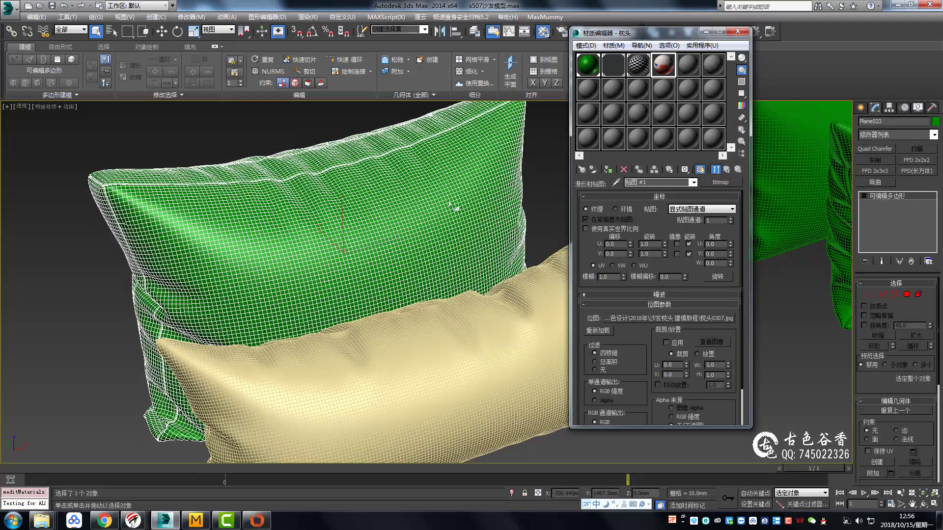
{"action": "left_click", "coordinate": [726, 169]}
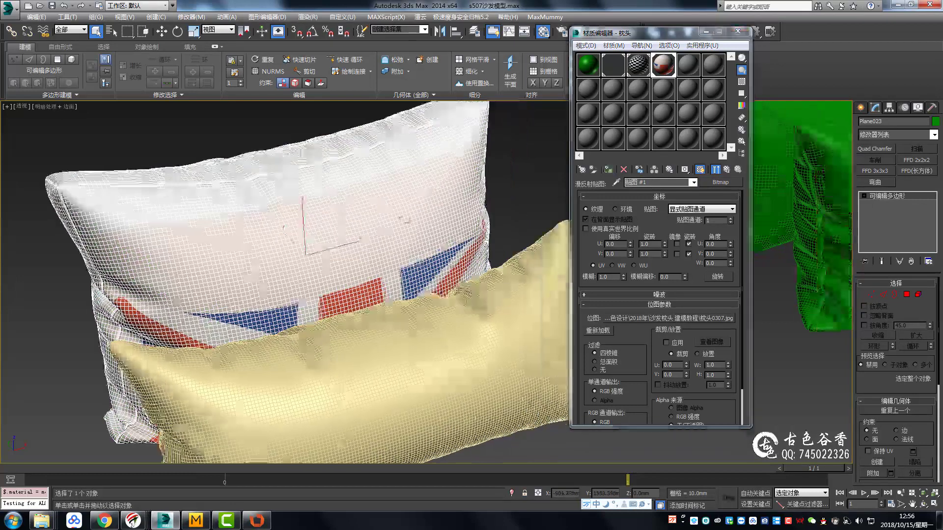
{"action": "key", "text": "m"}
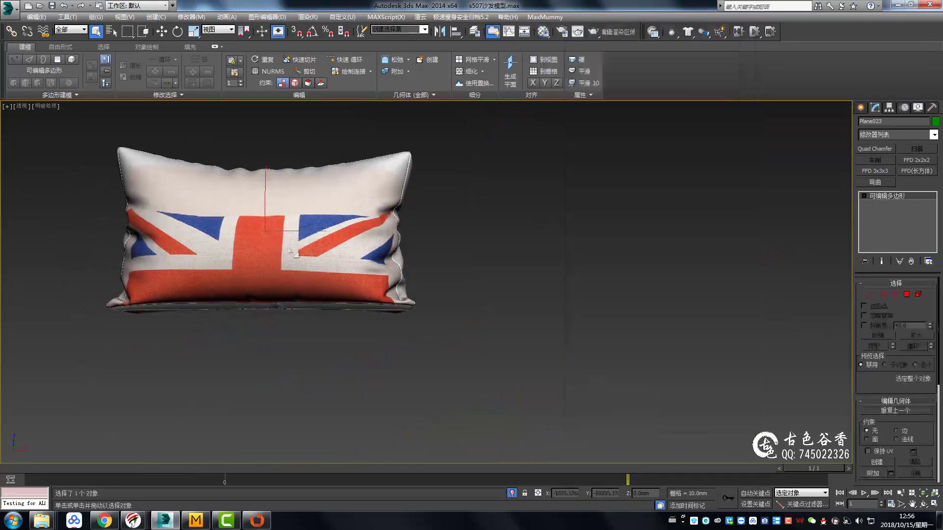
Step: Add an Unwrap UVW modifier to the pillow and open its UV editor
{"action": "left_click", "coordinate": [933, 134]}
{"action": "left_click", "coordinate": [910, 391]}
{"action": "left_click", "coordinate": [893, 397]}
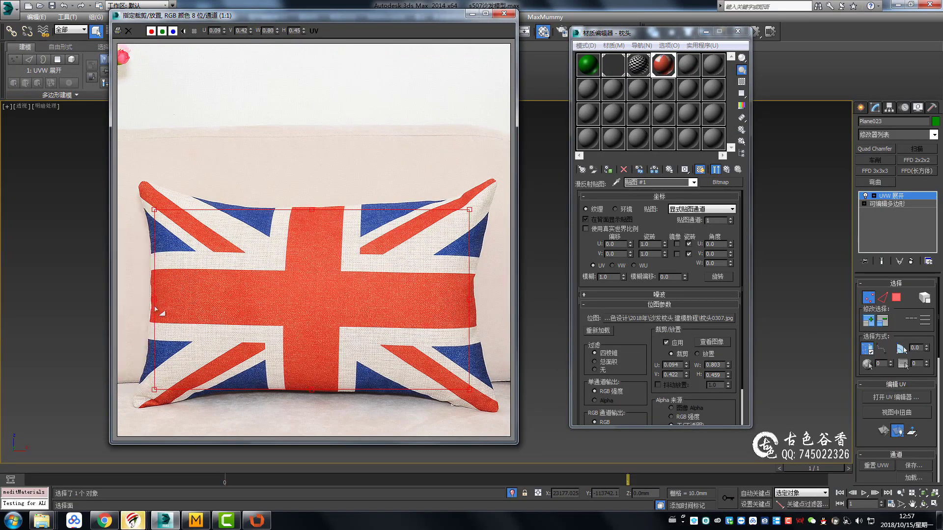
{"action": "left_click", "coordinate": [503, 13]}
{"action": "middle_click_drag", "start_coordinate": [405, 219], "coordinate": [445, 213], "text": "alt"}
{"action": "key", "text": "m"}
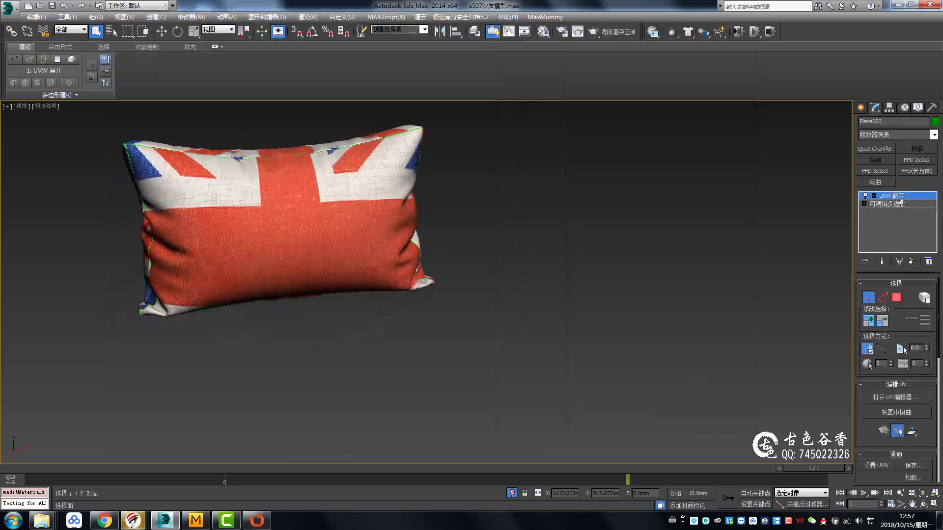
{"action": "left_click", "coordinate": [893, 397]}
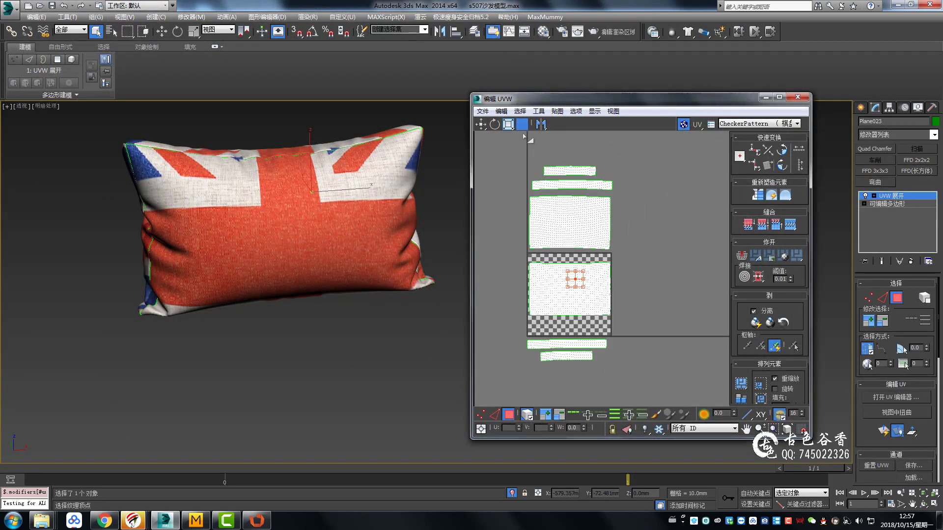
Step: Stretch the lower UV island taller and fit the upper island over the square island
{"action": "left_click", "coordinate": [546, 329]}
{"action": "scroll", "coordinate": [546, 328], "scroll_direction": "up", "scroll_amount": 3}
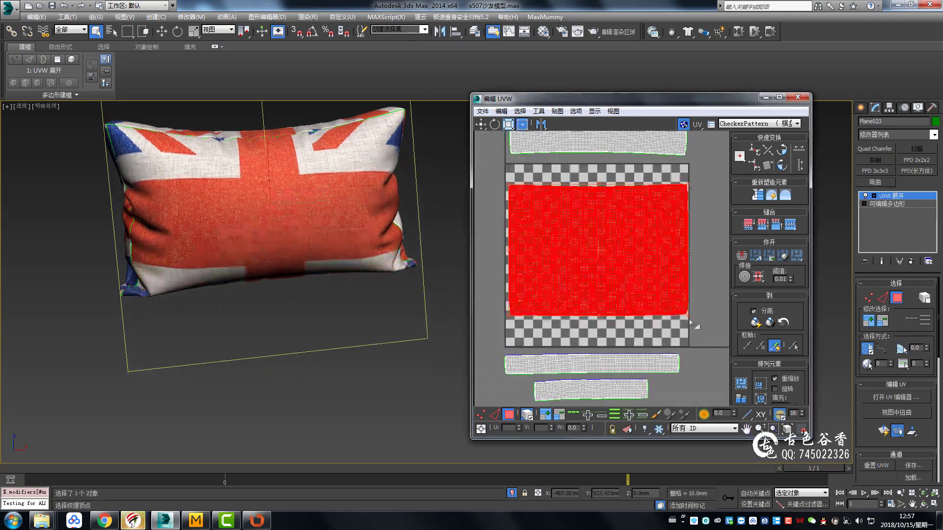
{"action": "middle_click_drag", "start_coordinate": [511, 186], "coordinate": [512, 221]}
{"action": "left_click_drag", "start_coordinate": [510, 219], "coordinate": [511, 201]}
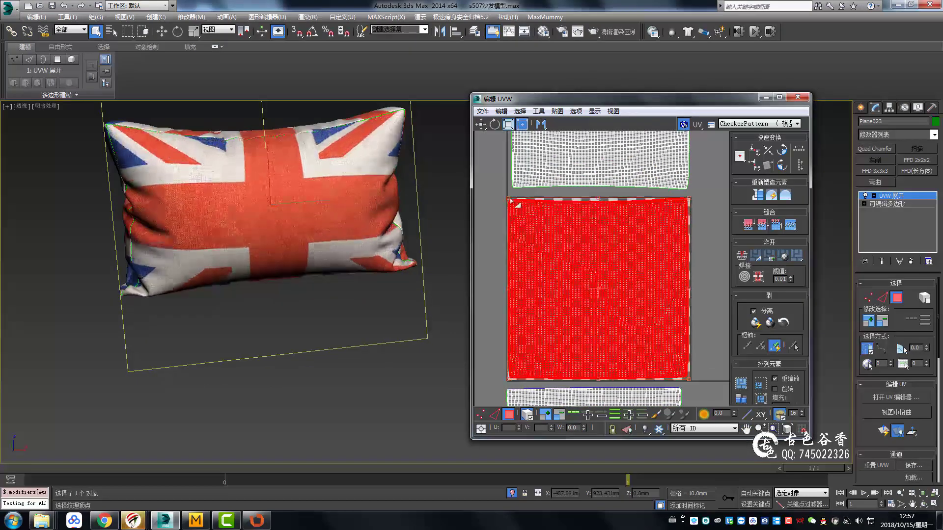
{"action": "middle_click_drag", "start_coordinate": [468, 249], "coordinate": [435, 256]}
{"action": "scroll", "coordinate": [589, 183], "scroll_direction": "down", "scroll_amount": 2}
{"action": "left_click", "coordinate": [589, 183]}
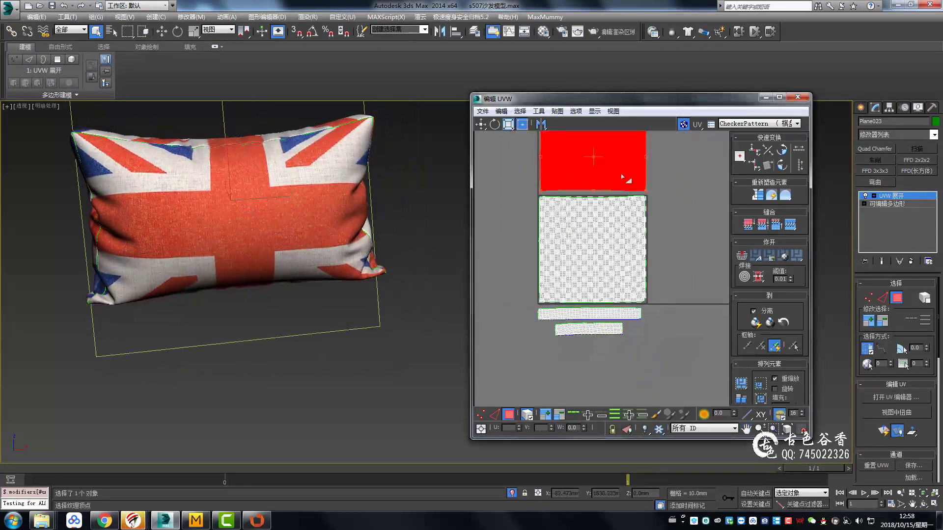
{"action": "left_click_drag", "start_coordinate": [625, 179], "coordinate": [622, 225]}
{"action": "scroll", "coordinate": [622, 226], "scroll_direction": "up", "scroll_amount": 2}
{"action": "middle_click_drag", "start_coordinate": [627, 252], "coordinate": [637, 235]}
{"action": "left_click_drag", "start_coordinate": [652, 246], "coordinate": [678, 329]}
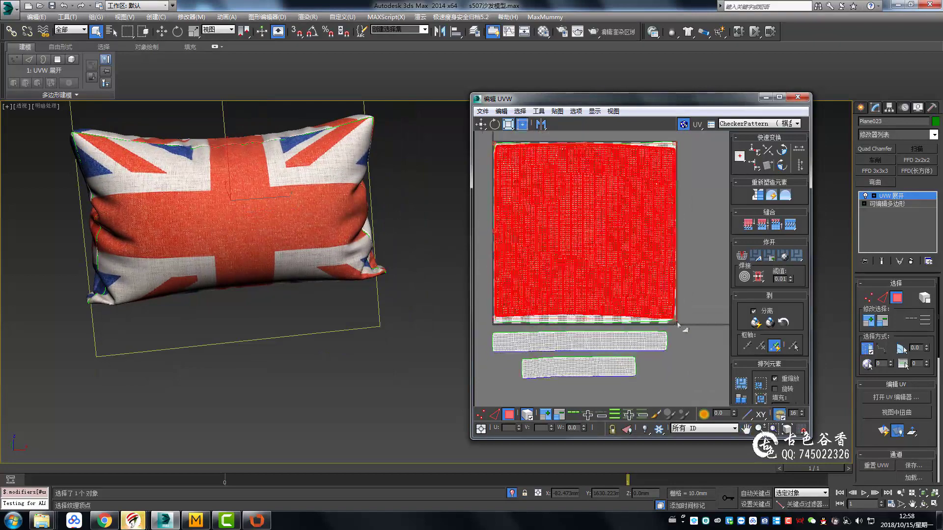
Step: Move the top strip island upward to shift its flag texture on the pillow
{"action": "middle_click_drag", "start_coordinate": [344, 245], "coordinate": [294, 220], "text": "alt"}
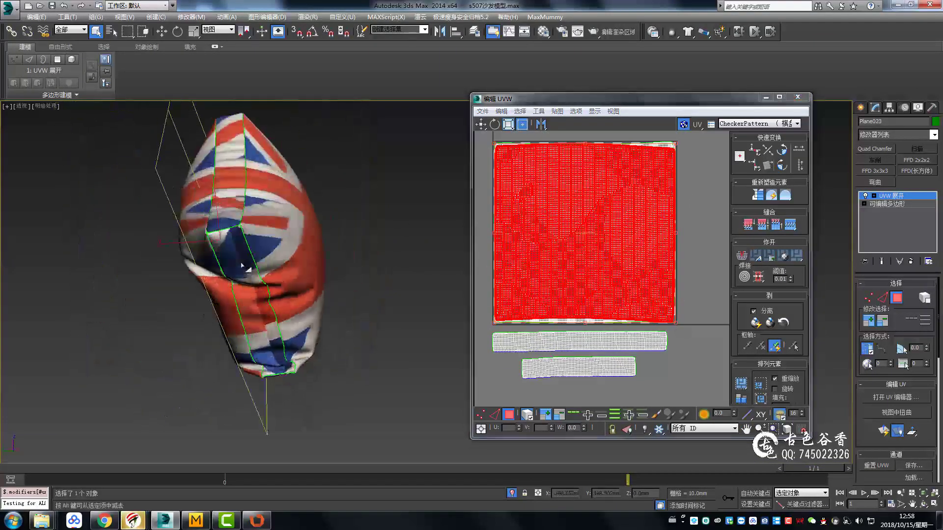
{"action": "middle_click_drag", "start_coordinate": [610, 277], "coordinate": [627, 249]}
{"action": "left_click", "coordinate": [614, 312]}
{"action": "middle_click_drag", "start_coordinate": [393, 274], "coordinate": [328, 291], "text": "alt"}
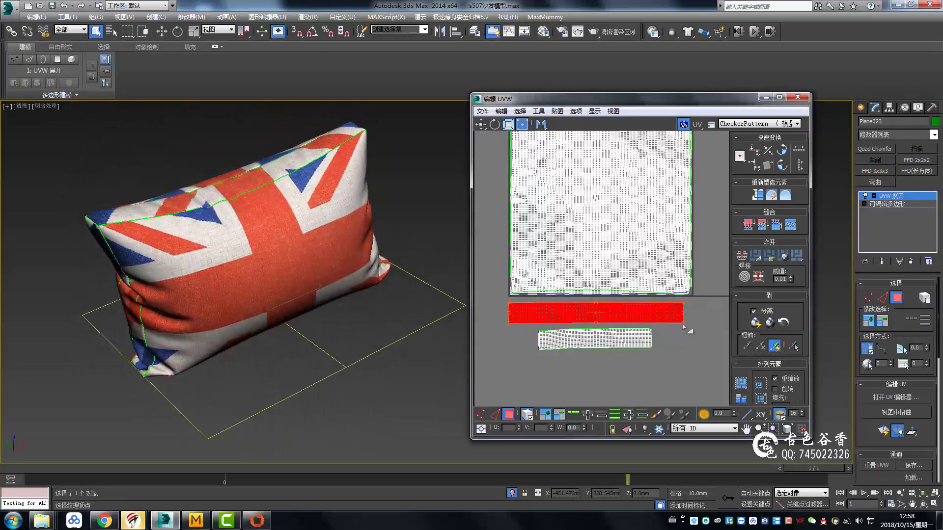
{"action": "mouse_move", "coordinate": [373, 236]}
{"action": "middle_mouse_down", "text": "alt"}
{"action": "mouse_move", "coordinate": [282, 239]}
{"action": "mouse_move", "coordinate": [314, 236]}
{"action": "middle_mouse_up", "text": "alt"}
{"action": "scroll", "coordinate": [612, 256], "scroll_direction": "down", "scroll_amount": 2}
{"action": "scroll", "coordinate": [294, 245], "scroll_direction": "up", "scroll_amount": 5}
{"action": "scroll", "coordinate": [672, 255], "scroll_direction": "up", "scroll_amount": 2}
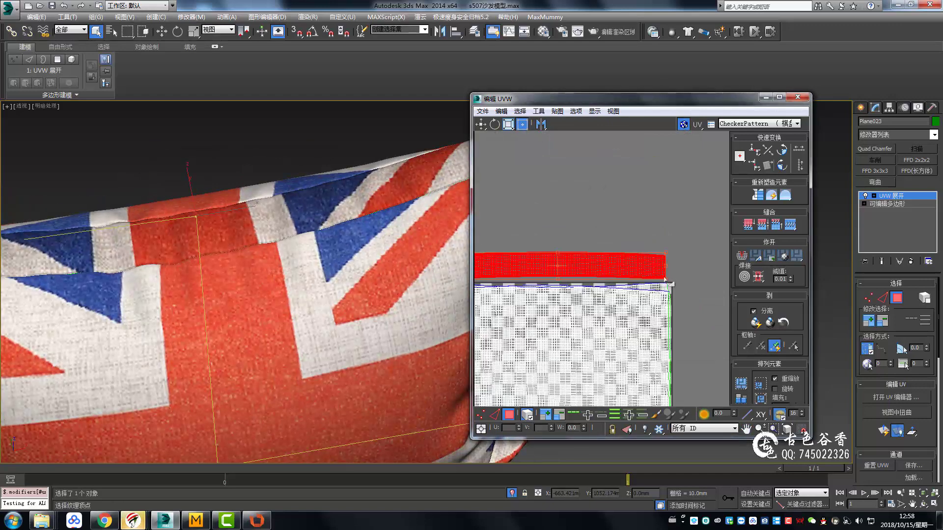
{"action": "scroll", "coordinate": [673, 254], "scroll_direction": "up", "scroll_amount": 1}
{"action": "middle_click_drag", "start_coordinate": [611, 251], "coordinate": [600, 235]}
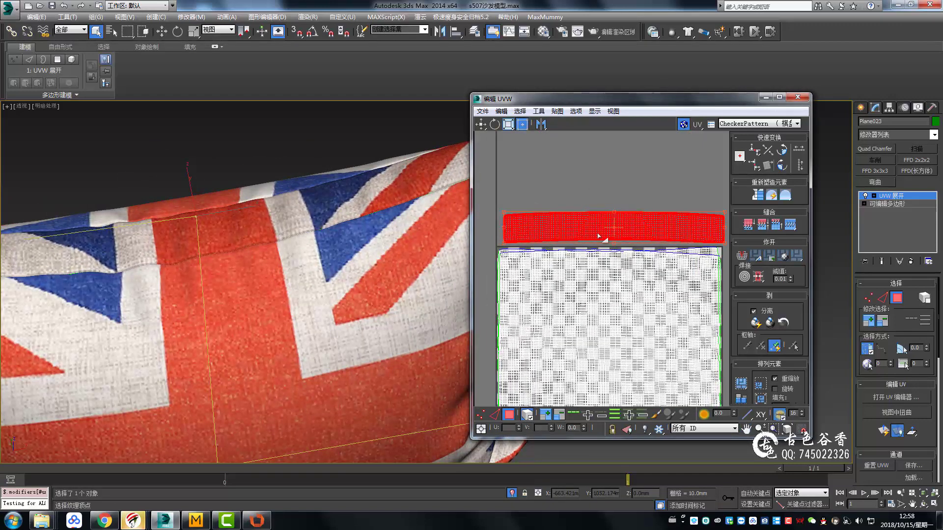
{"action": "left_click_drag", "start_coordinate": [598, 236], "coordinate": [599, 214]}
{"action": "scroll", "coordinate": [328, 197], "scroll_direction": "down", "scroll_amount": 8}
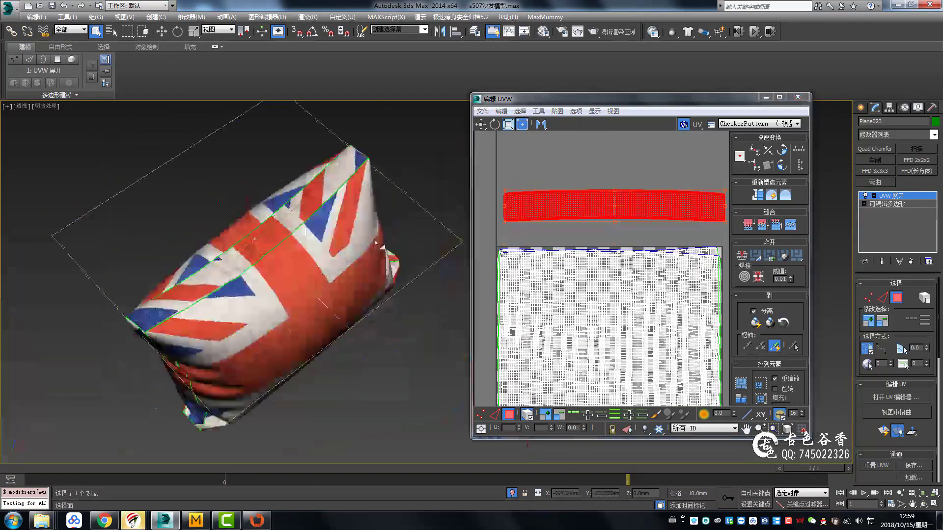
Step: Move the red side strip island down and left, then lengthen it
{"action": "mouse_move", "coordinate": [314, 207]}
{"action": "middle_mouse_down", "text": "alt"}
{"action": "mouse_move", "coordinate": [328, 196]}
{"action": "mouse_move", "coordinate": [353, 206]}
{"action": "middle_mouse_up", "text": "alt"}
{"action": "scroll", "coordinate": [576, 300], "scroll_direction": "down", "scroll_amount": 2}
{"action": "scroll", "coordinate": [575, 299], "scroll_direction": "down", "scroll_amount": 2}
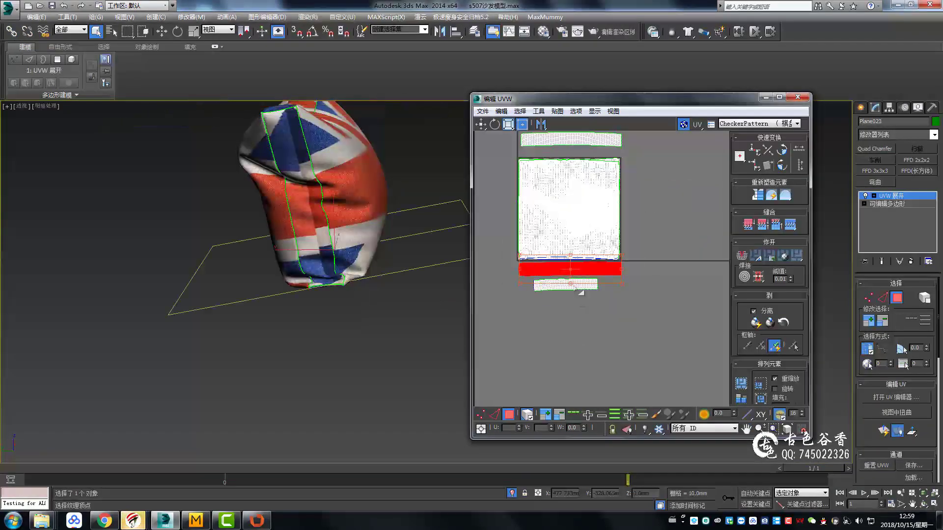
{"action": "scroll", "coordinate": [564, 183], "scroll_direction": "up", "scroll_amount": 1}
{"action": "scroll", "coordinate": [614, 246], "scroll_direction": "up", "scroll_amount": 2}
{"action": "scroll", "coordinate": [597, 250], "scroll_direction": "up", "scroll_amount": 1}
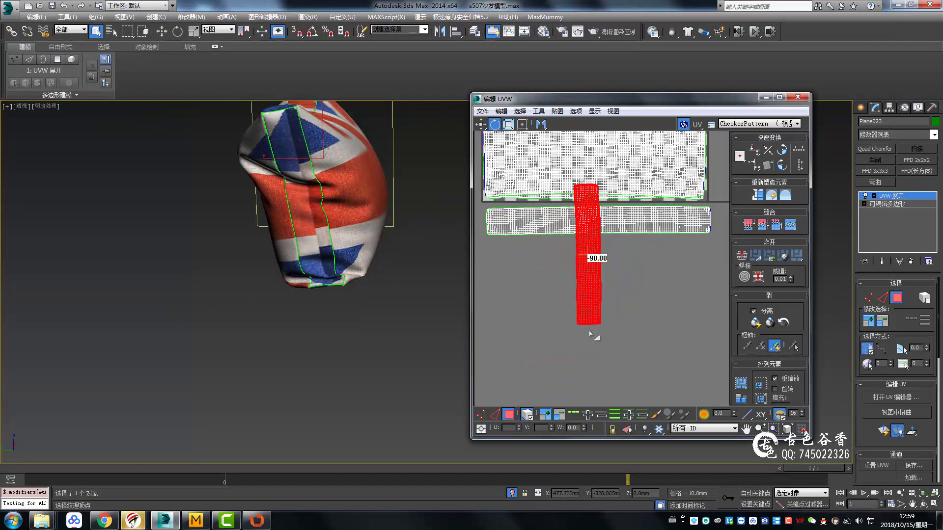
{"action": "key", "text": "w"}
{"action": "left_click_drag", "start_coordinate": [591, 217], "coordinate": [556, 284]}
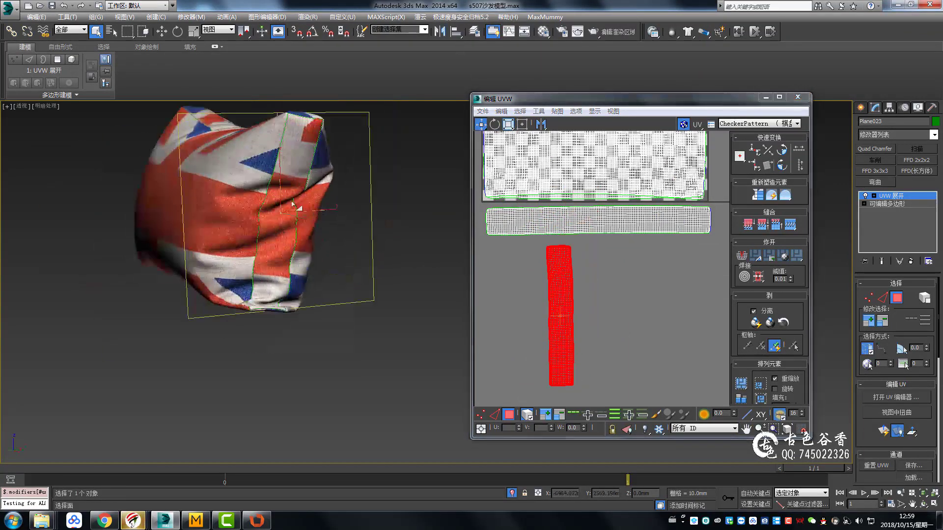
{"action": "scroll", "coordinate": [565, 255], "scroll_direction": "down", "scroll_amount": 3}
{"action": "scroll", "coordinate": [565, 221], "scroll_direction": "up", "scroll_amount": 1}
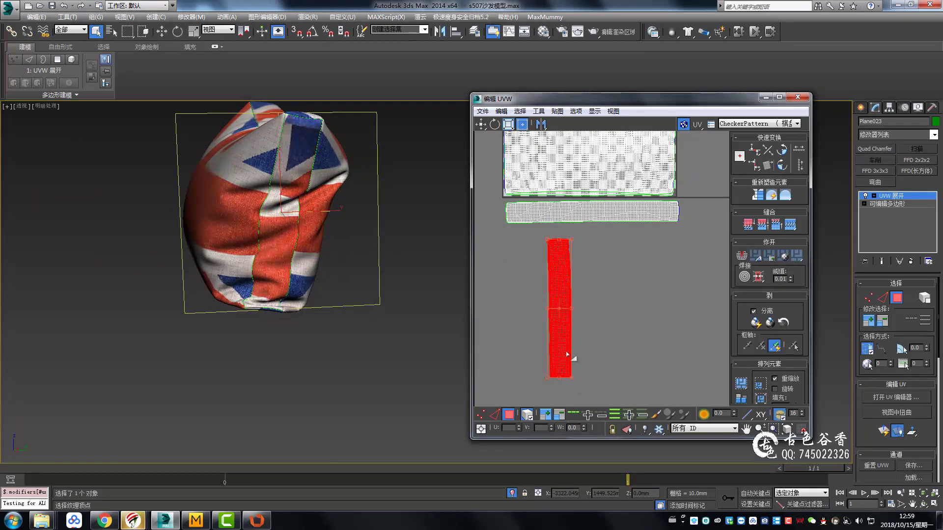
{"action": "left_click_drag", "start_coordinate": [567, 338], "coordinate": [578, 345]}
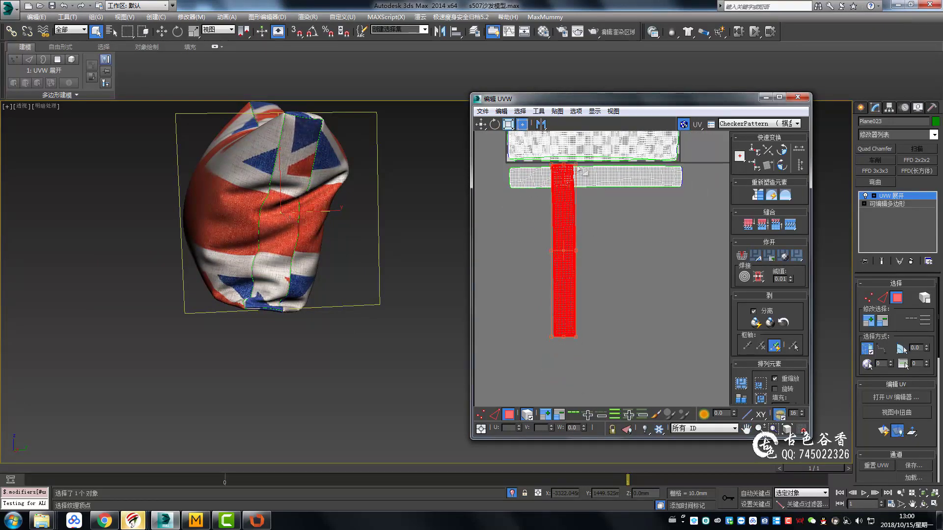
{"action": "scroll", "coordinate": [331, 310], "scroll_direction": "up", "scroll_amount": 3}
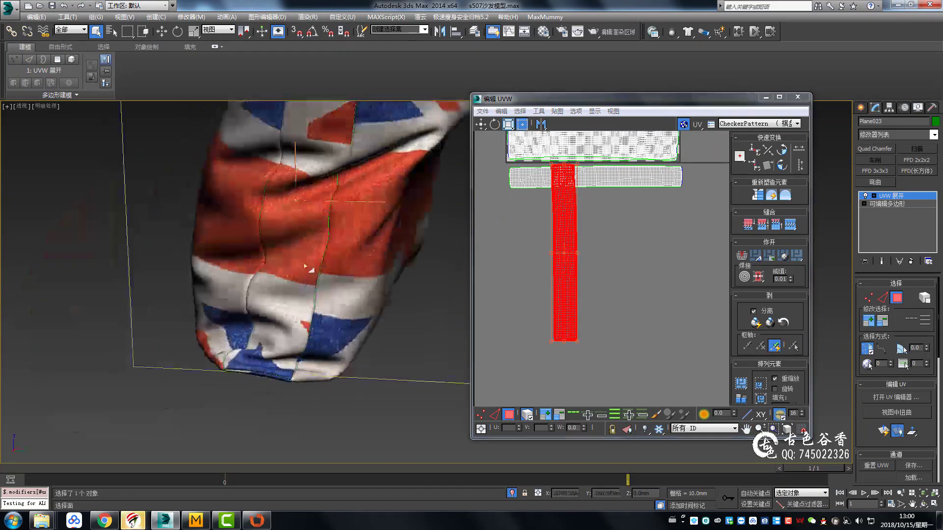
Step: Rotate the red side strip 90° and move it into place along the side seam
{"action": "middle_click_drag", "start_coordinate": [338, 285], "coordinate": [389, 246], "text": "alt"}
{"action": "scroll", "coordinate": [377, 256], "scroll_direction": "up", "scroll_amount": 2}
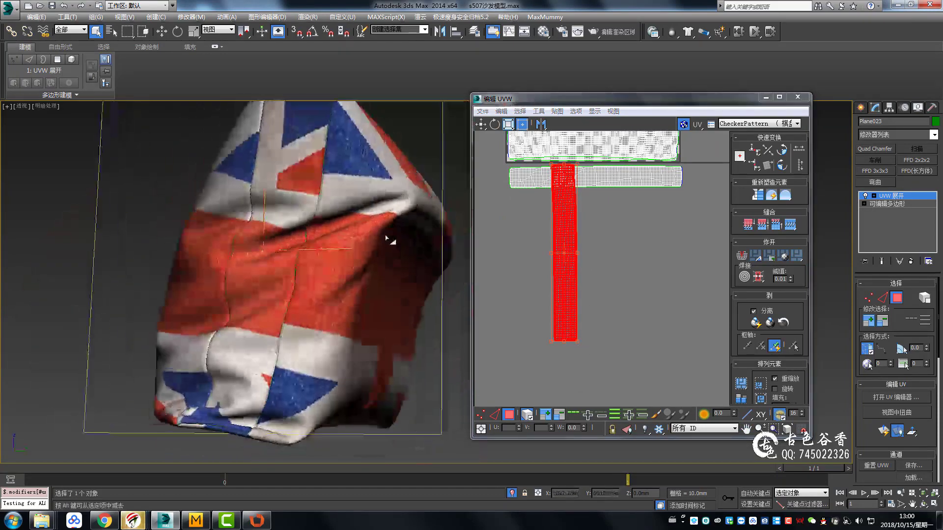
{"action": "scroll", "coordinate": [344, 266], "scroll_direction": "down", "scroll_amount": 3}
{"action": "middle_click_drag", "start_coordinate": [319, 273], "coordinate": [383, 275], "text": "alt"}
{"action": "scroll", "coordinate": [594, 205], "scroll_direction": "down", "scroll_amount": 2}
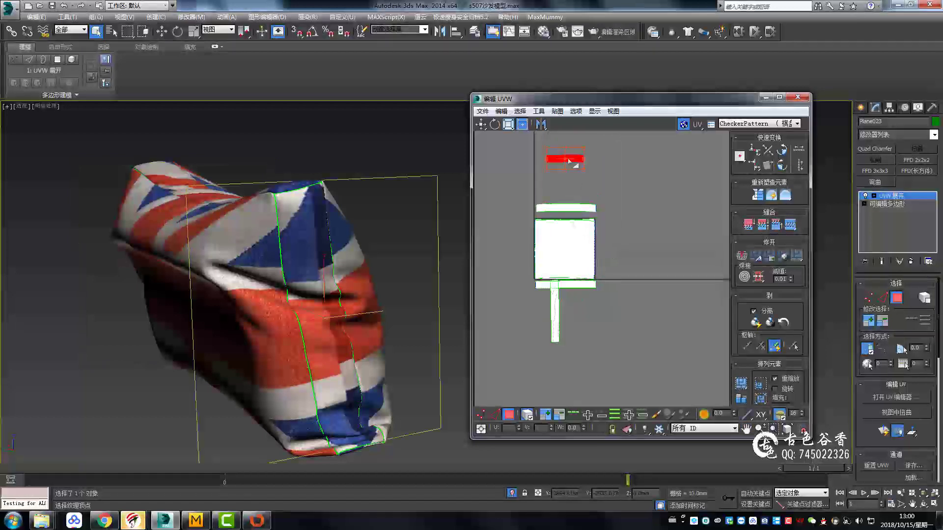
{"action": "scroll", "coordinate": [578, 157], "scroll_direction": "up", "scroll_amount": 2}
{"action": "mouse_move", "coordinate": [610, 185]}
{"action": "left_mouse_down"}
{"action": "mouse_move", "coordinate": [652, 190]}
{"action": "mouse_move", "coordinate": [602, 243]}
{"action": "left_mouse_up"}
{"action": "key", "text": "e"}
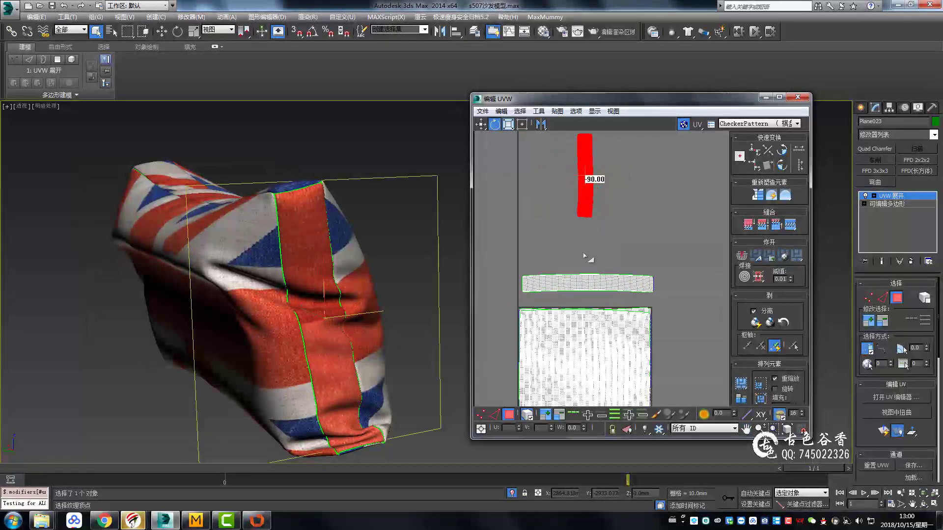
{"action": "left_click_drag", "start_coordinate": [585, 162], "coordinate": [568, 203]}
{"action": "key", "text": "w"}
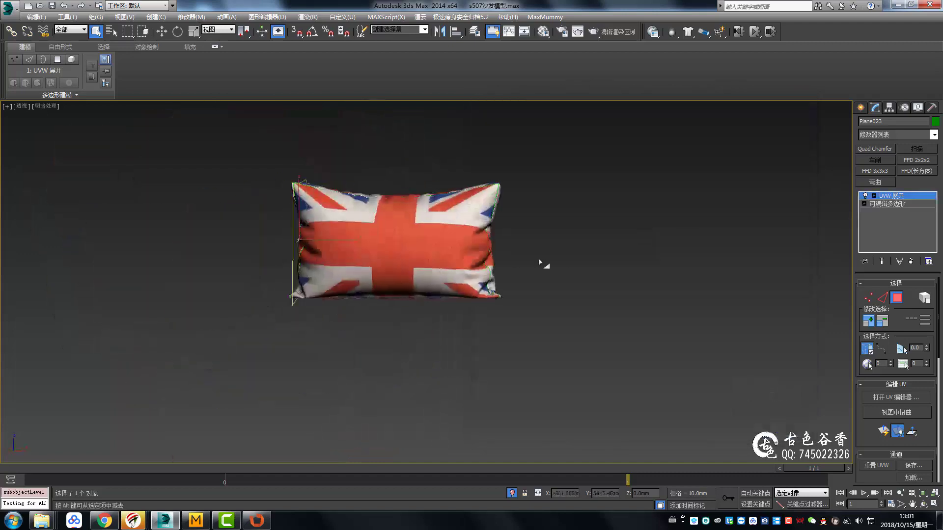
Step: Exit UV editing and select the front green pillow with edged faces shown
{"action": "right_click", "coordinate": [441, 231]}
{"action": "left_click", "coordinate": [565, 344]}
{"action": "middle_click_drag", "start_coordinate": [614, 296], "coordinate": [472, 273], "text": "alt"}
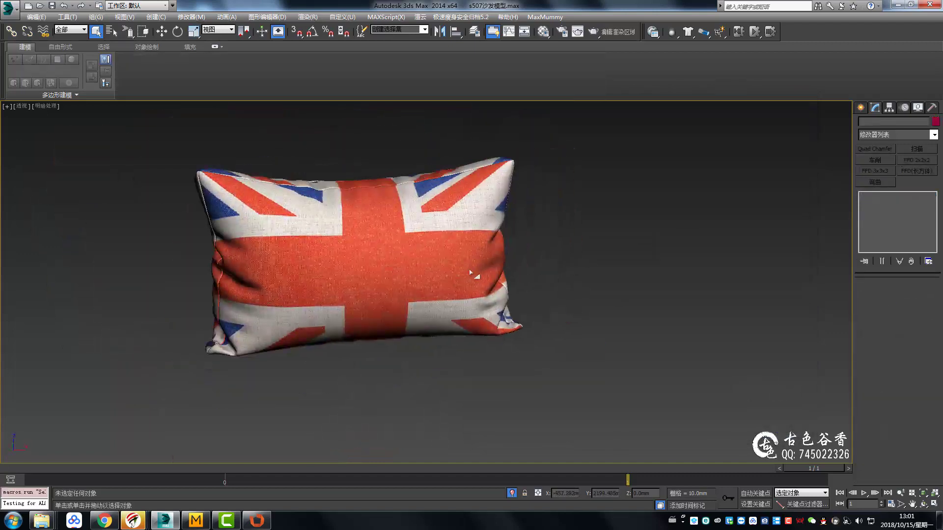
{"action": "scroll", "coordinate": [543, 253], "scroll_direction": "up", "scroll_amount": 5}
{"action": "left_click", "coordinate": [543, 252]}
{"action": "key", "text": "F4"}
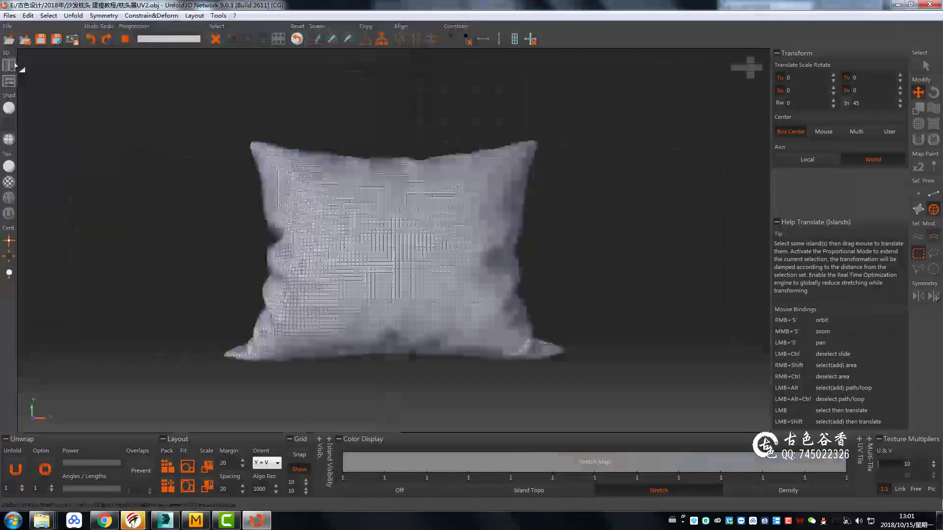
Step: Switch to edge selection and zoom around the pillow to inspect its cut seams
{"action": "right_click_drag", "start_coordinate": [344, 265], "coordinate": [416, 265]}
{"action": "left_click", "coordinate": [932, 194]}
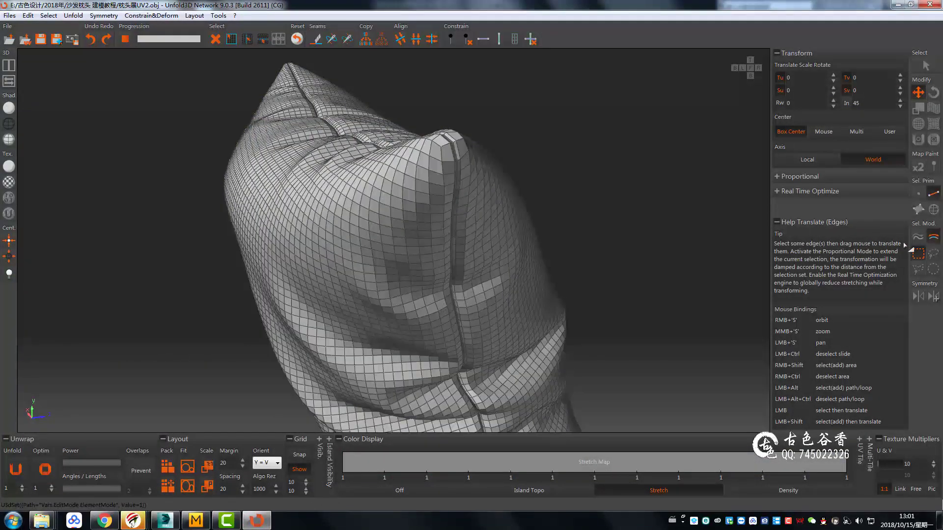
{"action": "scroll", "coordinate": [336, 250], "scroll_direction": "up", "scroll_amount": 5}
{"action": "scroll", "coordinate": [337, 250], "scroll_direction": "up", "scroll_amount": 3}
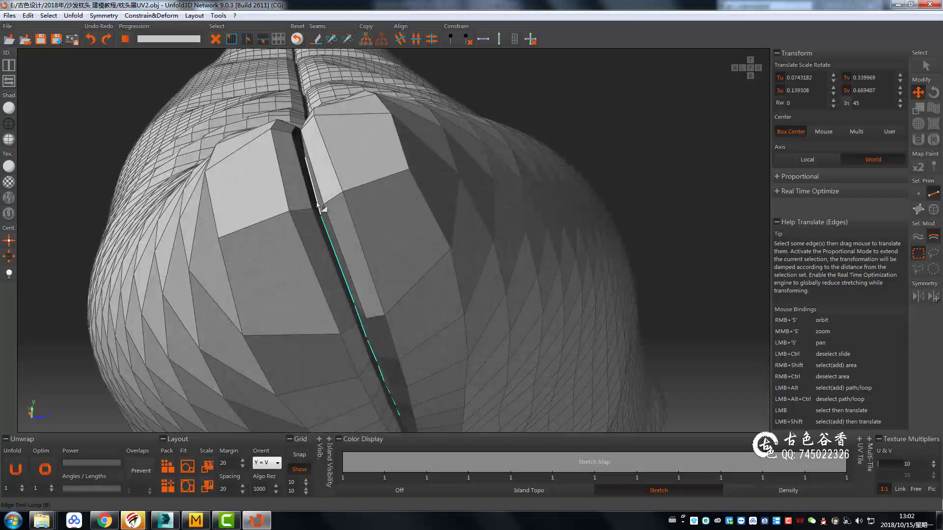
{"action": "scroll", "coordinate": [319, 206], "scroll_direction": "down", "scroll_amount": 5}
{"action": "scroll", "coordinate": [319, 206], "scroll_direction": "down", "scroll_amount": 3}
{"action": "scroll", "coordinate": [381, 285], "scroll_direction": "up", "scroll_amount": 5}
{"action": "scroll", "coordinate": [395, 230], "scroll_direction": "up", "scroll_amount": 3}
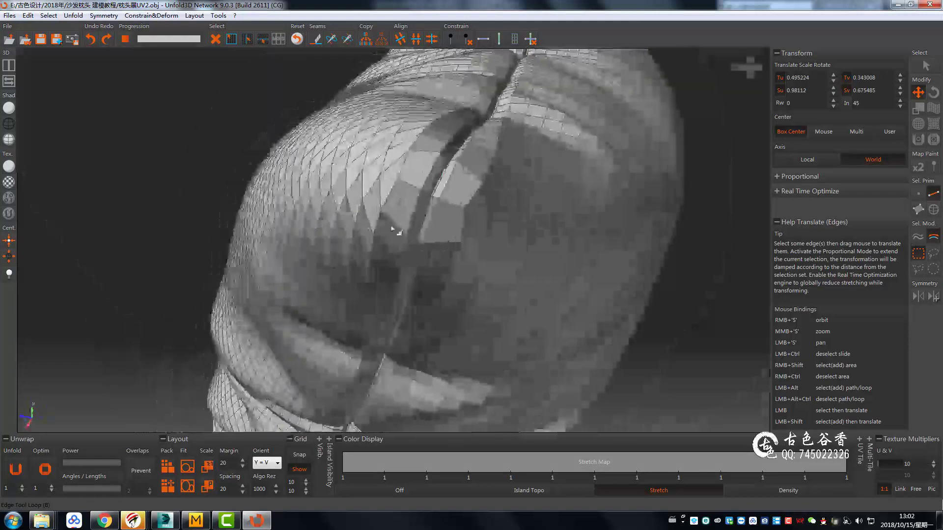
{"action": "scroll", "coordinate": [393, 229], "scroll_direction": "down", "scroll_amount": 2}
{"action": "scroll", "coordinate": [393, 229], "scroll_direction": "down", "scroll_amount": 5}
{"action": "scroll", "coordinate": [423, 234], "scroll_direction": "up", "scroll_amount": 5}
{"action": "scroll", "coordinate": [432, 236], "scroll_direction": "up", "scroll_amount": 3}
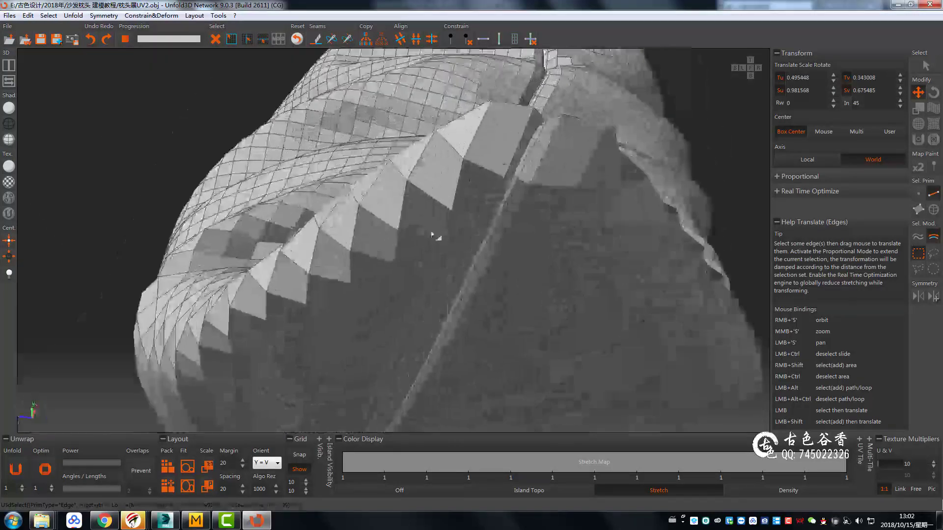
{"action": "scroll", "coordinate": [432, 235], "scroll_direction": "down", "scroll_amount": 3}
{"action": "scroll", "coordinate": [432, 235], "scroll_direction": "down", "scroll_amount": 5}
{"action": "scroll", "coordinate": [437, 246], "scroll_direction": "up", "scroll_amount": 5}
{"action": "scroll", "coordinate": [444, 265], "scroll_direction": "up", "scroll_amount": 4}
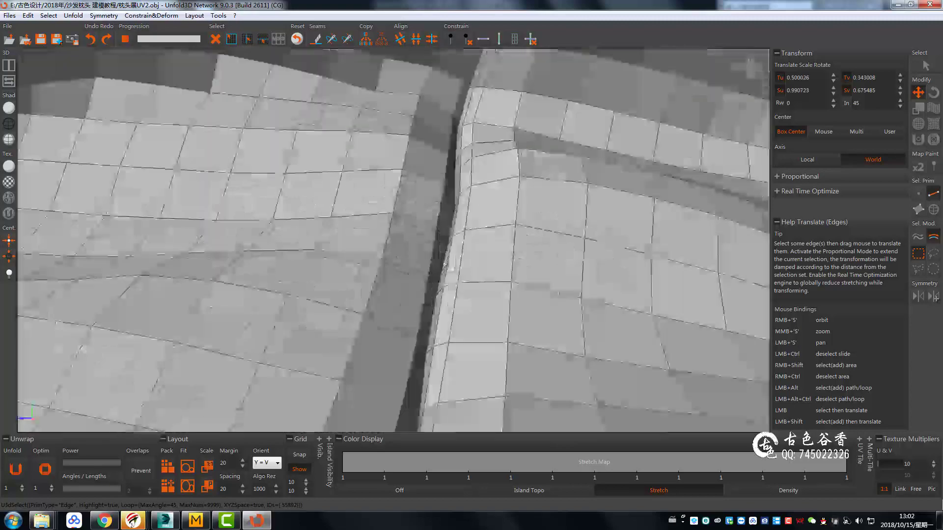
{"action": "scroll", "coordinate": [442, 236], "scroll_direction": "down", "scroll_amount": 5}
{"action": "scroll", "coordinate": [448, 374], "scroll_direction": "down", "scroll_amount": 3}
{"action": "scroll", "coordinate": [401, 216], "scroll_direction": "up", "scroll_amount": 5}
{"action": "scroll", "coordinate": [424, 220], "scroll_direction": "up", "scroll_amount": 3}
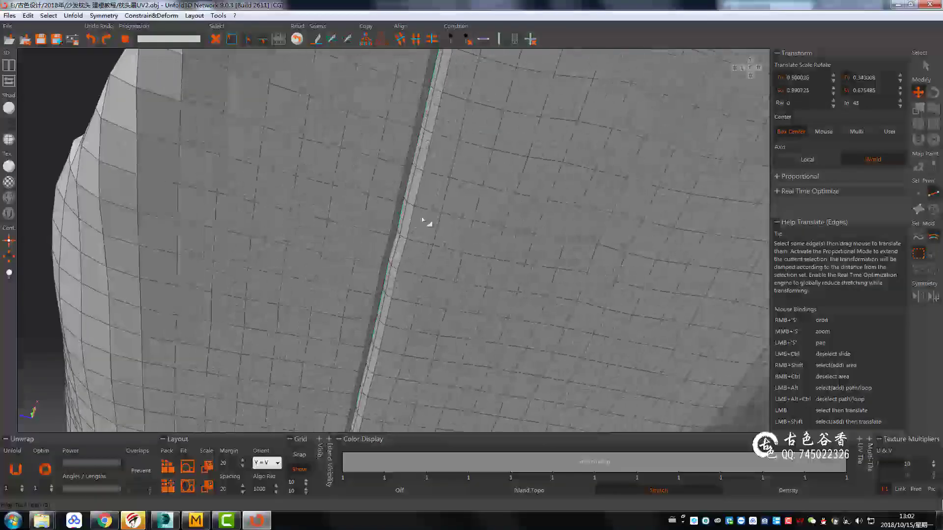
{"action": "scroll", "coordinate": [425, 222], "scroll_direction": "down", "scroll_amount": 5}
{"action": "scroll", "coordinate": [507, 368], "scroll_direction": "up", "scroll_amount": 3}
{"action": "scroll", "coordinate": [406, 309], "scroll_direction": "up", "scroll_amount": 3}
{"action": "scroll", "coordinate": [429, 330], "scroll_direction": "up", "scroll_amount": 2}
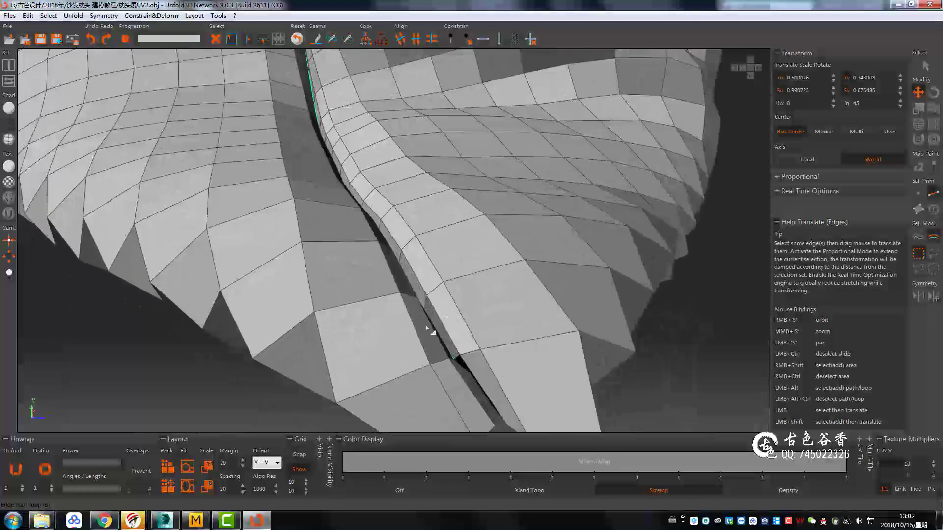
{"action": "scroll", "coordinate": [431, 331], "scroll_direction": "down", "scroll_amount": 5}
Step: Unfold the pillow into flat UV islands and start the Files > Export
{"action": "left_click", "coordinate": [16, 469]}
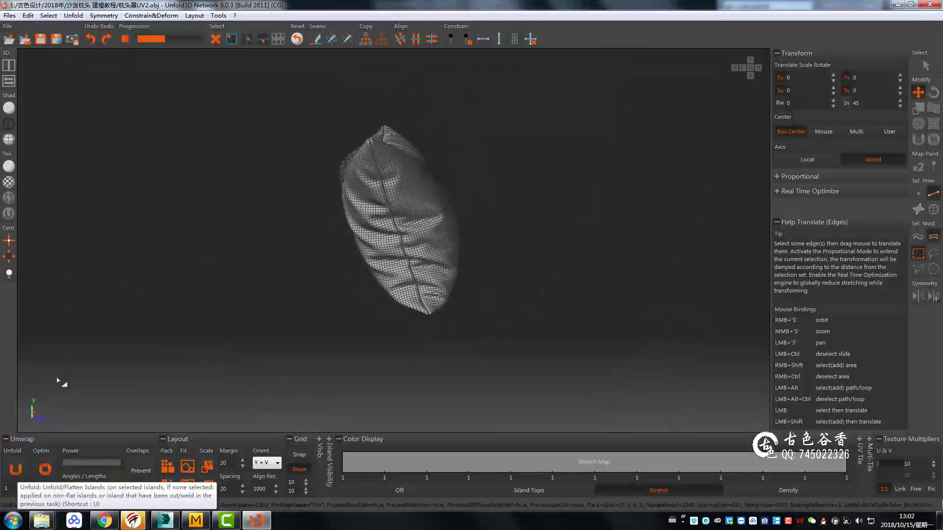
{"action": "left_click", "coordinate": [9, 16]}
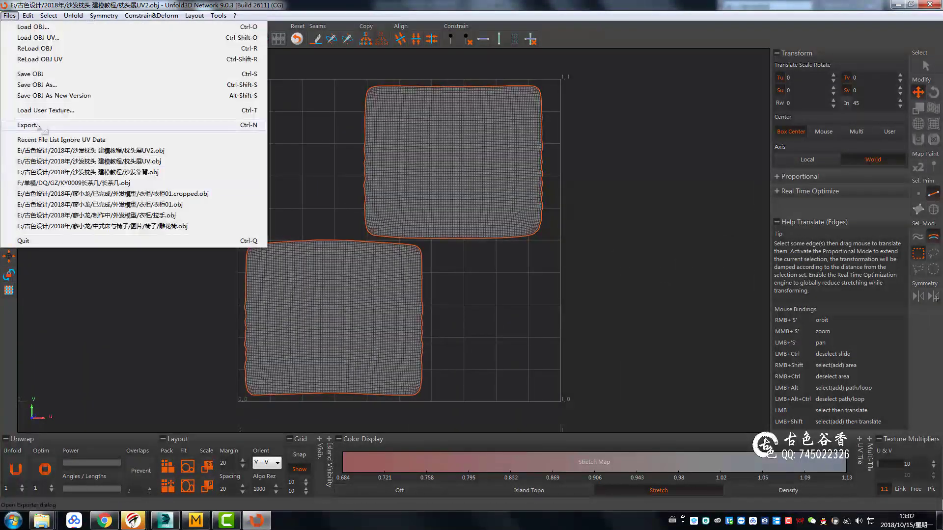
{"action": "left_click", "coordinate": [30, 130]}
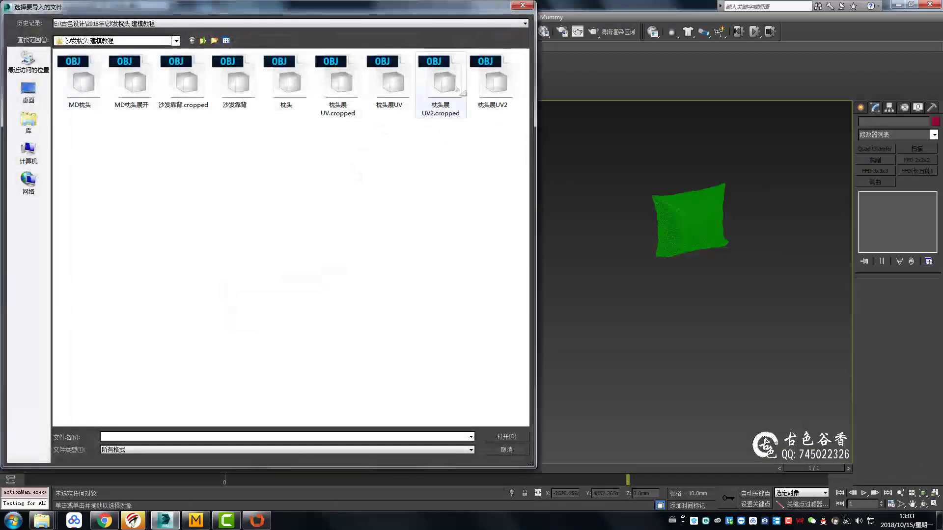
Step: Import the unwrapped pillow OBJ and convert it to an Editable Poly
{"action": "double_click", "coordinate": [445, 88]}
{"action": "left_click", "coordinate": [410, 422]}
{"action": "scroll", "coordinate": [599, 294], "scroll_direction": "down", "scroll_amount": 5}
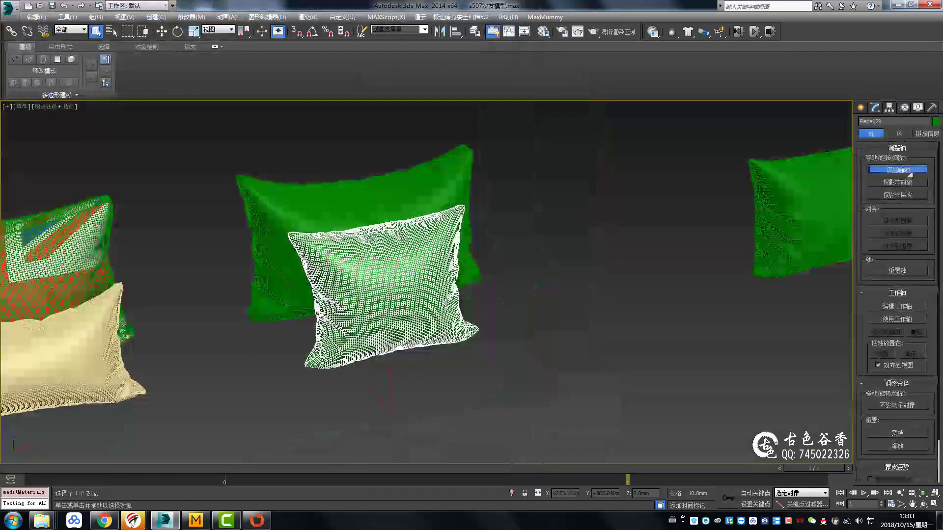
{"action": "left_click", "coordinate": [874, 107]}
{"action": "left_click", "coordinate": [932, 134]}
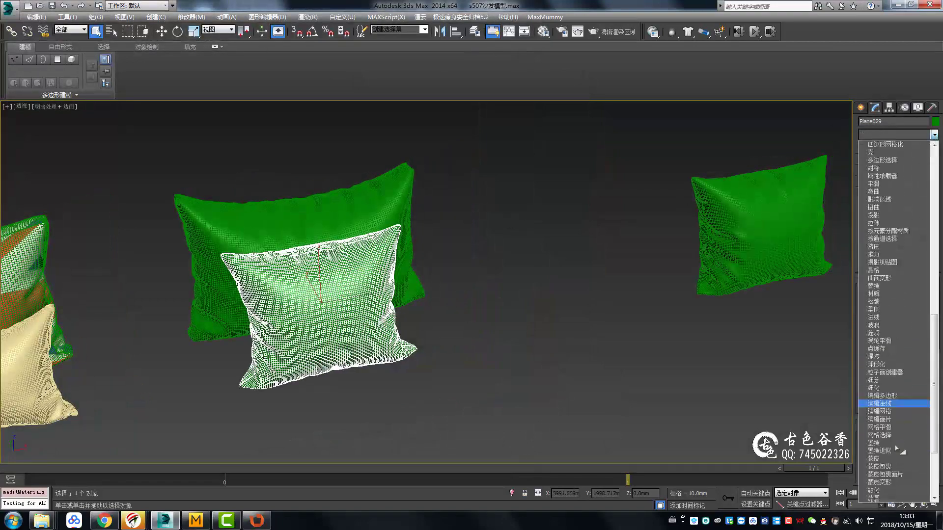
{"action": "left_click", "coordinate": [883, 399]}
{"action": "right_click", "coordinate": [293, 292]}
{"action": "left_click", "coordinate": [433, 401]}
{"action": "key", "text": "F4"}
{"action": "mouse_move", "coordinate": [433, 401]}
{"action": "middle_mouse_down", "text": "alt"}
{"action": "mouse_move", "coordinate": [491, 352]}
{"action": "mouse_move", "coordinate": [396, 332]}
{"action": "middle_mouse_up", "text": "alt"}
Step: Create a VRayMtl with brown diffuse and reflection colours and assign it to the front pillow
{"action": "key", "text": "m"}
{"action": "left_click", "coordinate": [688, 64]}
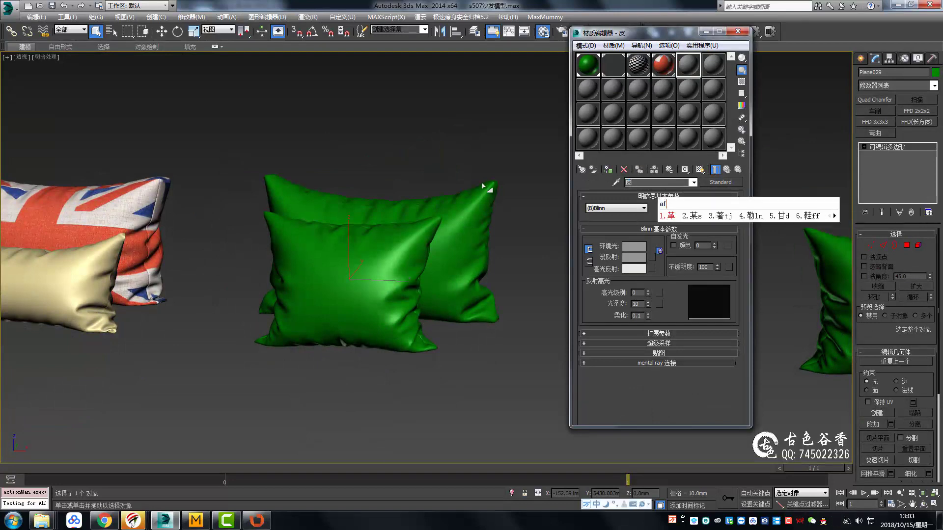
{"action": "left_click", "coordinate": [710, 183]}
{"action": "left_click", "coordinate": [638, 253]}
{"action": "left_click_drag", "start_coordinate": [324, 101], "coordinate": [338, 103]}
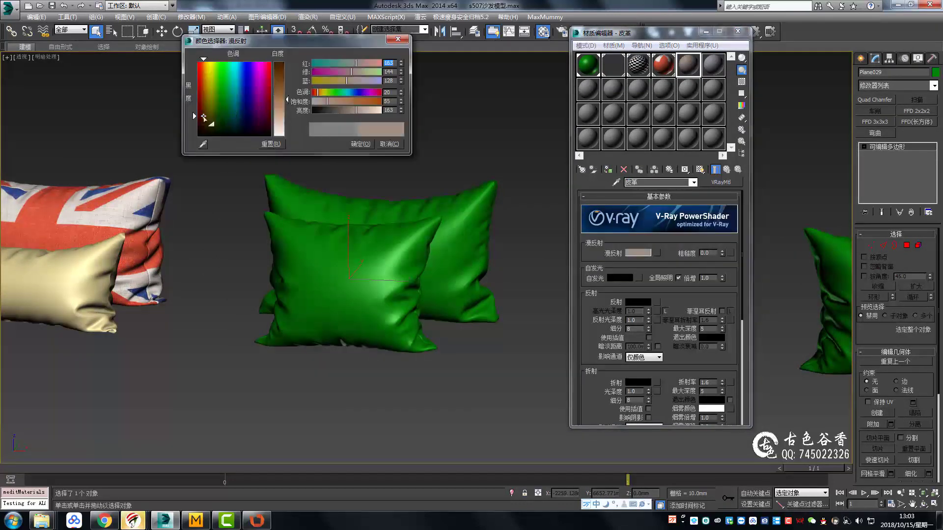
{"action": "left_click", "coordinate": [361, 143]}
{"action": "left_click_drag", "start_coordinate": [688, 64], "coordinate": [446, 278]}
{"action": "scroll", "coordinate": [446, 278], "scroll_direction": "up", "scroll_amount": 2}
{"action": "left_click", "coordinate": [637, 253]}
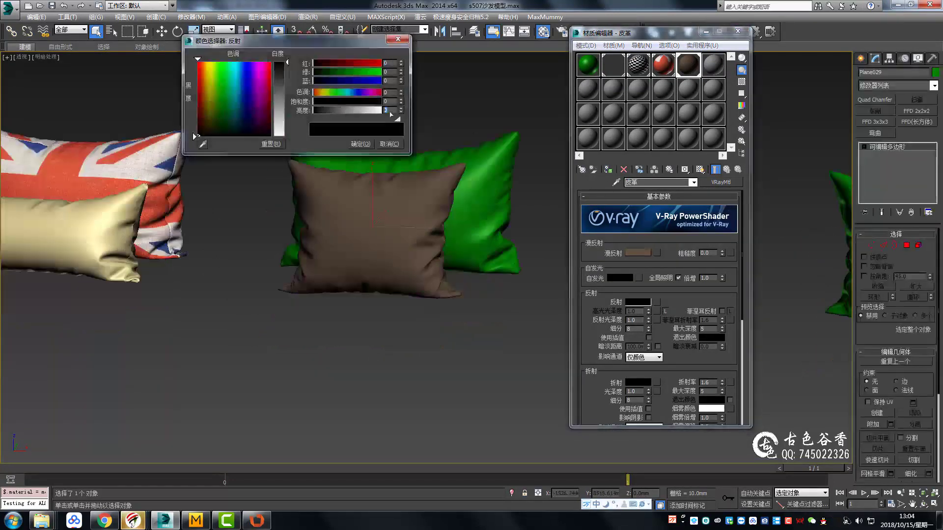
{"action": "left_click", "coordinate": [361, 144]}
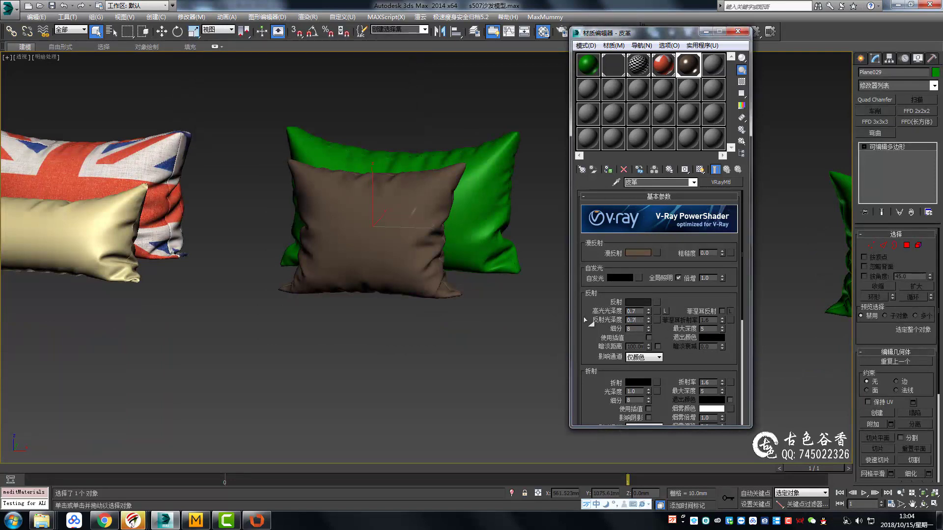
{"action": "scroll", "coordinate": [658, 359], "scroll_direction": "down", "scroll_amount": 5}
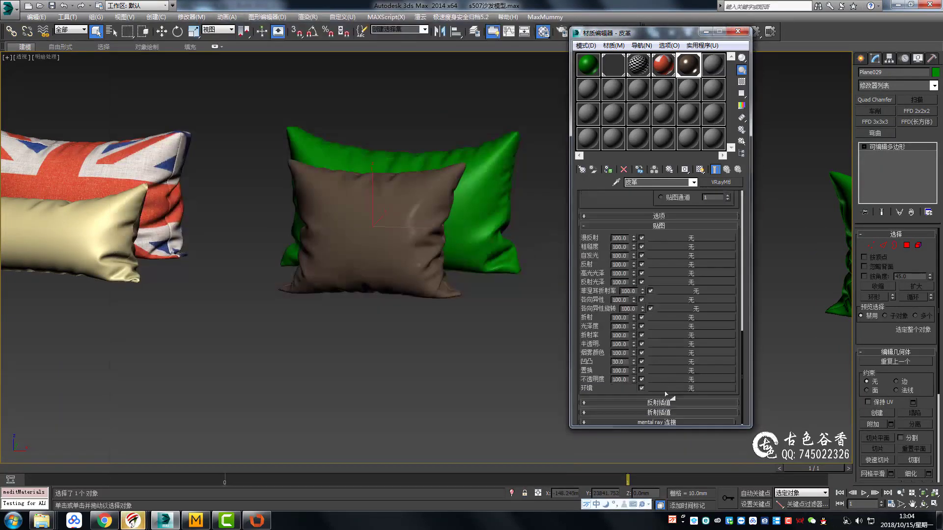
{"action": "scroll", "coordinate": [651, 370], "scroll_direction": "down", "scroll_amount": 5}
Step: Add a Bitmap leather-grain map to the Bump channel from the pillow texture folder
{"action": "left_click", "coordinate": [651, 369]}
{"action": "double_click", "coordinate": [255, 147]}
{"action": "key", "text": "Escape"}
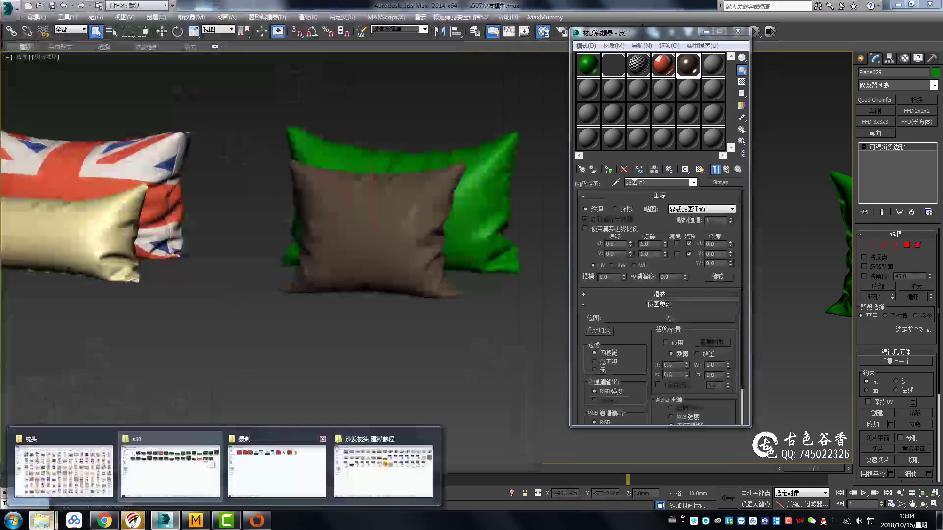
{"action": "left_click", "coordinate": [171, 465]}
{"action": "left_click", "coordinate": [167, 520]}
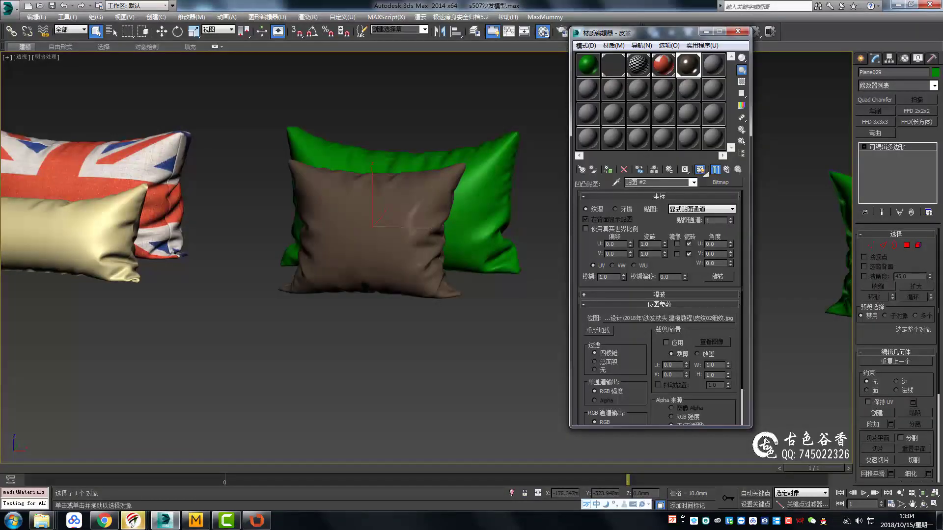
{"action": "scroll", "coordinate": [484, 290], "scroll_direction": "up", "scroll_amount": 5}
{"action": "scroll", "coordinate": [454, 291], "scroll_direction": "up", "scroll_amount": 8}
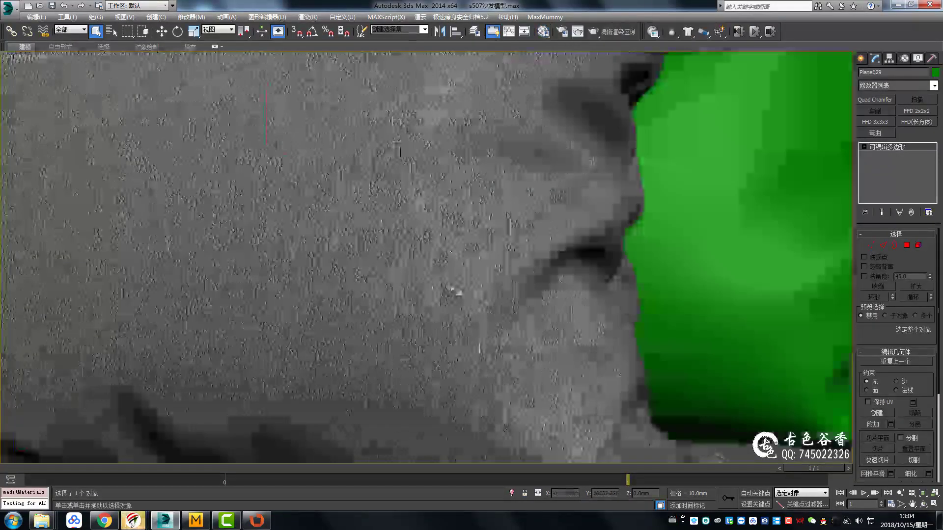
{"action": "scroll", "coordinate": [455, 291], "scroll_direction": "down", "scroll_amount": 8}
Step: Unwrap the leather pillow, select all its UV faces, and rescale the two panels to fill the tile
{"action": "key", "text": "u"}
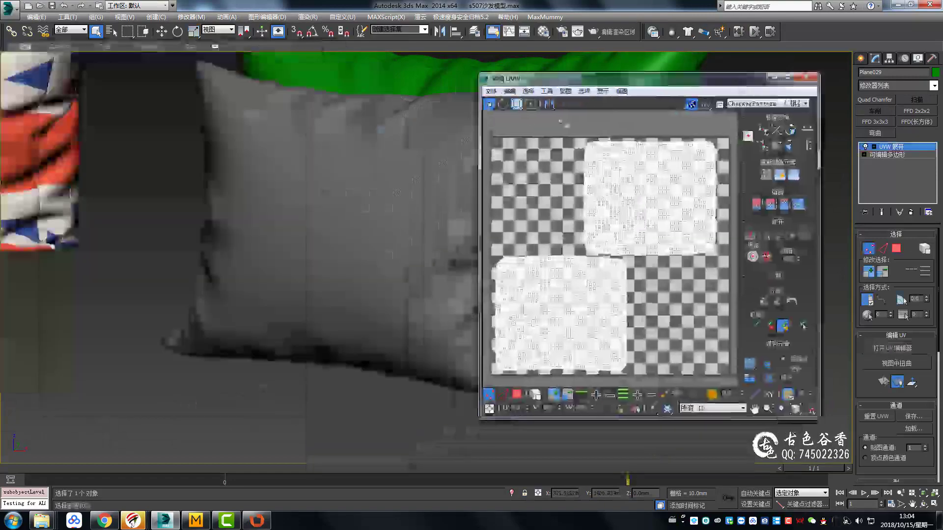
{"action": "key", "text": "3"}
{"action": "key", "text": "ctrl+a"}
{"action": "scroll", "coordinate": [673, 231], "scroll_direction": "down", "scroll_amount": 3}
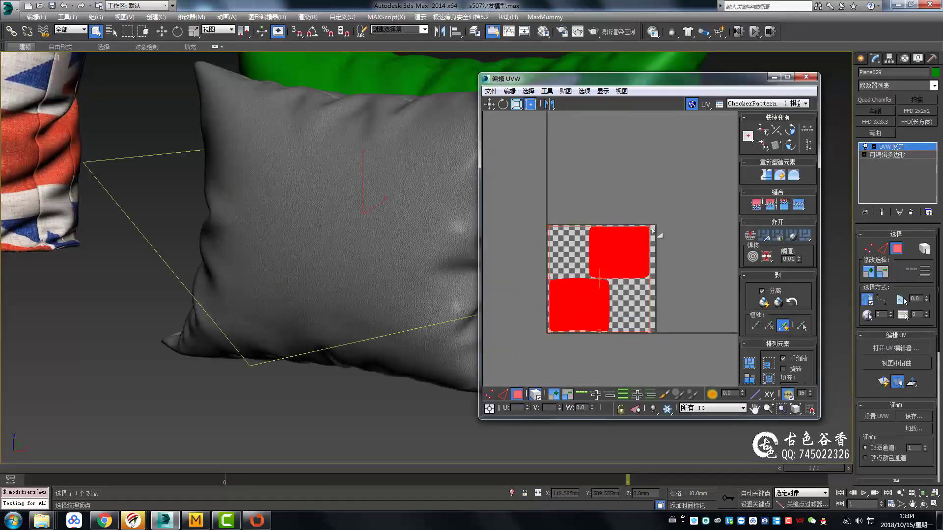
{"action": "scroll", "coordinate": [246, 245], "scroll_direction": "up", "scroll_amount": 5}
{"action": "scroll", "coordinate": [613, 245], "scroll_direction": "up", "scroll_amount": 2}
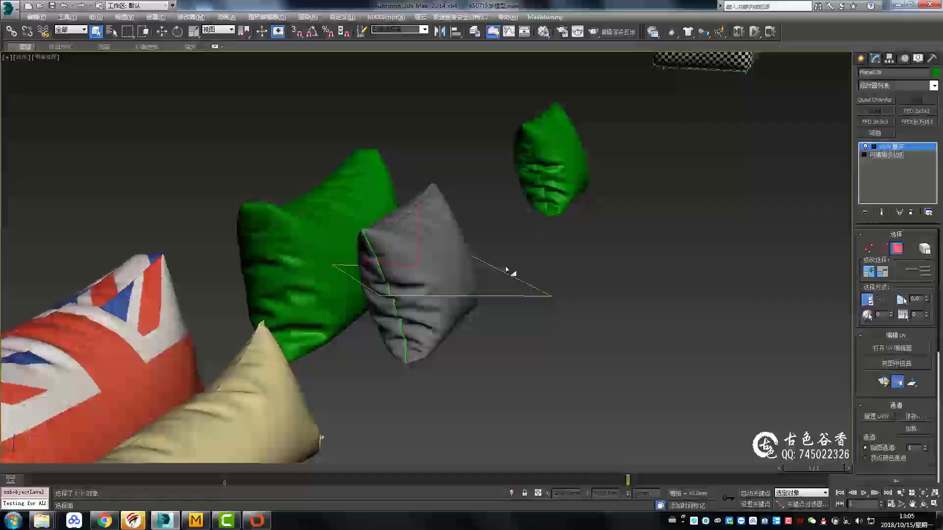
{"action": "right_click", "coordinate": [421, 257]}
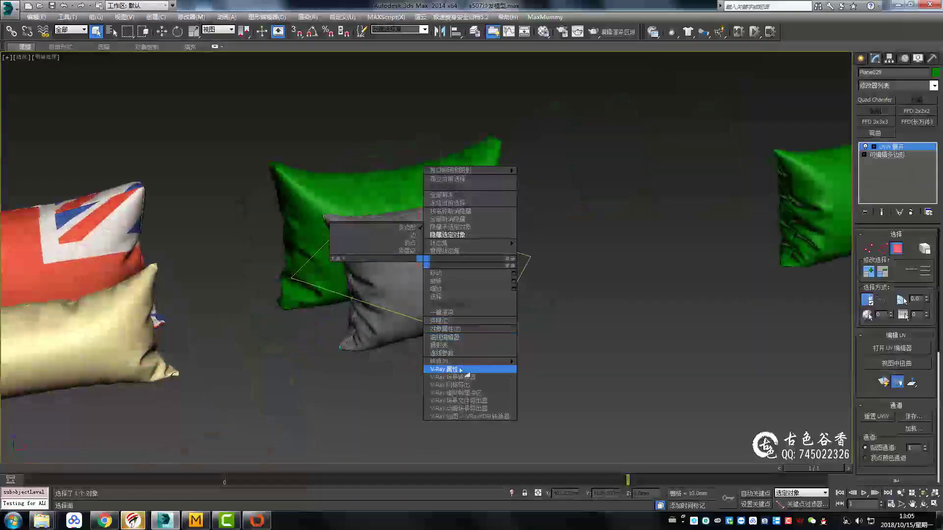
{"action": "left_click", "coordinate": [458, 368]}
Step: Lower the leather material's bump strength to 1.0 in the Material Editor
{"action": "key", "text": "m"}
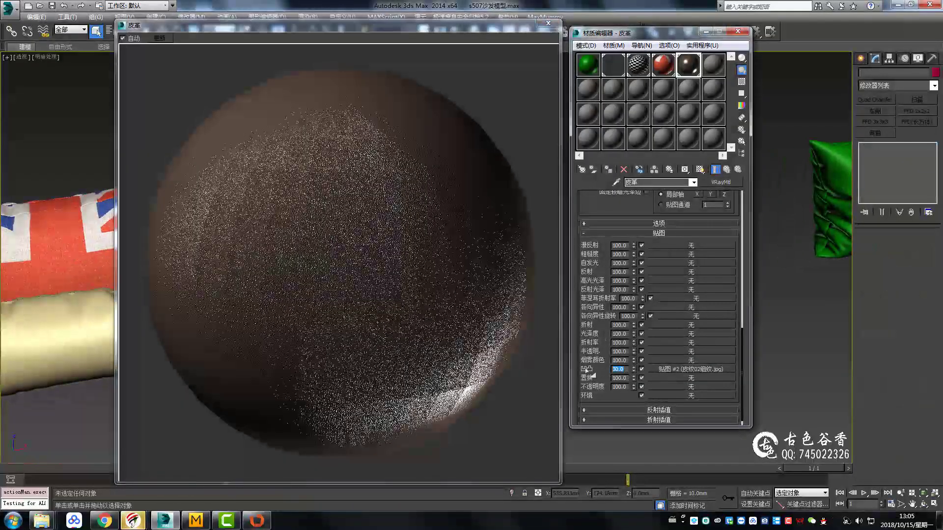
{"action": "double_click", "coordinate": [618, 368]}
{"action": "type", "text": "1"}
{"action": "key", "text": "Return"}
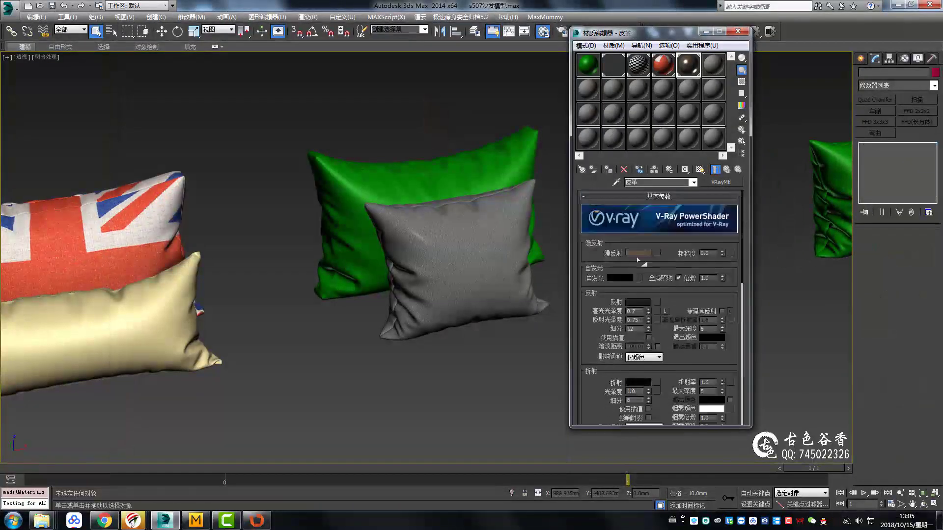
{"action": "key", "text": "m"}
Step: Show the viewport safe frame and bring up the V-Ray render Settings tab
{"action": "scroll", "coordinate": [427, 280], "scroll_direction": "up", "scroll_amount": 5}
{"action": "key", "text": "shift+f"}
{"action": "scroll", "coordinate": [506, 325], "scroll_direction": "up", "scroll_amount": 2}
{"action": "key", "text": "F10"}
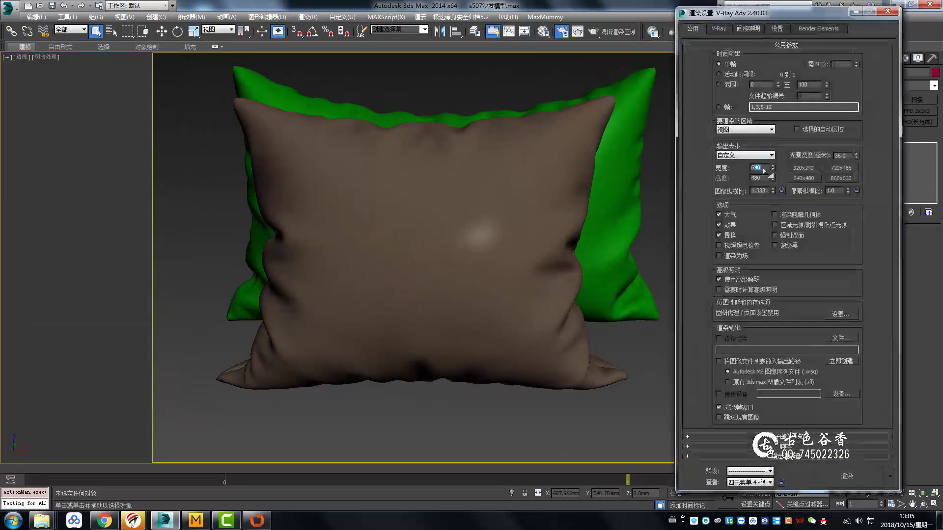
{"action": "left_click", "coordinate": [777, 28]}
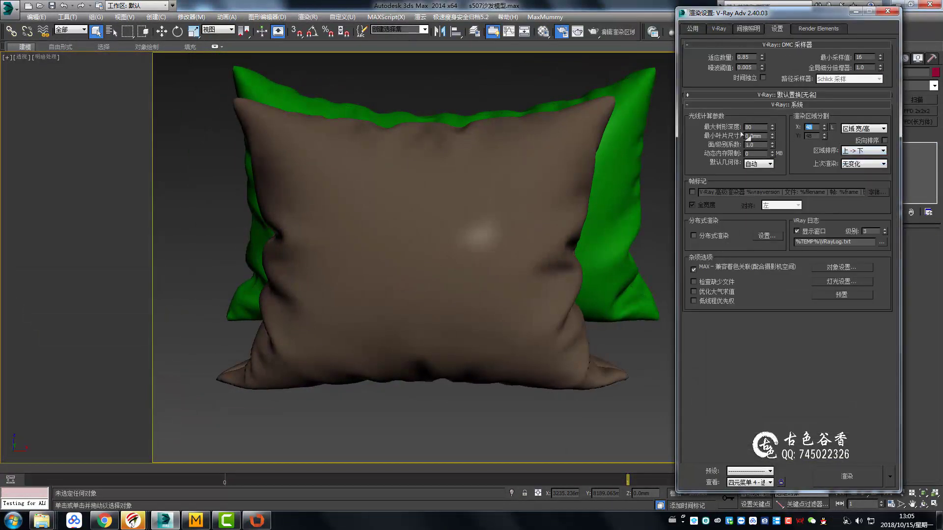